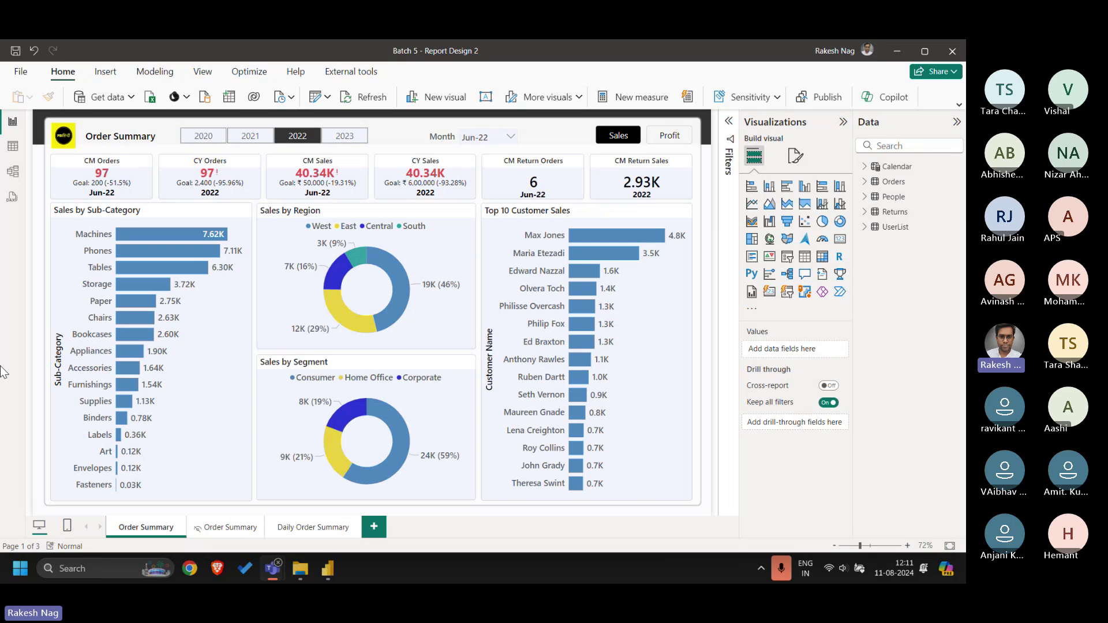
- Add the Orders fields City, Category and Product Name to the Daily Order Summary table, keeping the table placed below the page title
left_click(322, 532)
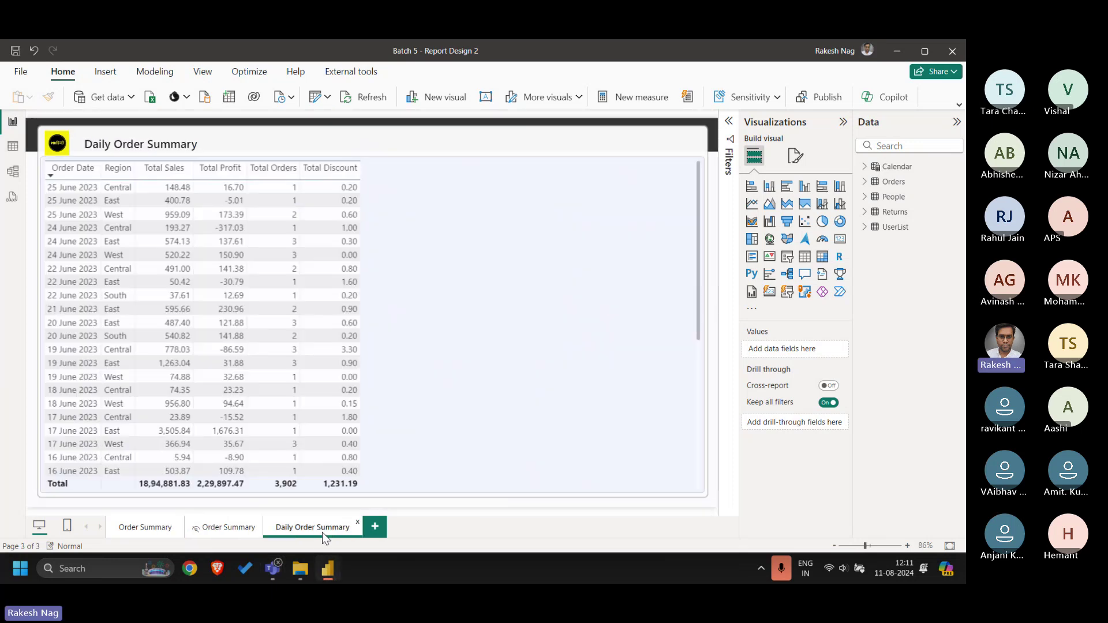
left_click(428, 281)
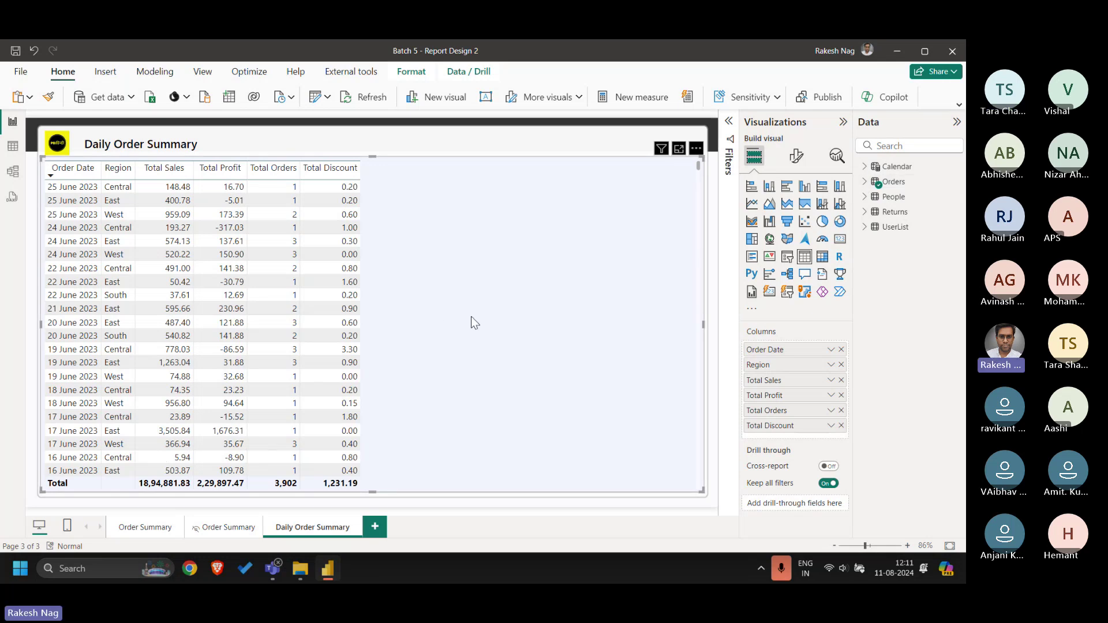
left_click_drag(470, 316, 485, 278)
left_click(864, 181)
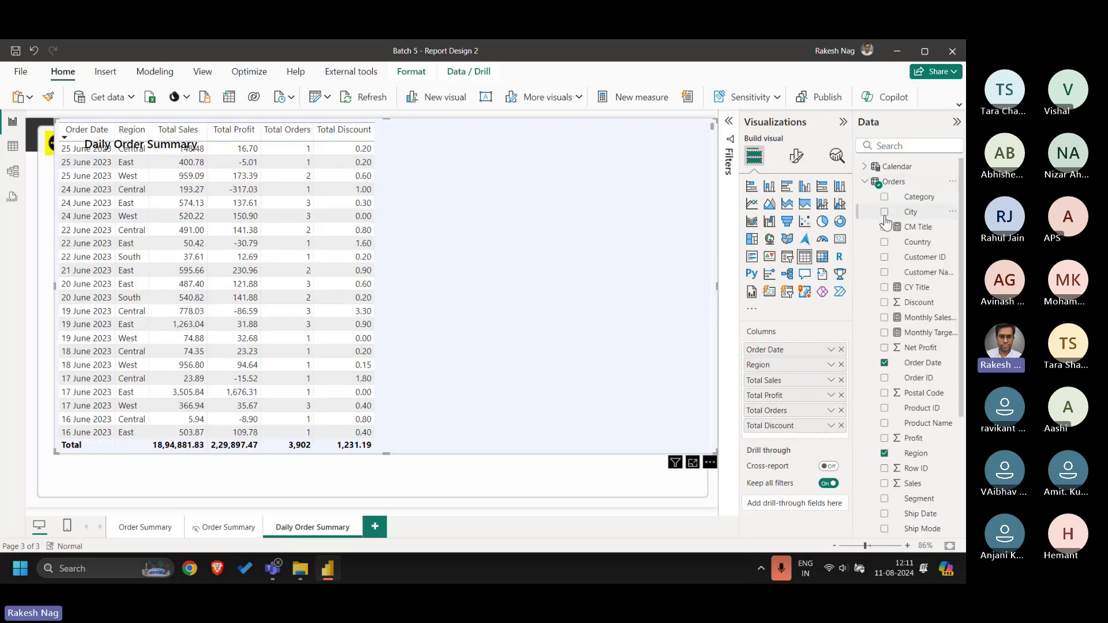
left_click(884, 212)
left_click(884, 197)
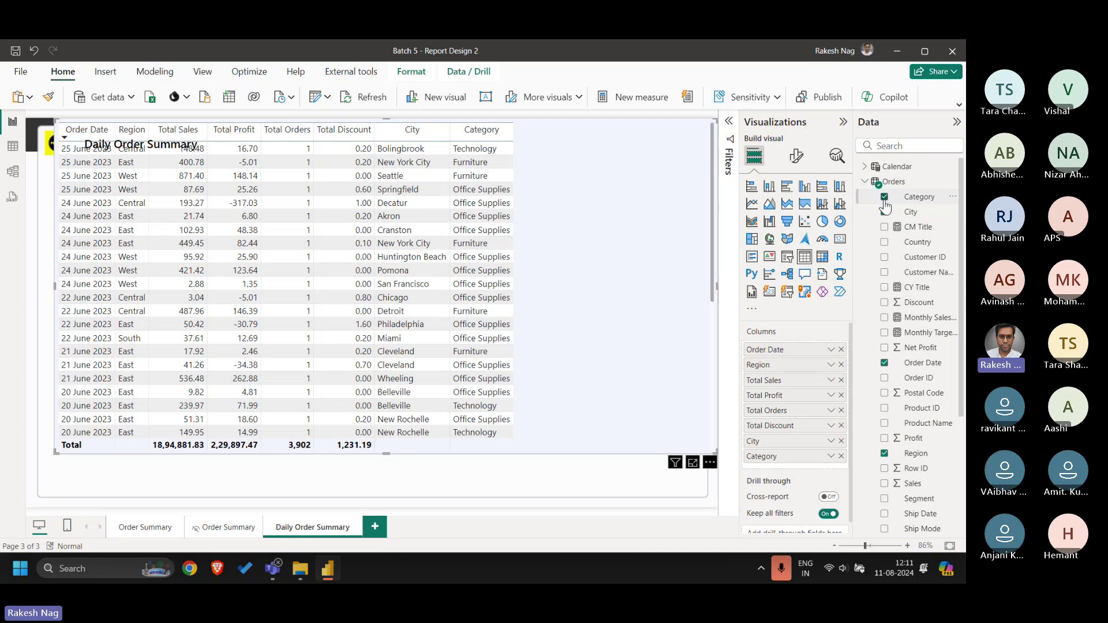
left_click(884, 242)
left_click(884, 242)
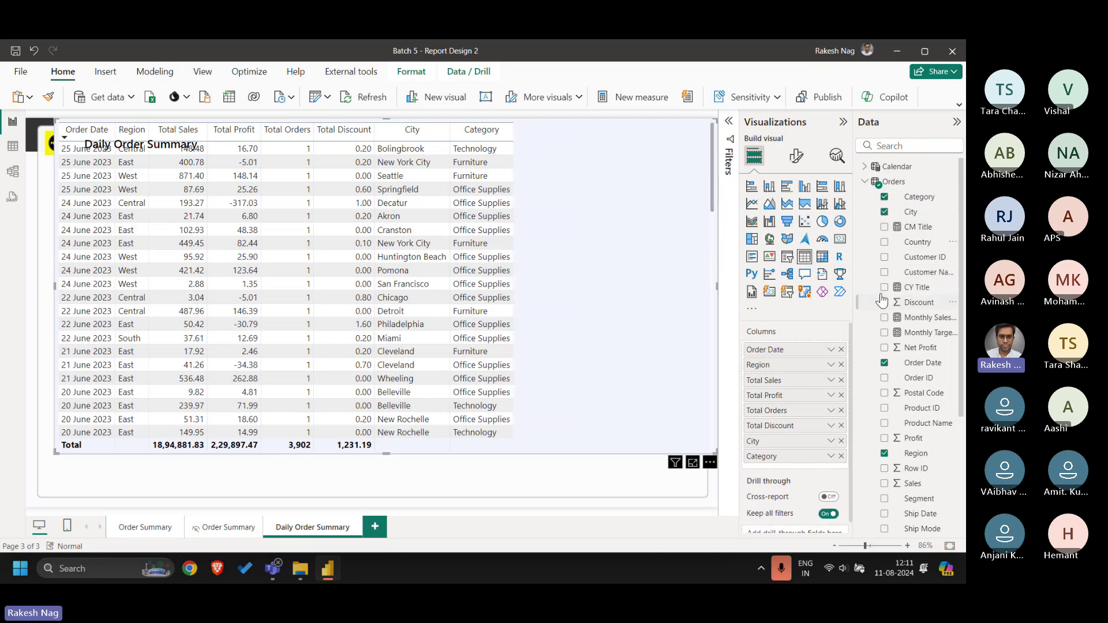
left_click(885, 424)
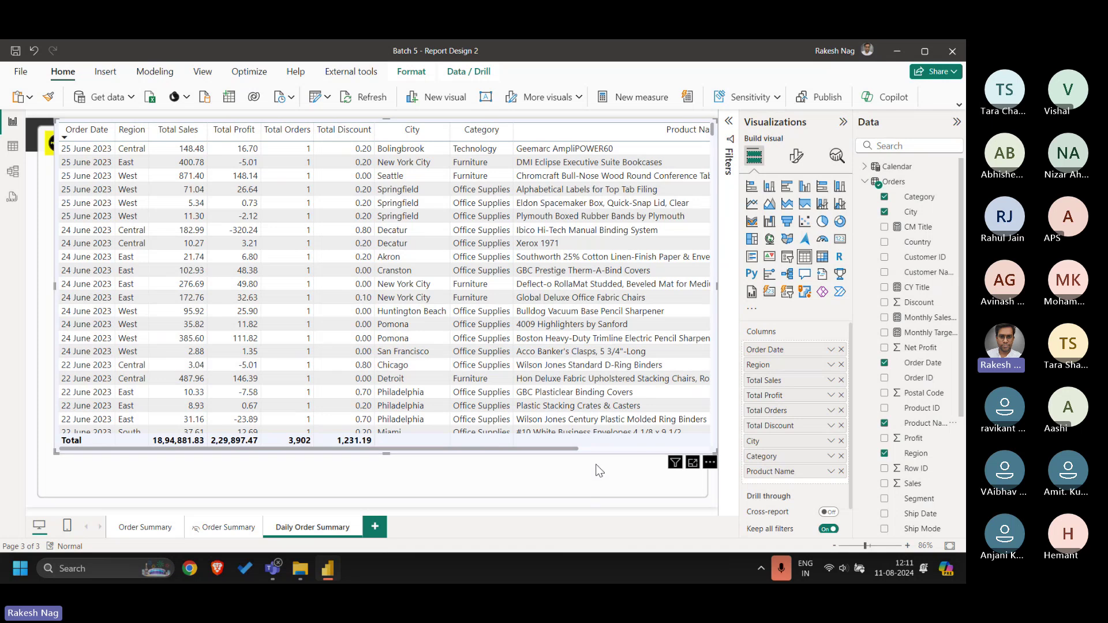
left_click_drag(592, 442, 582, 479)
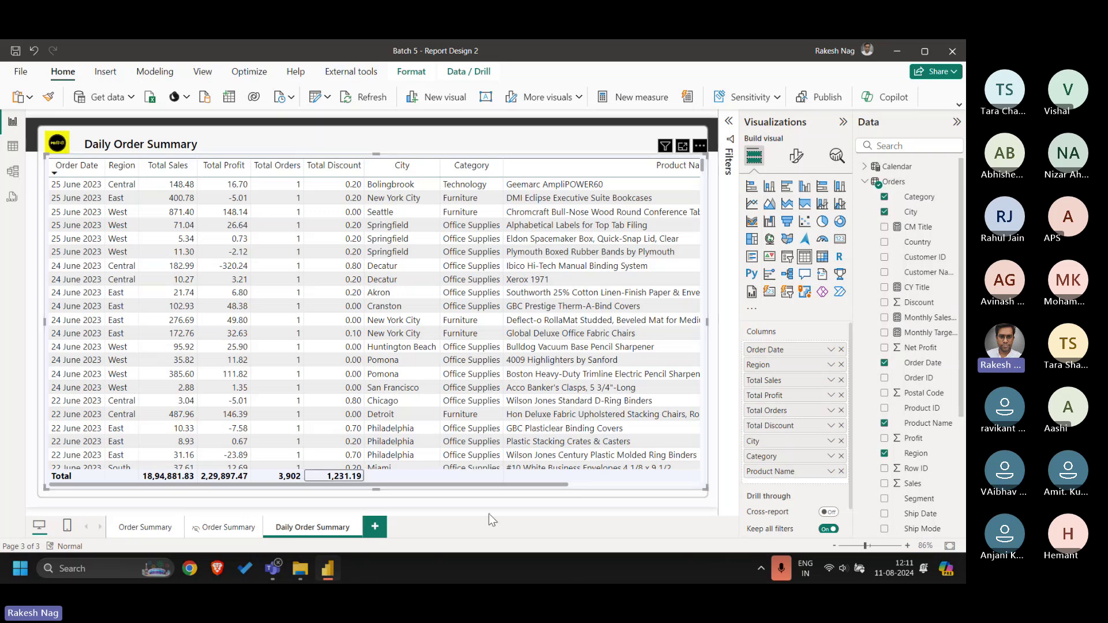
left_click(197, 503)
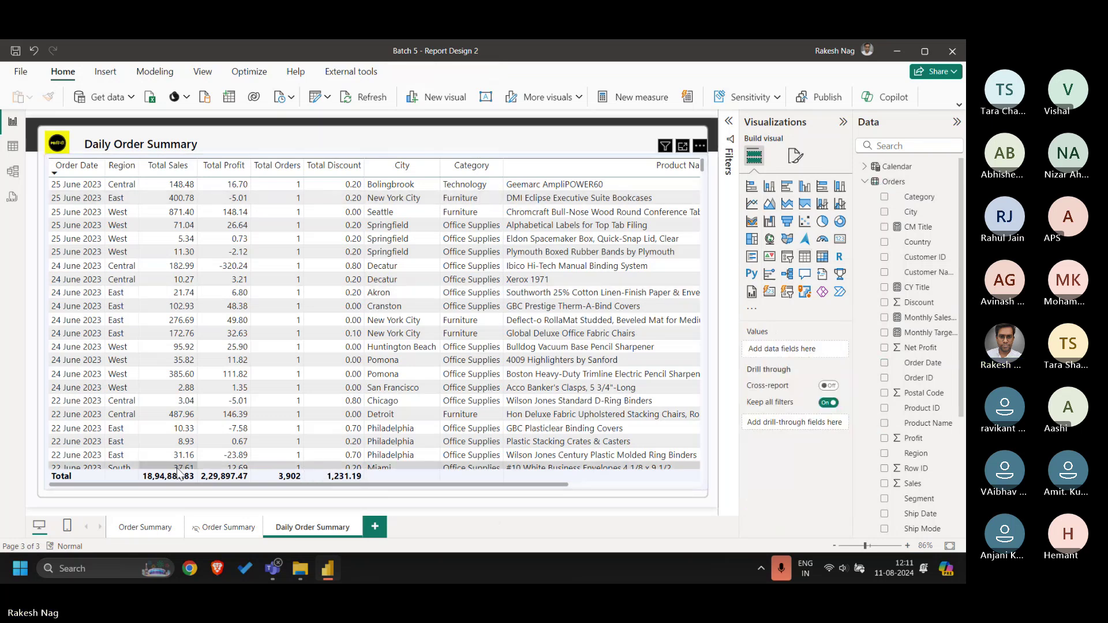
- Inspect the Paper bar's tooltip in the Sales by Sub-Category chart on the Order Summary page
left_click(161, 532)
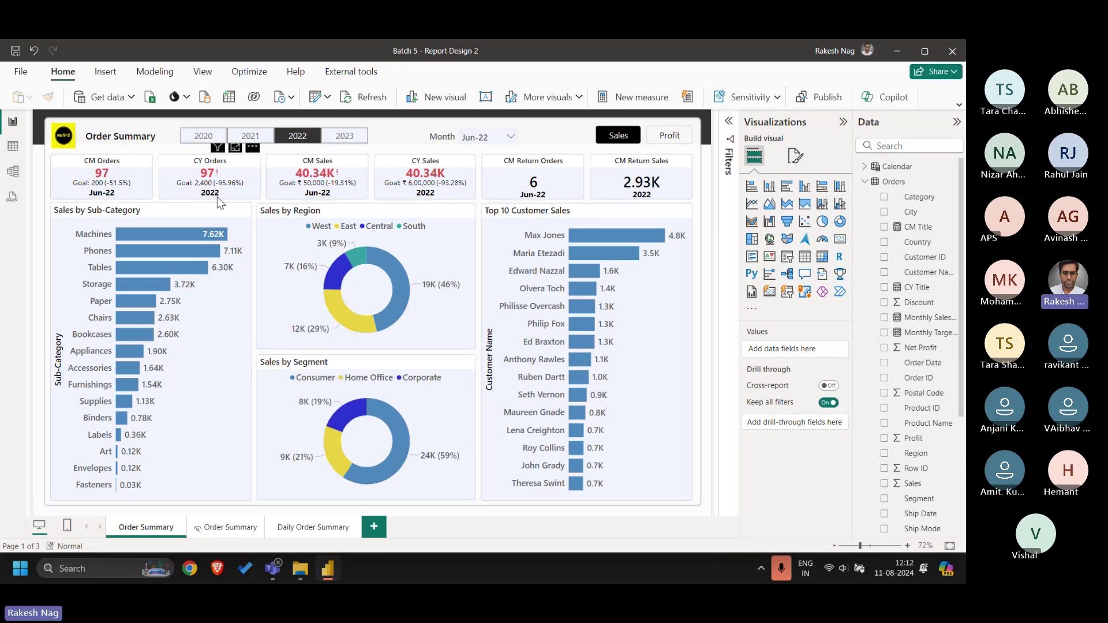
left_click(175, 216)
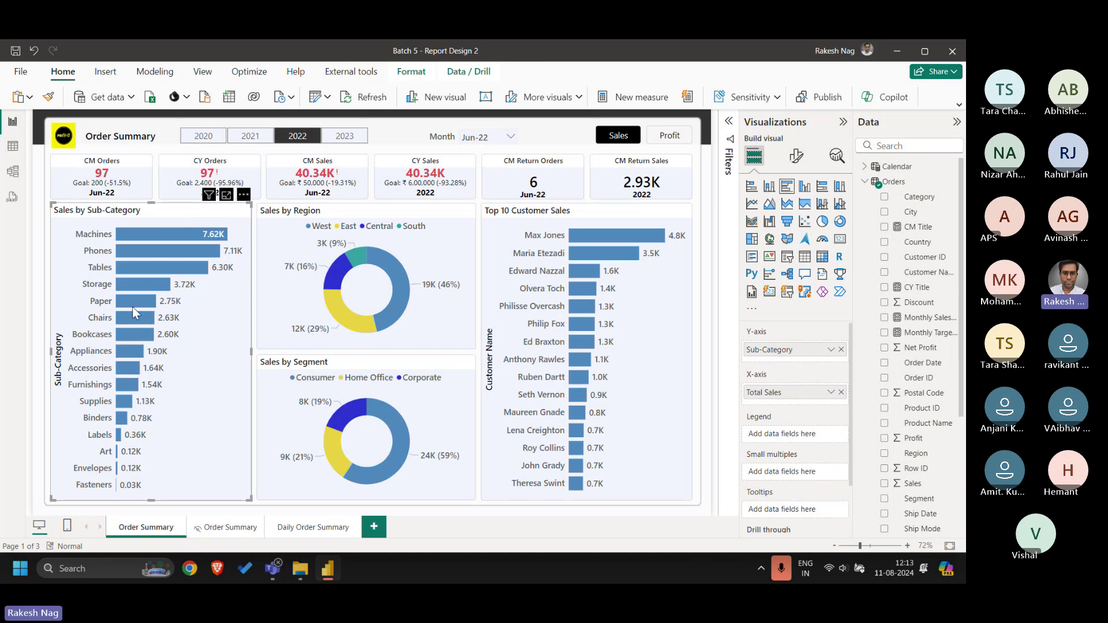
mouse_move(133, 307)
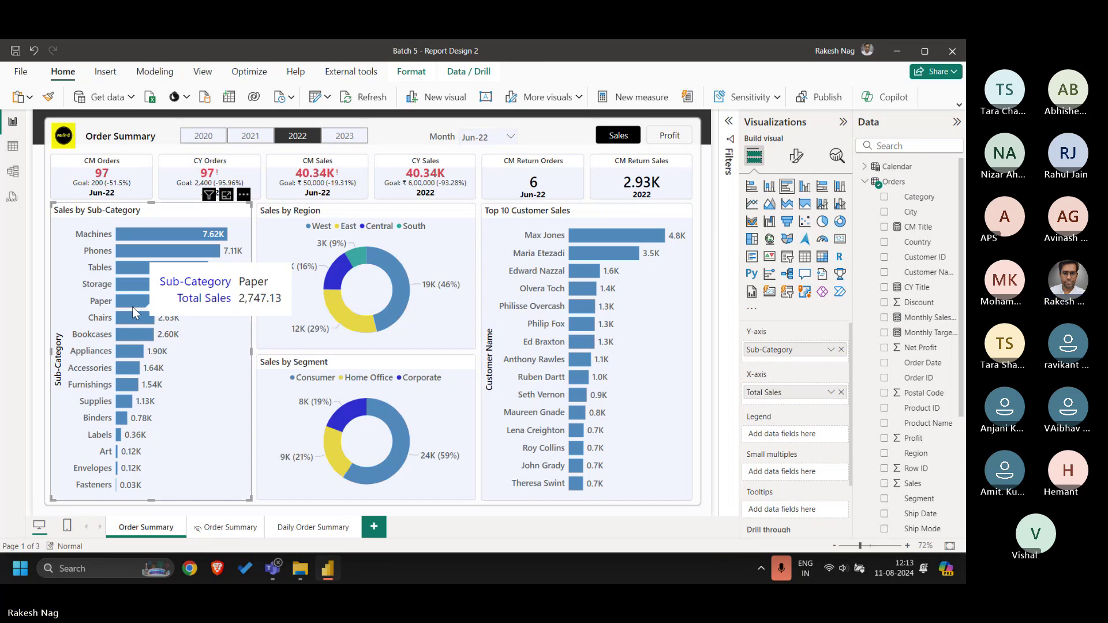
- Rename the Daily Order Summary page as Details
left_click(334, 534)
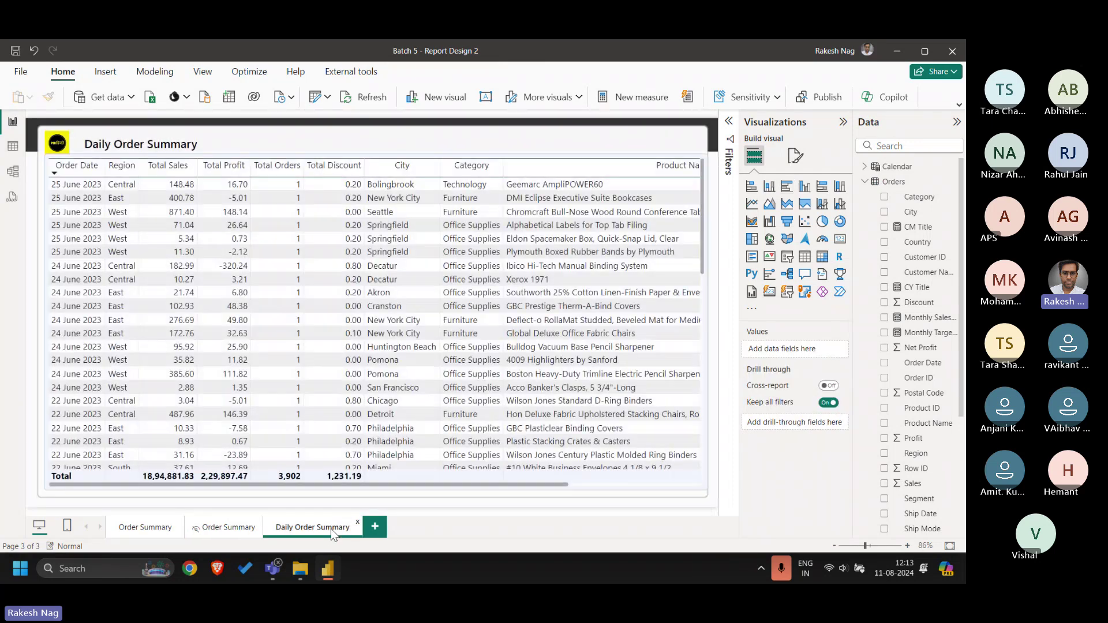
double_click(294, 529)
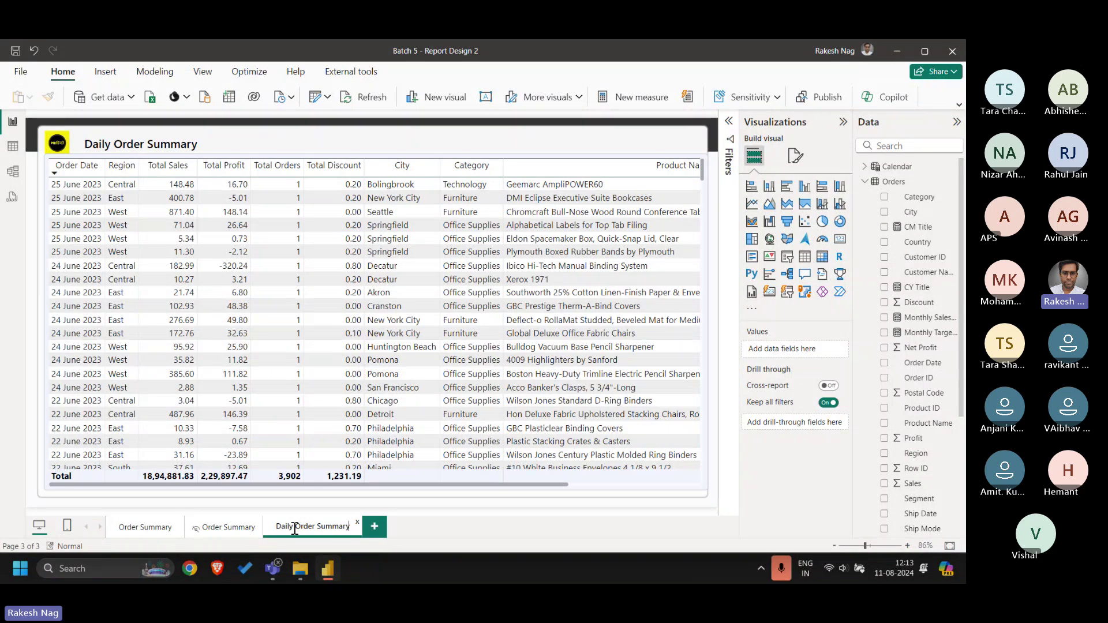
key("BackSpace")
key("BackSpace")
key("BackSpace")
key("BackSpace")
key("BackSpace")
key("BackSpace")
key("BackSpace")
key("BackSpace")
key("BackSpace")
key("BackSpace")
key("BackSpace")
key("BackSpace")
key("BackSpace")
key("BackSpace")
key("BackSpace")
key("BackSpace")
key("BackSpace")
key("BackSpace")
key("BackSpace")
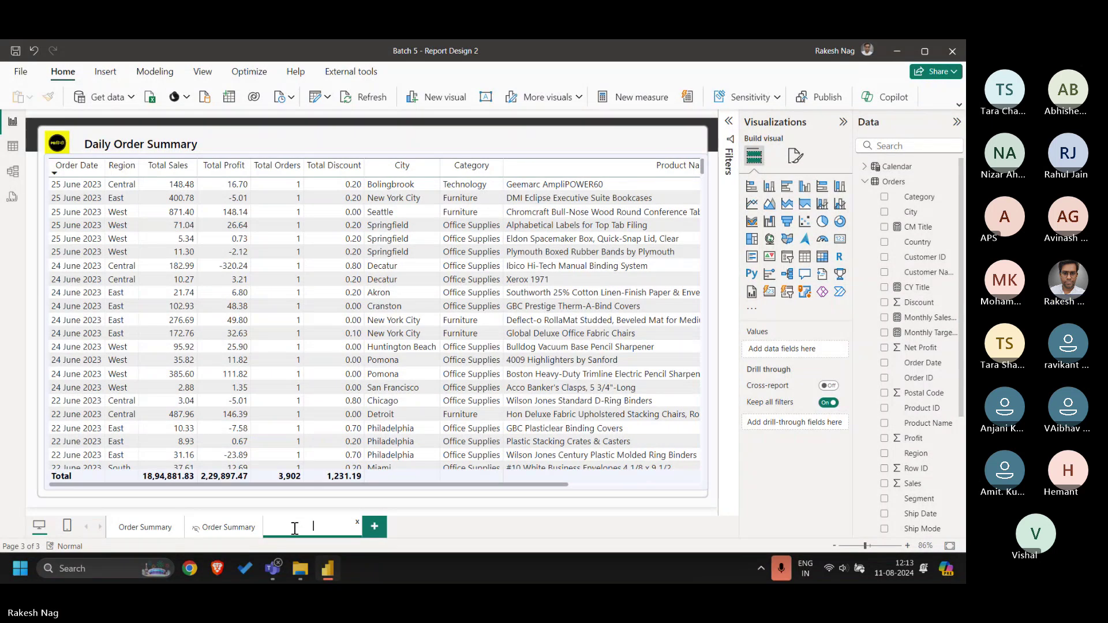
type("Details")
key("Return")
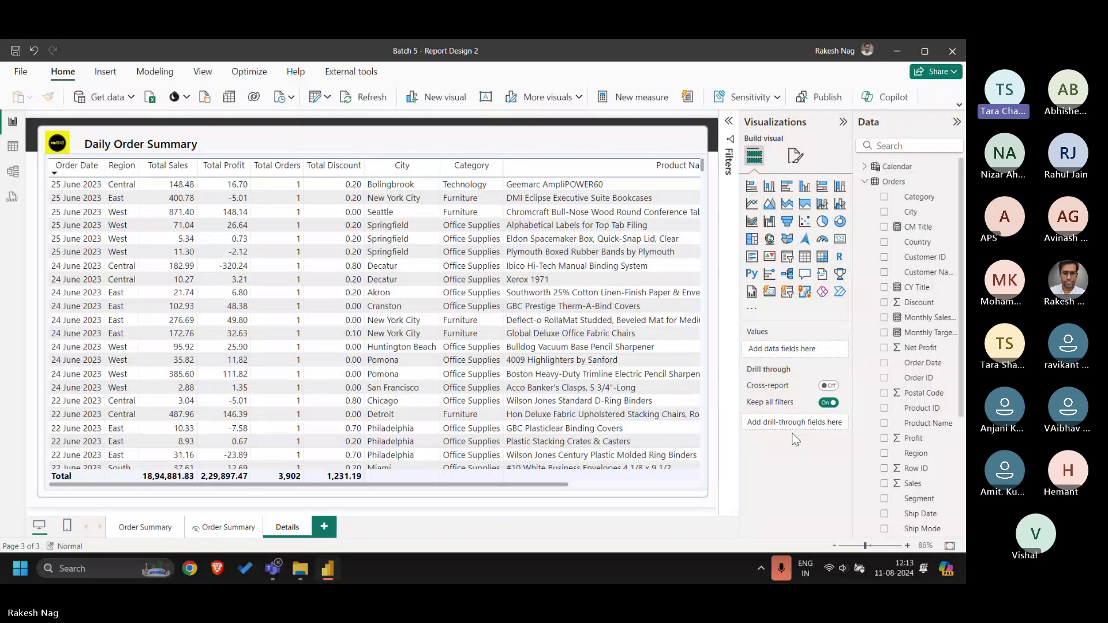
- Remove the Total Orders column from the table on the Details page
left_click(147, 526)
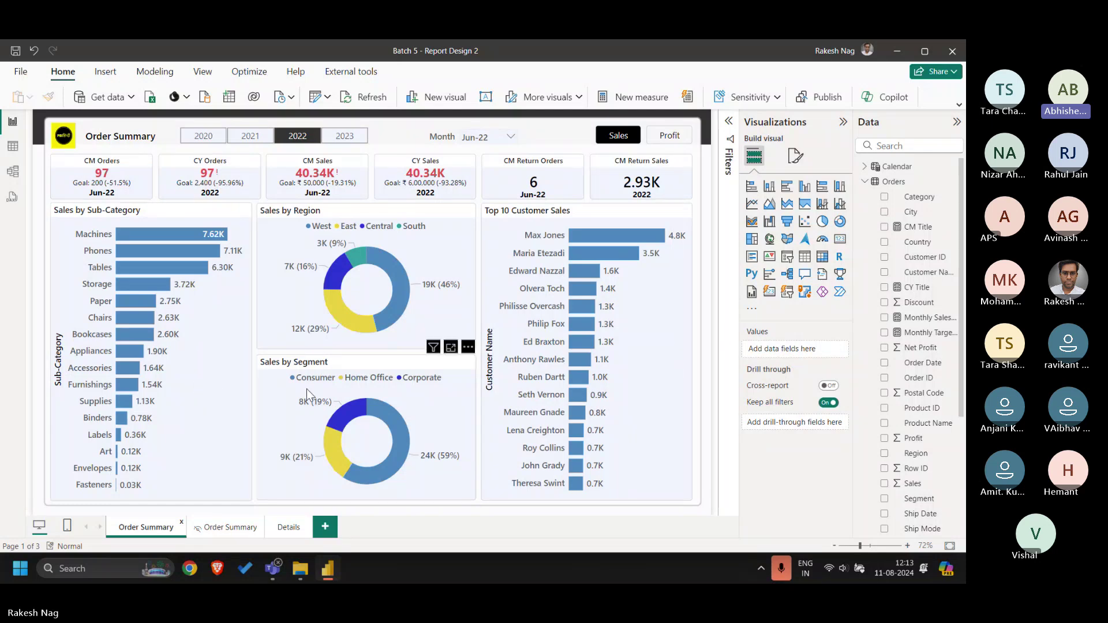
left_click(286, 528)
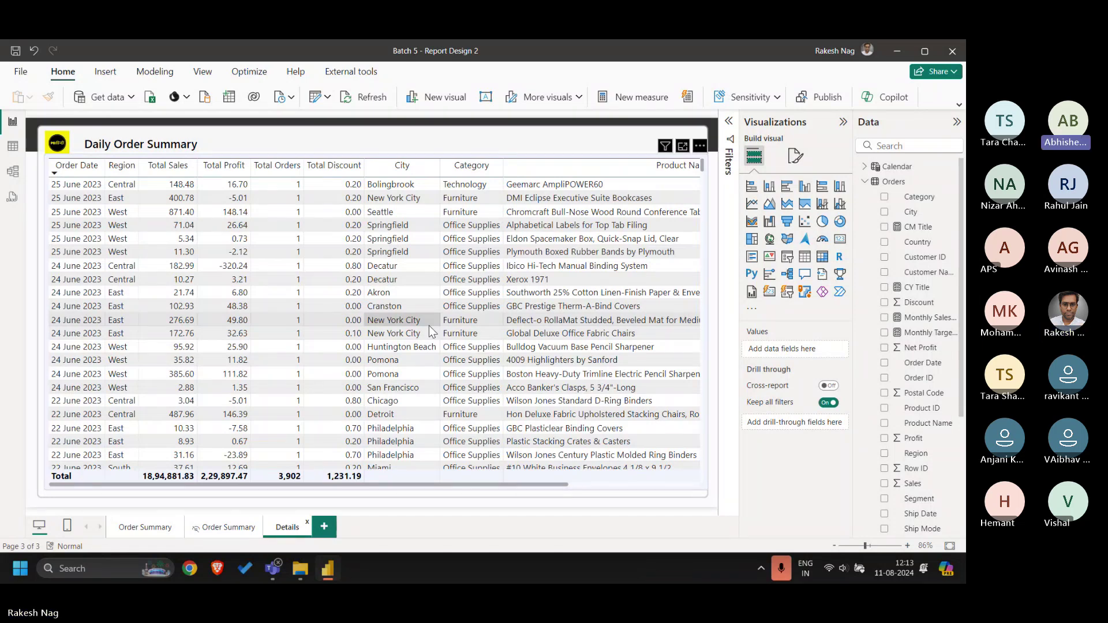
left_click(444, 483)
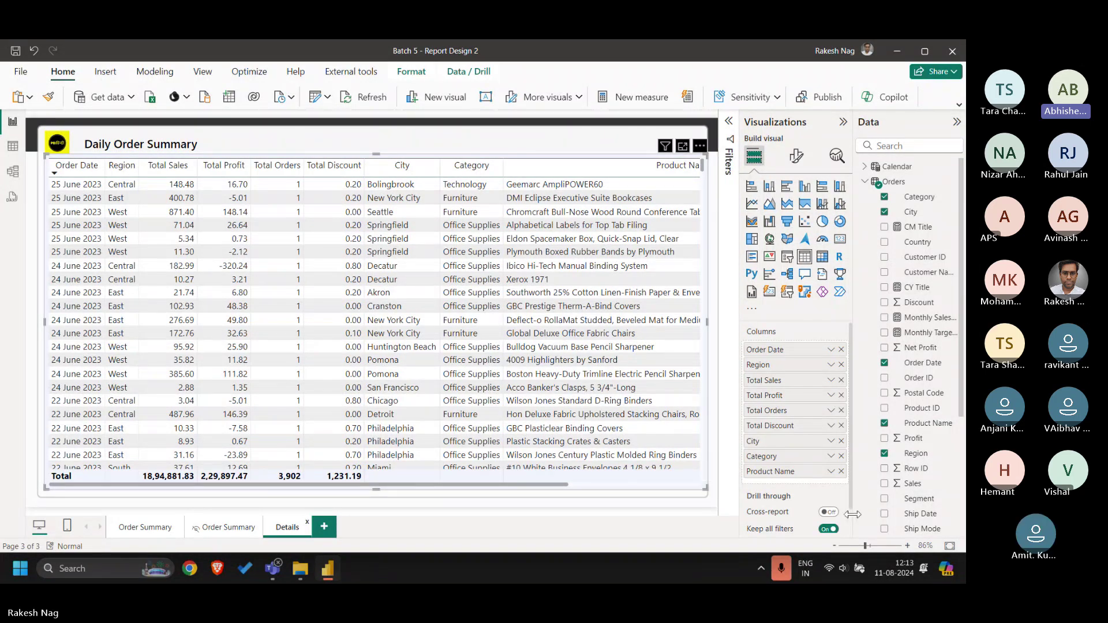
left_click(840, 410)
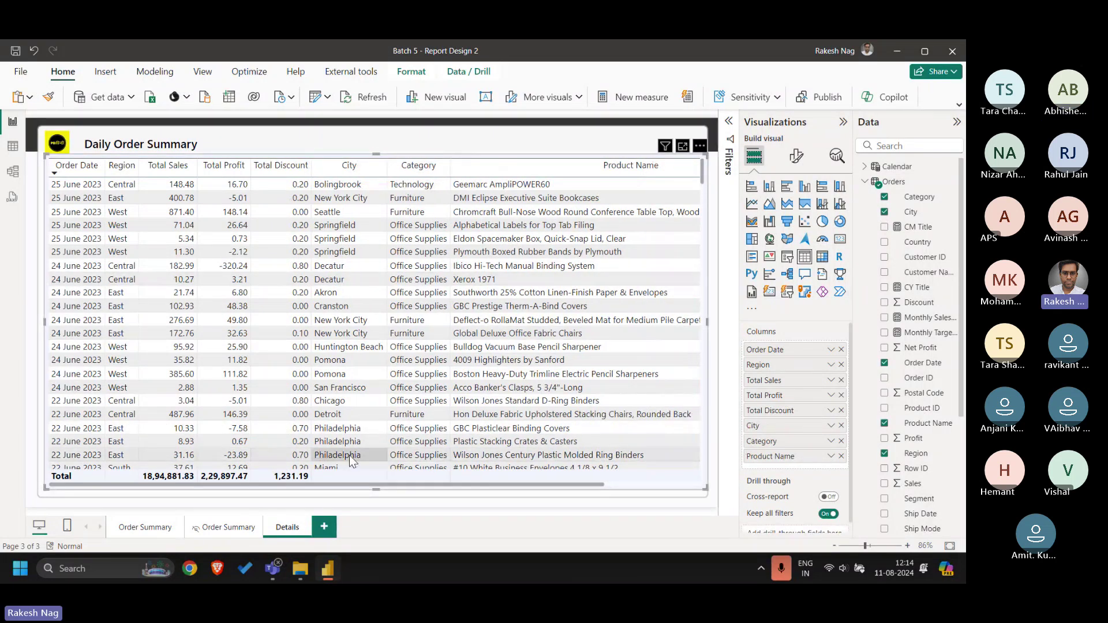
- Move Product Name directly after Order Date in the Details table and narrow the Product Name column to fit its text
left_click(160, 529)
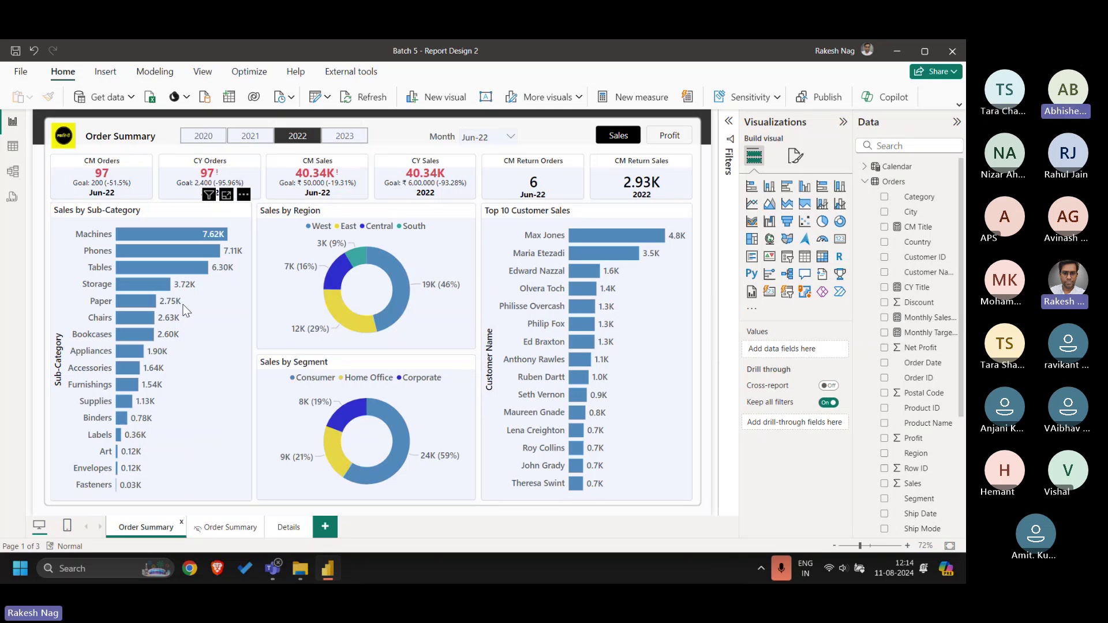
left_click(290, 528)
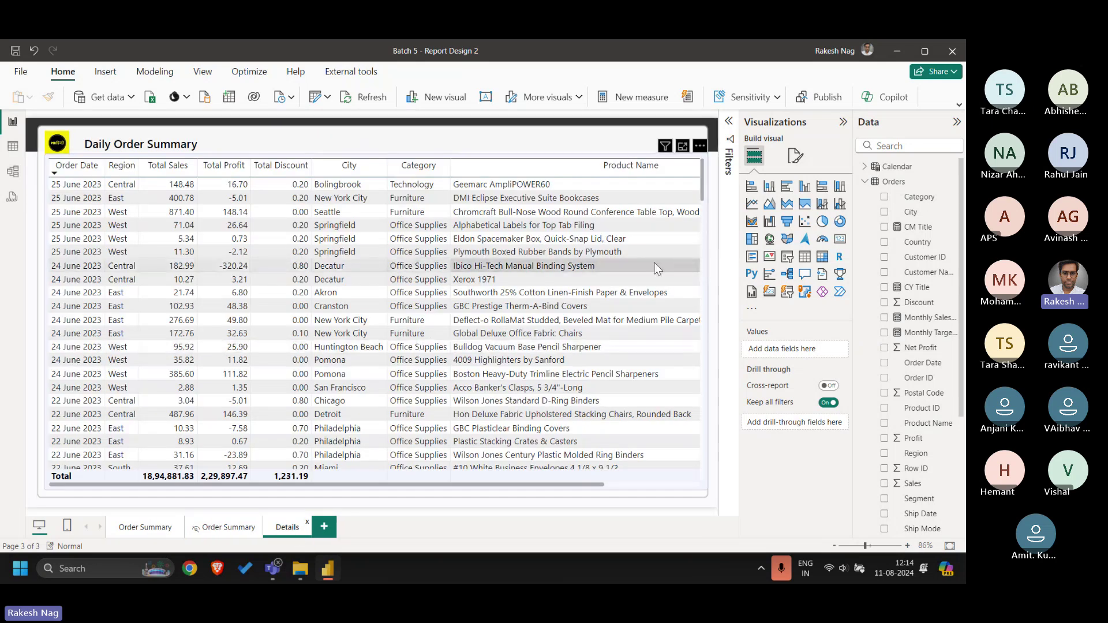
left_click(521, 483)
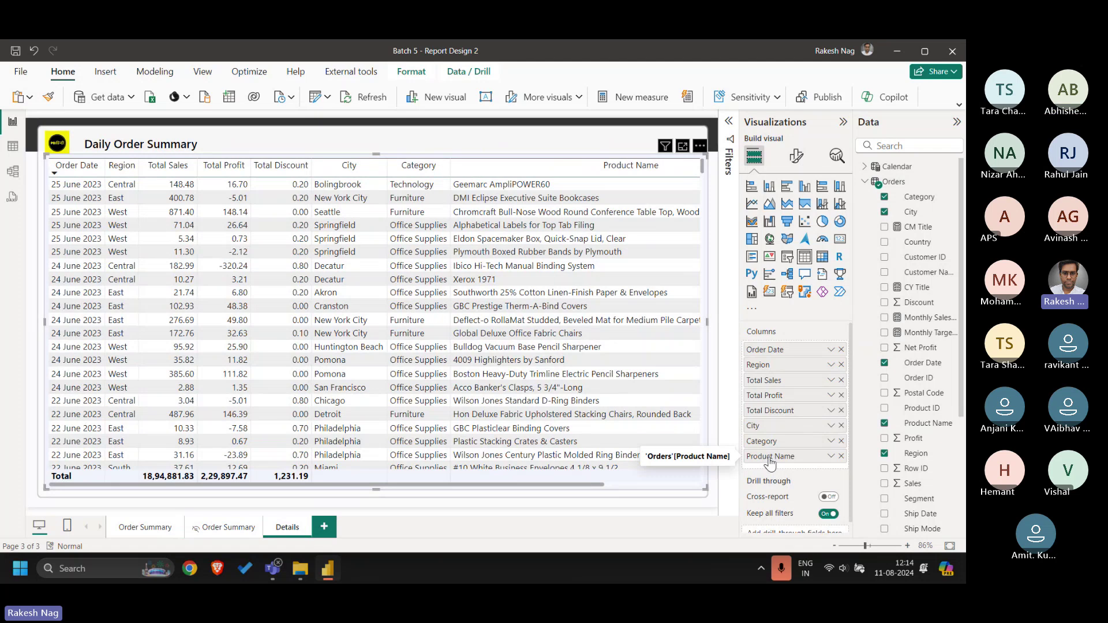
left_click_drag(769, 461, 787, 367)
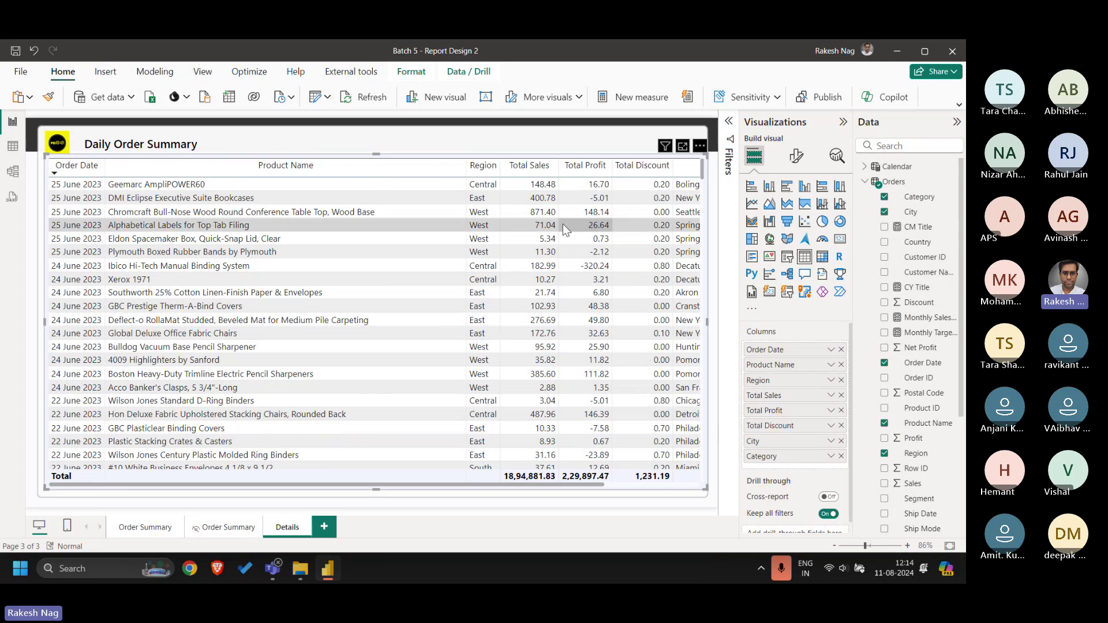
left_click_drag(466, 165, 388, 173)
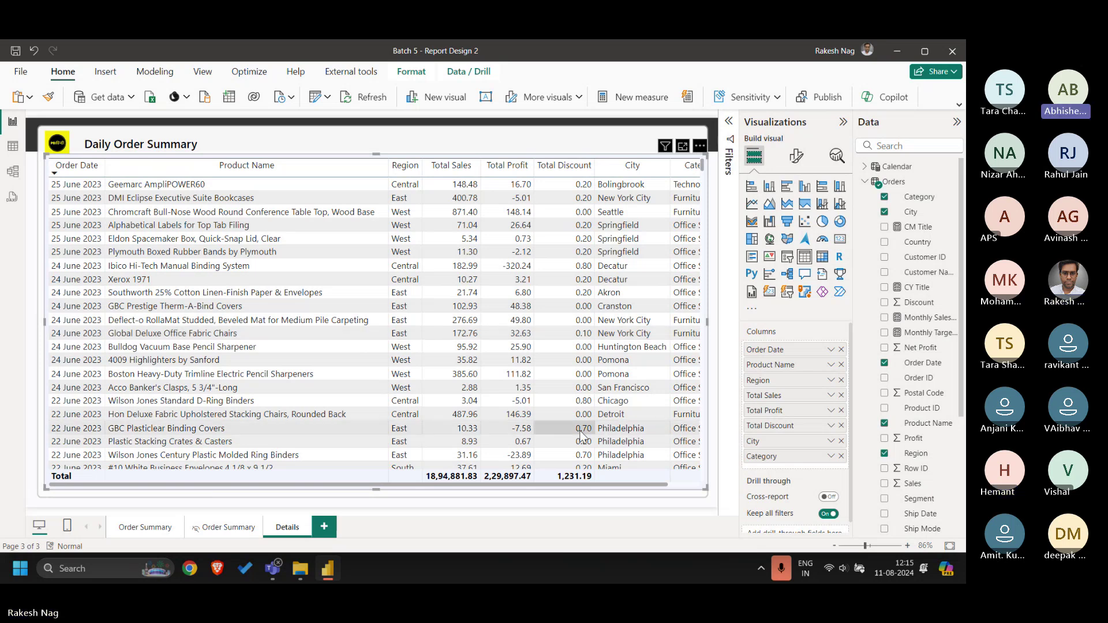
- Cross-filter the Order Summary visuals by the Paper sub-category and clear the selection again
left_click(147, 531)
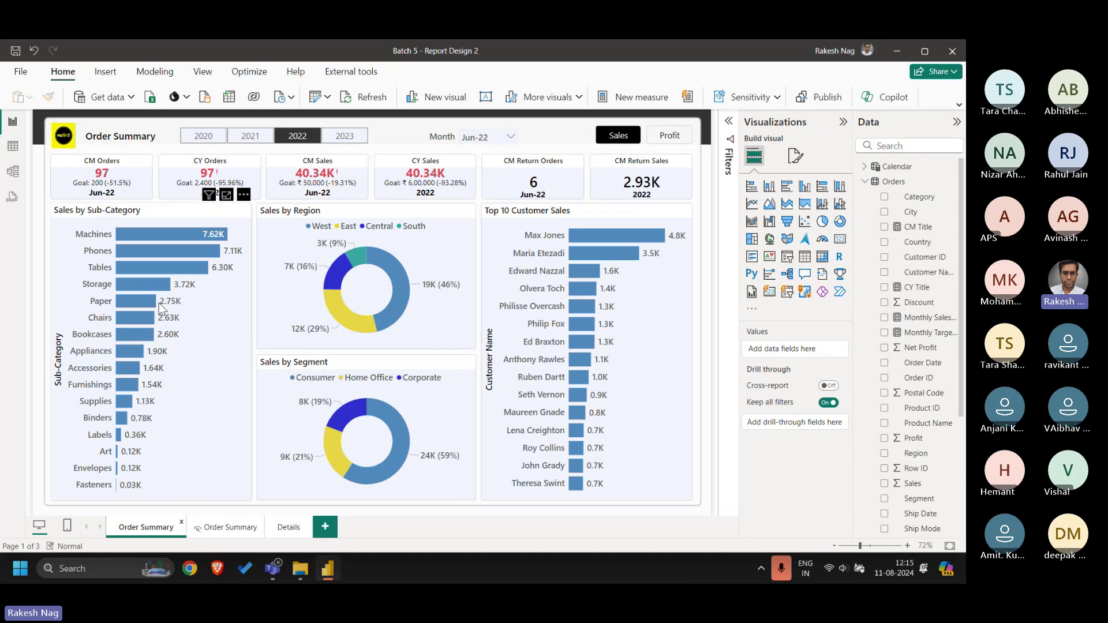
left_click(132, 303)
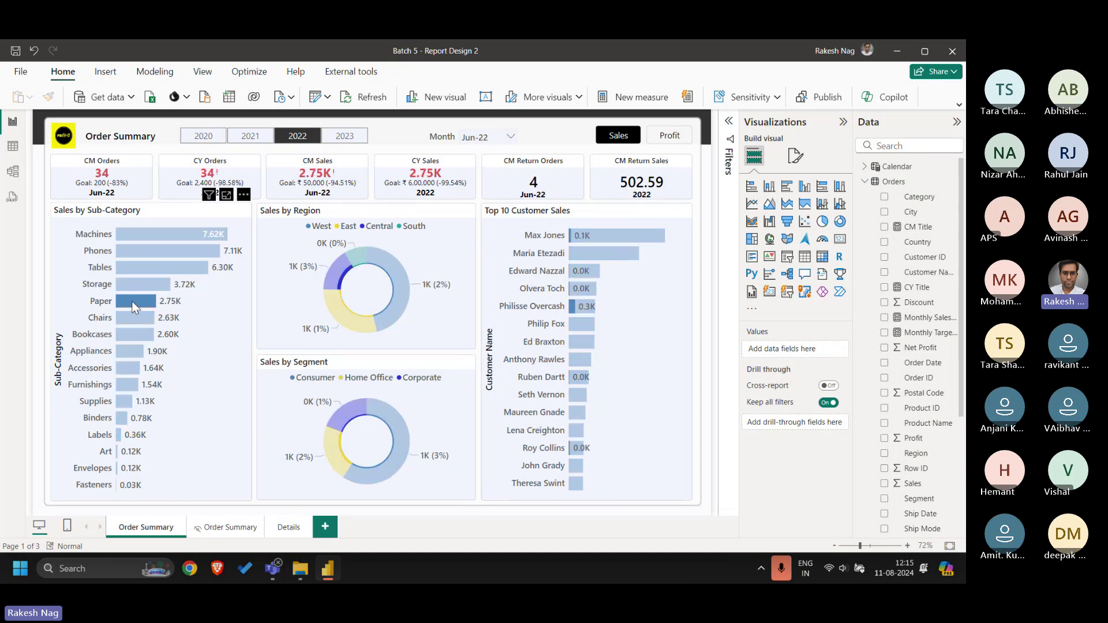
left_click(132, 303)
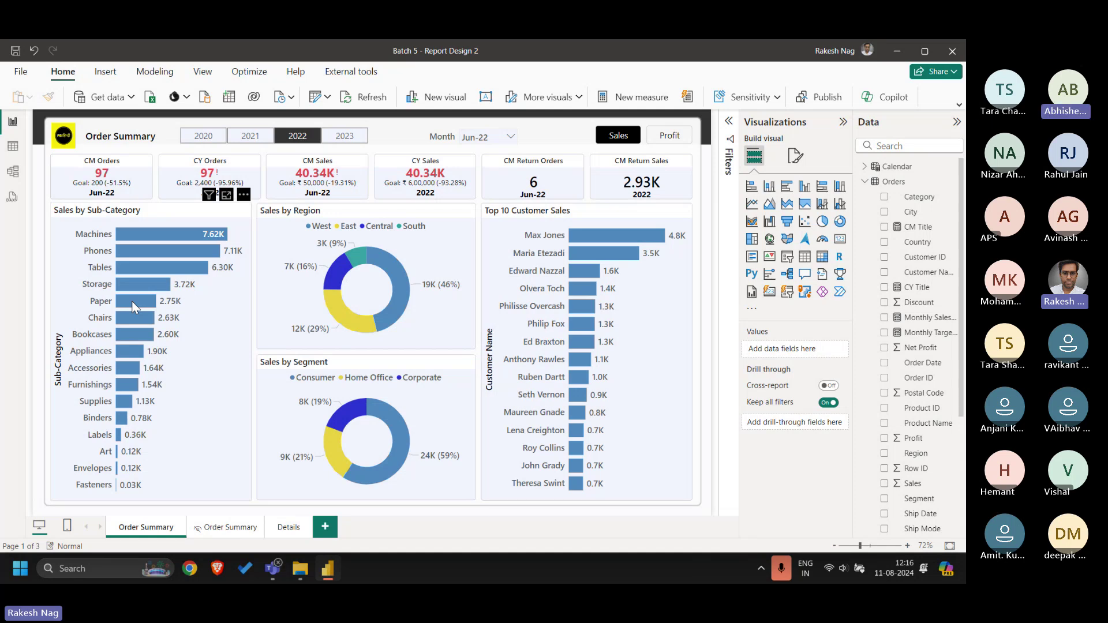
- Remove the Region and Category columns from the Details table and add Ship Date directly after Order Date
left_click(292, 530)
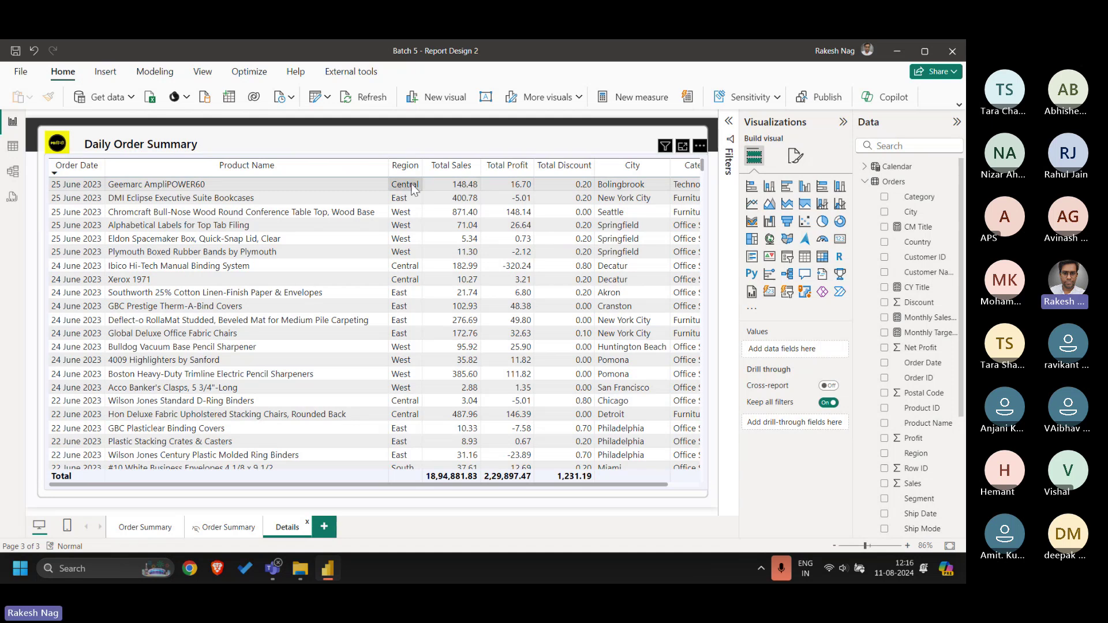
left_click(444, 482)
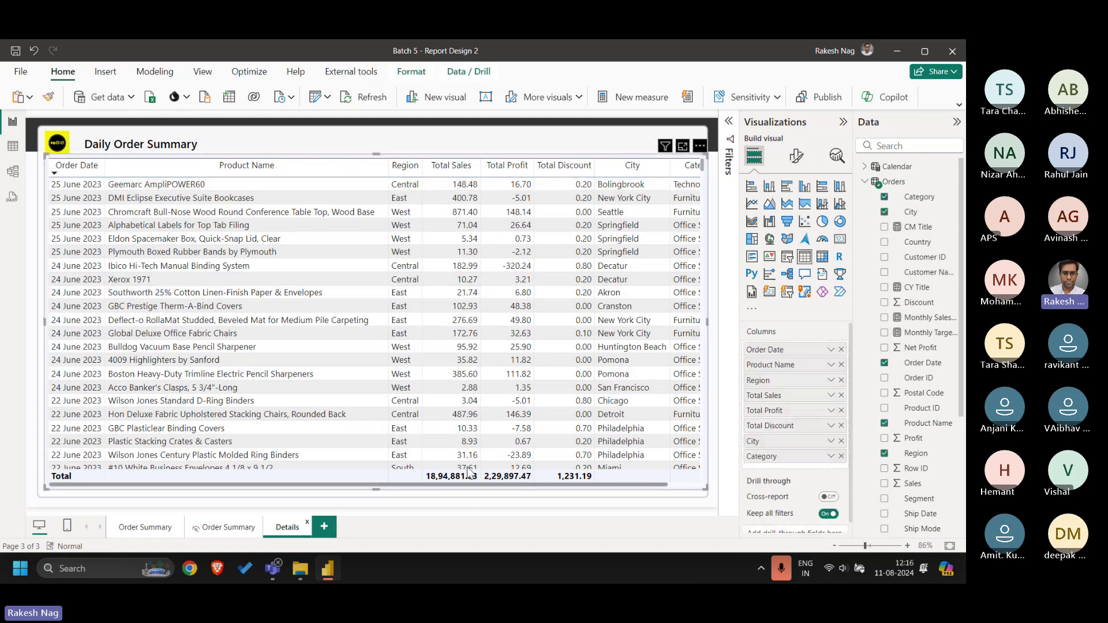
left_click(840, 379)
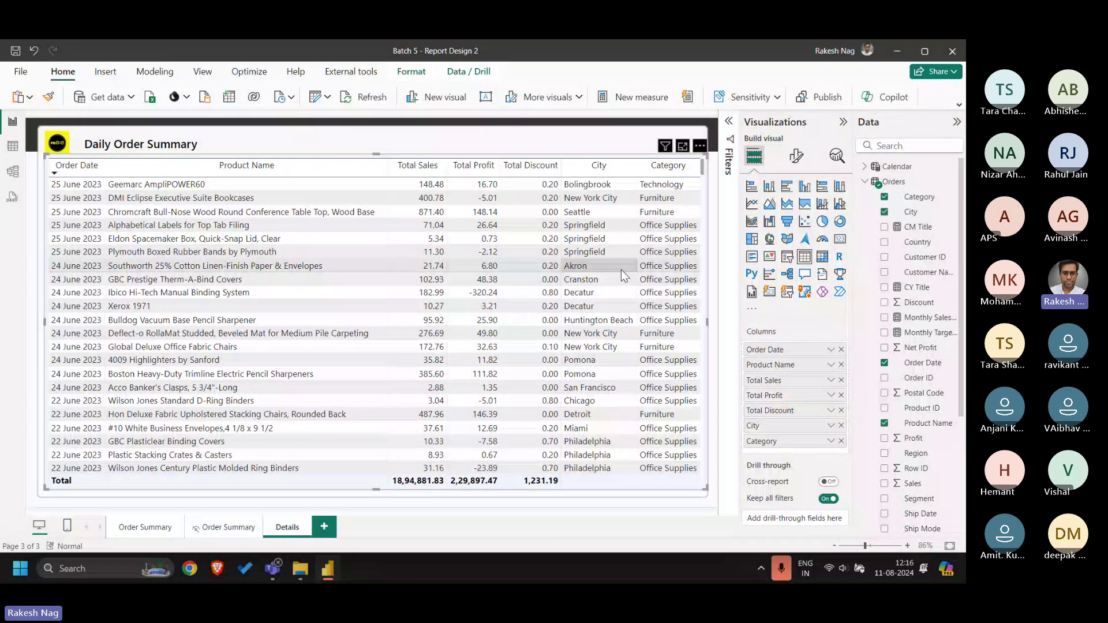
left_click(840, 441)
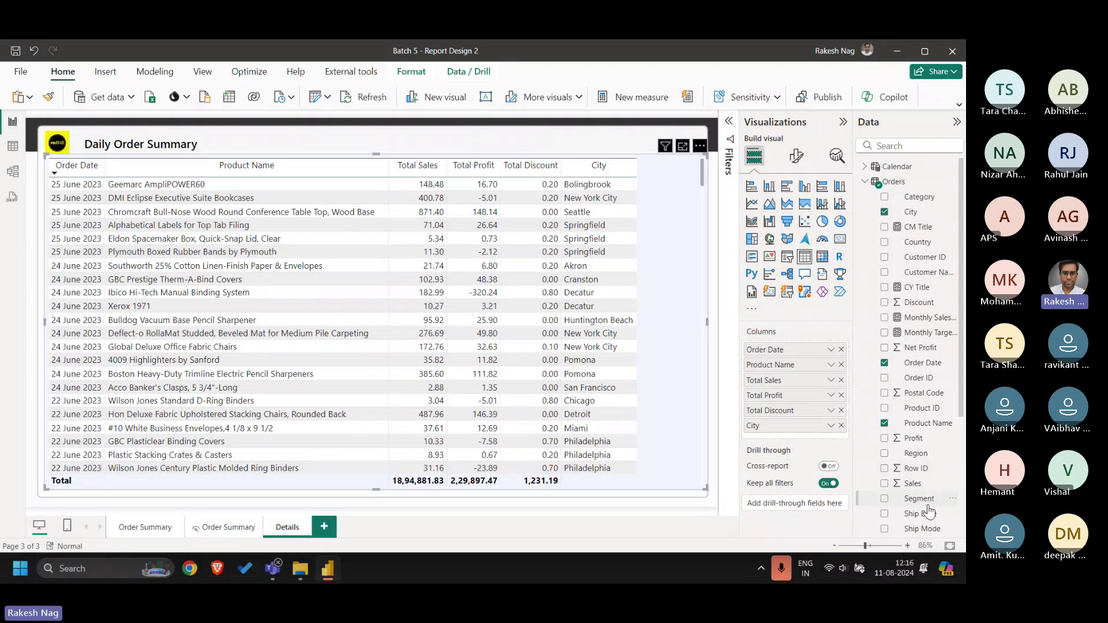
left_click_drag(928, 512, 796, 359)
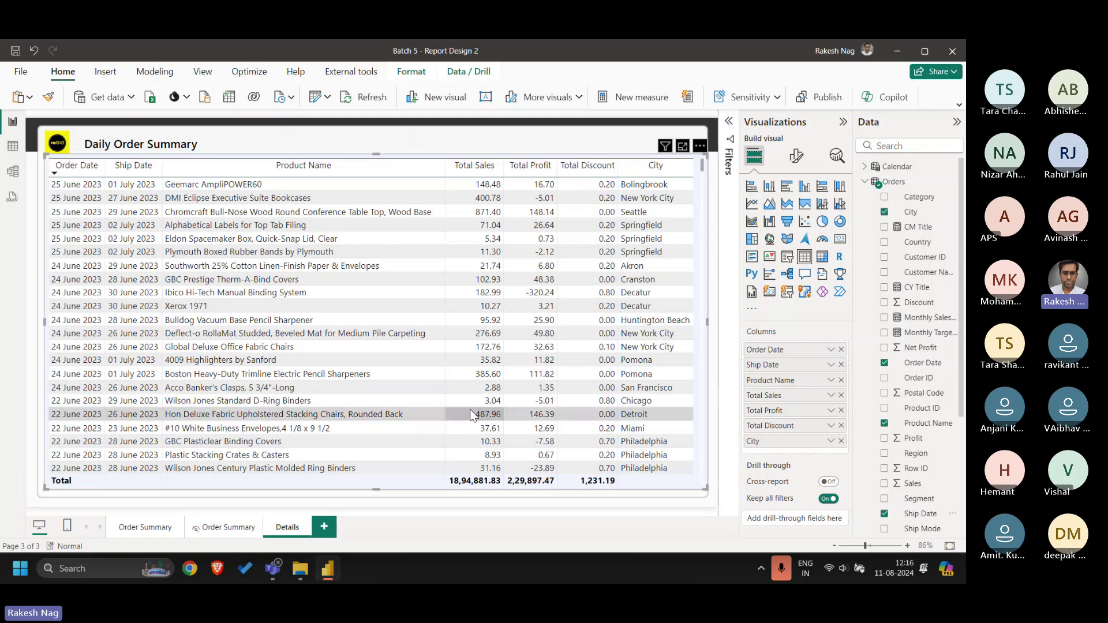
- Add Sub-Category from the Orders table as a drill-through field on the Details page and collapse its filter card
left_click(146, 527)
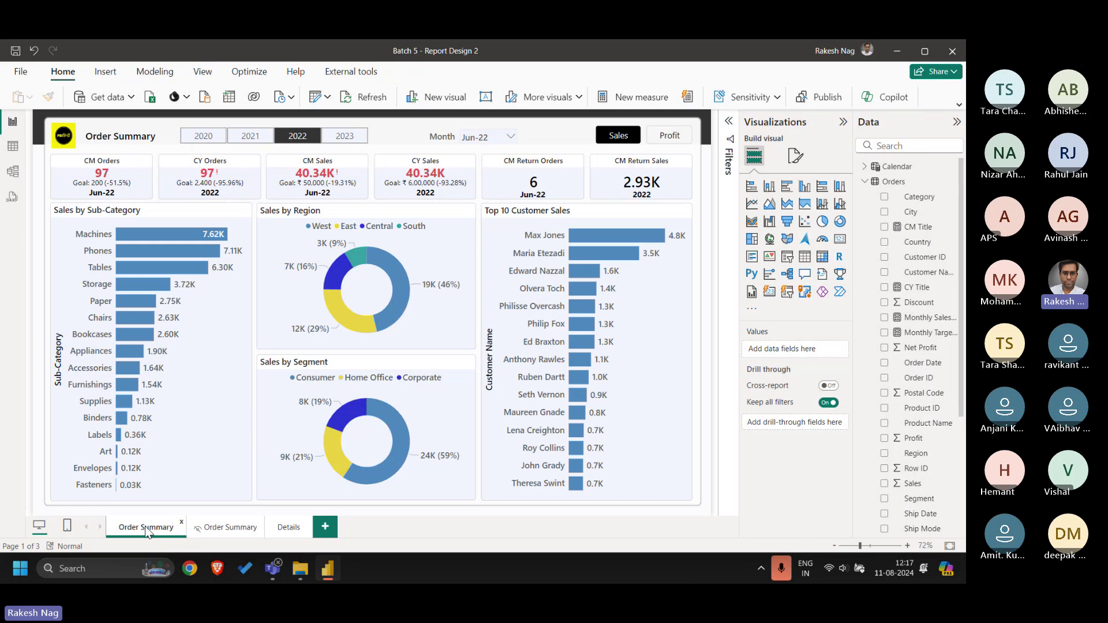
left_click(164, 222)
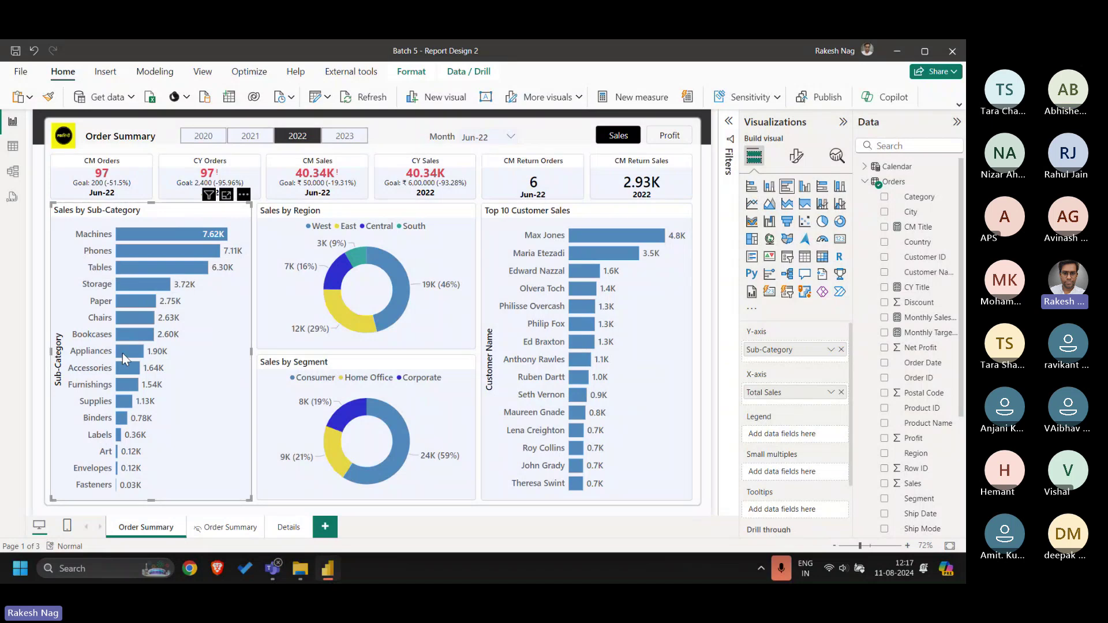
left_click(292, 531)
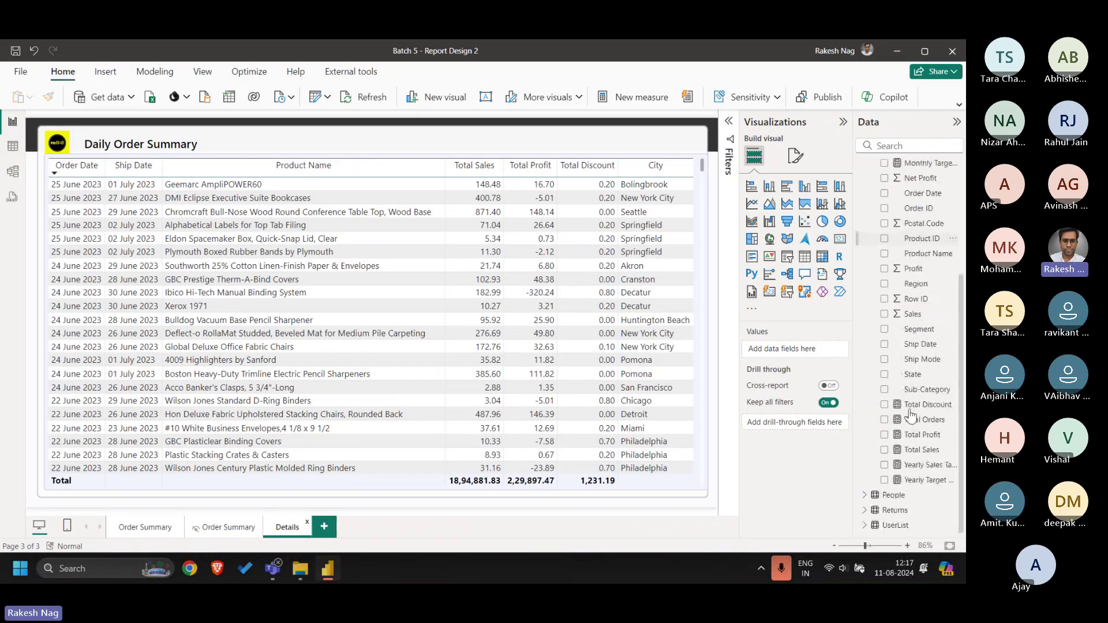
scroll(910, 404, "down", 3)
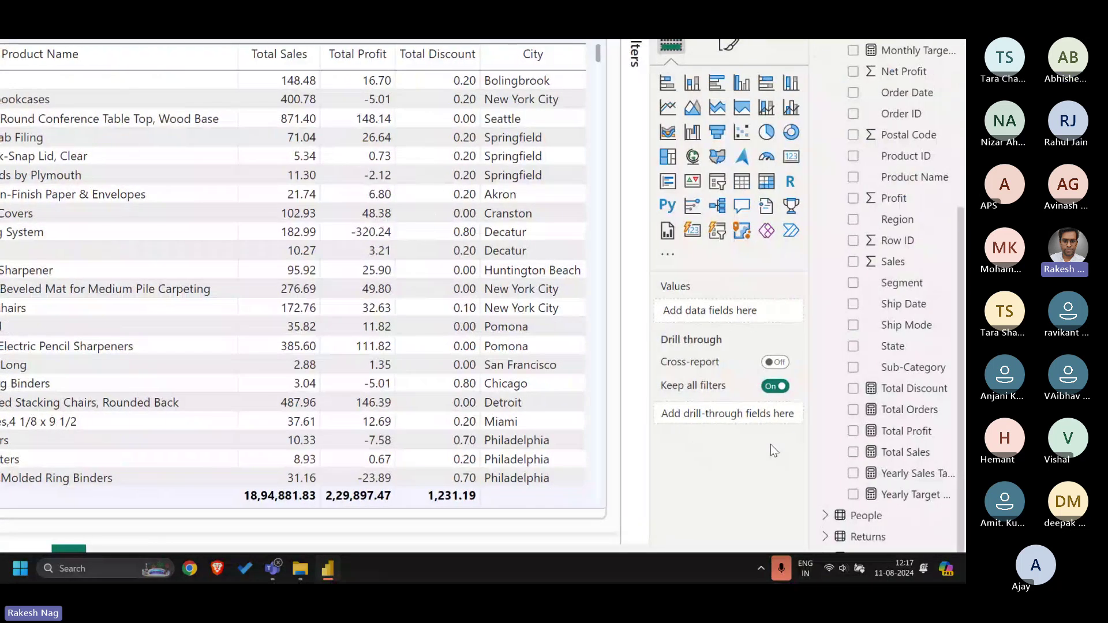
left_click_drag(915, 368, 767, 419)
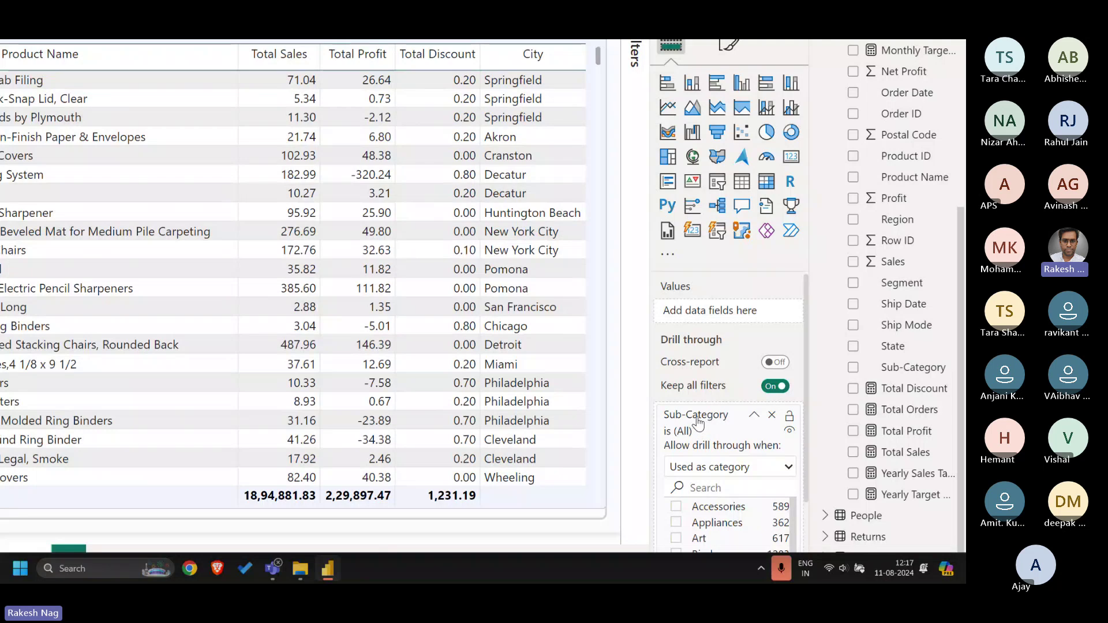
left_click(698, 423)
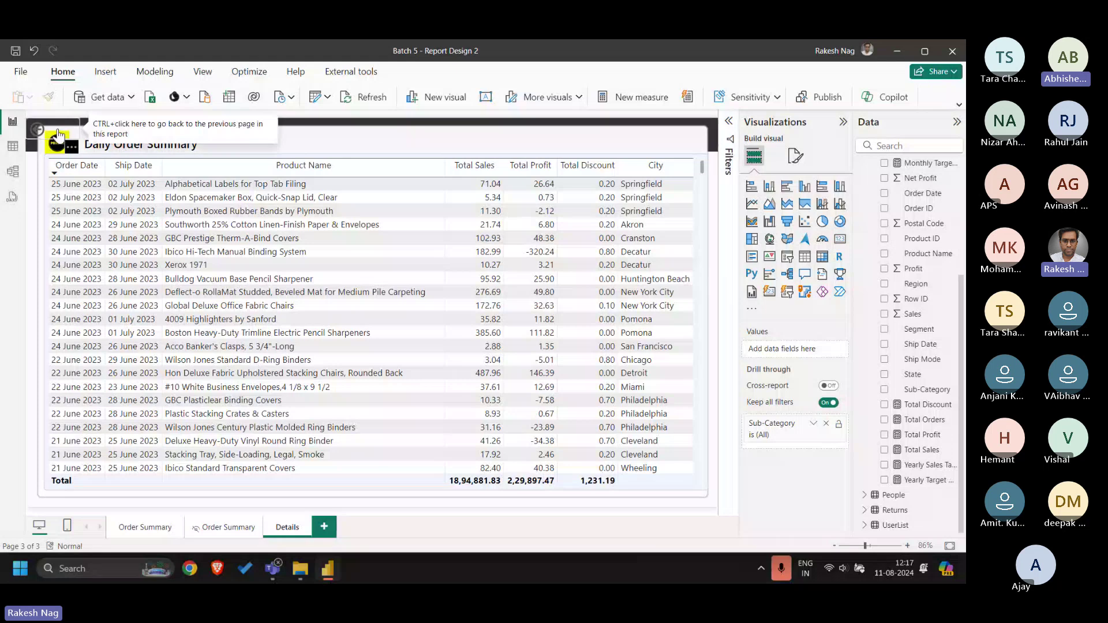
- Move the back button to the right end of the Daily Order Summary header and hide the Details page
left_click_drag(63, 134, 680, 147)
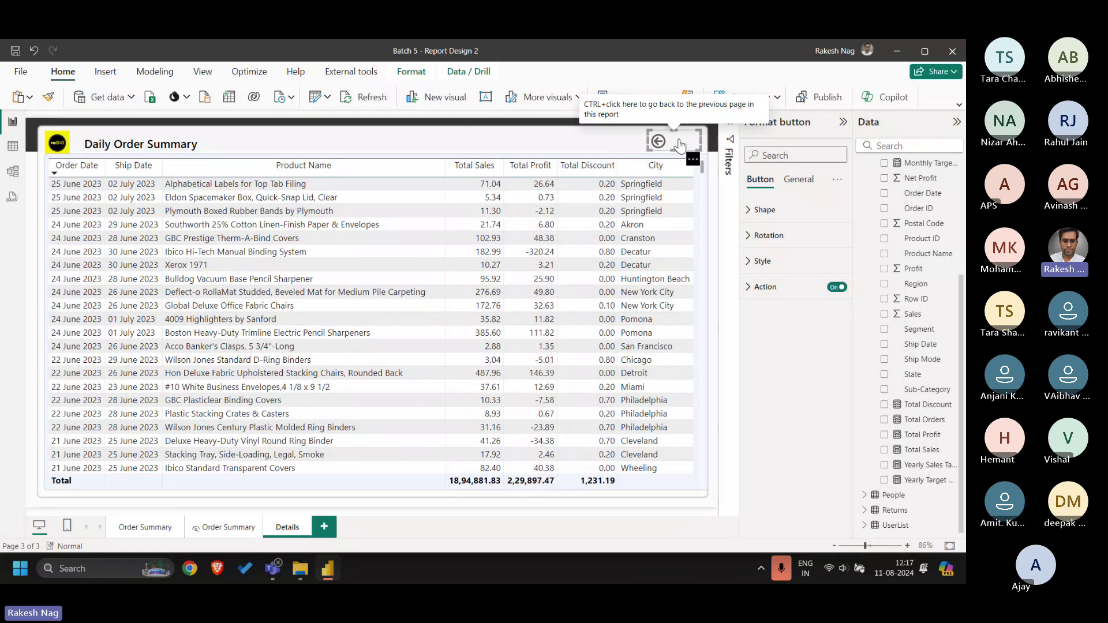
left_click(598, 135)
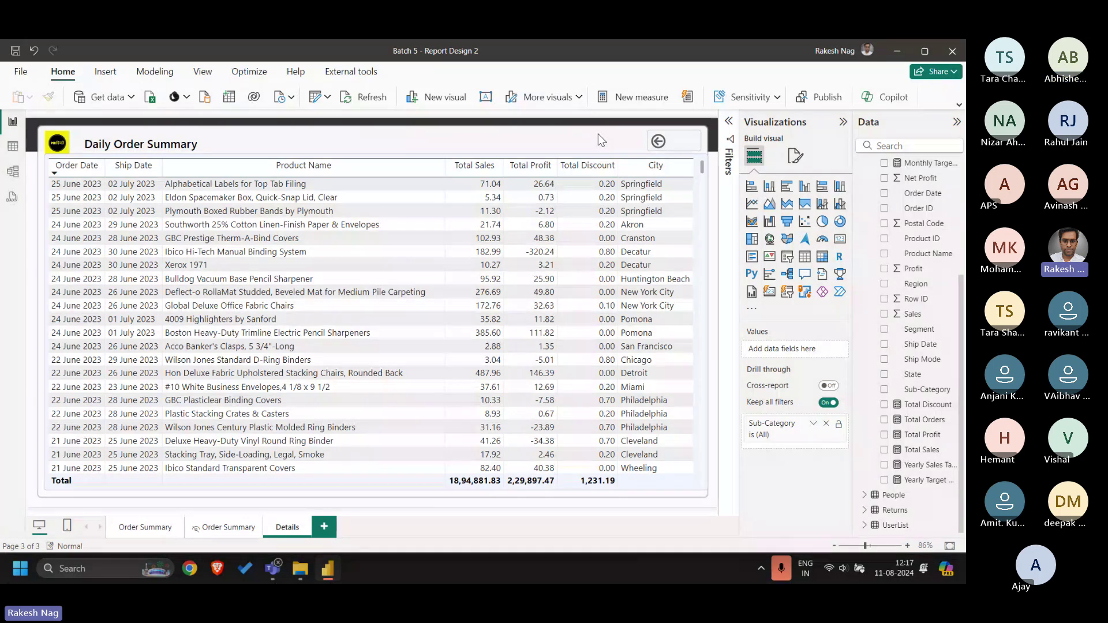
right_click(283, 533)
left_click(331, 506)
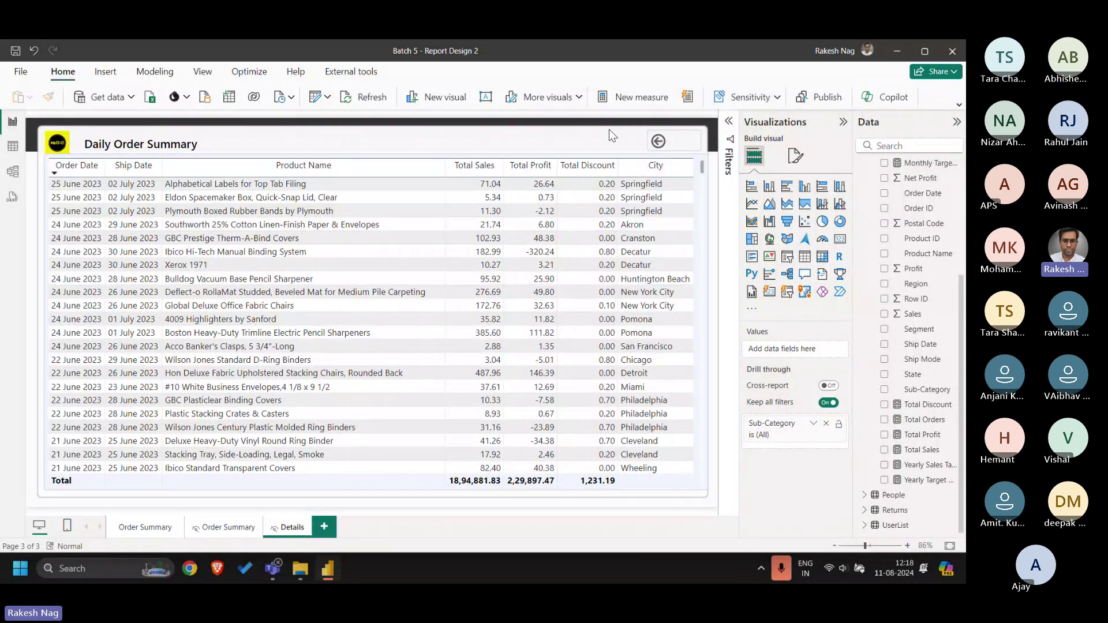
- Give the back button the right-aligned text "Back" and narrow the button slightly to line up with the table's right edge
left_click(686, 149)
left_click(775, 262)
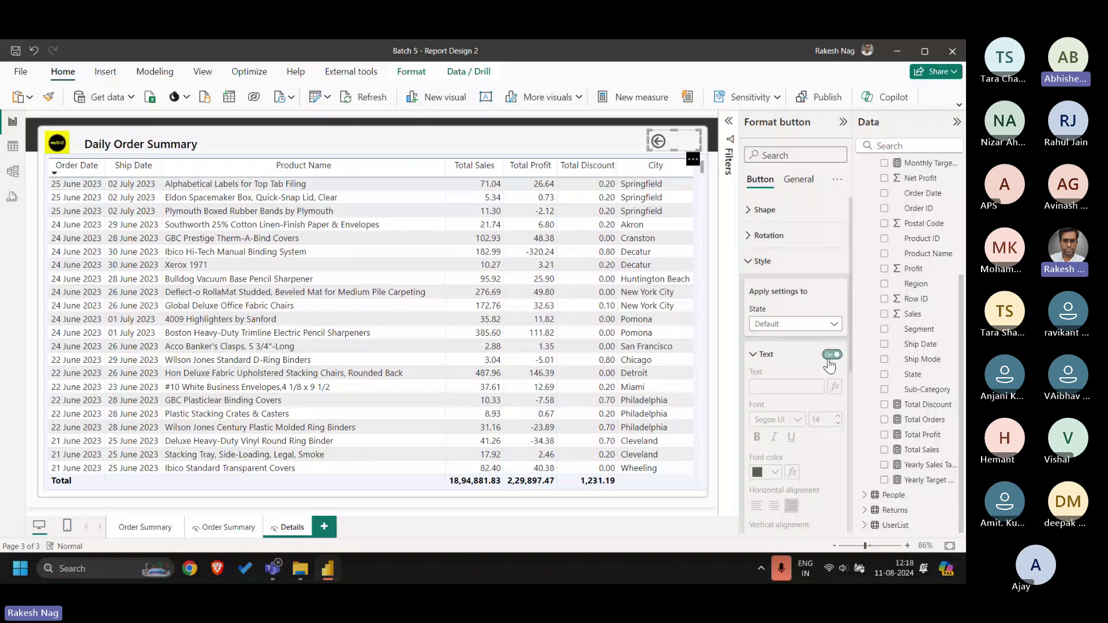
left_click(784, 386)
type("Back")
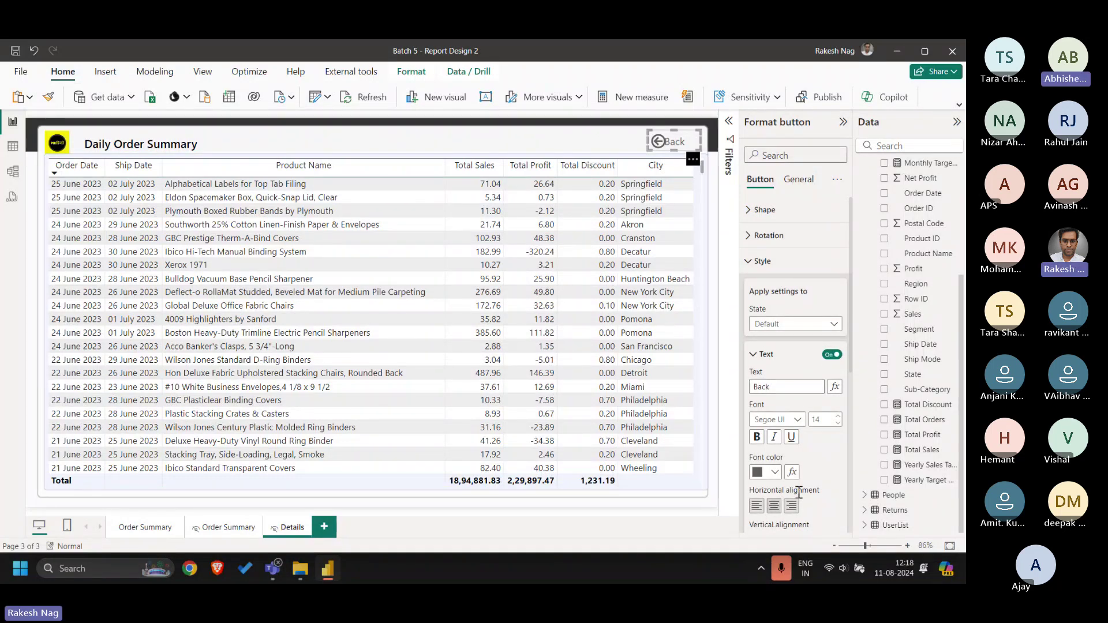
scroll(822, 466, "down", 2)
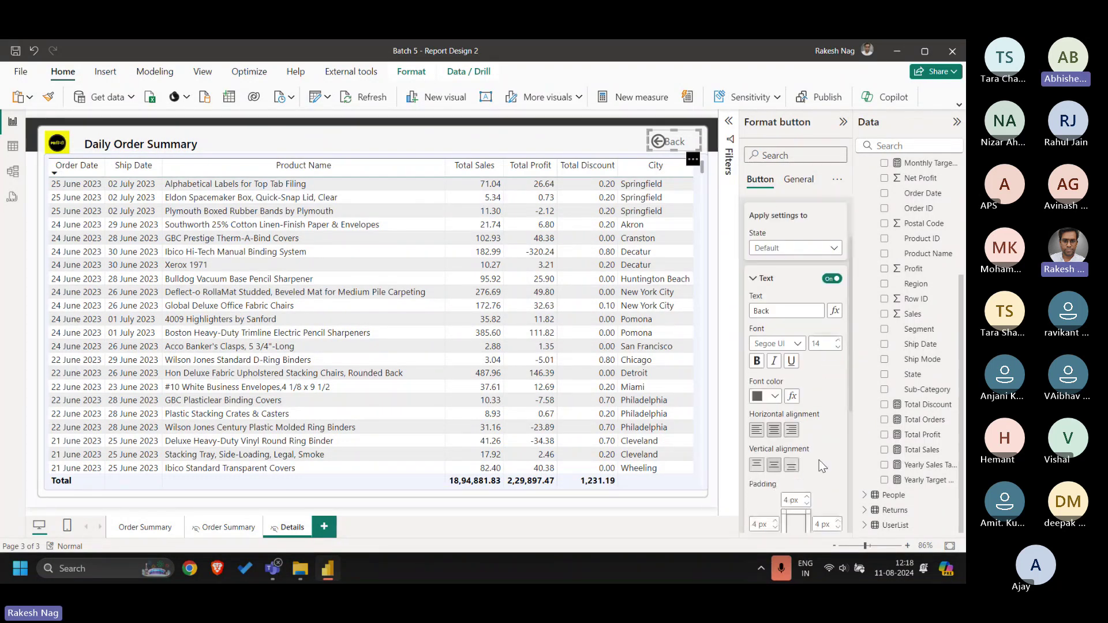
left_click(792, 430)
left_click_drag(702, 140, 695, 141)
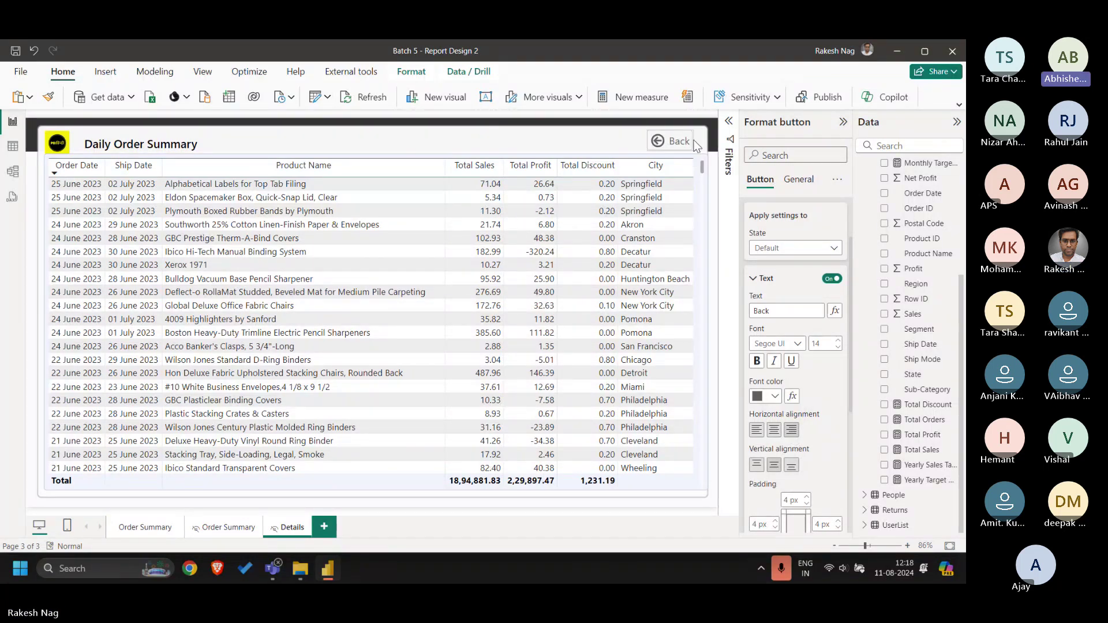
left_click(594, 135)
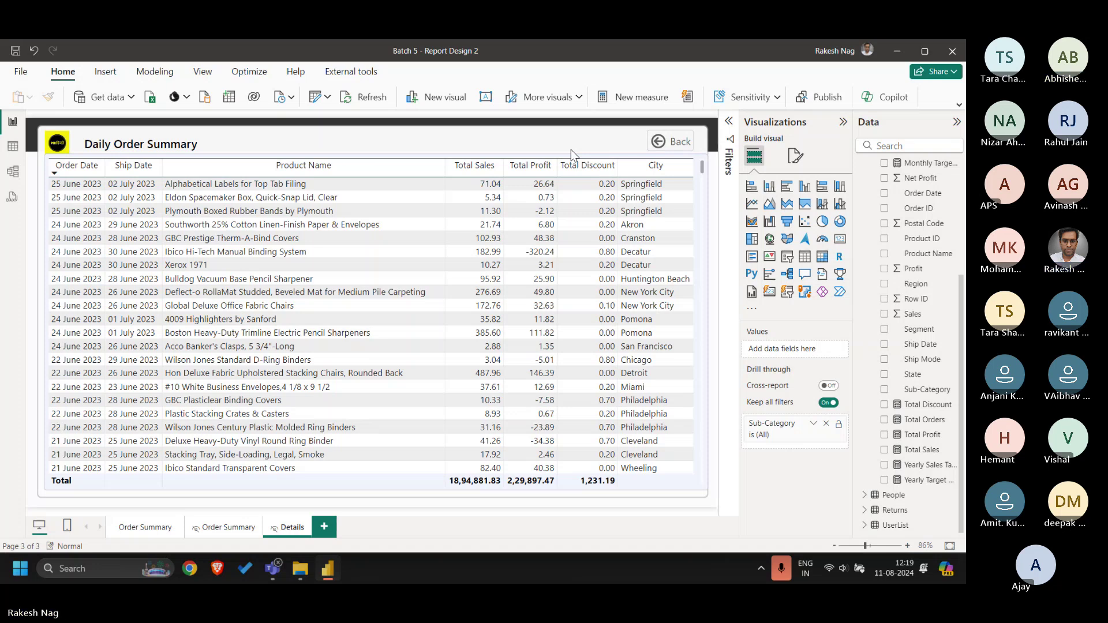
left_click(164, 149)
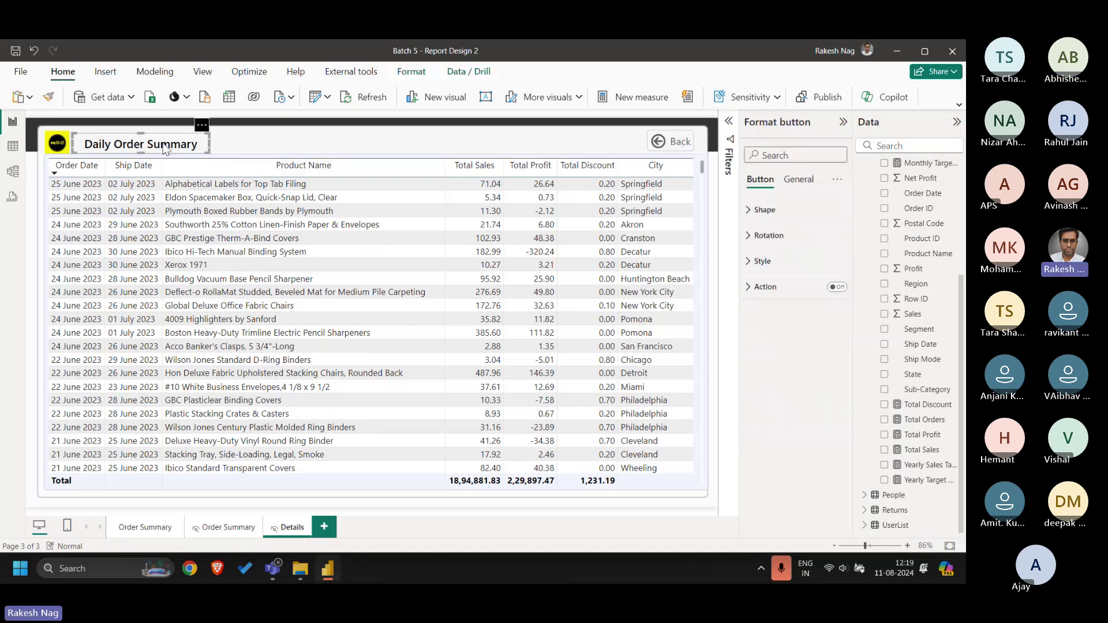
left_click(317, 141)
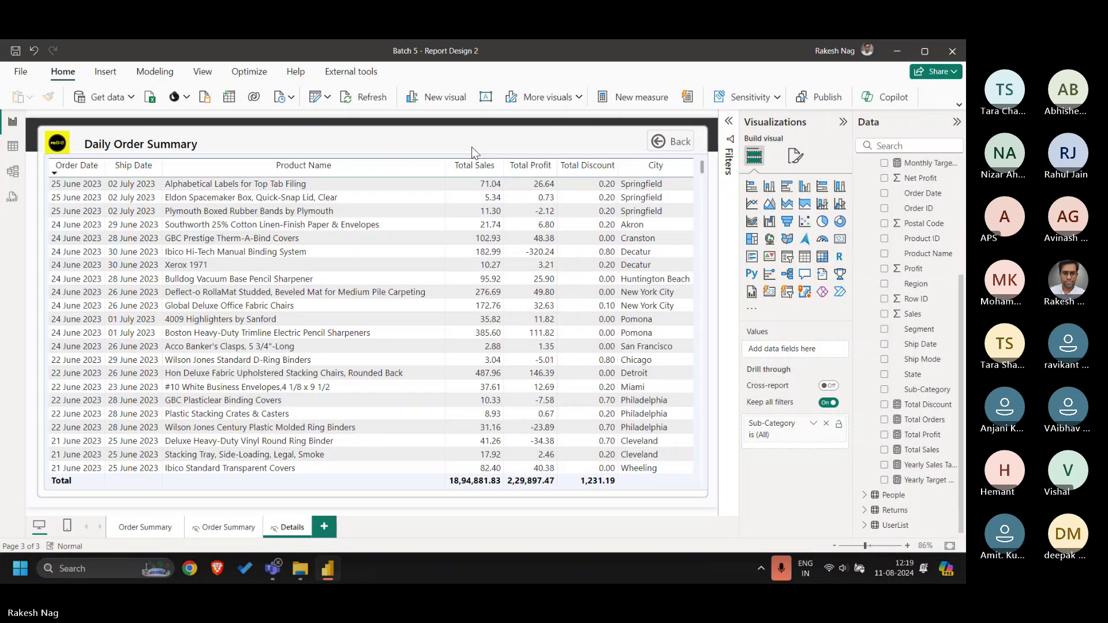
- Check whether the Sales by Sub-Category and Top 10 Customer Sales charts on Order Summary offer drill-through to Details
left_click(145, 527)
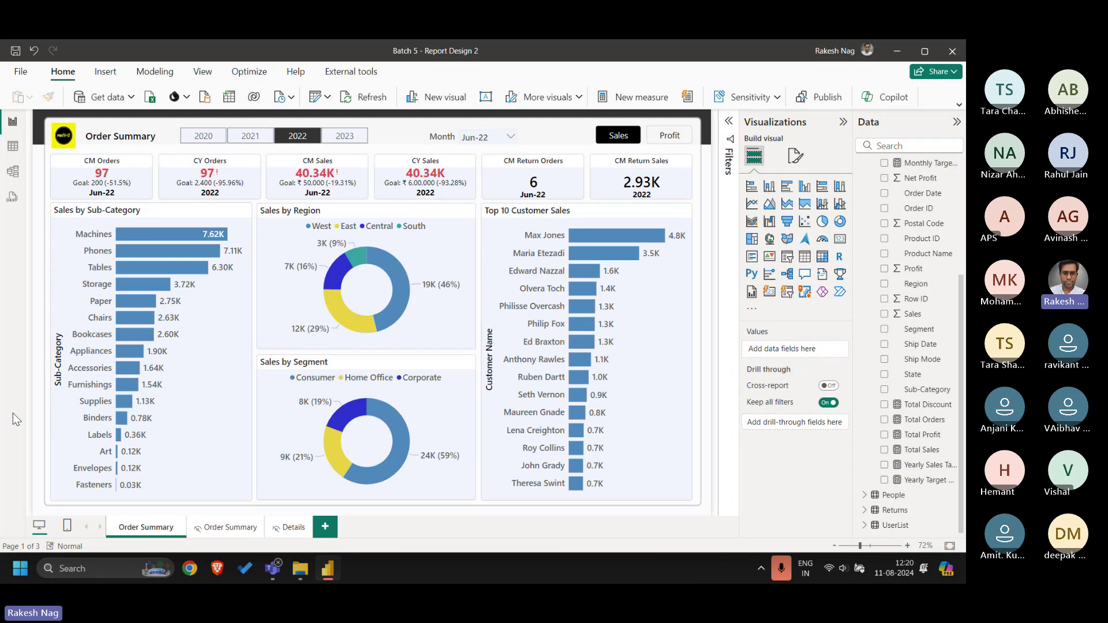
left_click(99, 253)
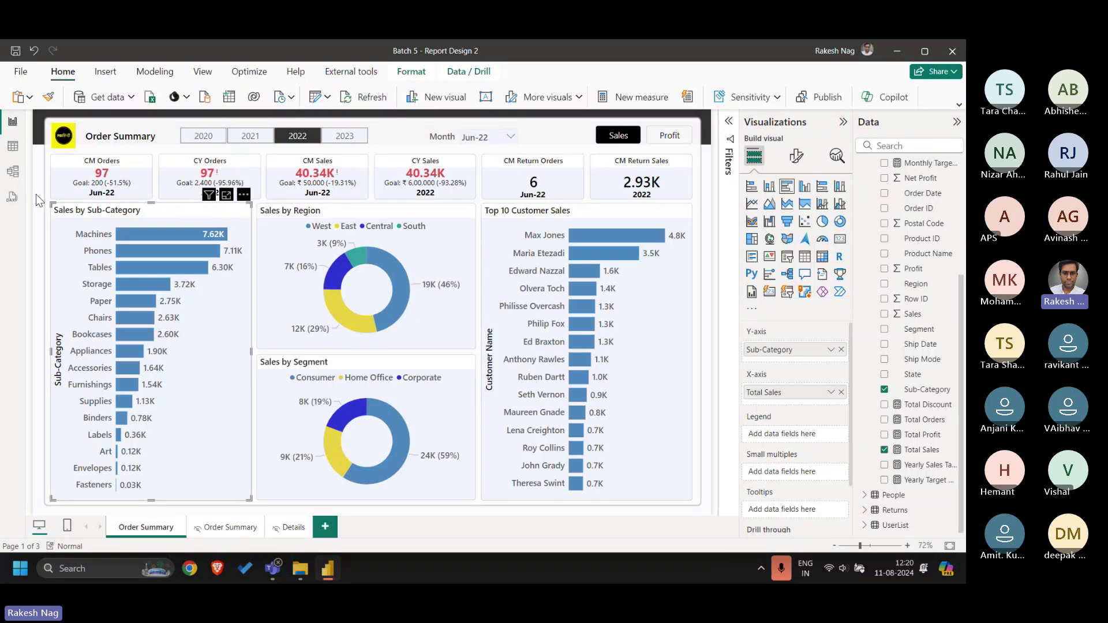
right_click(191, 240)
mouse_move(262, 312)
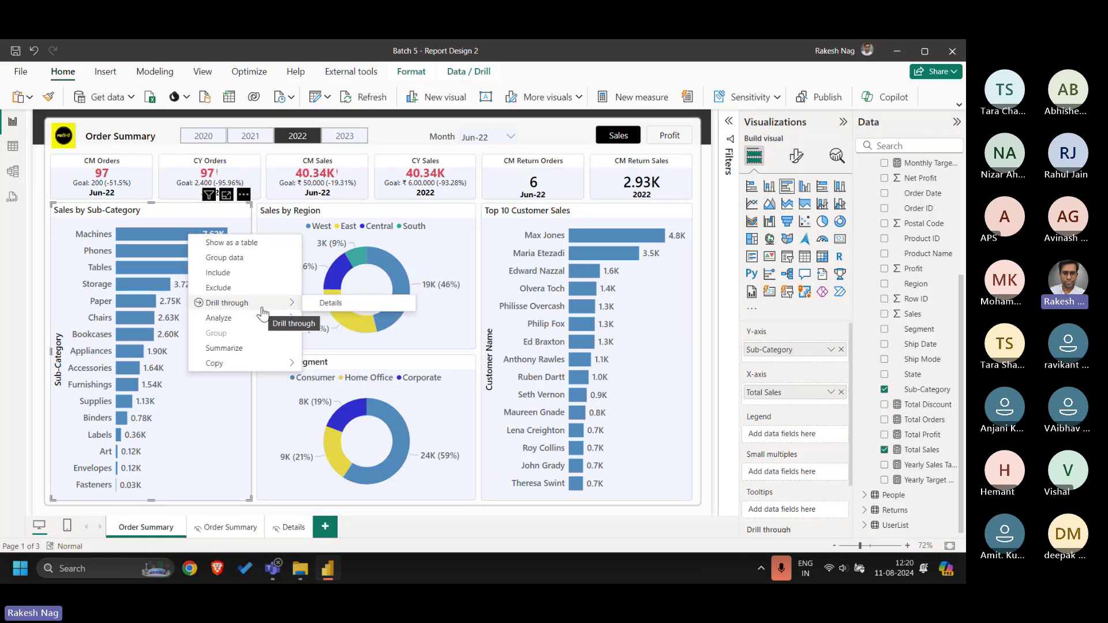
right_click(584, 236)
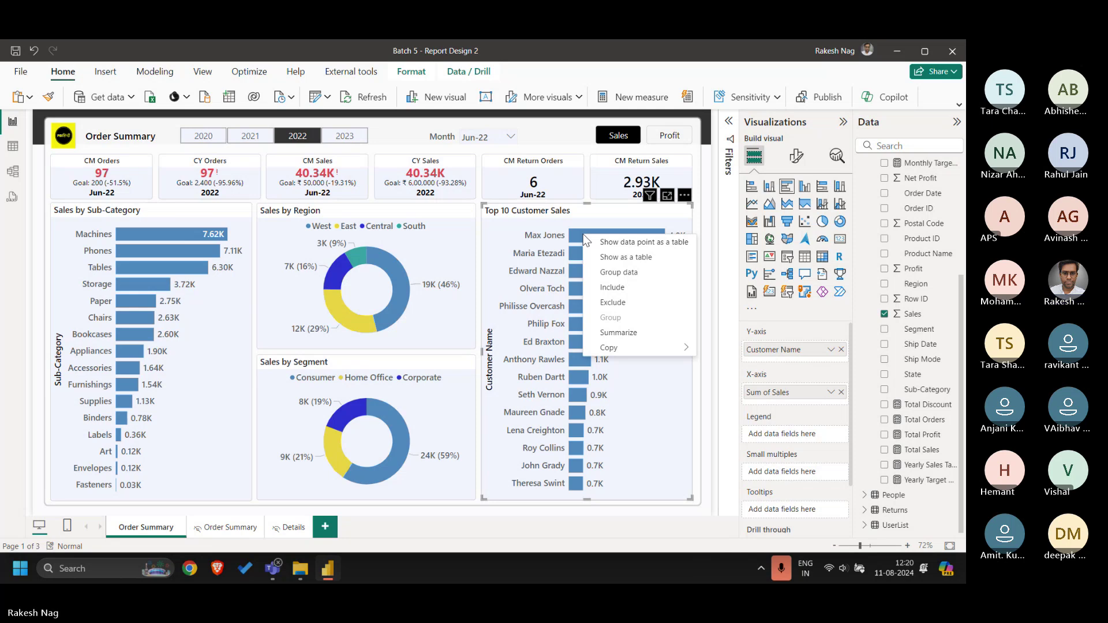
left_click(576, 225)
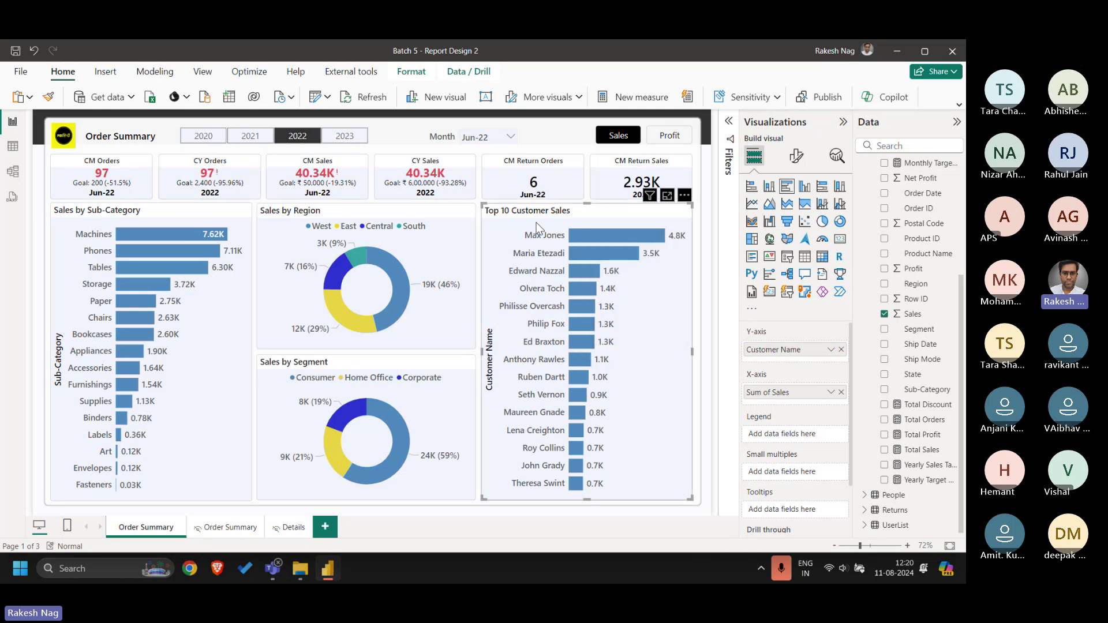
- Add Customer Name as a second drill-through field on the Details page and collapse its filter card
left_click(291, 527)
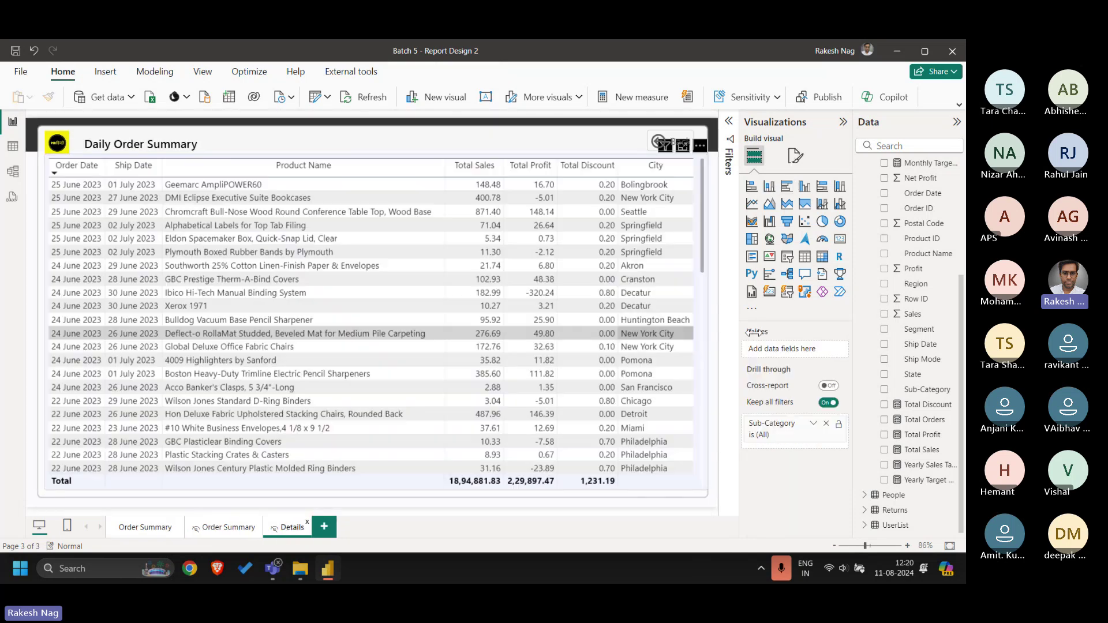
scroll(946, 369, "up", 3)
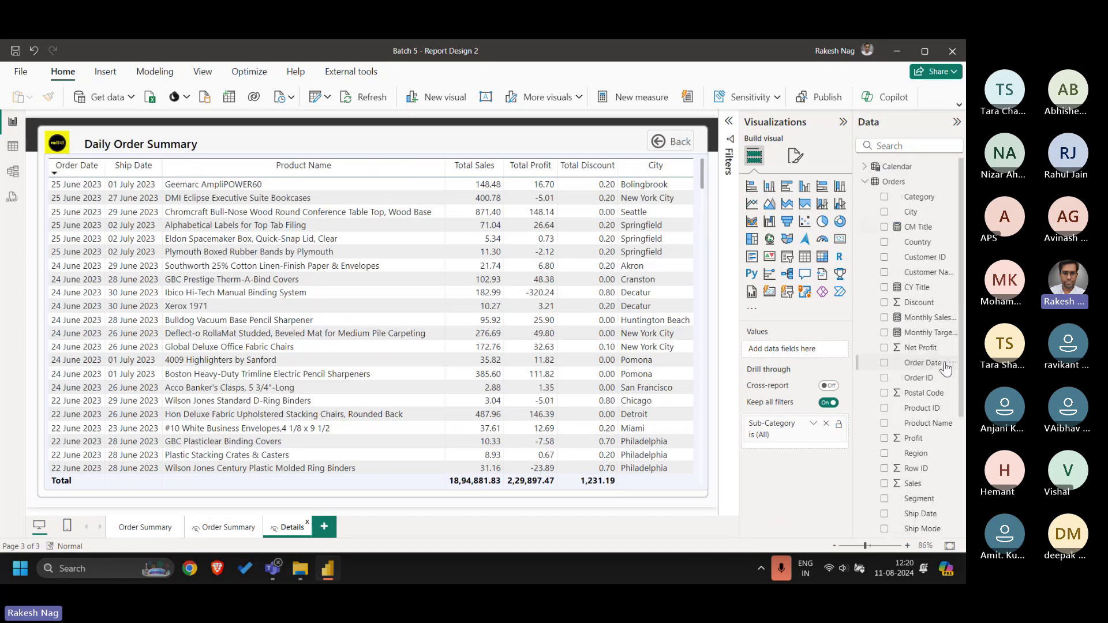
left_click_drag(922, 272, 814, 447)
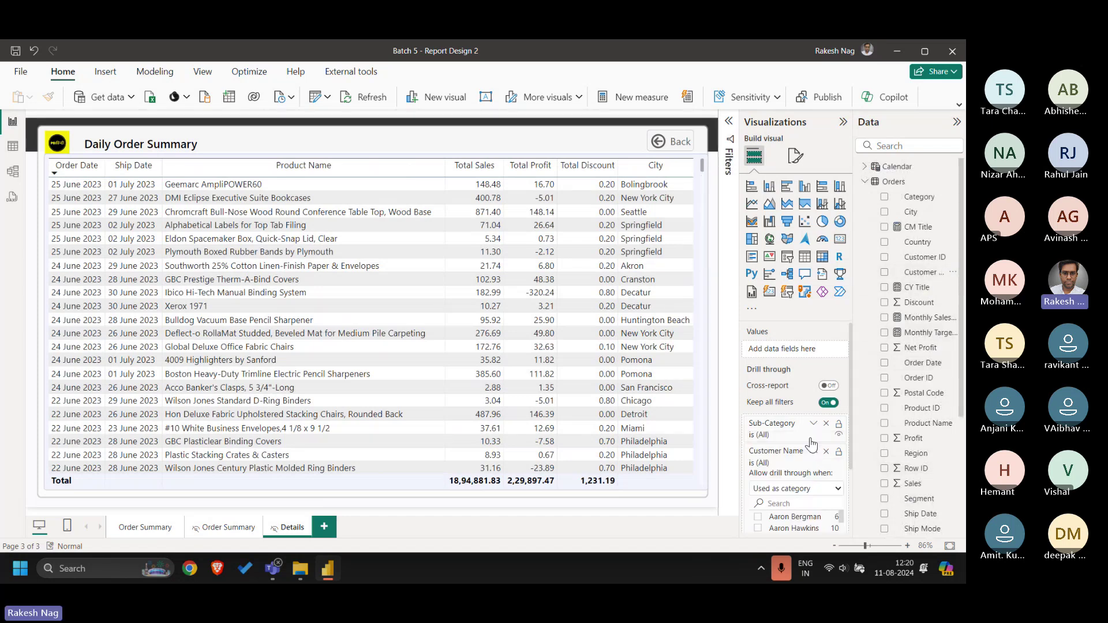
left_click(768, 459)
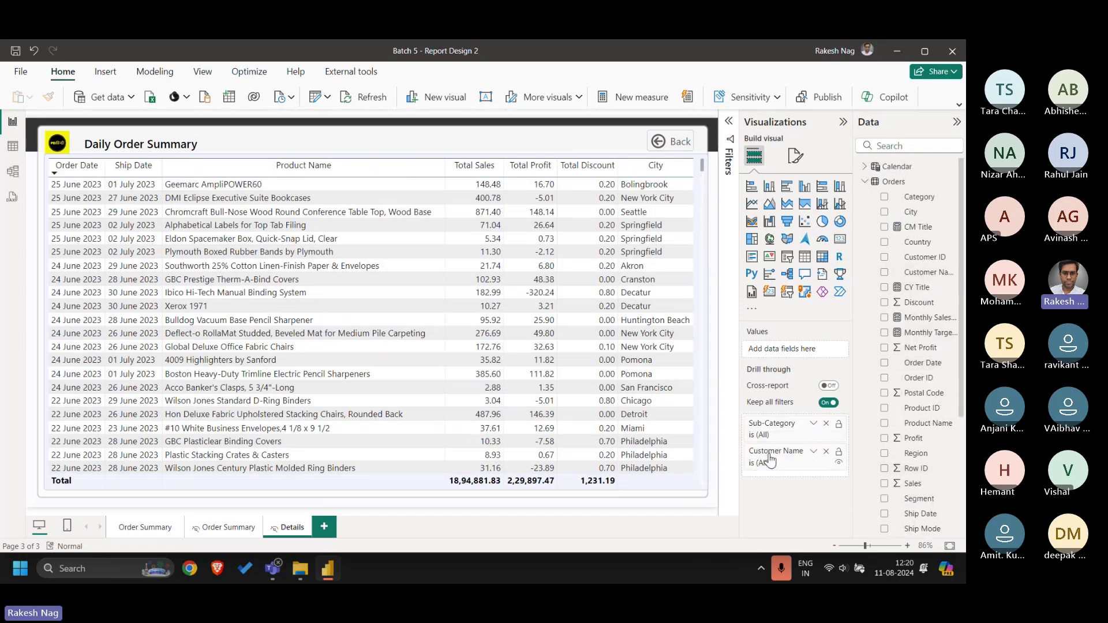
- Check the drill-through option to Details on the first customer bar of the Top 10 Customer Sales chart
left_click(145, 527)
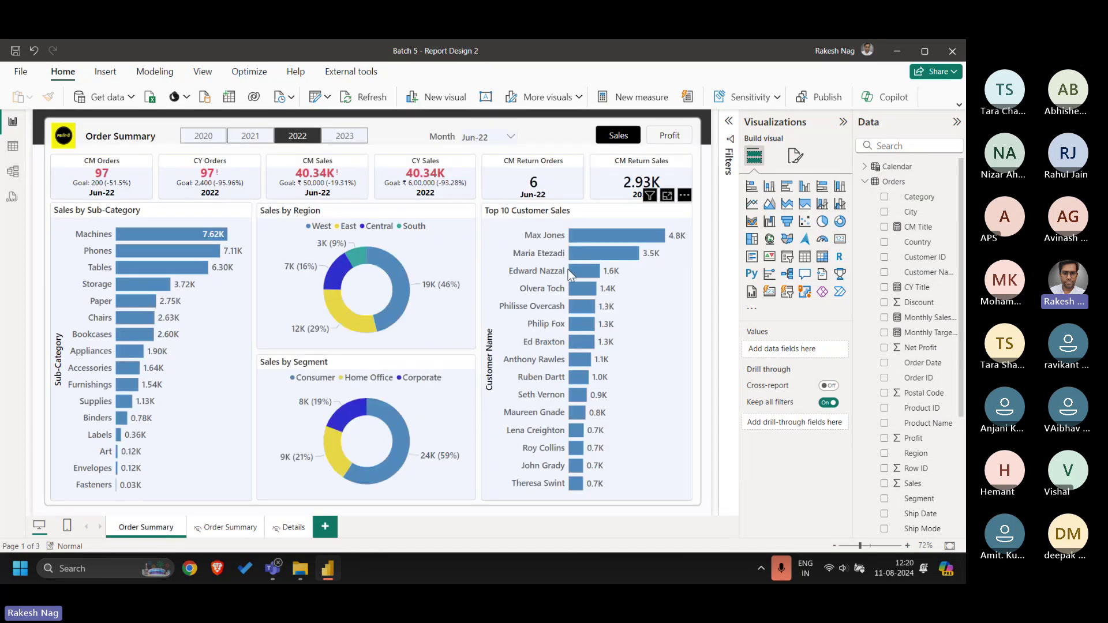
right_click(589, 235)
mouse_move(627, 317)
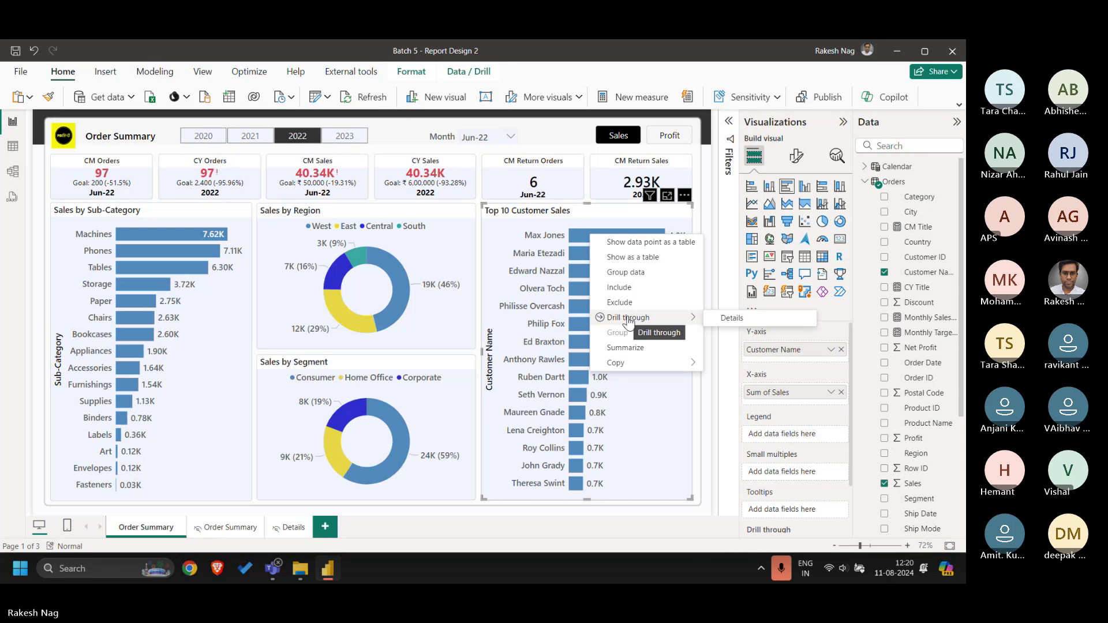
left_click(695, 315)
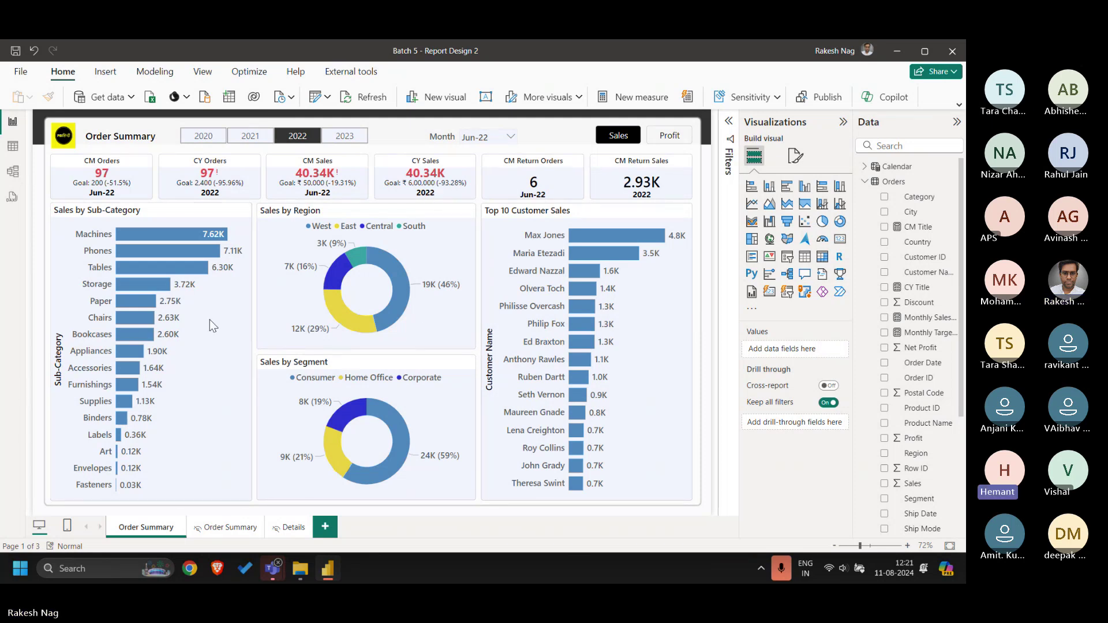
- Drill through from the Paper bar of Sales by Sub-Category to Details and examine the filtered table and the filters passed along
right_click(159, 236)
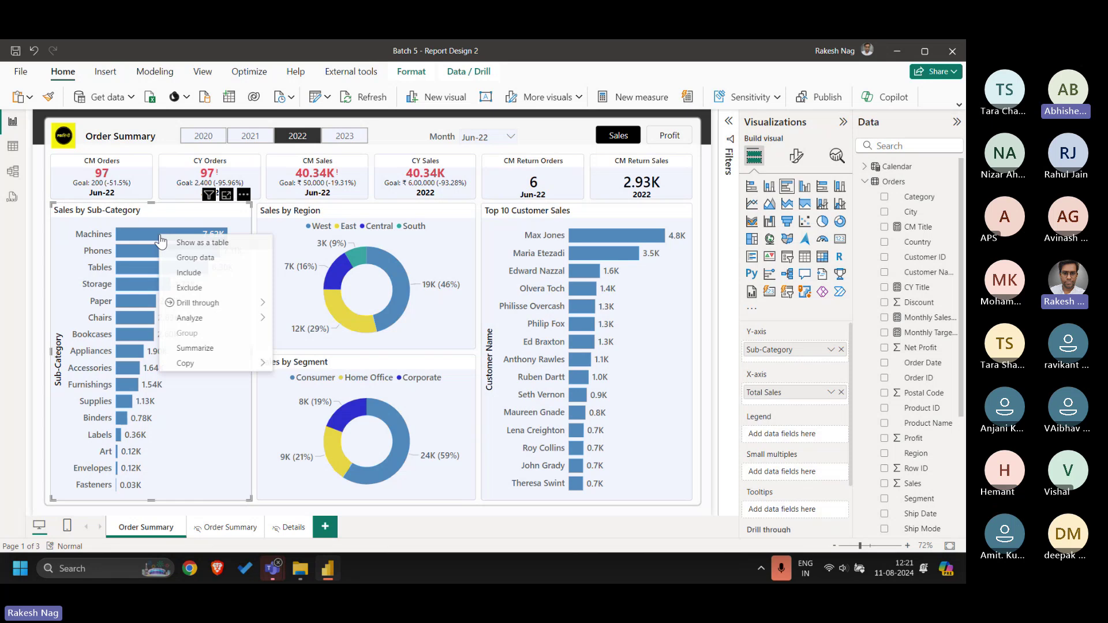
key("Escape")
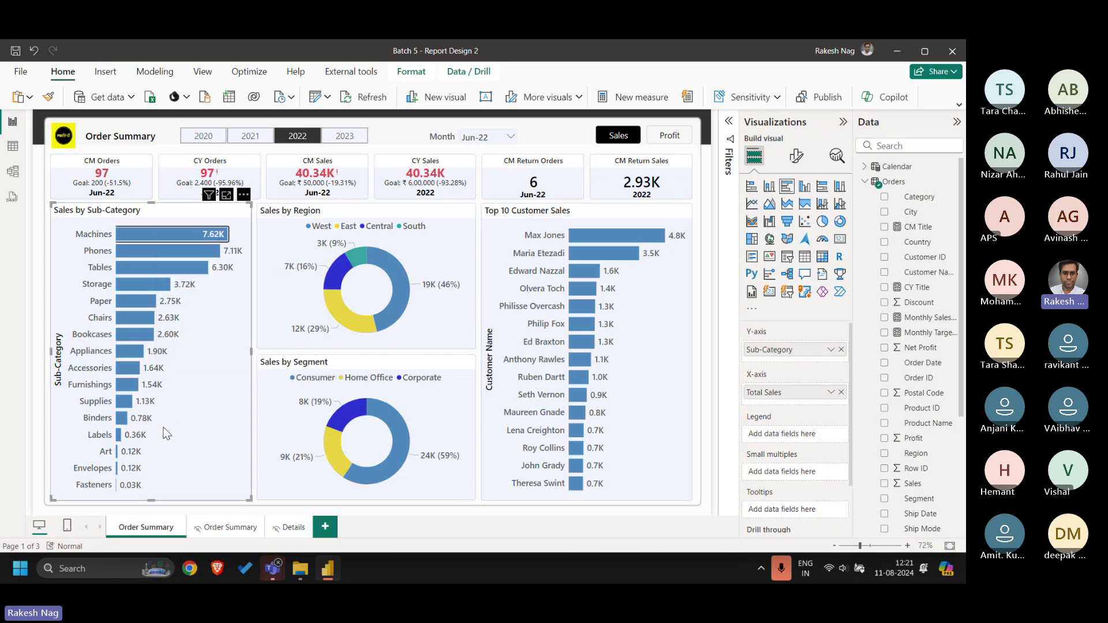
right_click(128, 304)
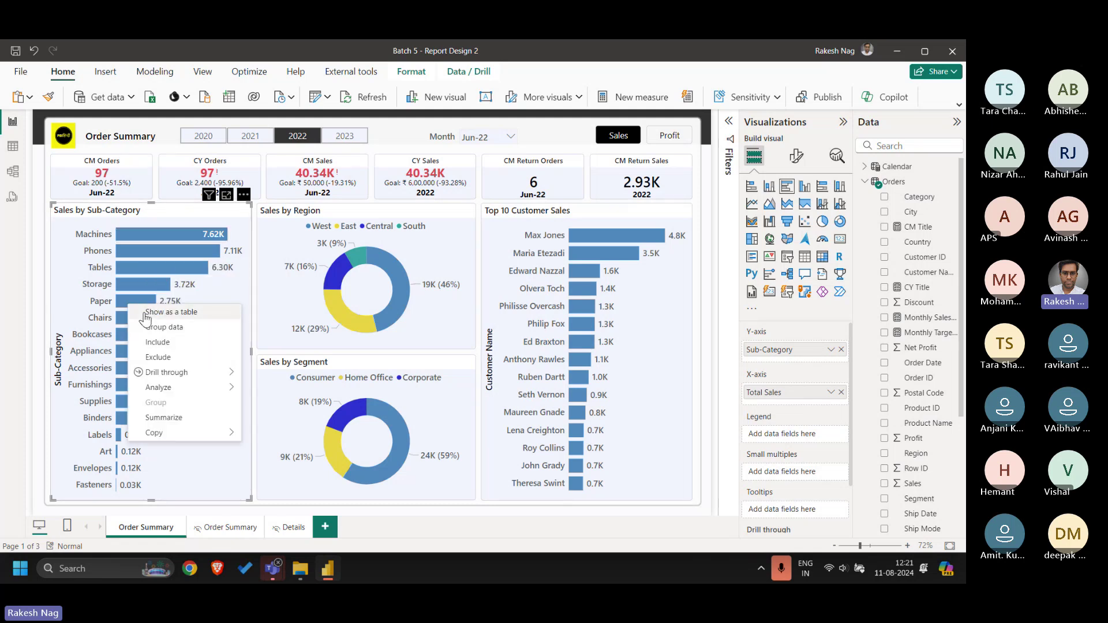
mouse_move(201, 385)
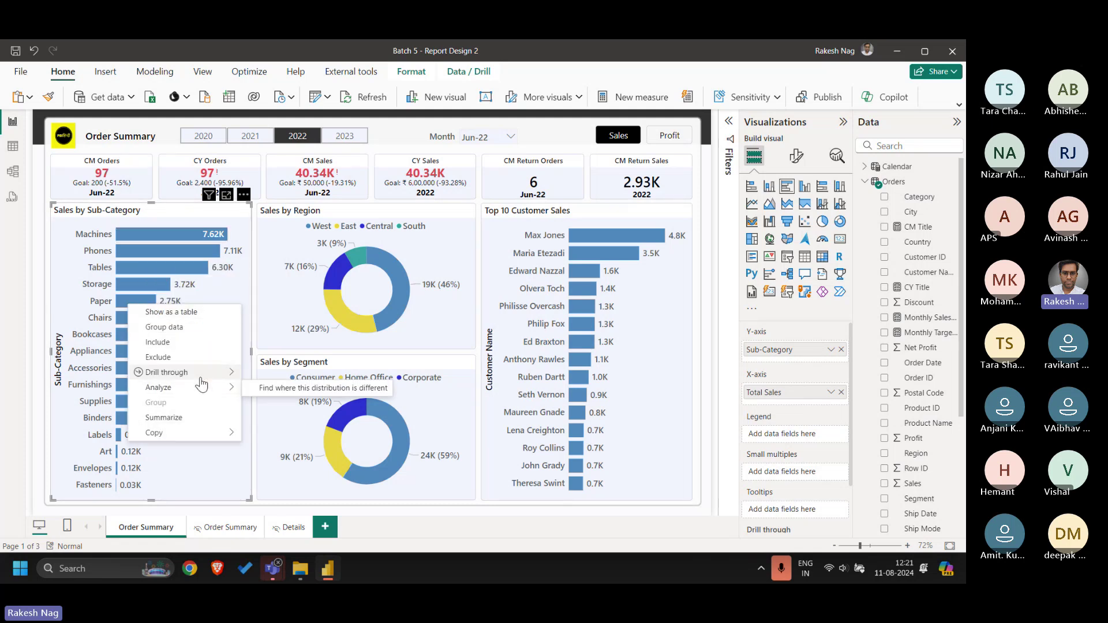
left_click(271, 373)
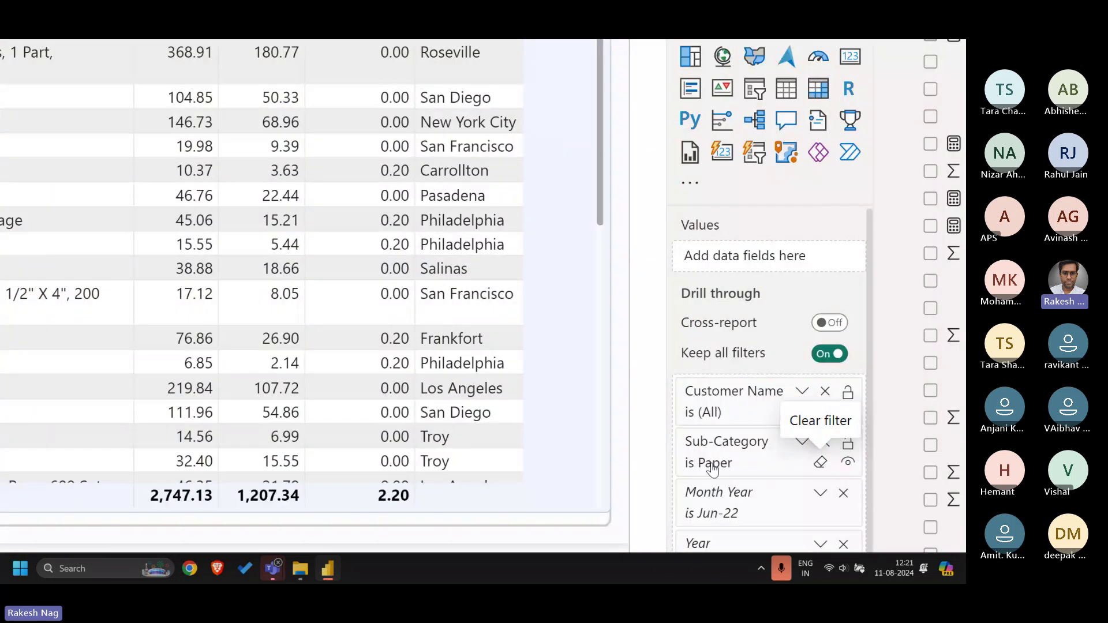
scroll(347, 323, "down", 3)
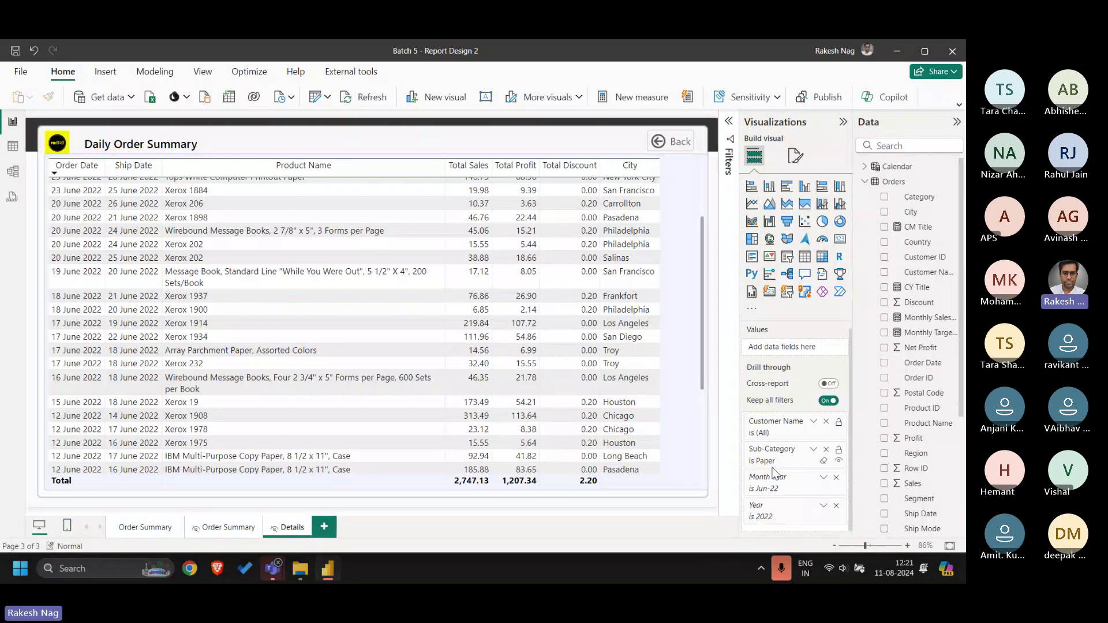
mouse_move(809, 393)
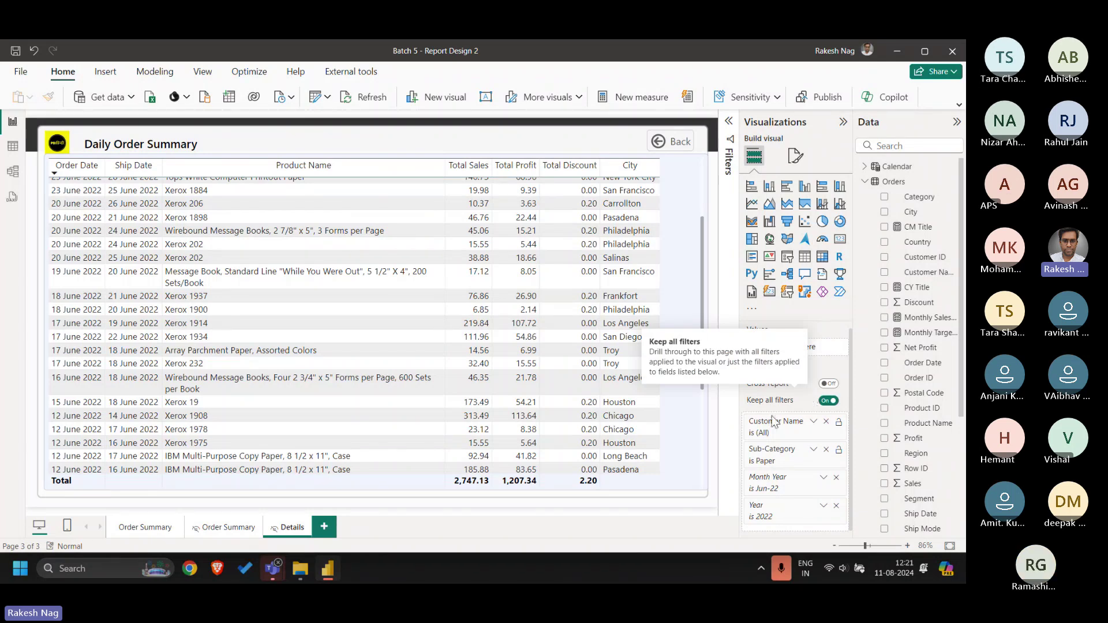
- Compare the Paper sales, year and month selections on Order Summary with the filtered table and drill-through filters on Details
left_click(137, 531)
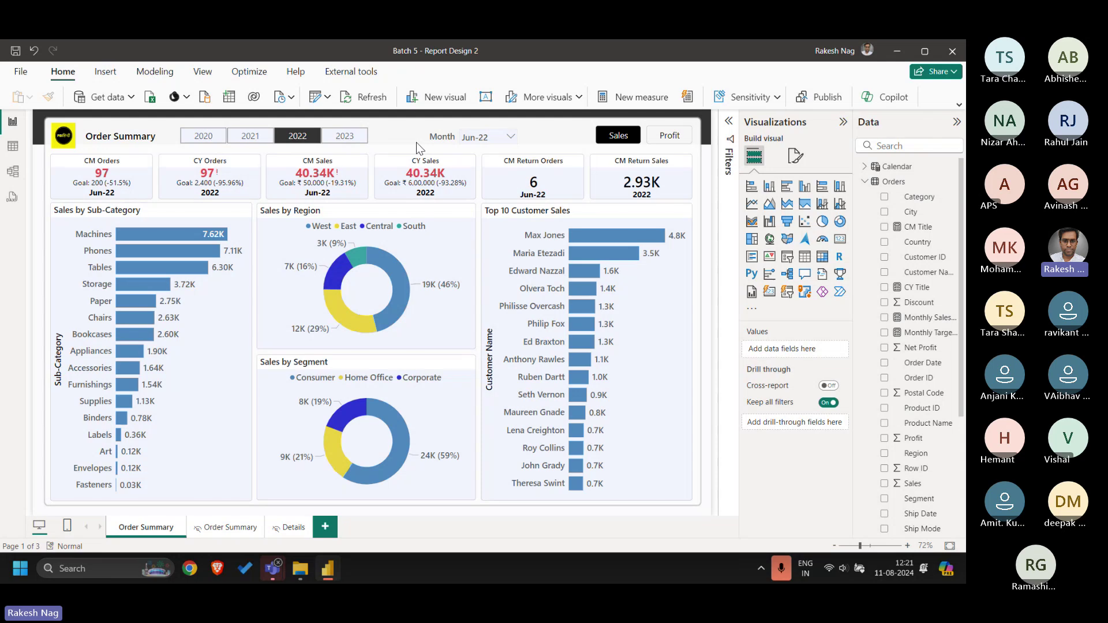
left_click(293, 529)
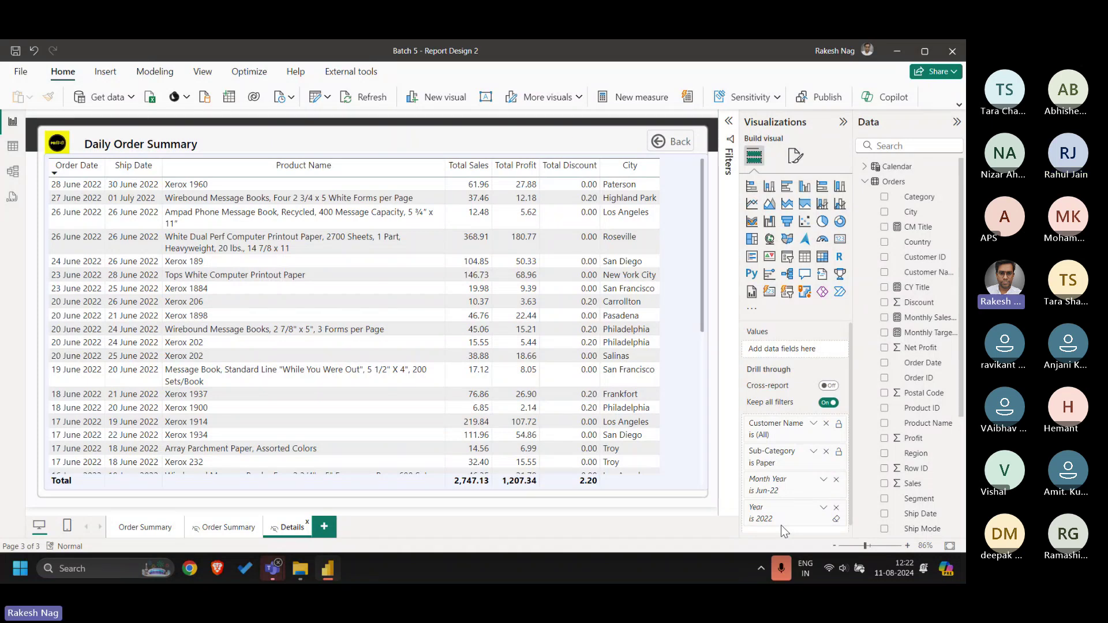
left_click(141, 528)
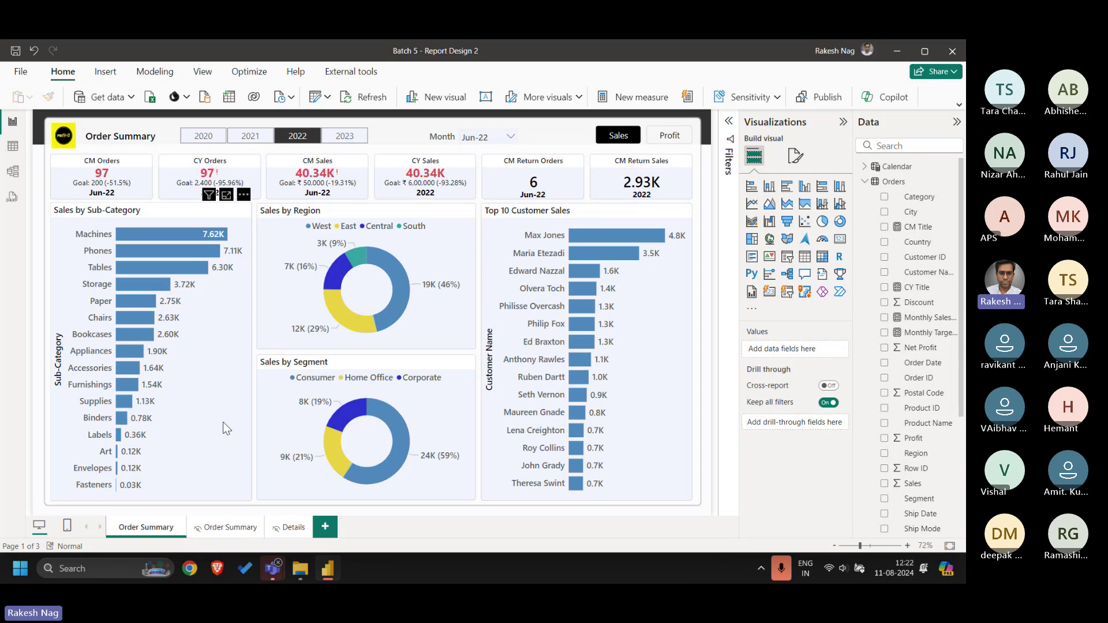
left_click(290, 528)
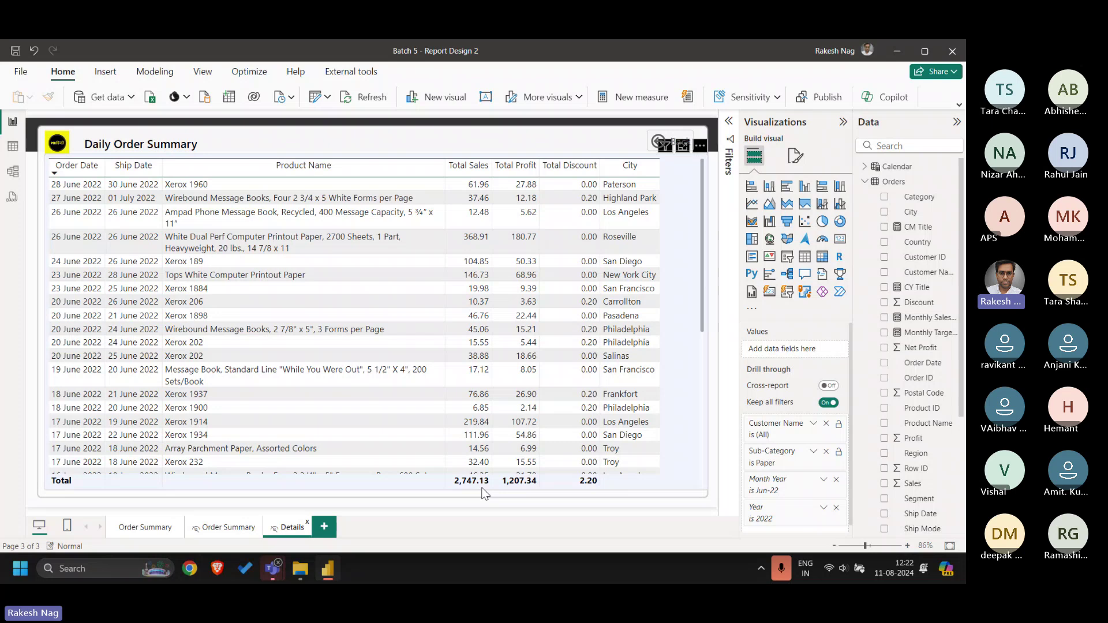
left_click(145, 527)
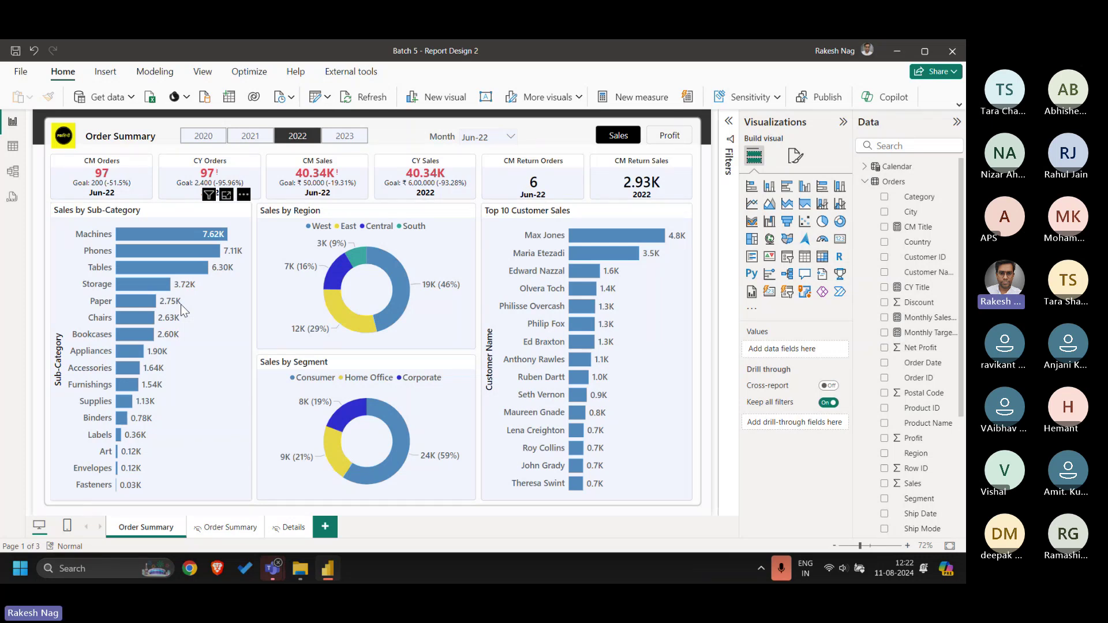
left_click(292, 528)
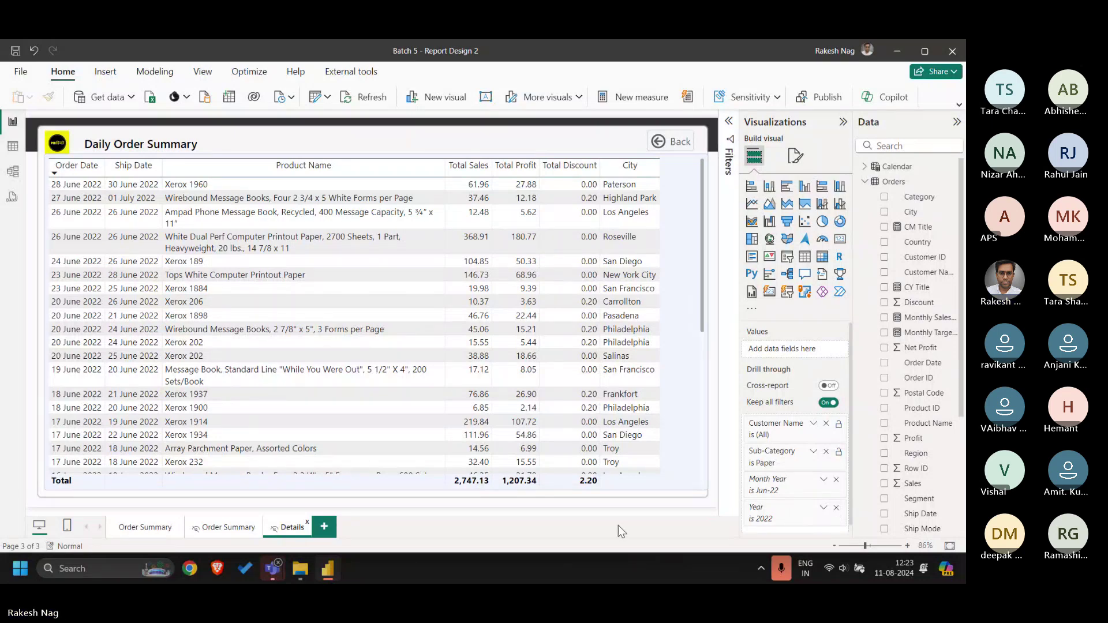
- Check the drill-through option on the short Art and Fasteners bars of the Sales by Sub-Category chart on Order Summary
left_click(160, 528)
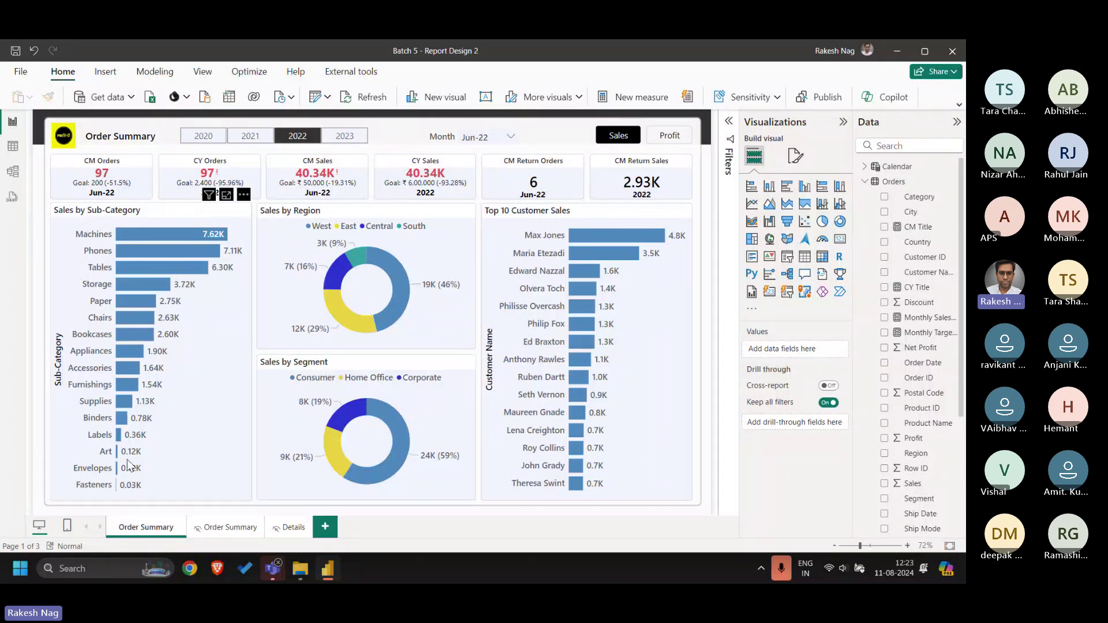
mouse_move(118, 454)
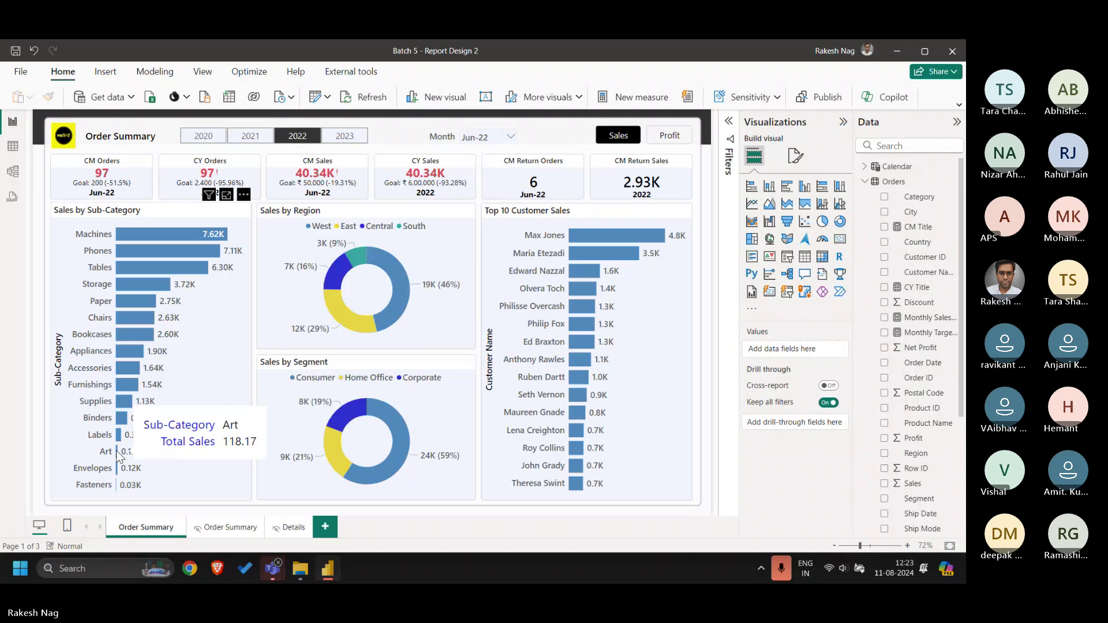
right_click(118, 454)
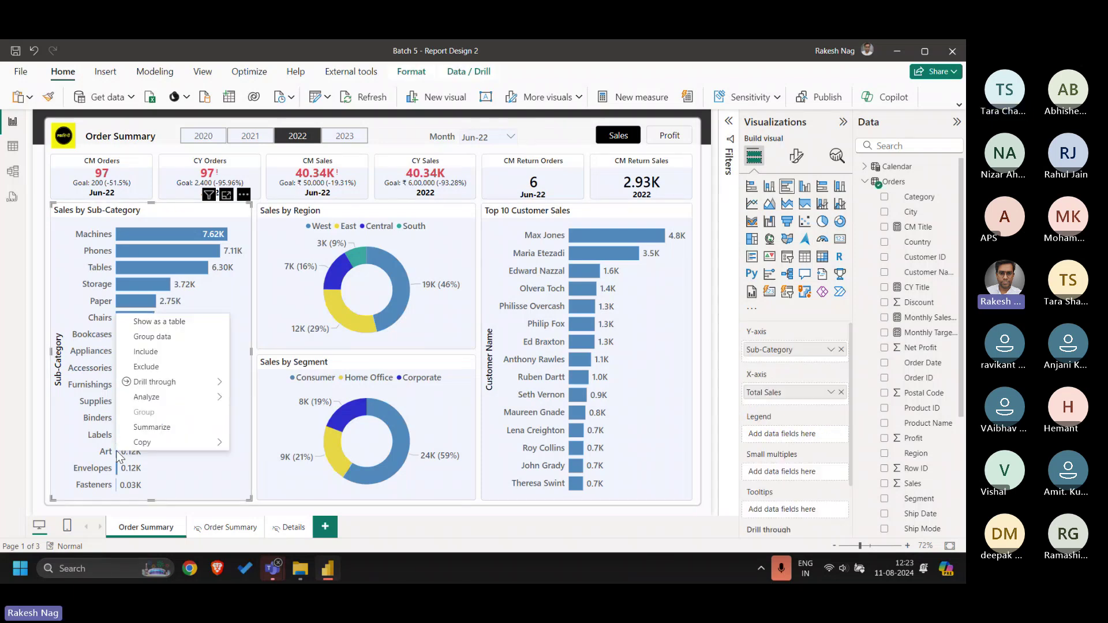
key("Escape")
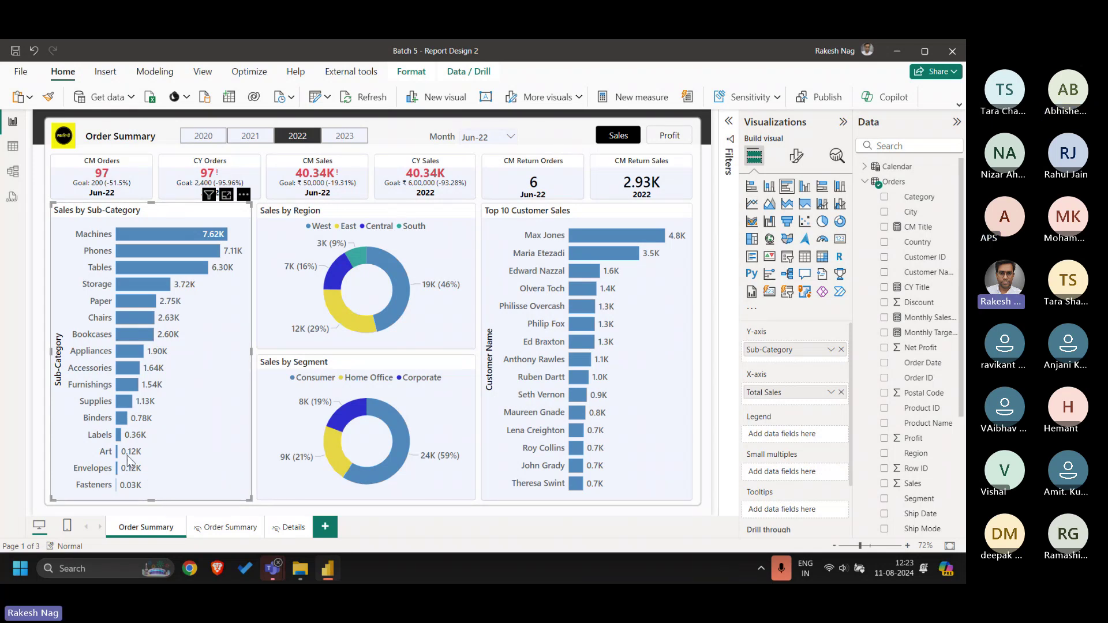
mouse_move(118, 455)
right_click(118, 490)
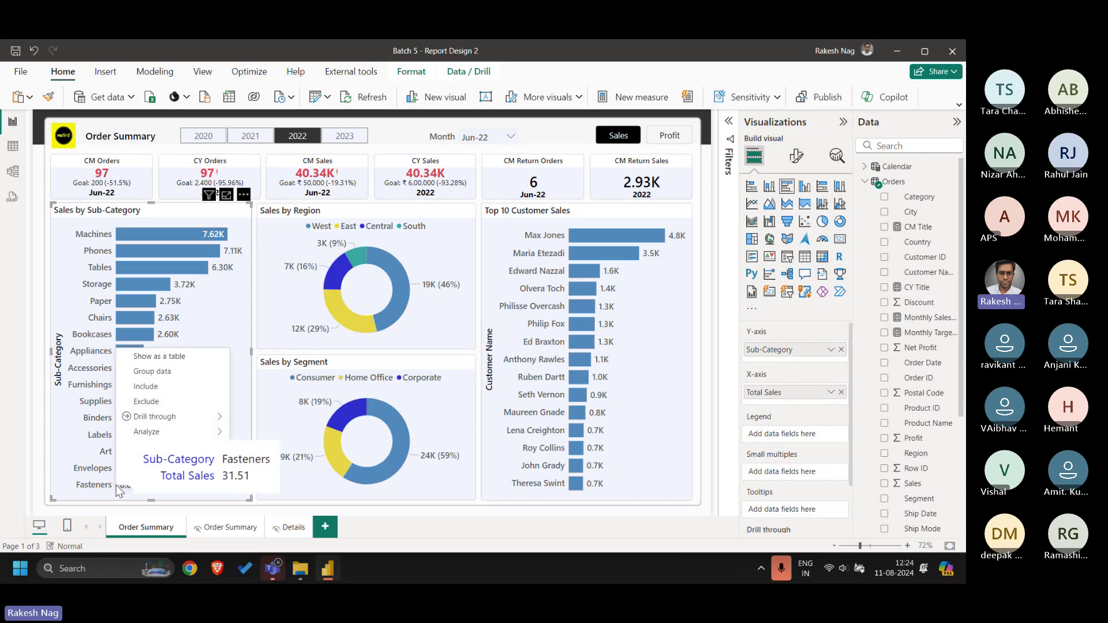
key("Escape")
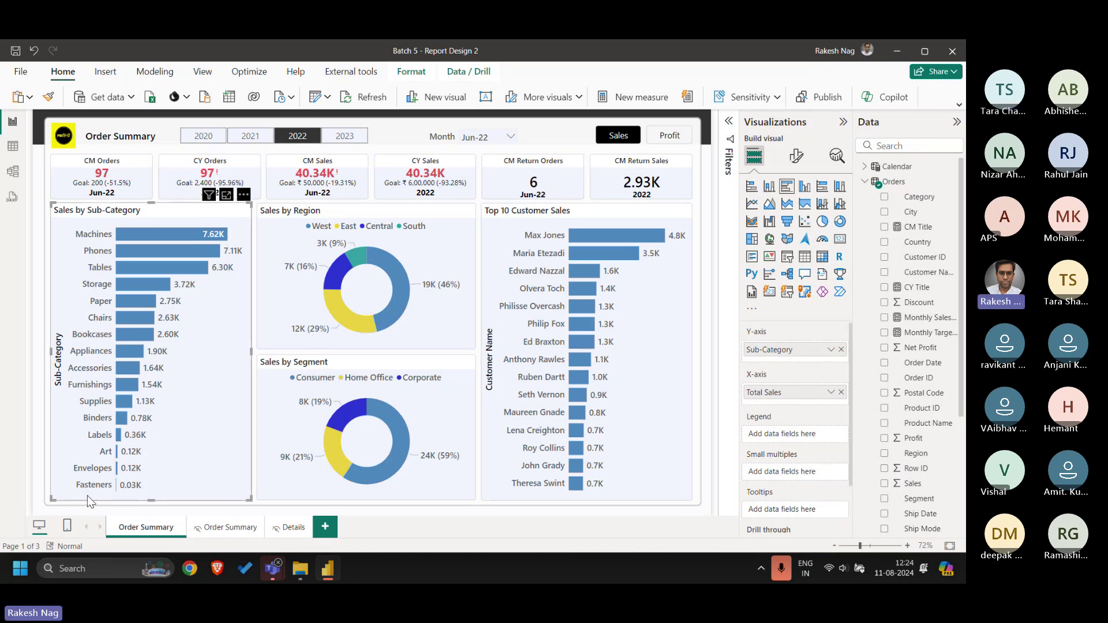
right_click(120, 486)
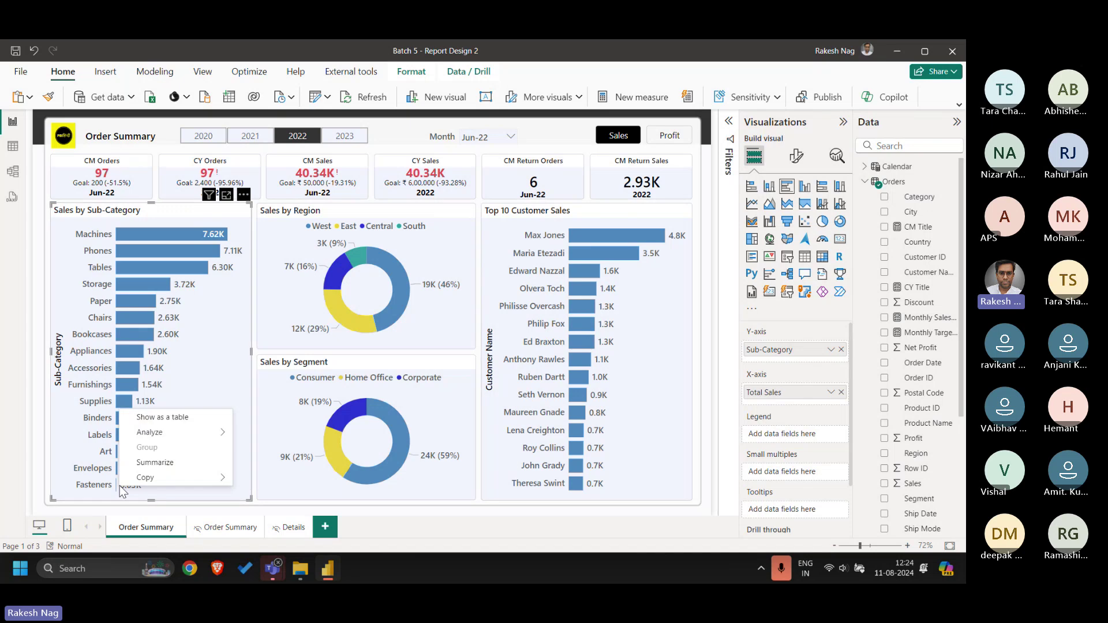
key("Escape")
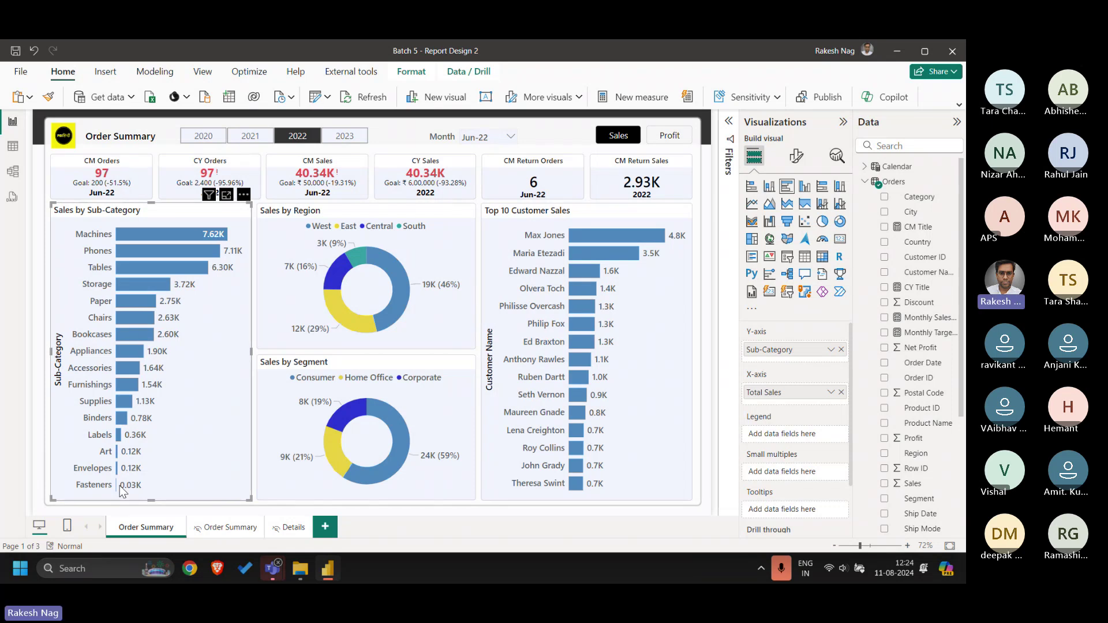
- Turn on the zoom slider for the Sales by Sub-Category chart
left_click(801, 164)
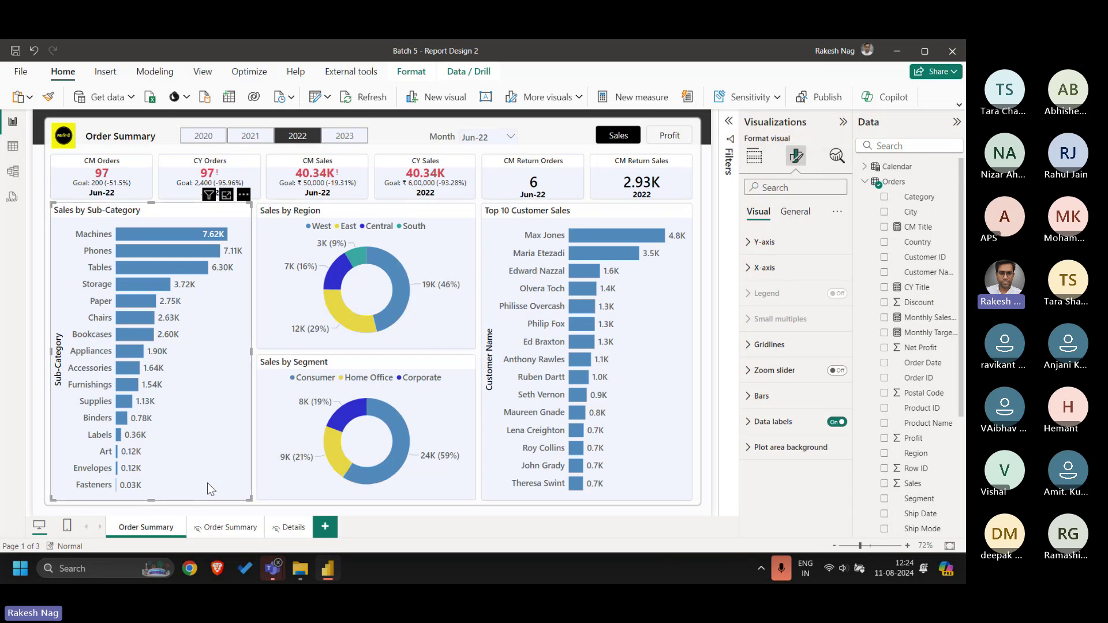
left_click(777, 269)
scroll(798, 443, "down", 3)
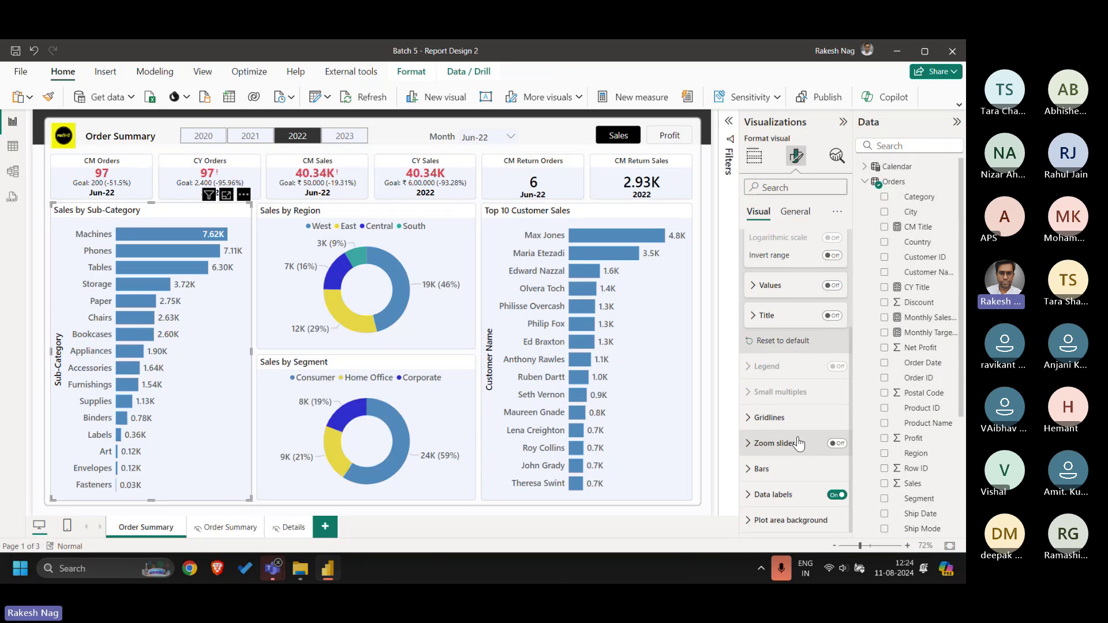
scroll(770, 283, "up", 3)
left_click(770, 281)
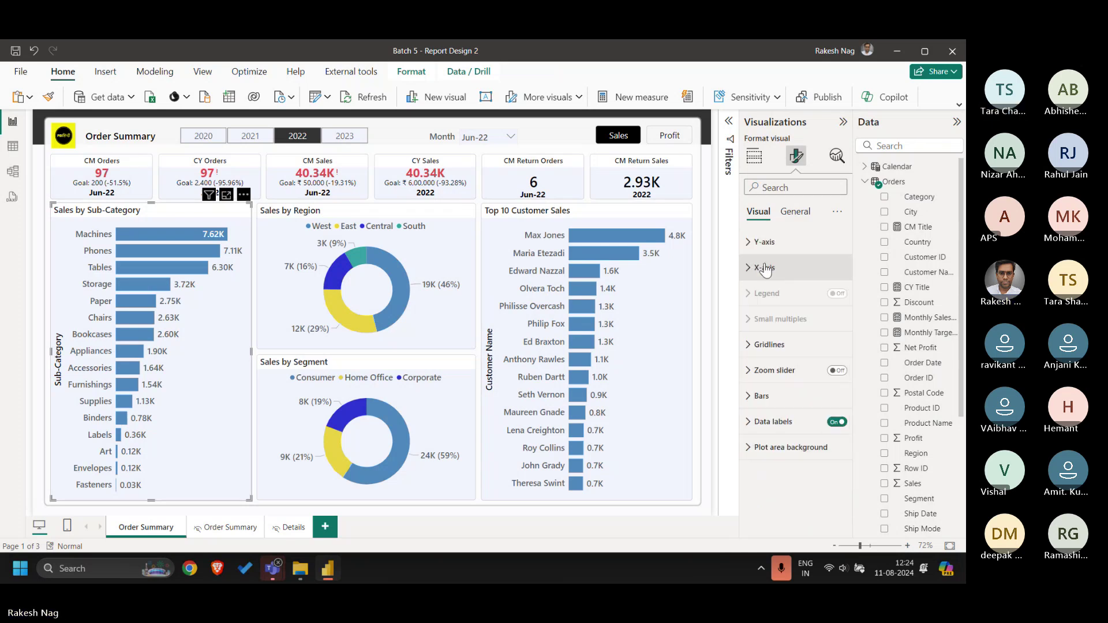
left_click(837, 369)
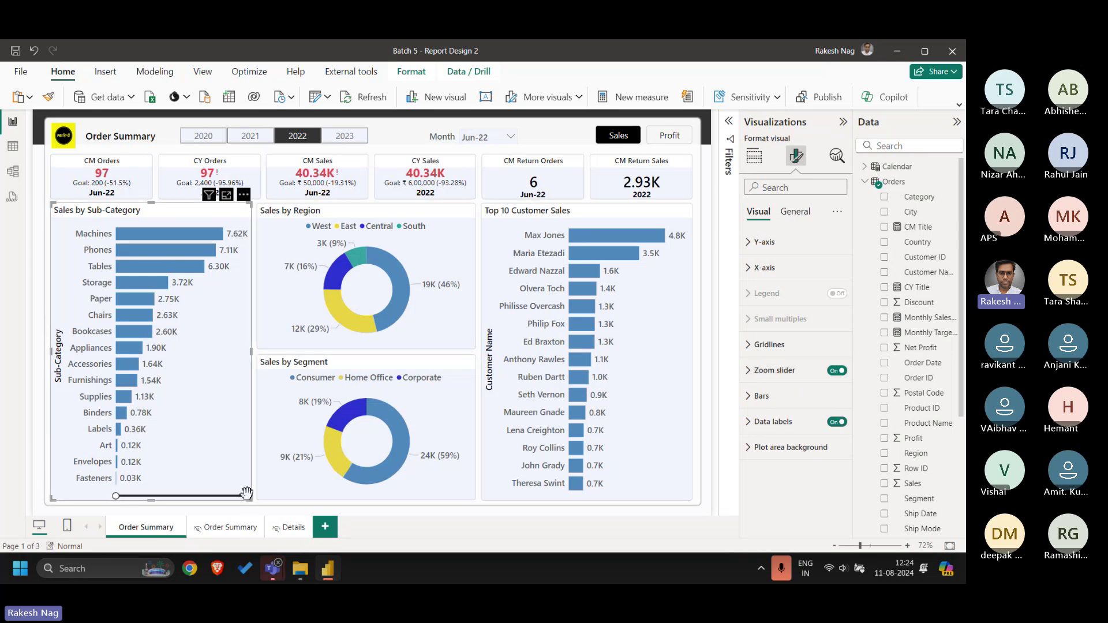
- Zoom the Sales by Sub-Category value axis in on the smallest bars and check the drill-through option on the Fasteners bar
left_click_drag(246, 493, 116, 493)
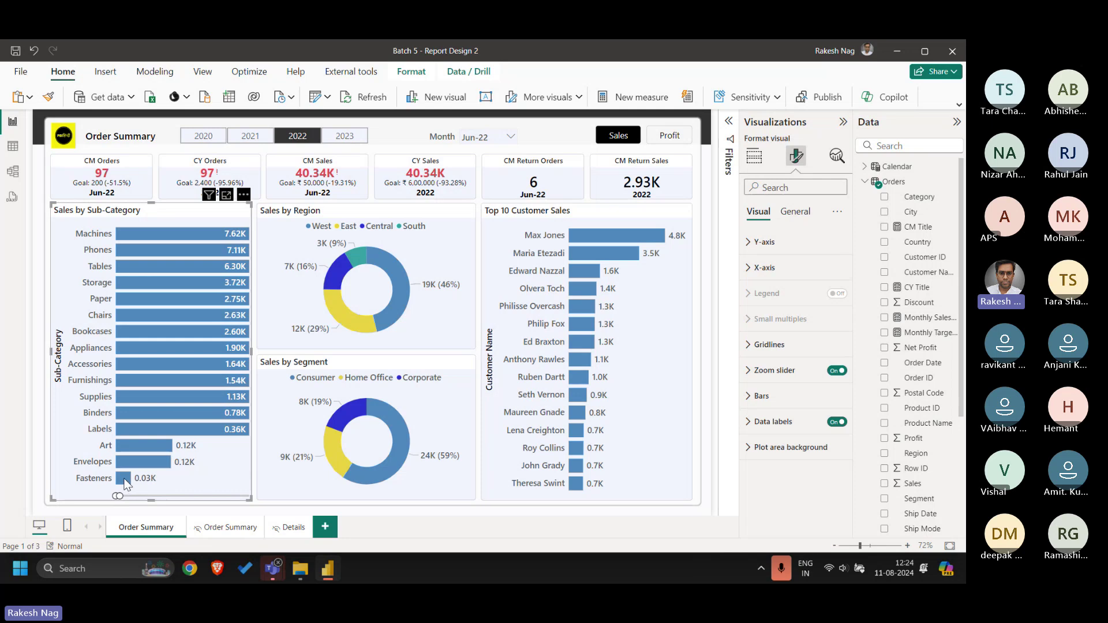
right_click(126, 480)
mouse_move(218, 417)
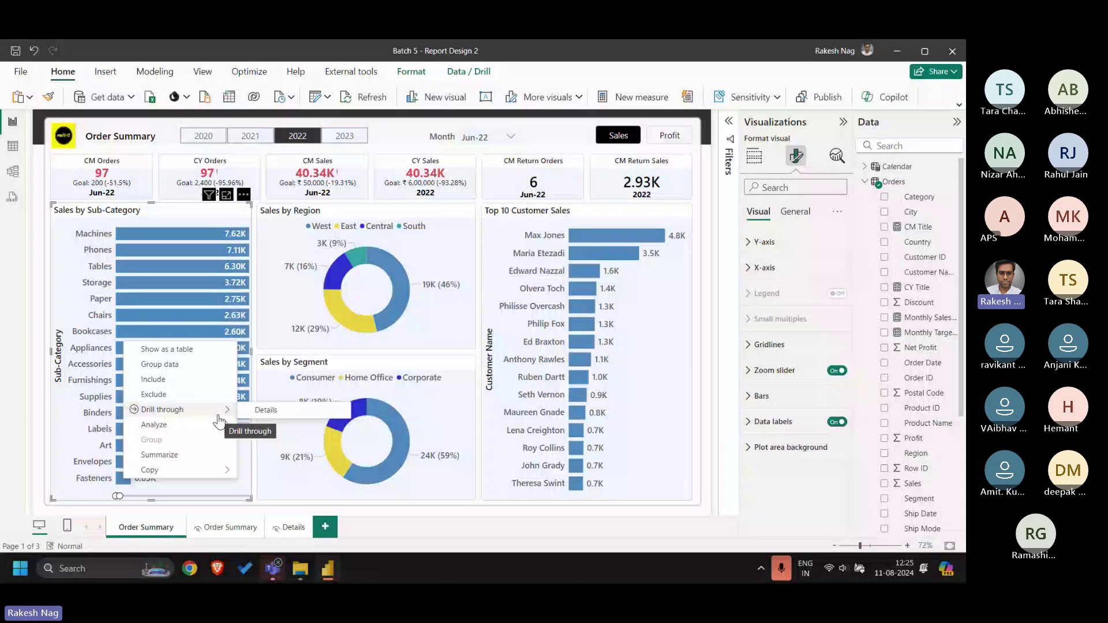
key("Escape")
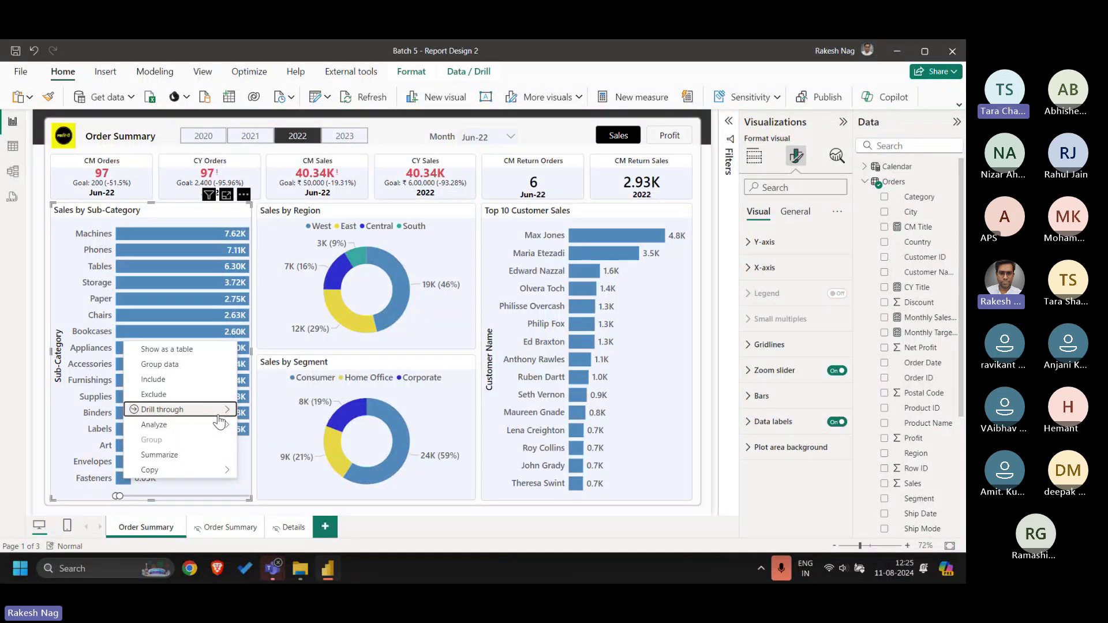
key("Escape")
left_click_drag(120, 496, 234, 495)
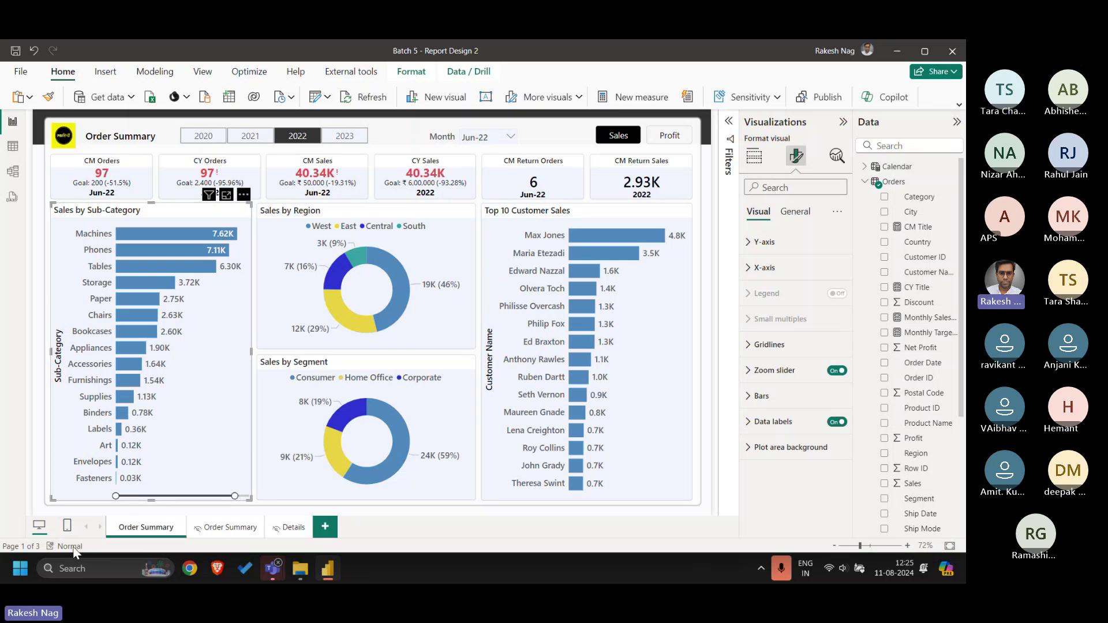
- Show the Sales by Sub-Category chart in focus mode and check the options for the Fasteners bar
left_click(40, 313)
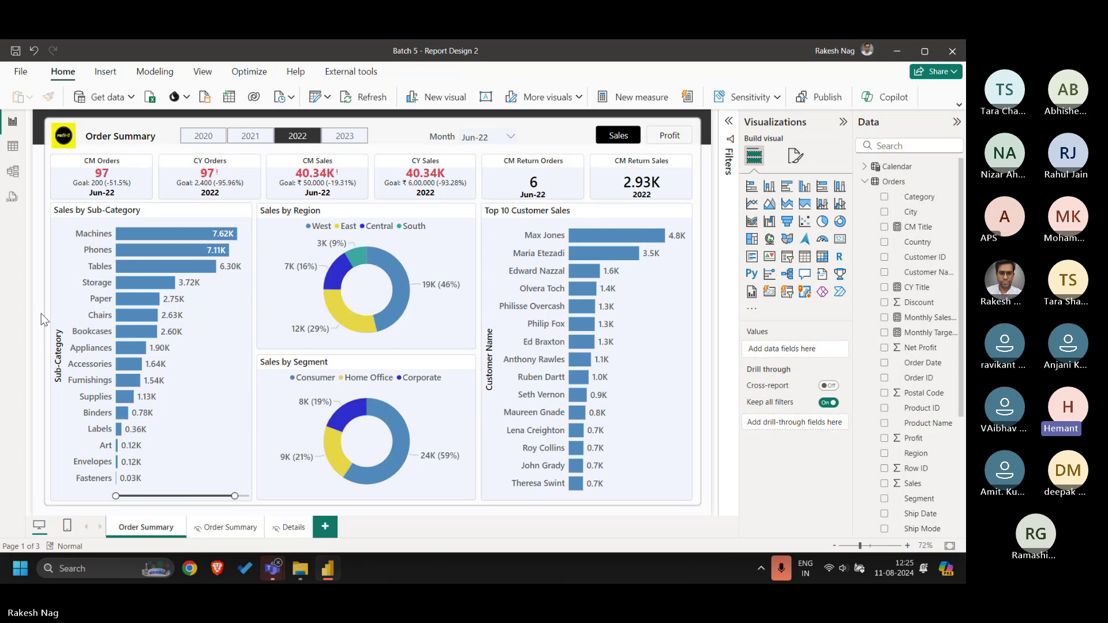
left_click(157, 225)
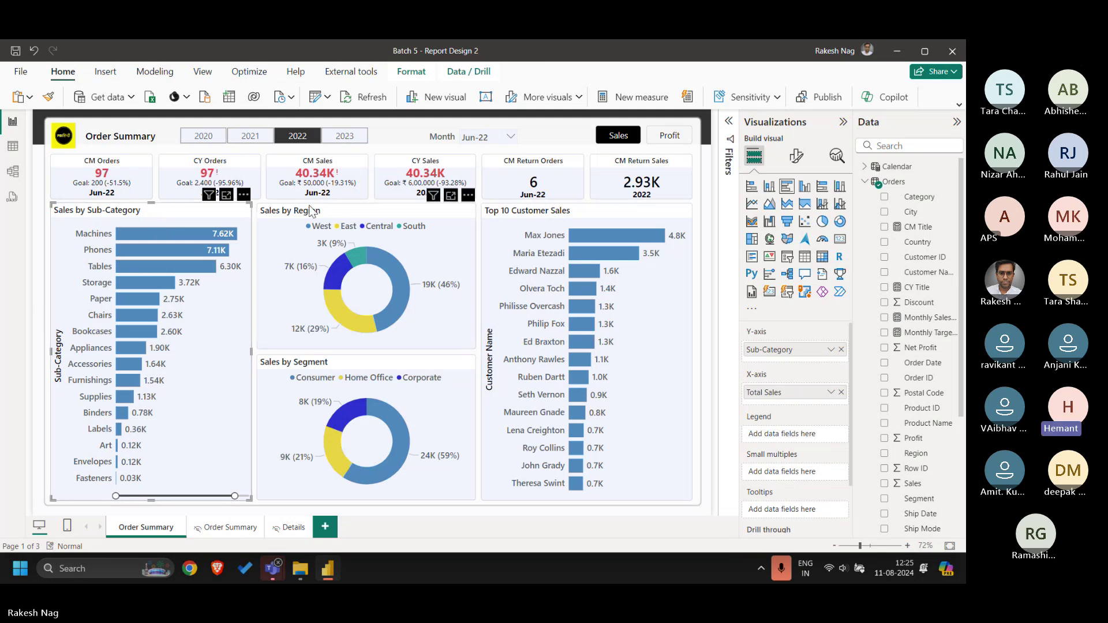
left_click(242, 195)
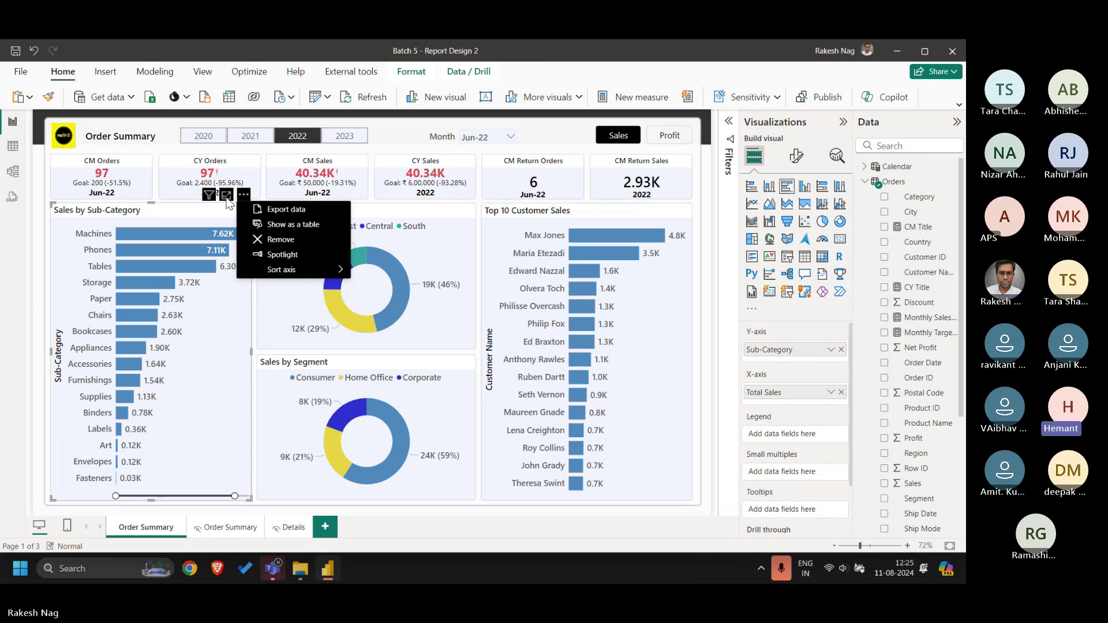
left_click(226, 196)
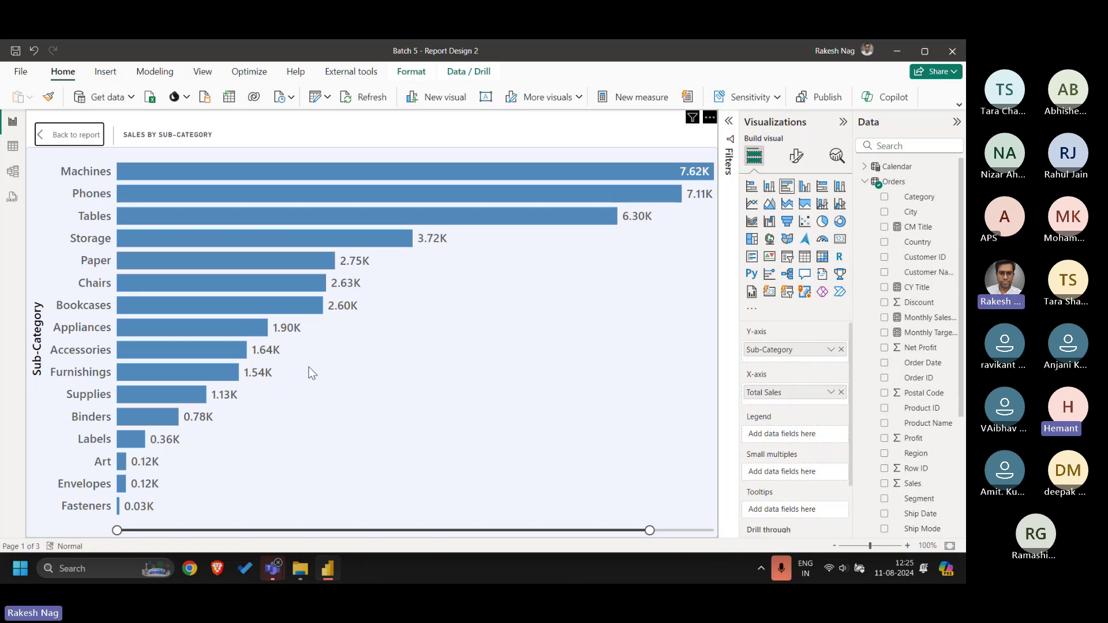
right_click(117, 507)
left_click(434, 429)
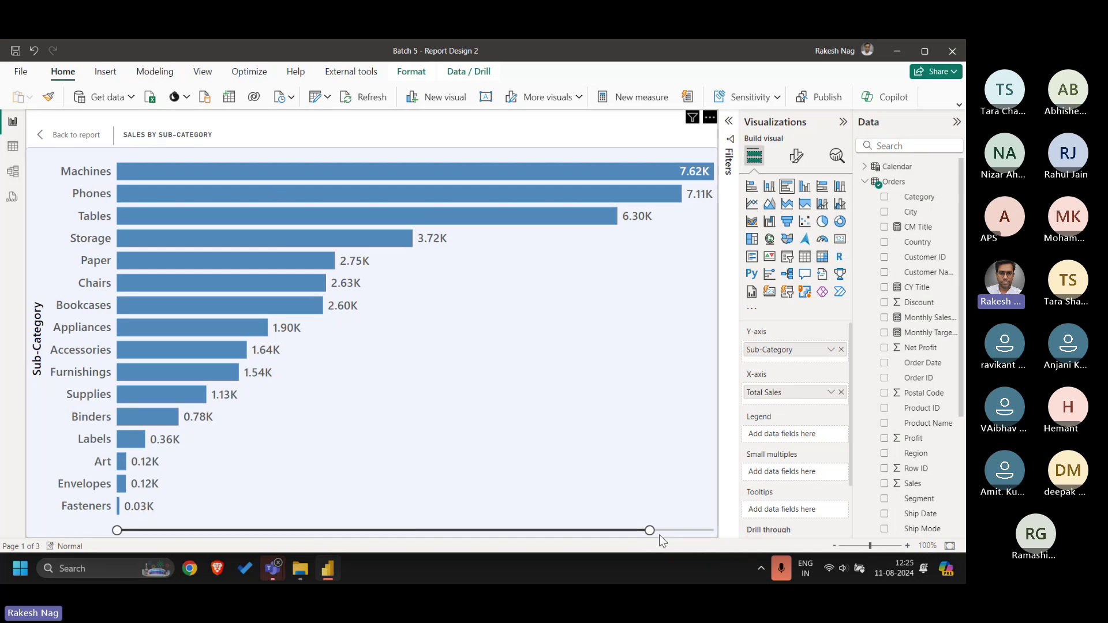
- Try a narrow zoom range on the enlarged chart, restore the slider to its full range and return to the report
left_click_drag(650, 529, 726, 532)
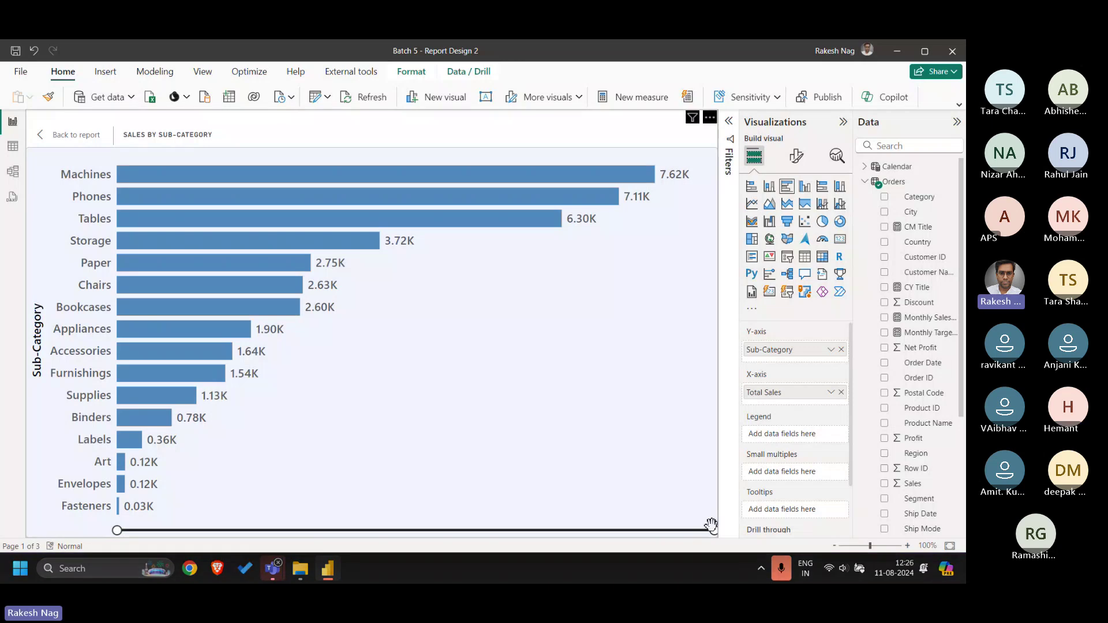
left_click_drag(713, 530, 154, 530)
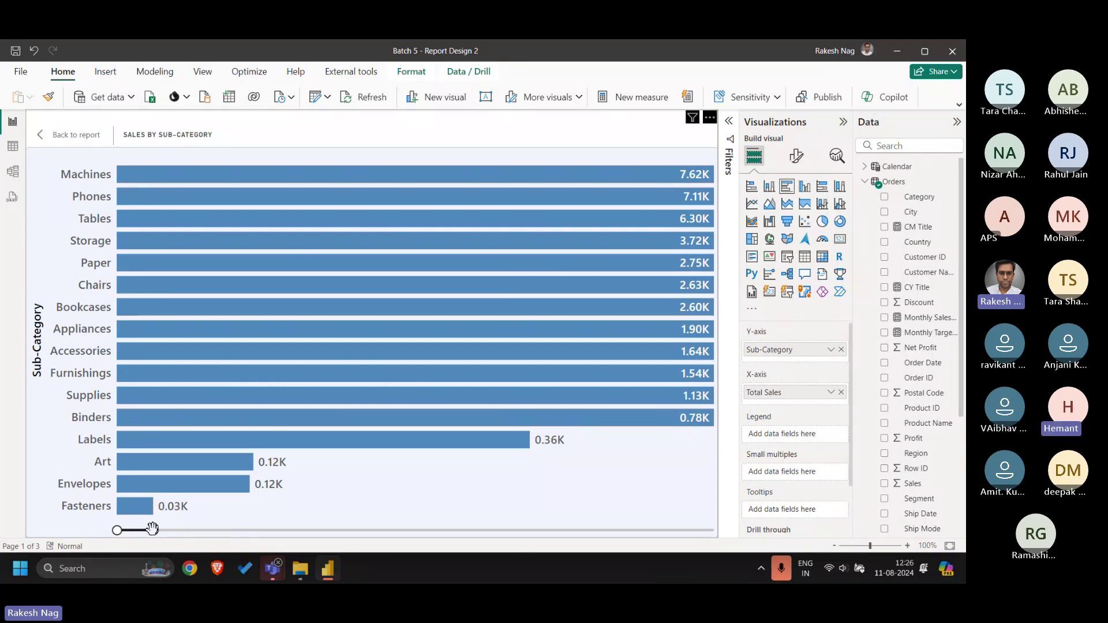
left_click_drag(153, 530, 713, 531)
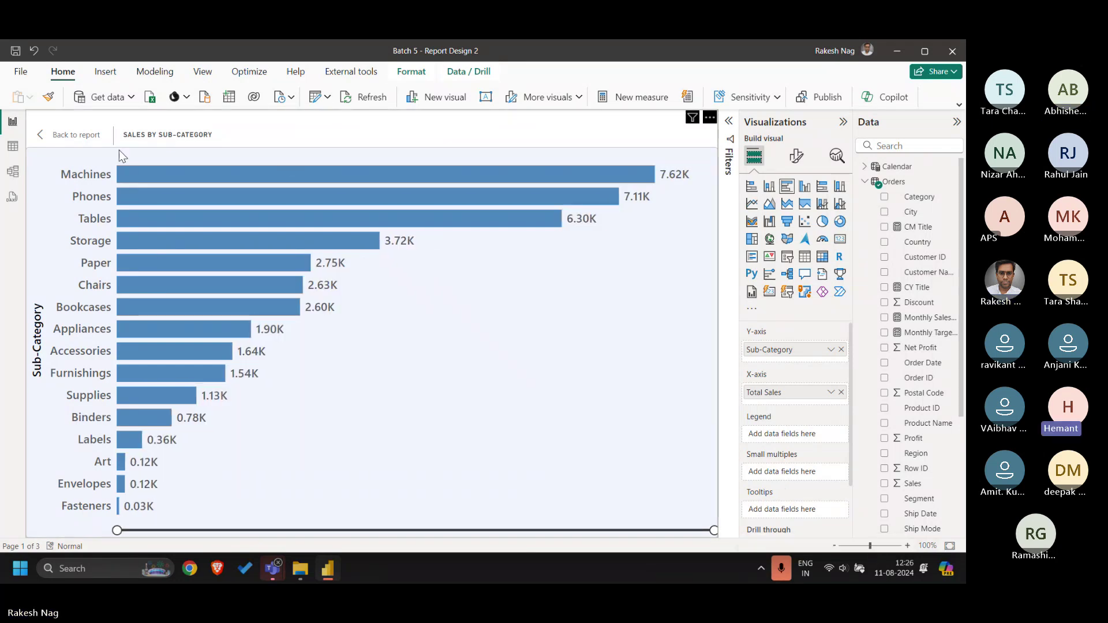
left_click(78, 136)
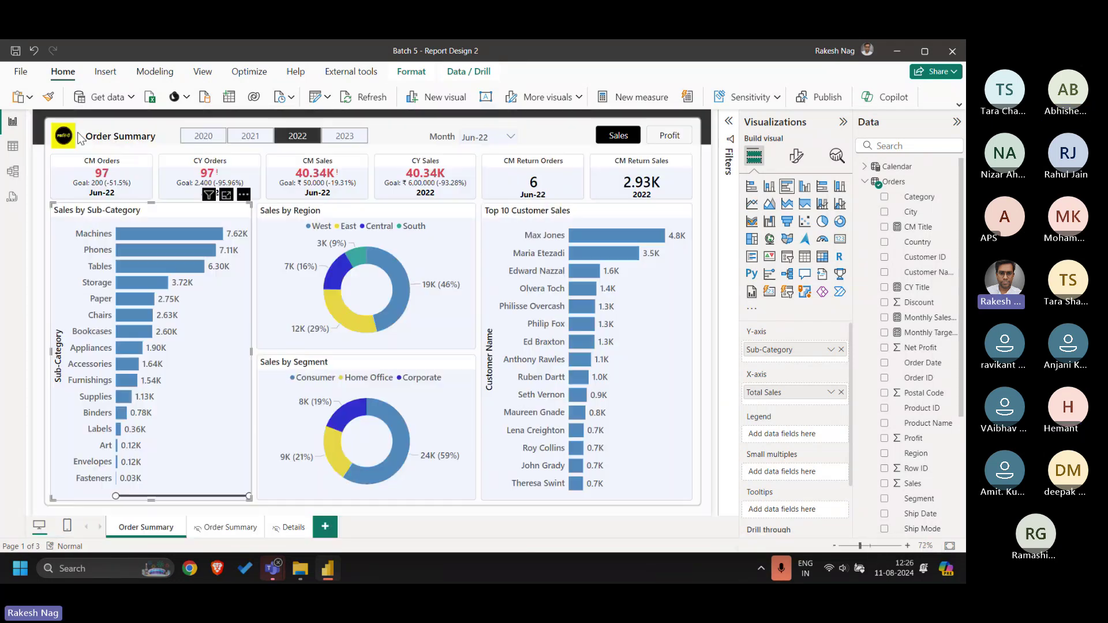
left_click(38, 273)
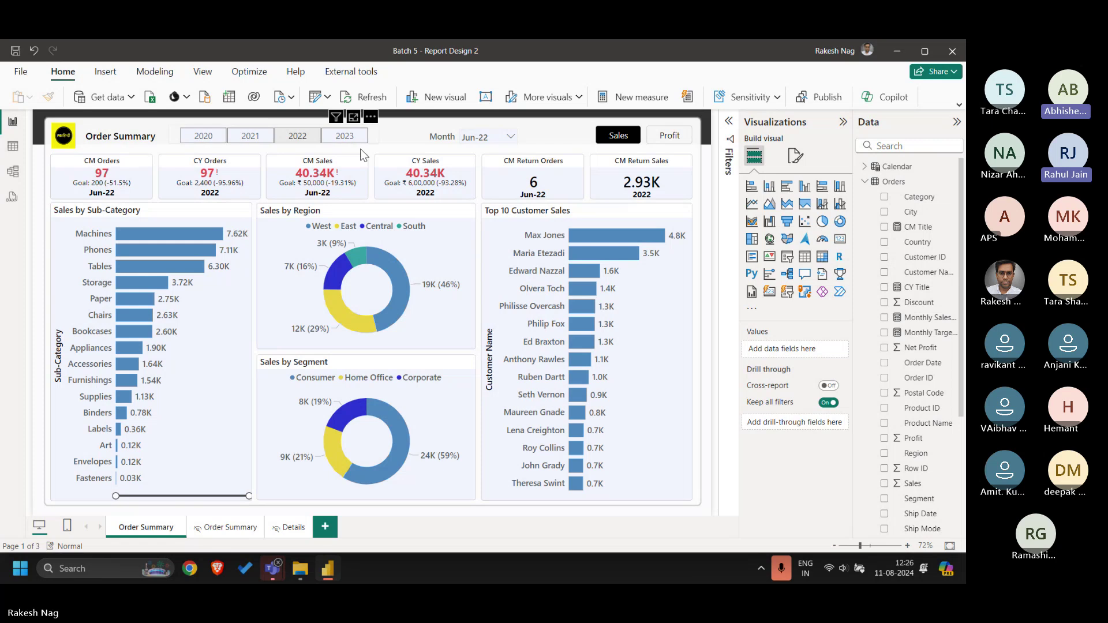
left_click(215, 213)
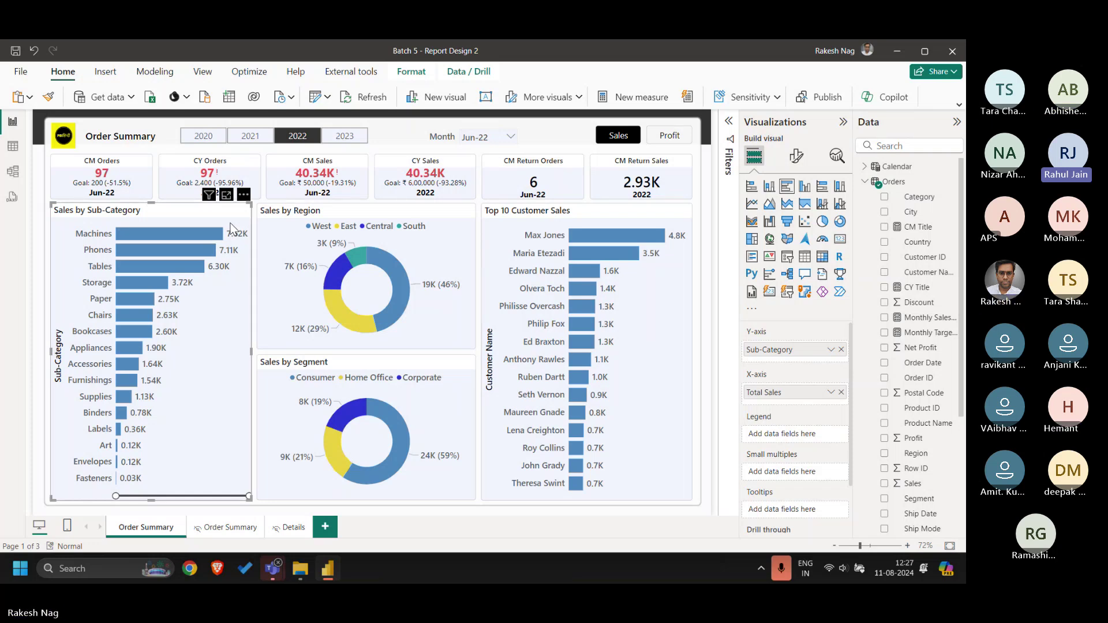
left_click(42, 229)
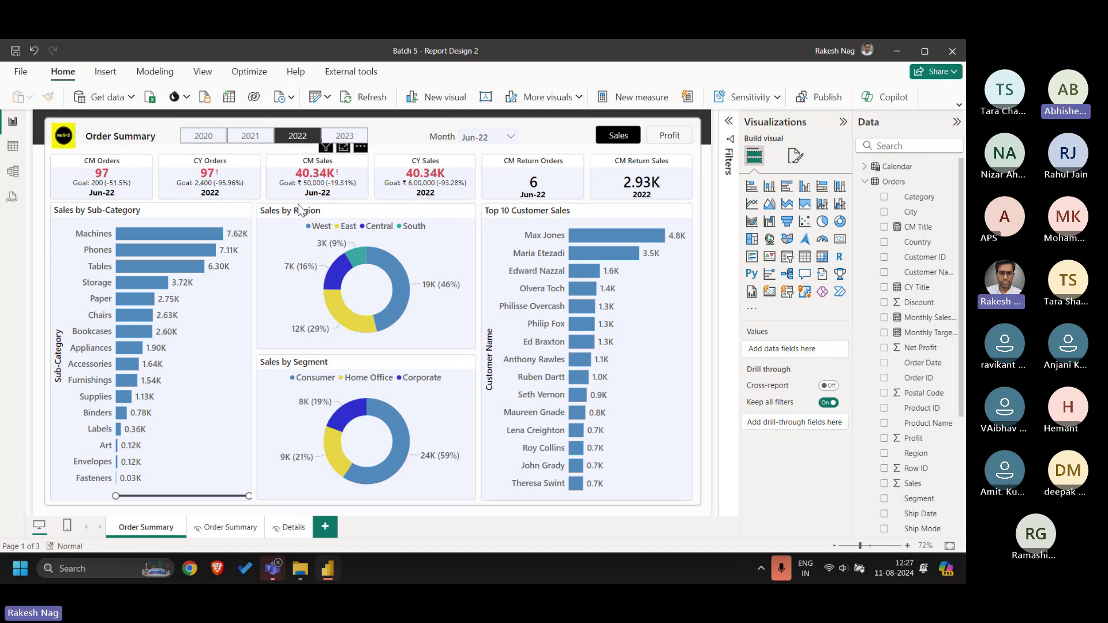
left_click(171, 228)
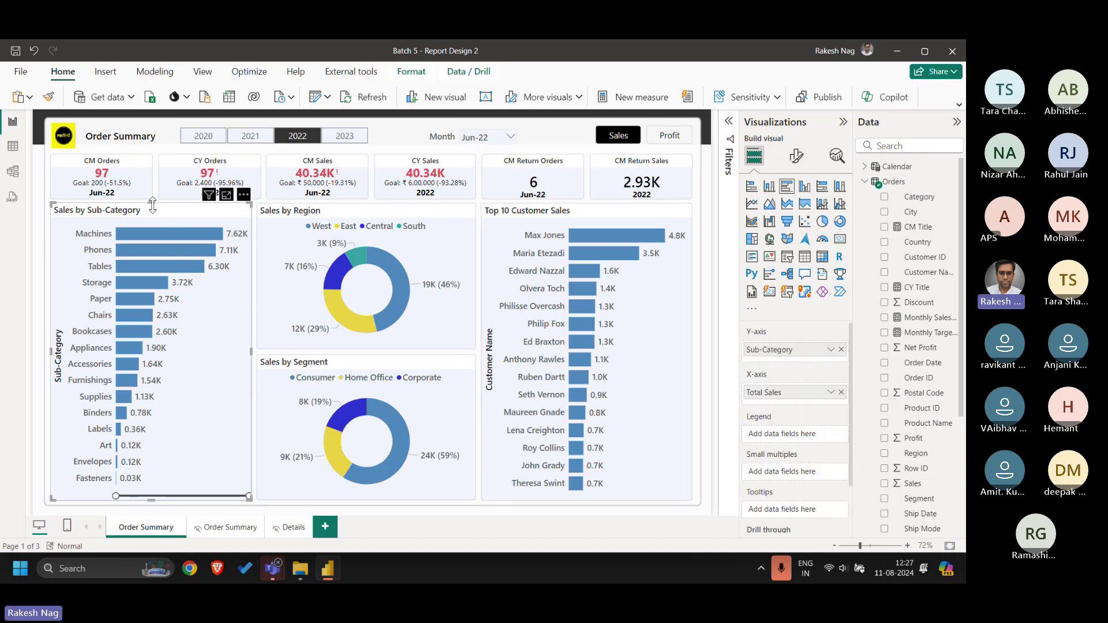
- Try shortening the Sales by Sub-Category chart from its upper edge, and stretch it back level with the neighbouring charts
left_click_drag(152, 205, 152, 214)
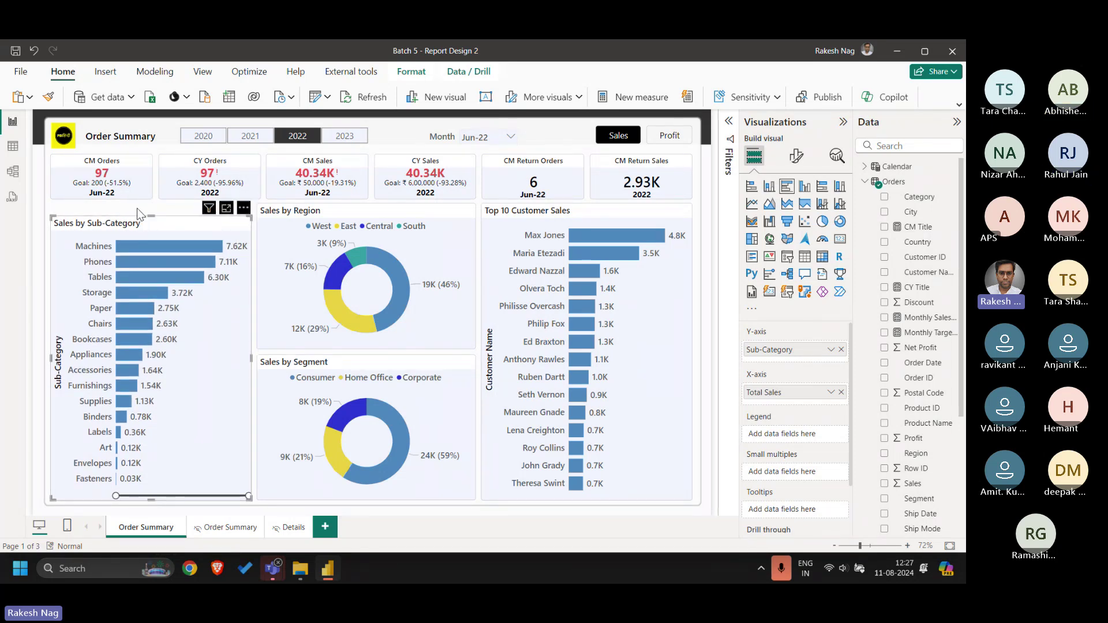
left_click(137, 207)
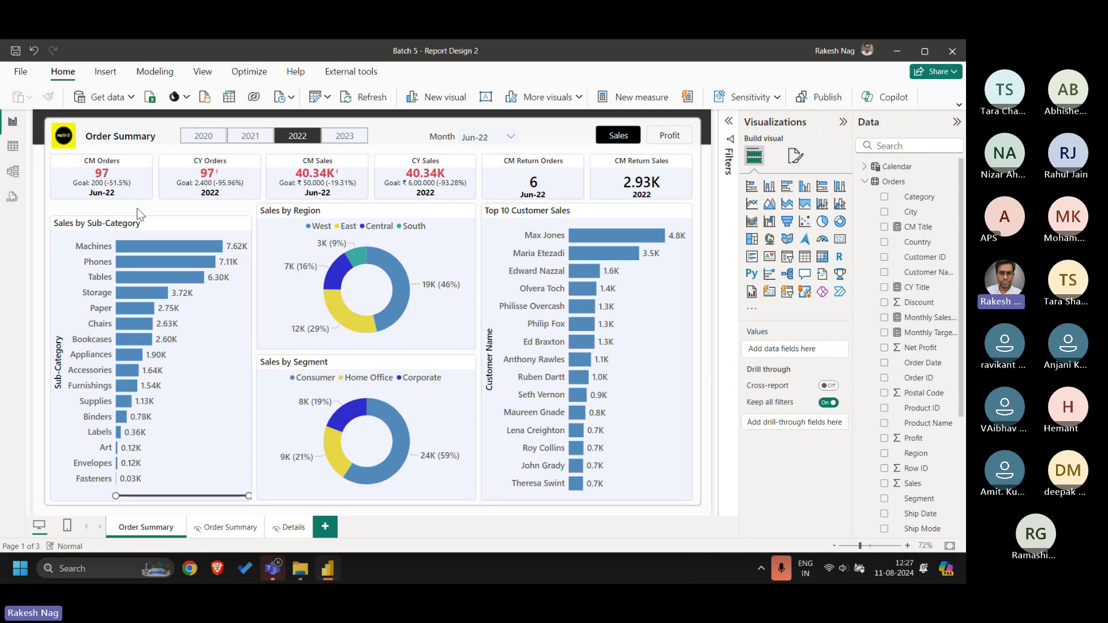
left_click(198, 230)
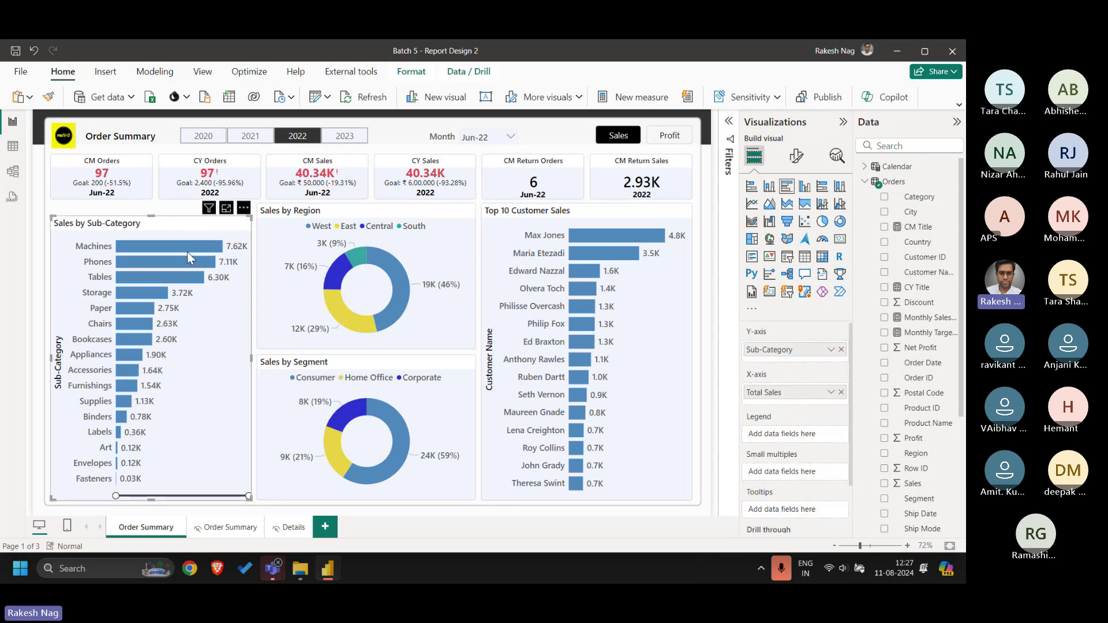
mouse_move(188, 254)
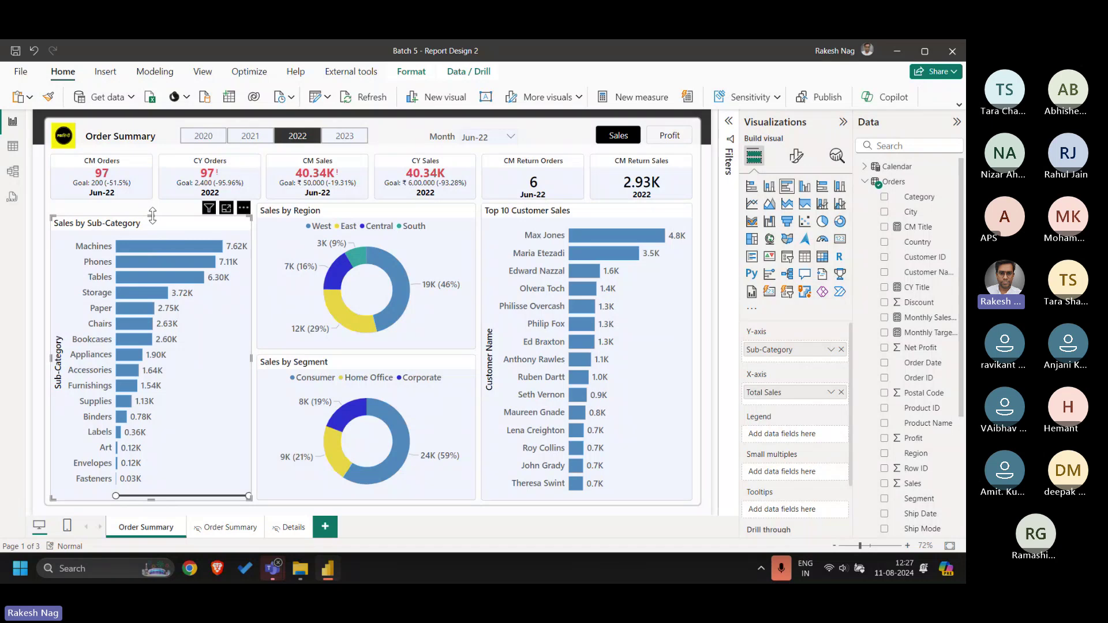
left_click_drag(151, 216, 152, 206)
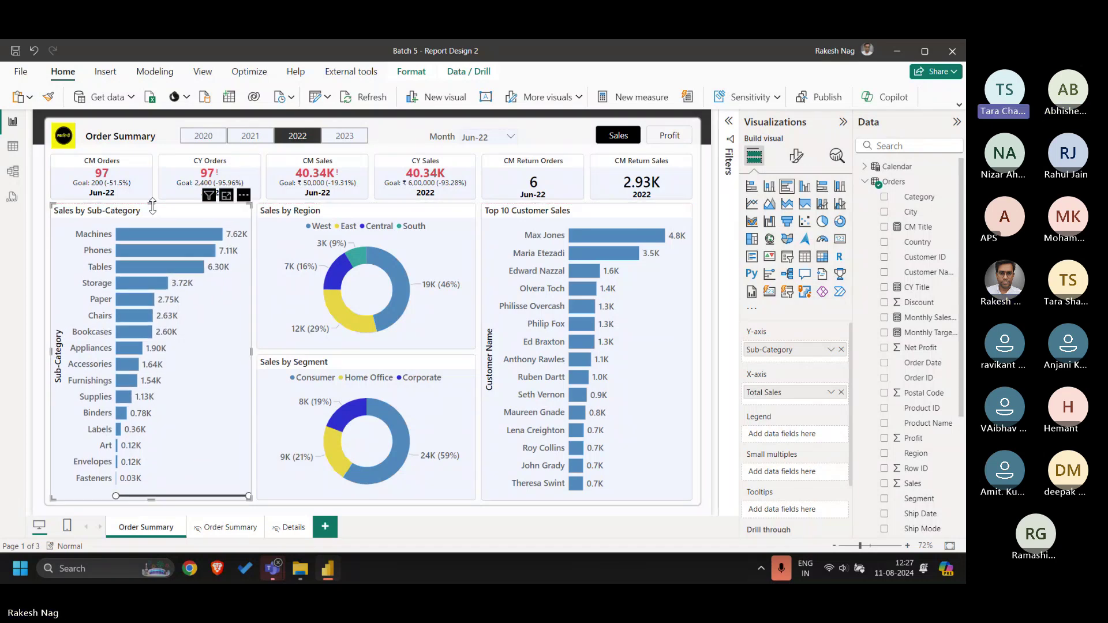
left_click(44, 237)
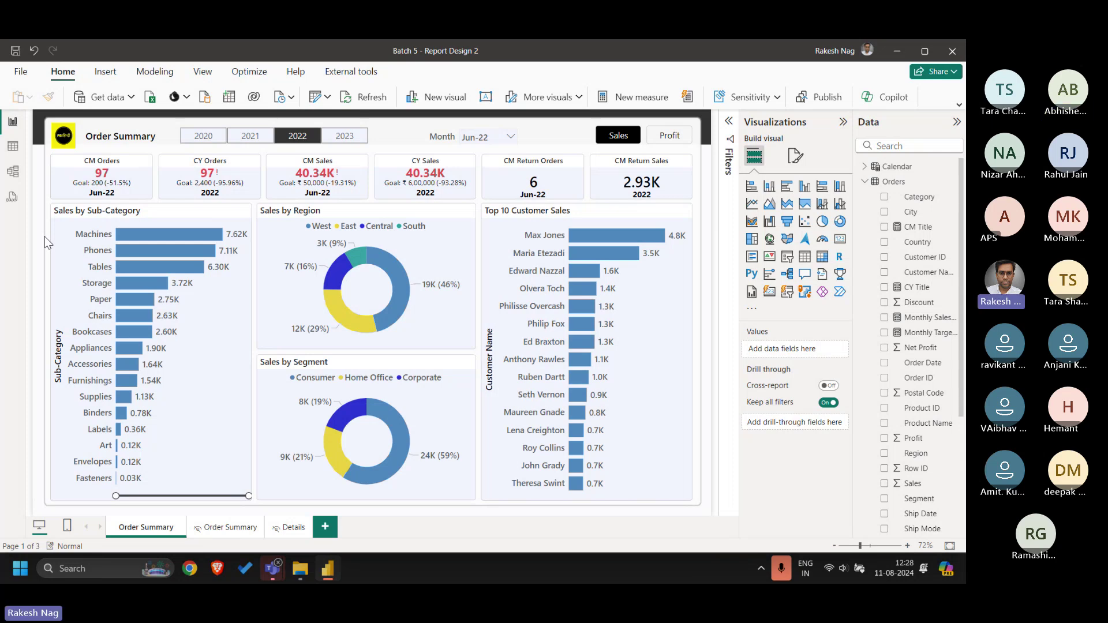
- Clear the top 15 Customer Name filter from the Top 10 Customer Sales chart and collapse the side panes
left_click(579, 220)
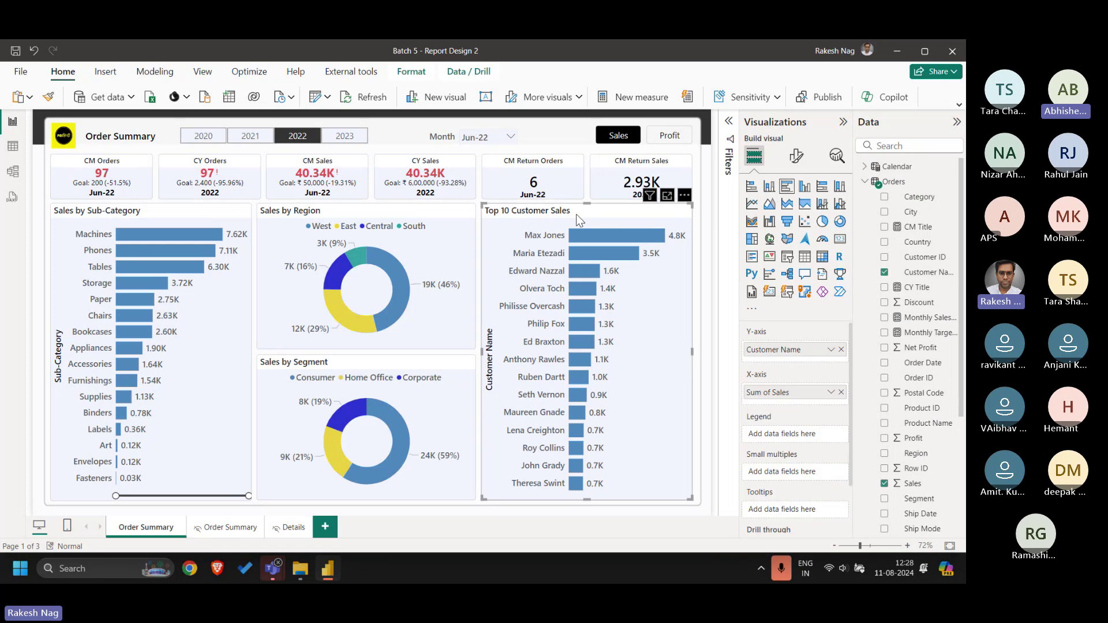
left_click(728, 121)
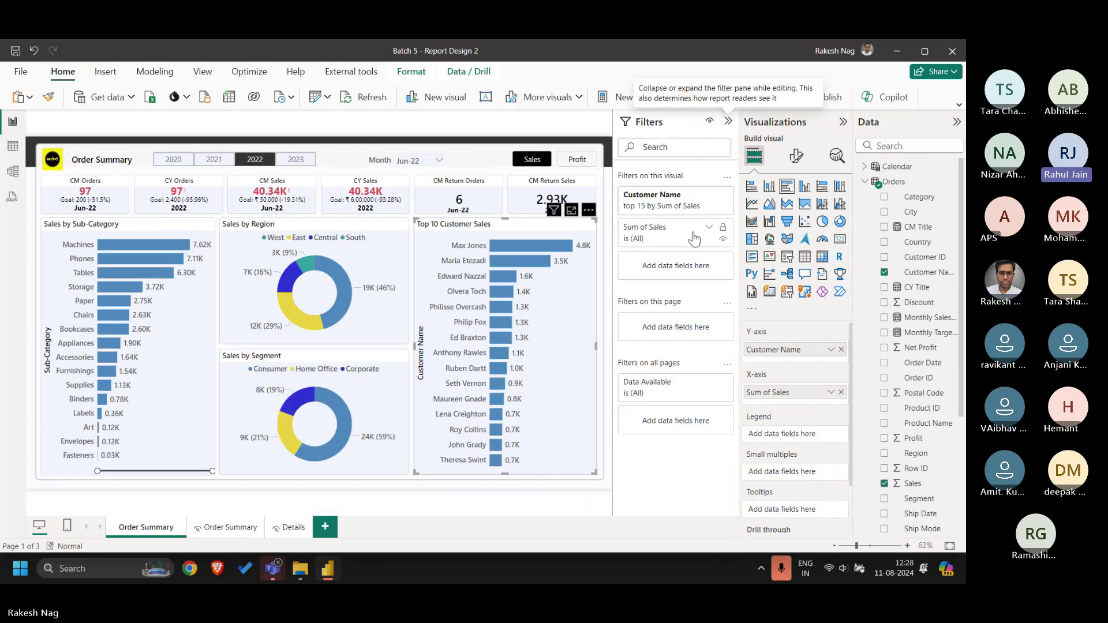
left_click(704, 195)
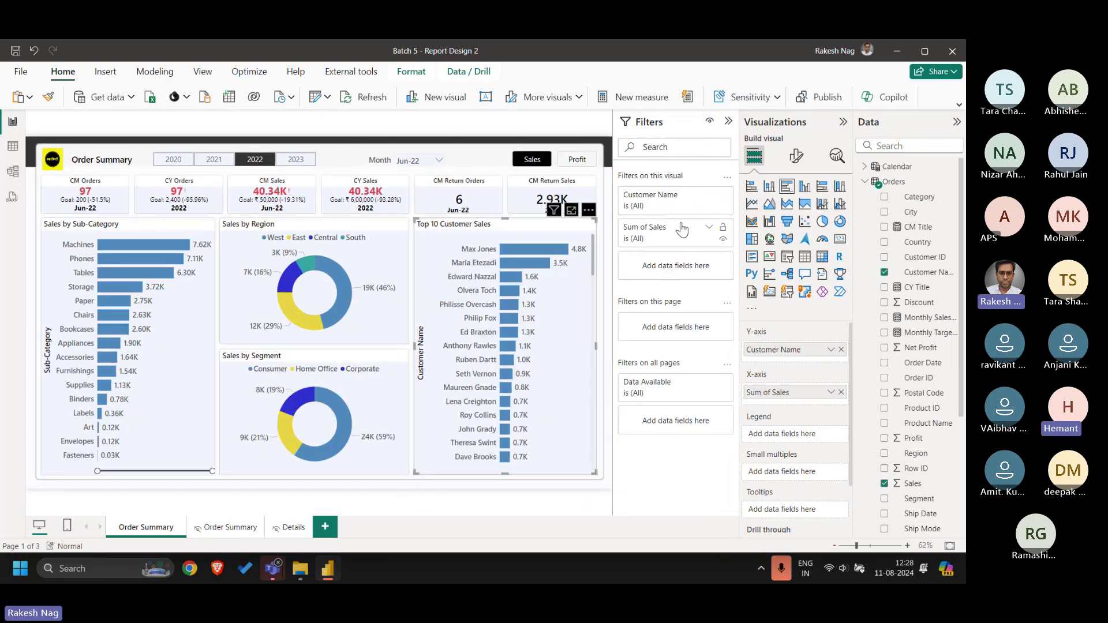
left_click(797, 156)
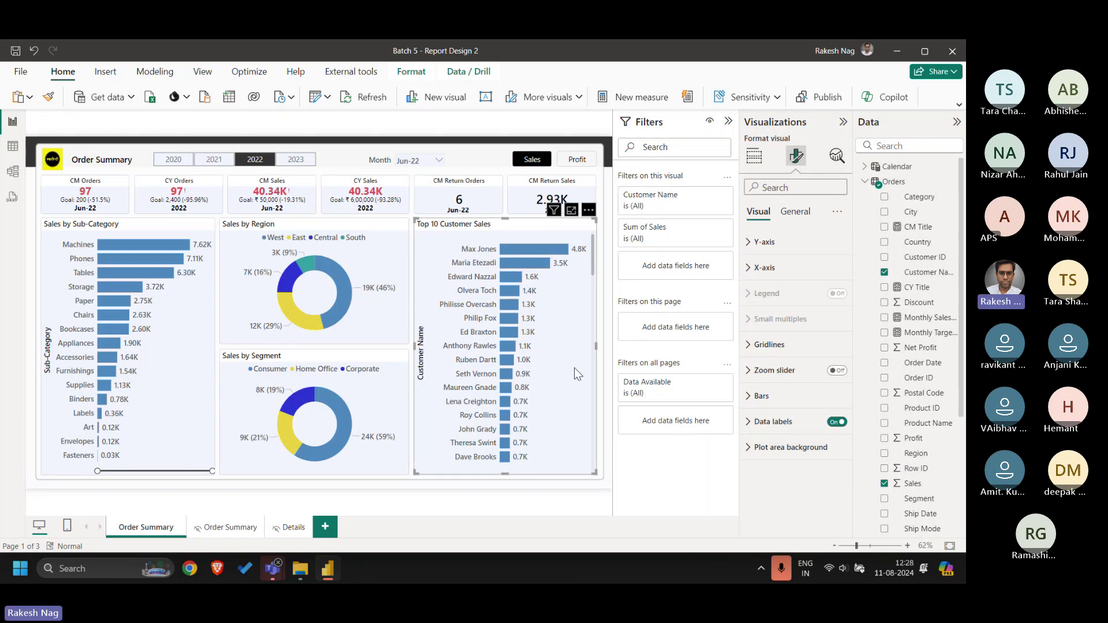
left_click(730, 121)
left_click(842, 122)
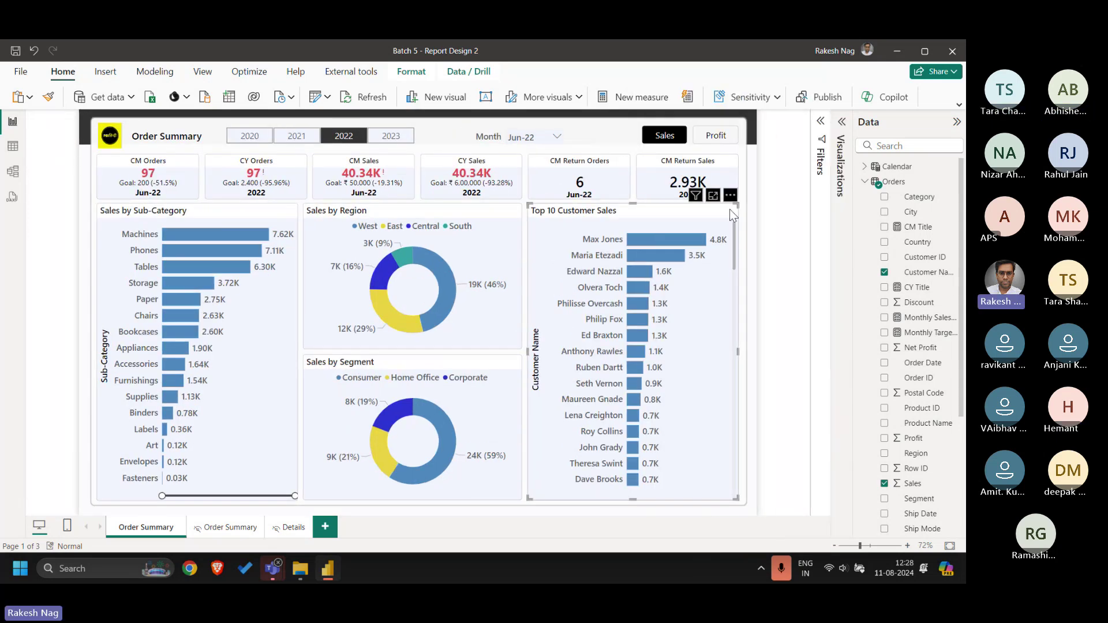
- Show the Top 10 Customer Sales chart in focus mode and turn on its zoom slider
scroll(693, 351, "down", 5)
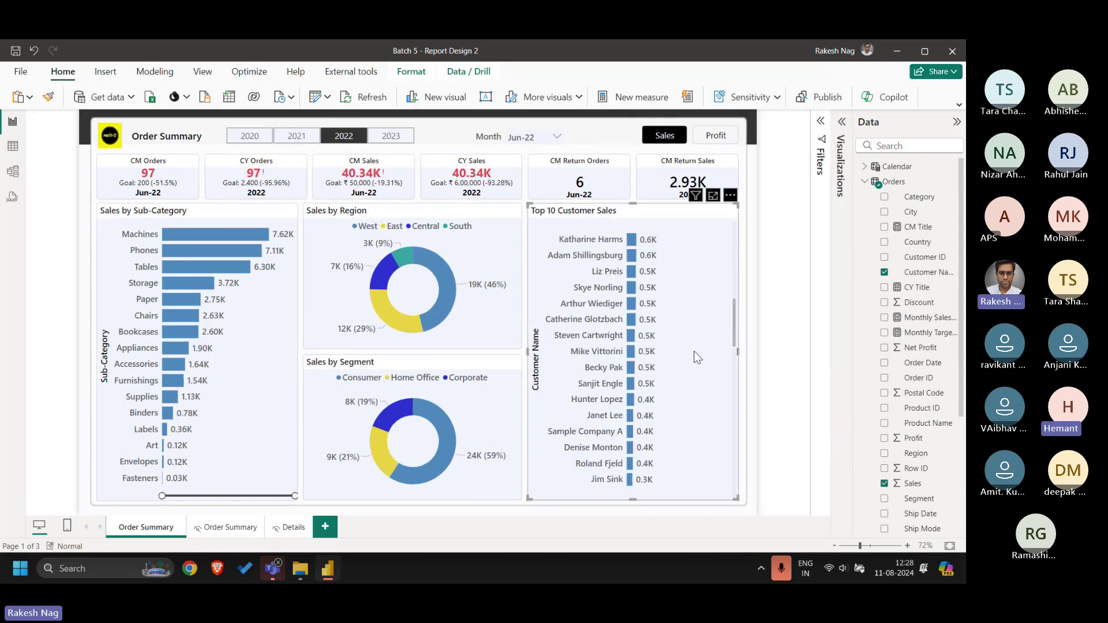
scroll(694, 351, "down", 3)
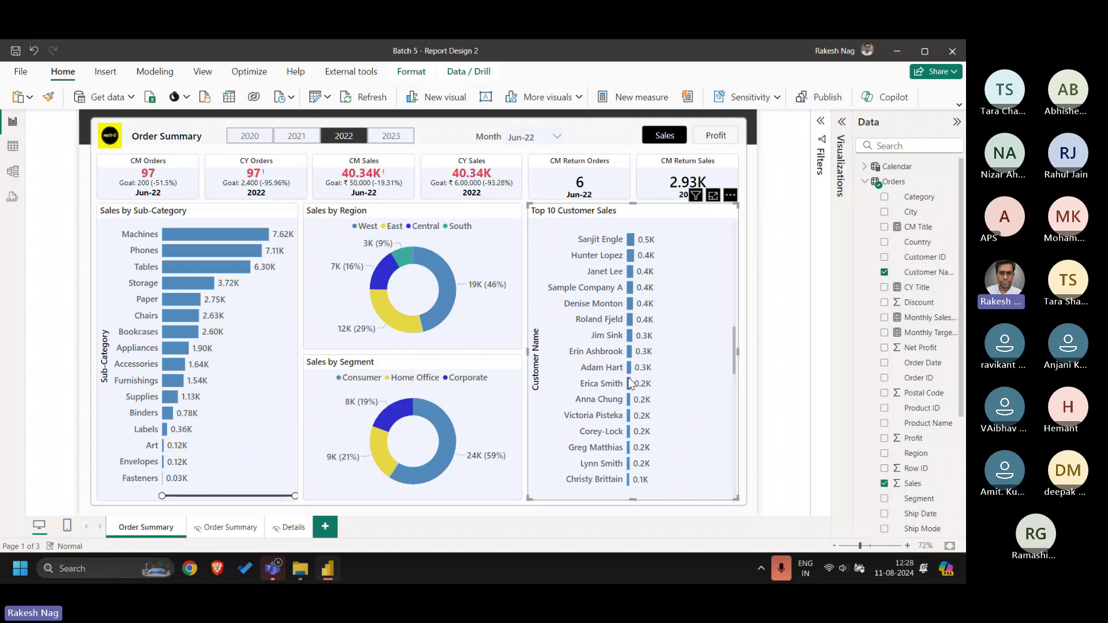
scroll(666, 381, "down", 5)
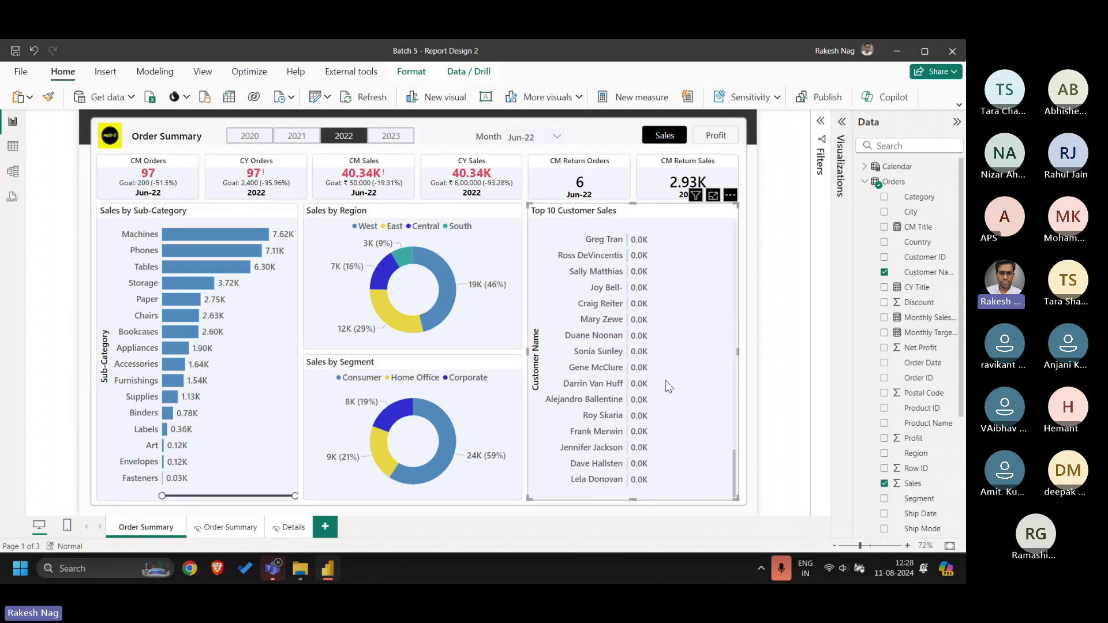
left_click(714, 195)
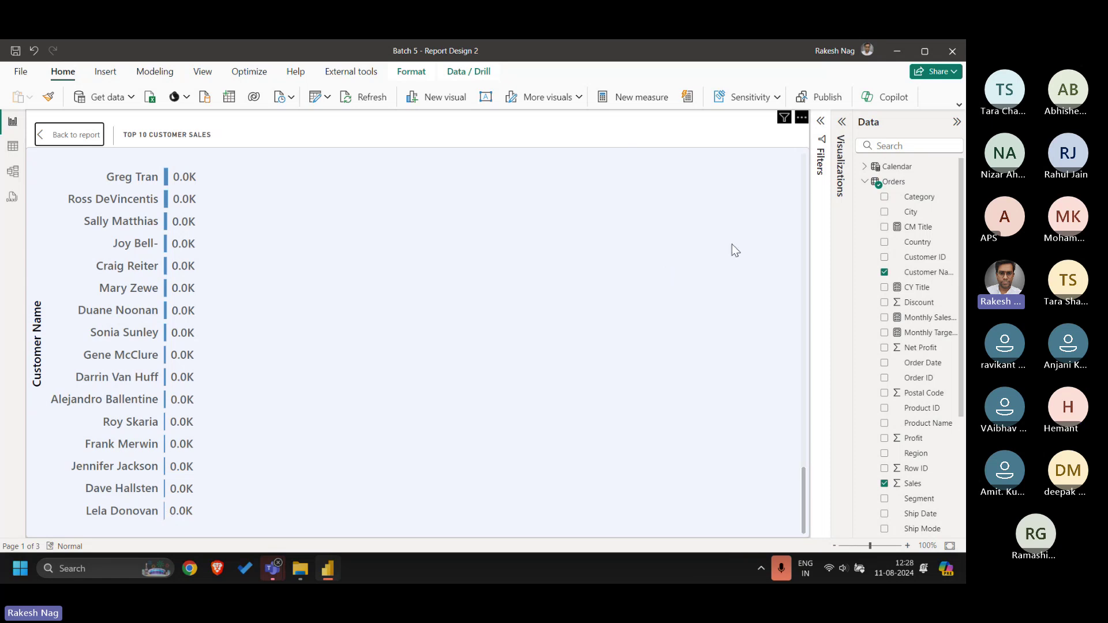
left_click(840, 166)
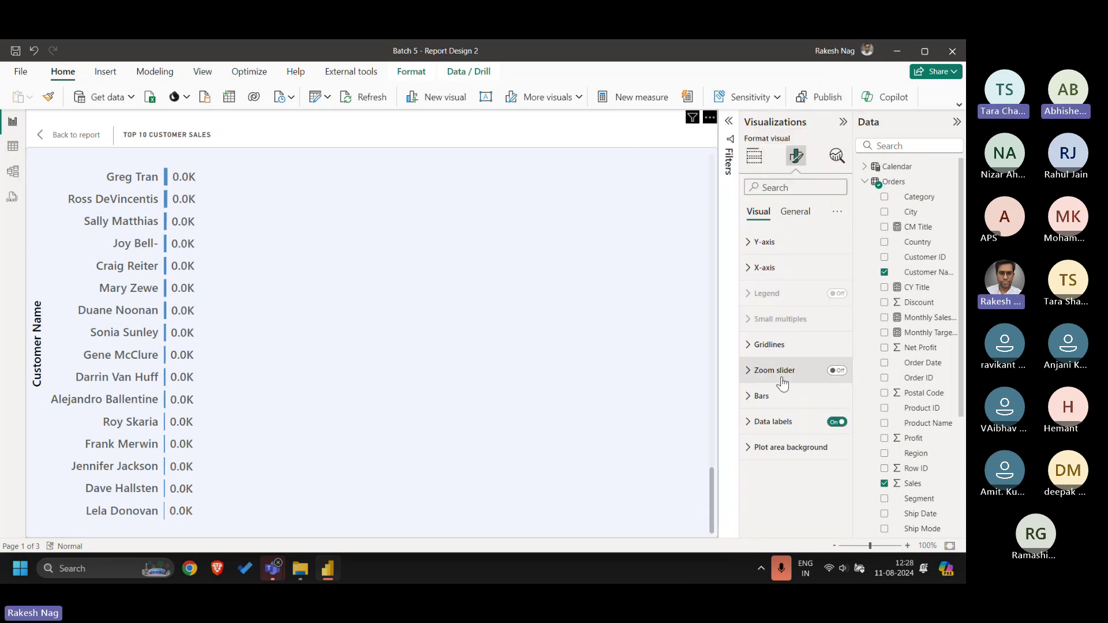
left_click(837, 370)
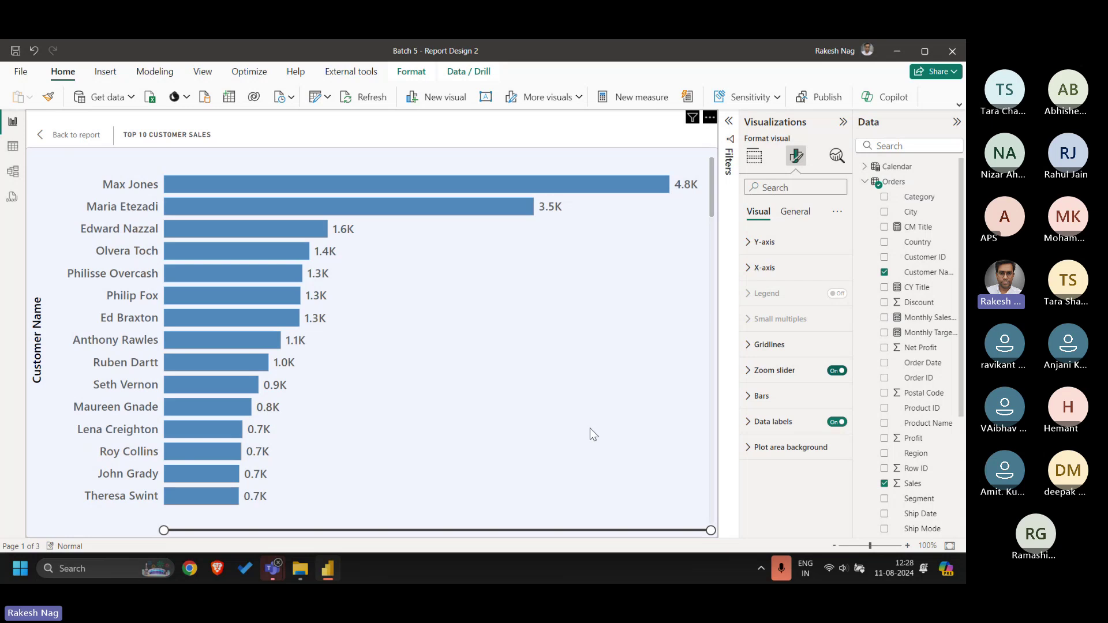
- Narrow the enlarged customer chart's zoom range in stages towards the lowest values, checking the smallest customer bars each time
scroll(523, 436, "down", 15)
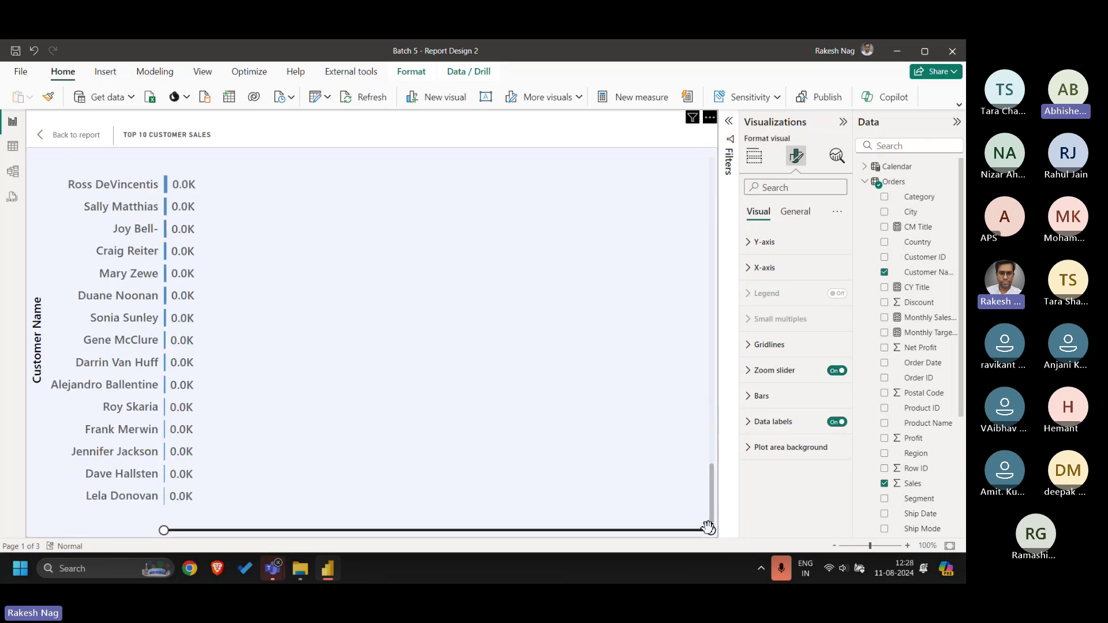
left_click_drag(707, 528, 442, 529)
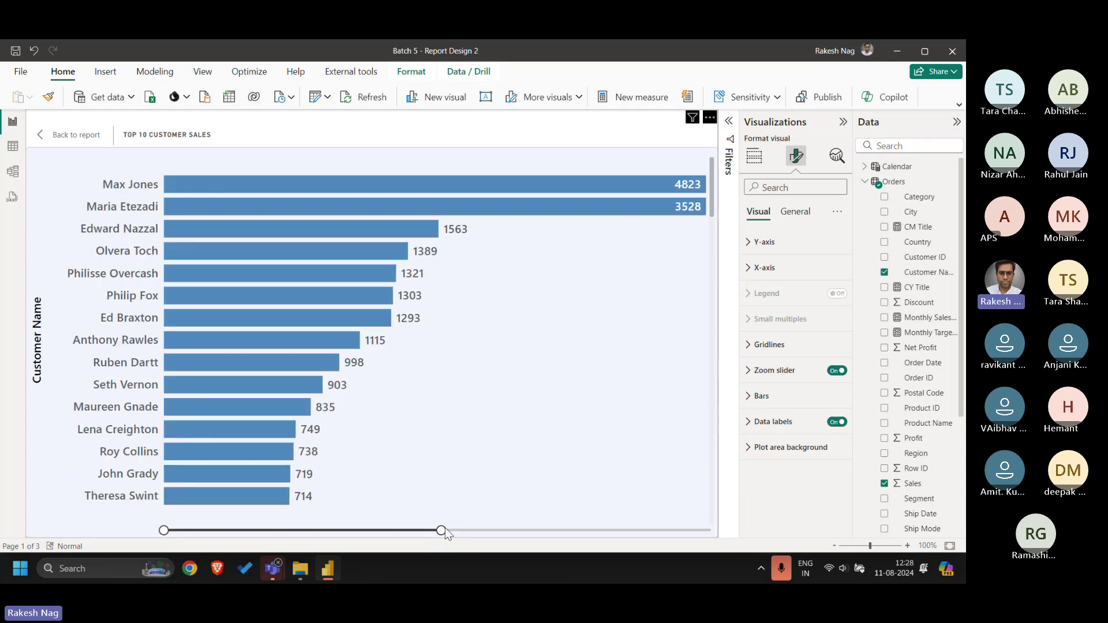
scroll(487, 423, "down", 10)
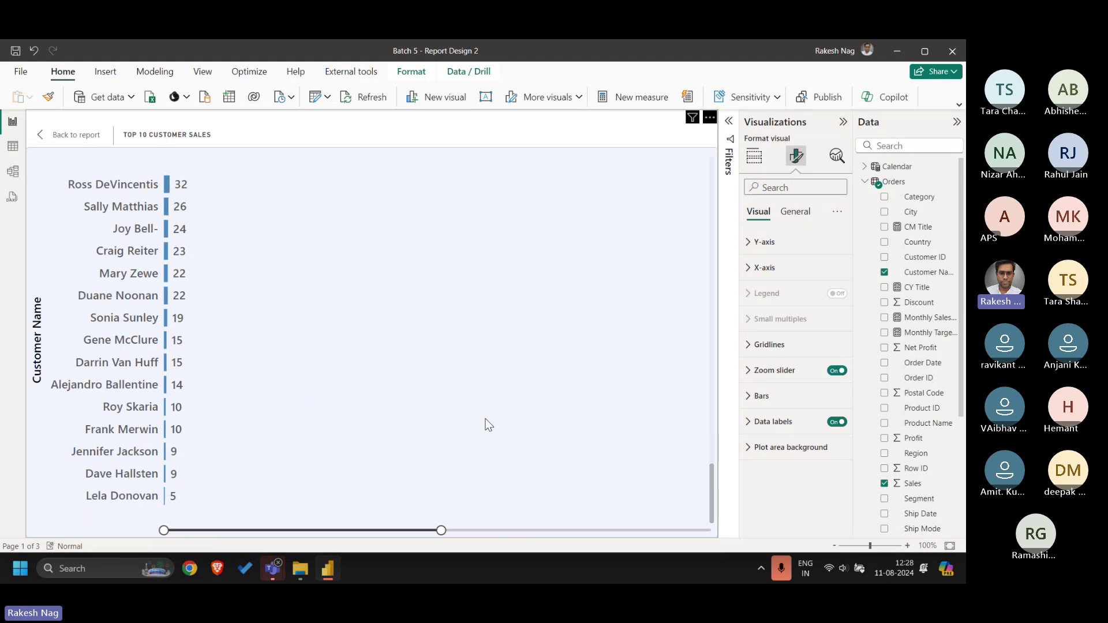
left_click_drag(440, 530, 247, 529)
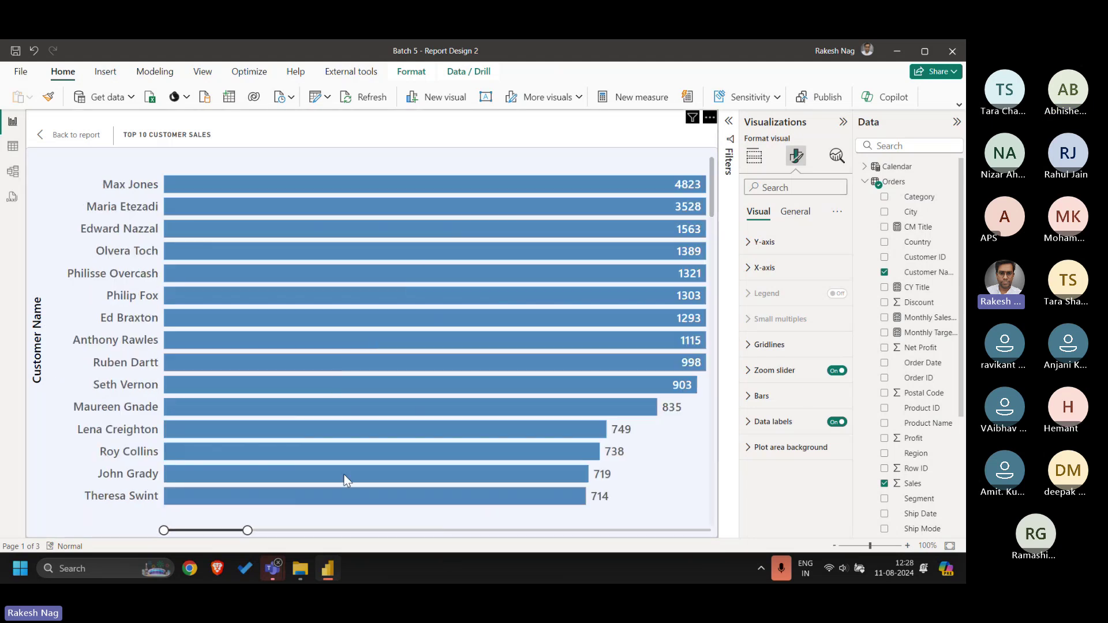
scroll(458, 414, "down", 10)
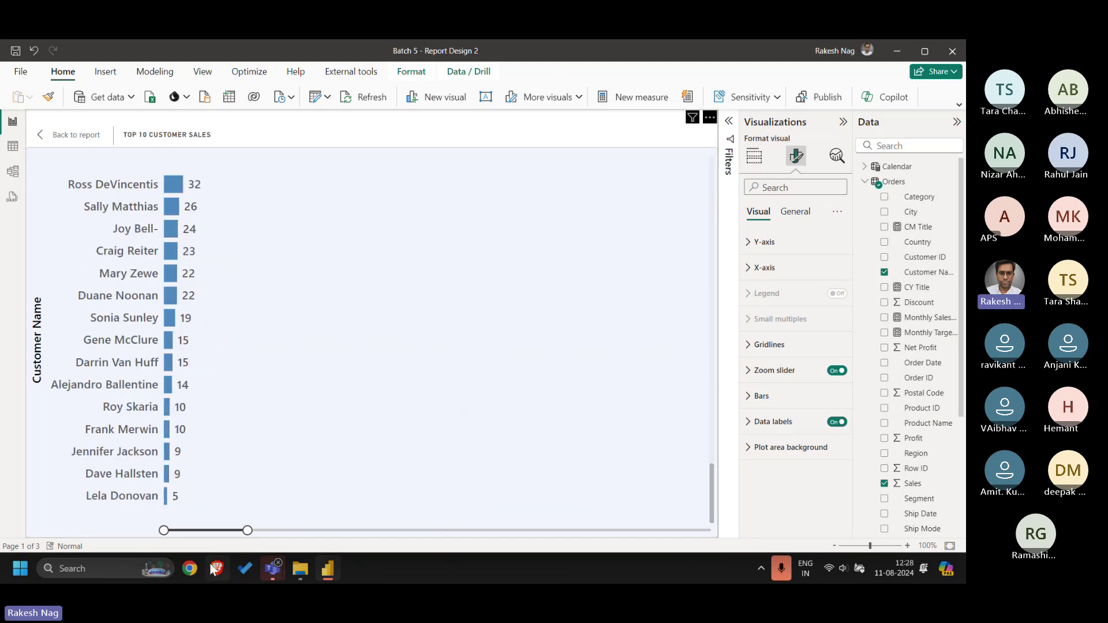
left_click_drag(247, 530, 169, 530)
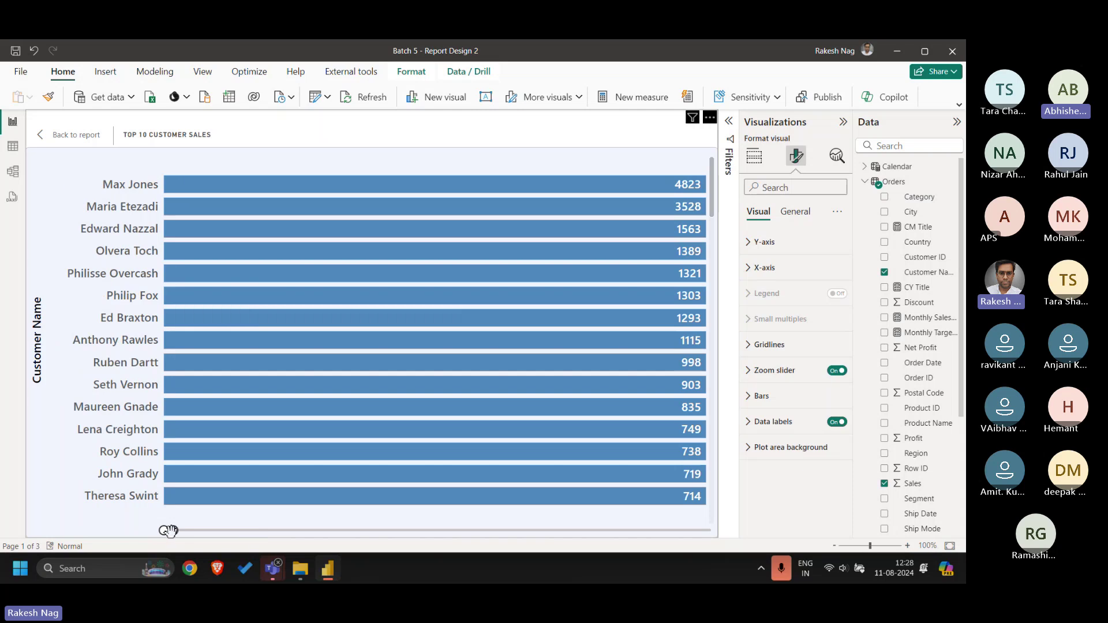
scroll(476, 355, "down", 10)
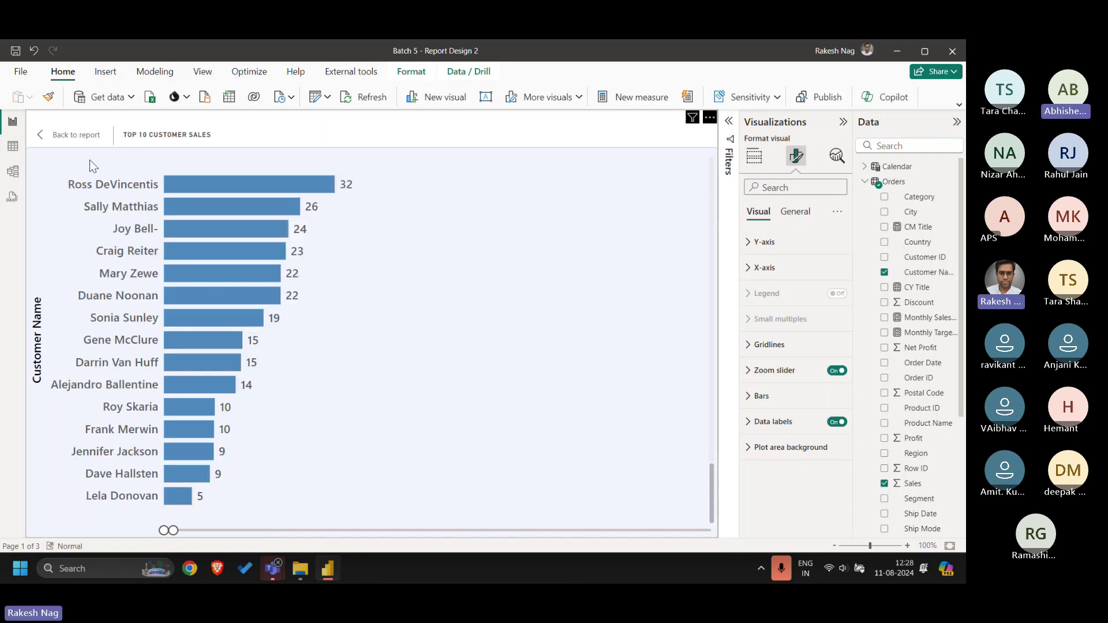
- Return to the report, restore the customer chart's zoom slider to its full range and collapse the visualization settings
left_click(76, 135)
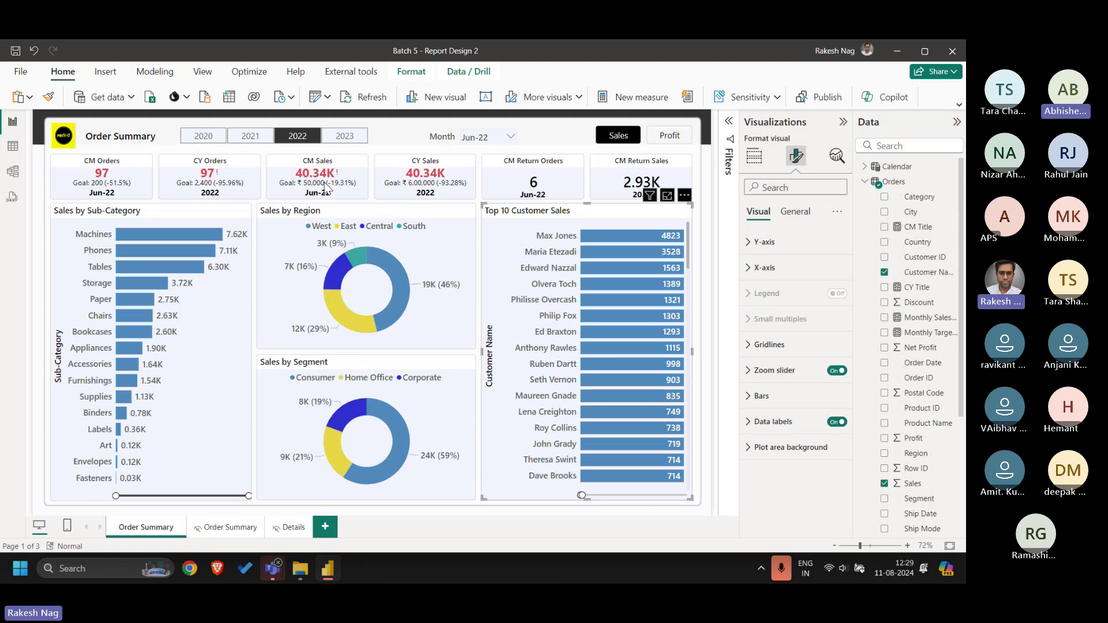
left_click_drag(583, 495, 688, 495)
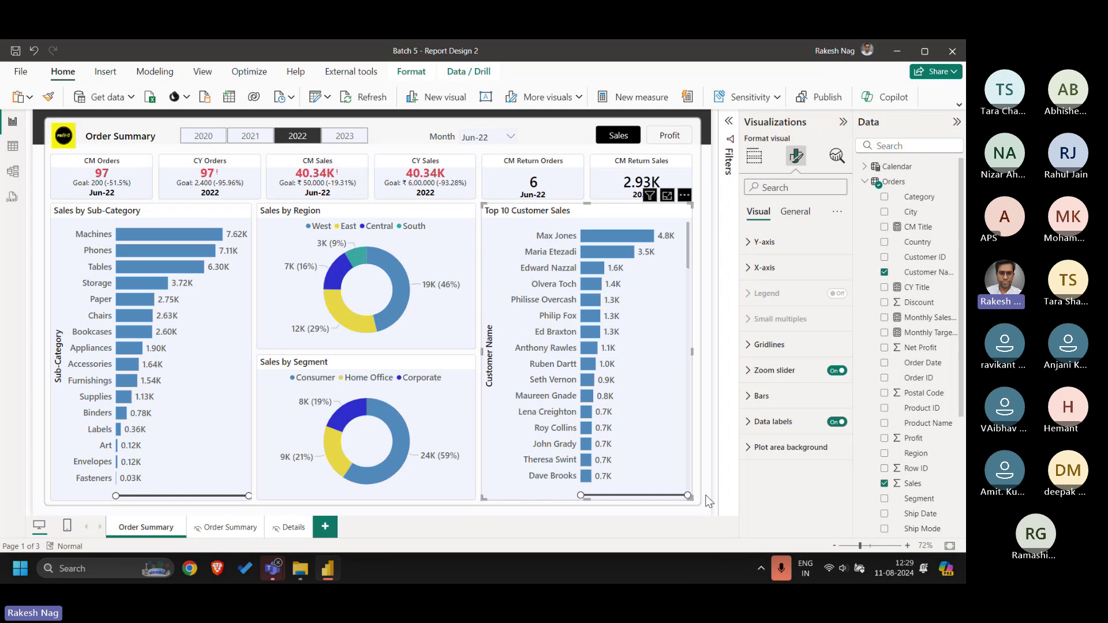
left_click(700, 447)
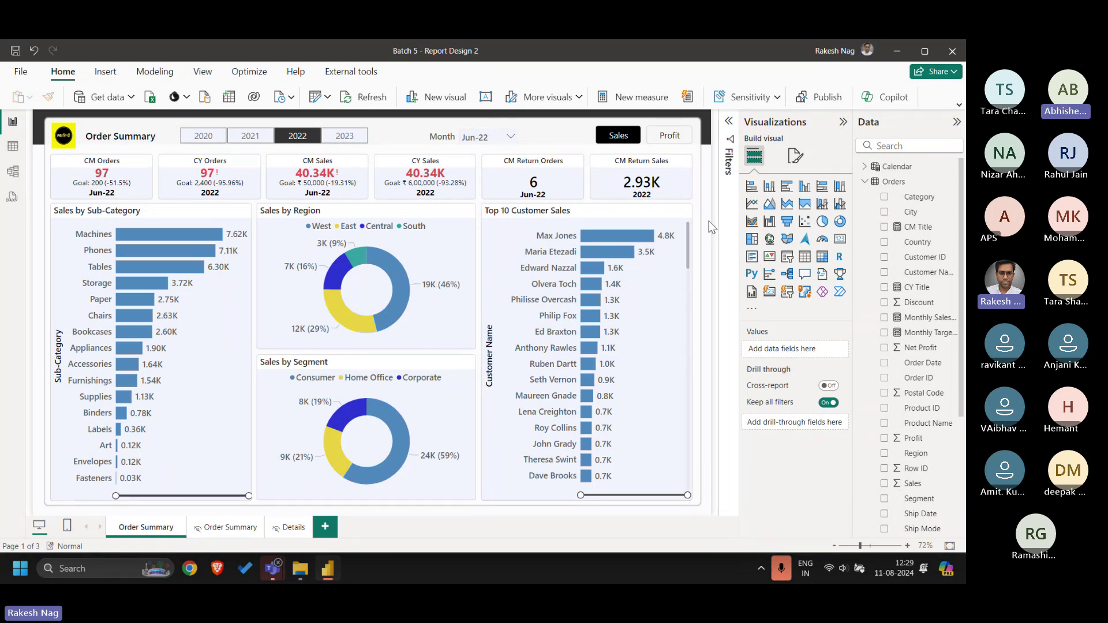
left_click(807, 134)
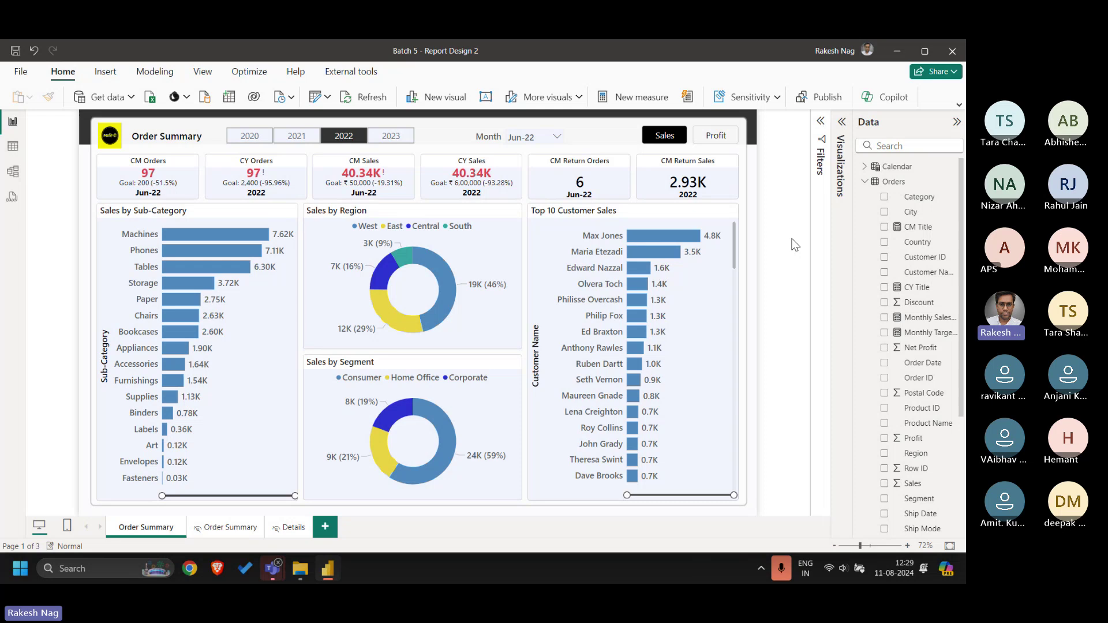
- Insert a blank button and place it at the right end of the Top 10 Customer Sales title bar
left_click(105, 71)
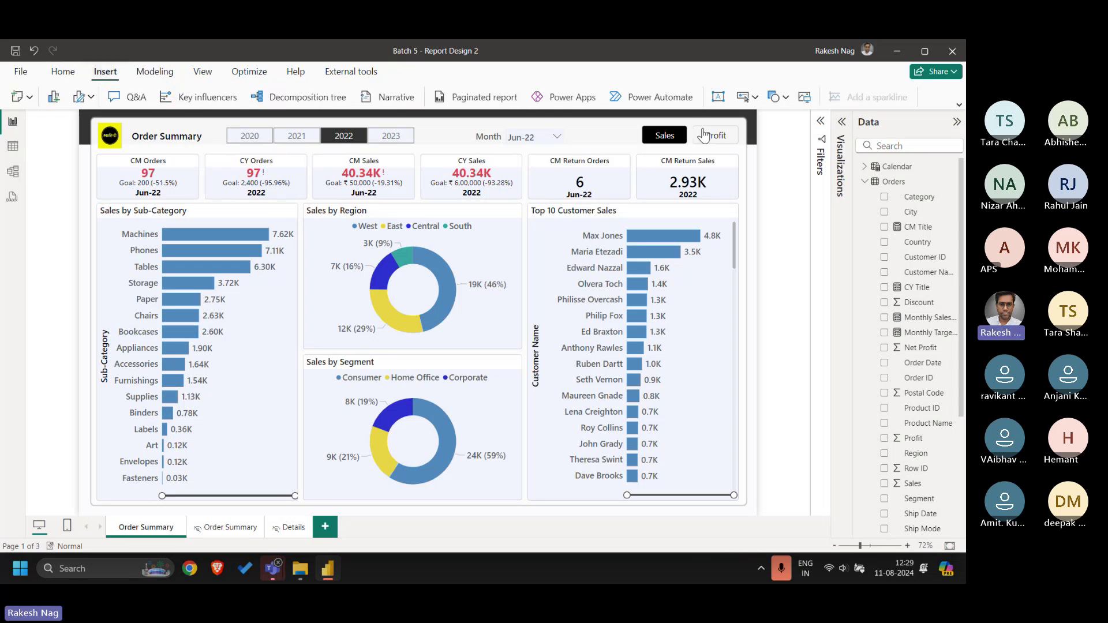
left_click(754, 97)
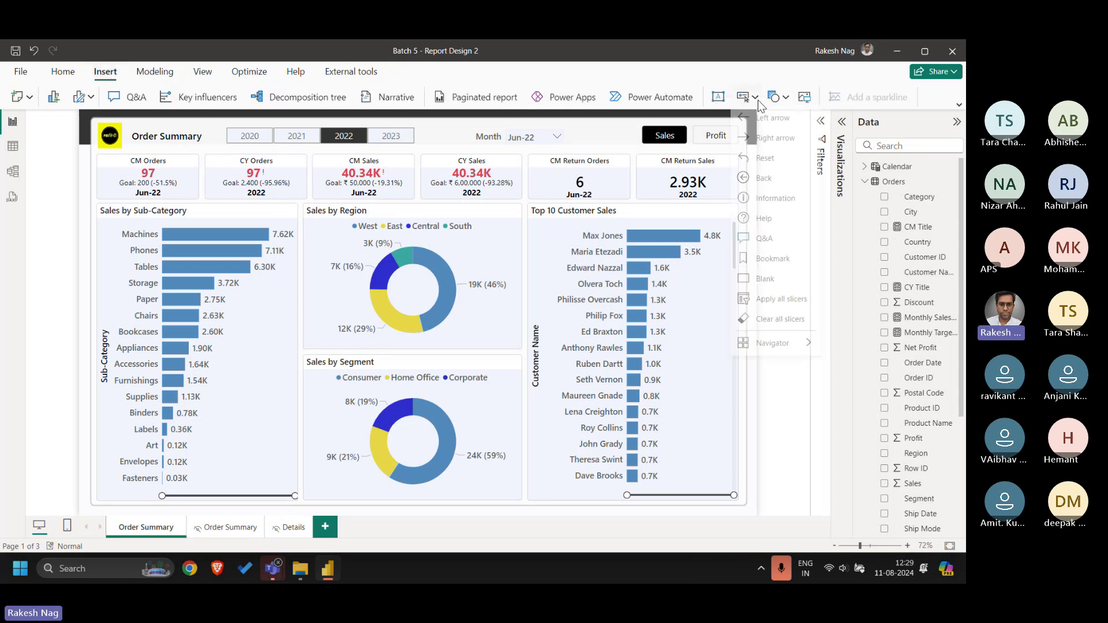
left_click(778, 290)
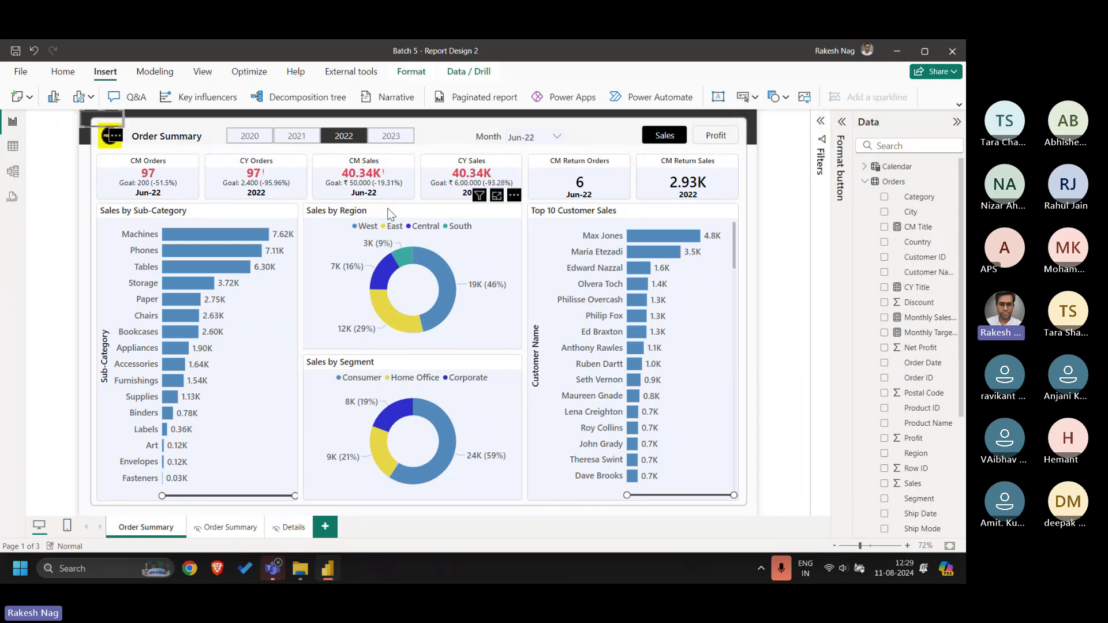
left_click_drag(103, 124, 690, 209)
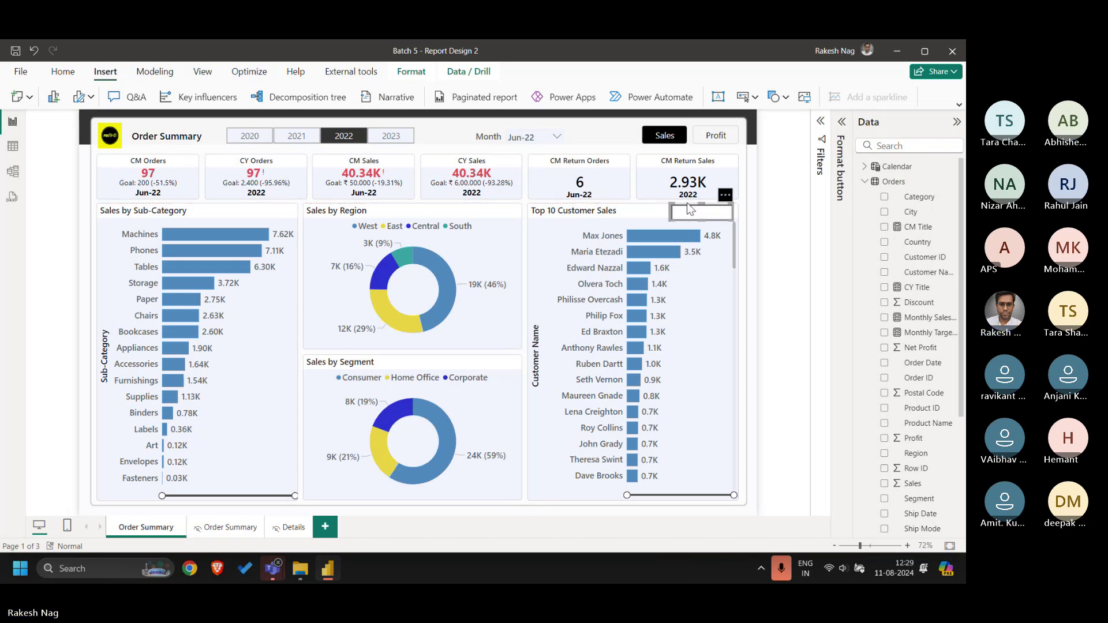
- Turn on the blank button's text, set it to "See Details" and make the font colour black
left_click(841, 122)
left_click(892, 122)
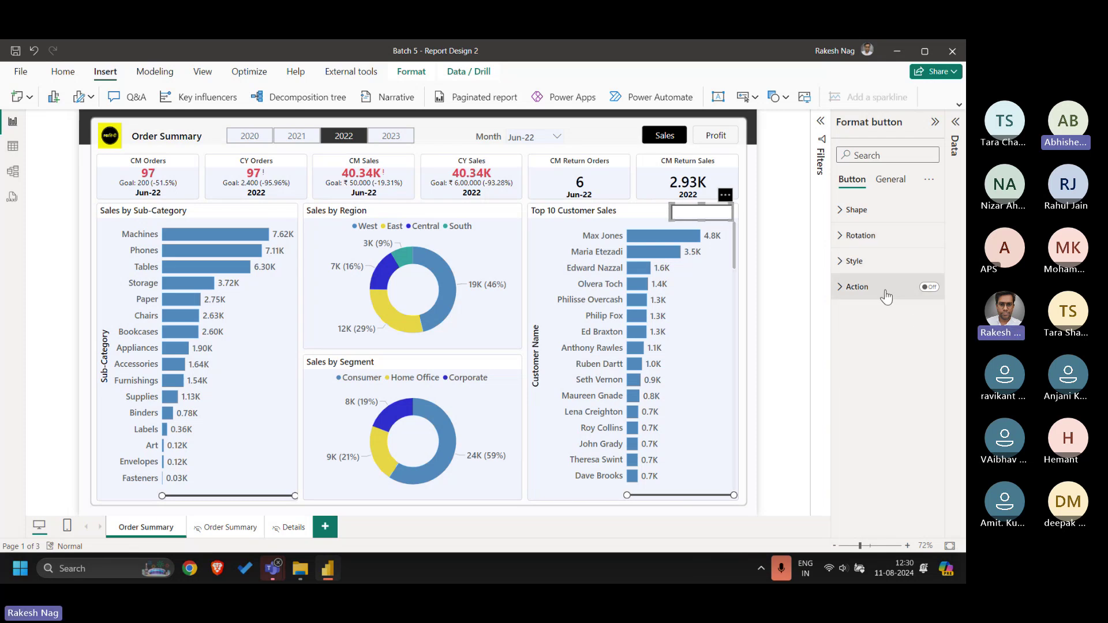
left_click(866, 261)
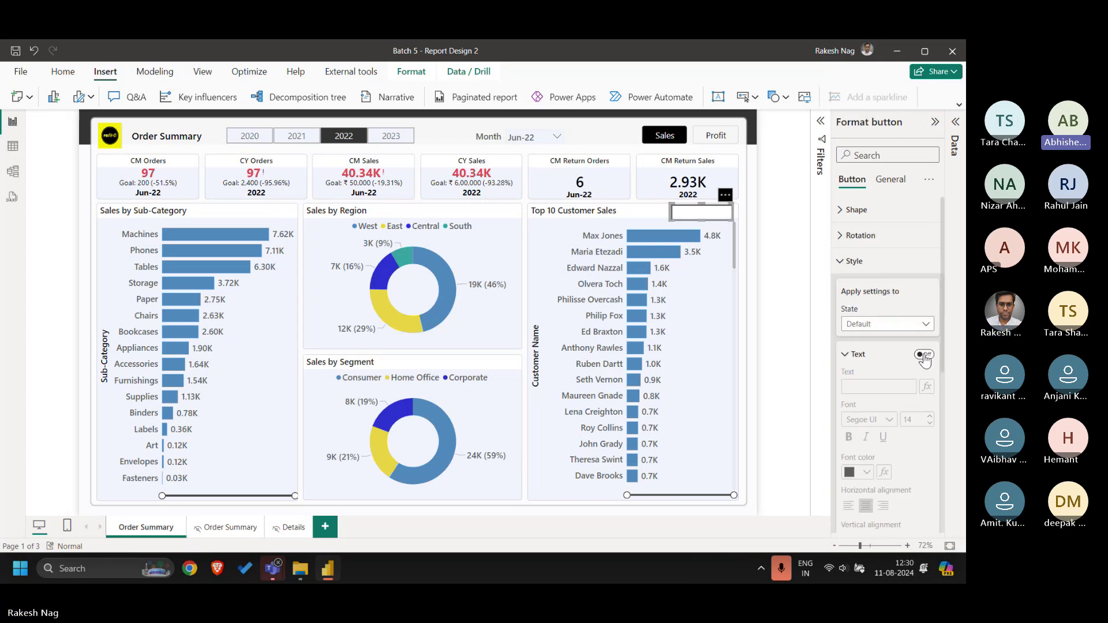
left_click(924, 354)
left_click(881, 386)
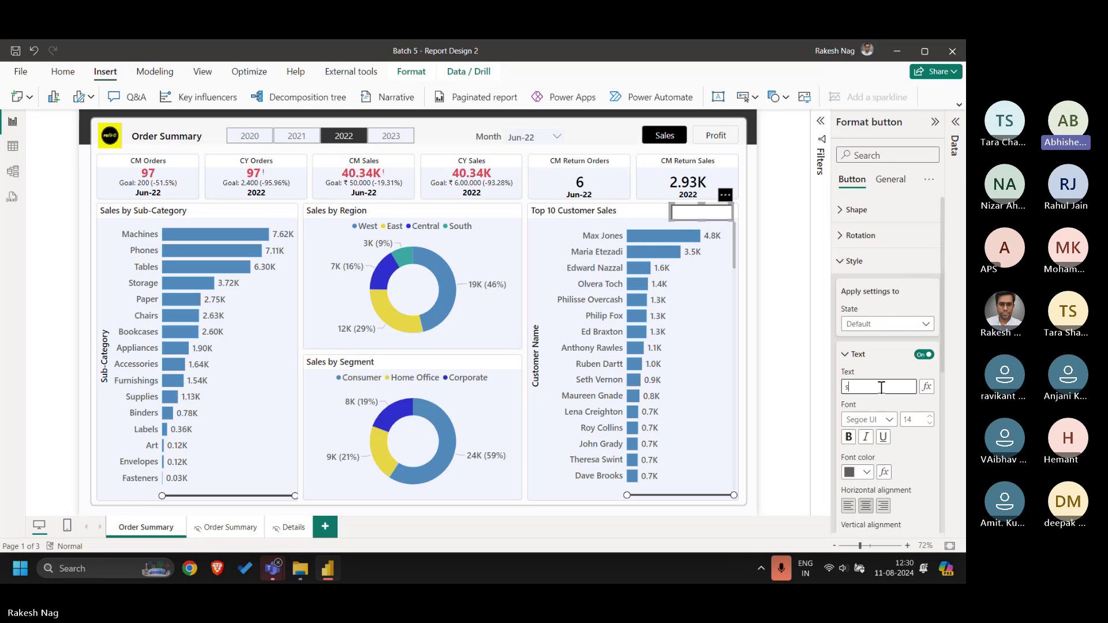
type("see Details")
key("shift+Right")
type("S")
left_click(866, 472)
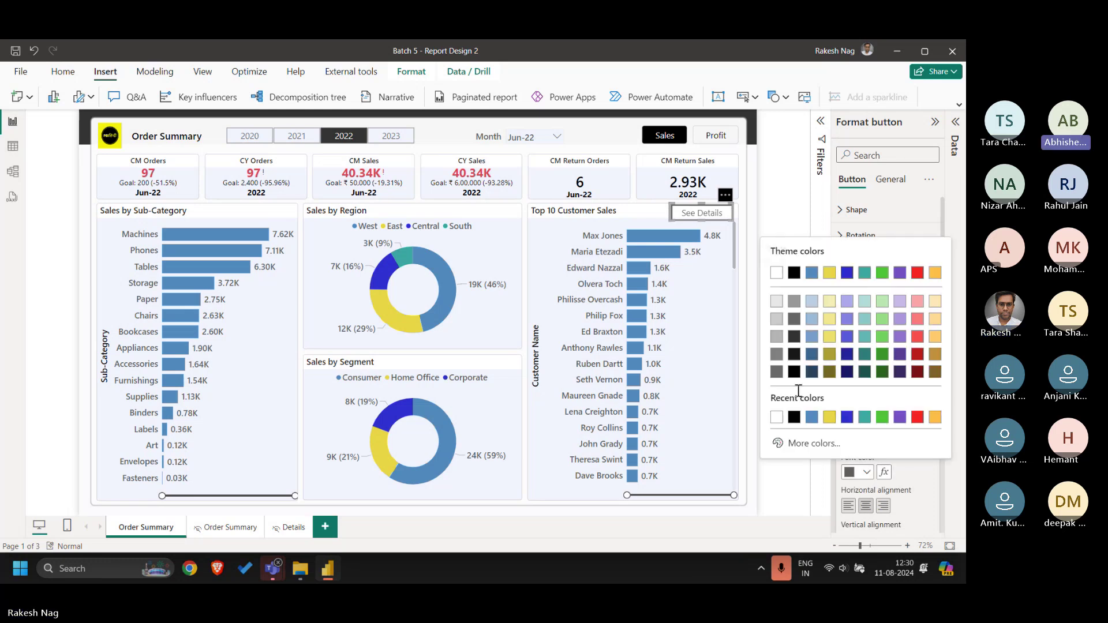
left_click(795, 278)
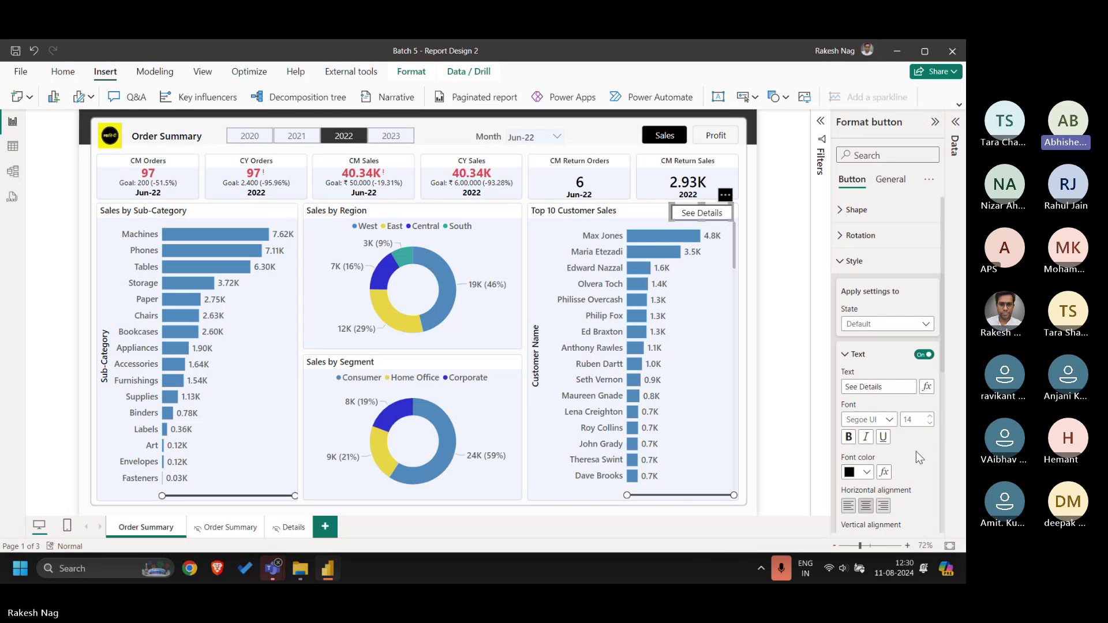
- Turn off the border of the See Details button and deselect it
scroll(915, 451, "down", 3)
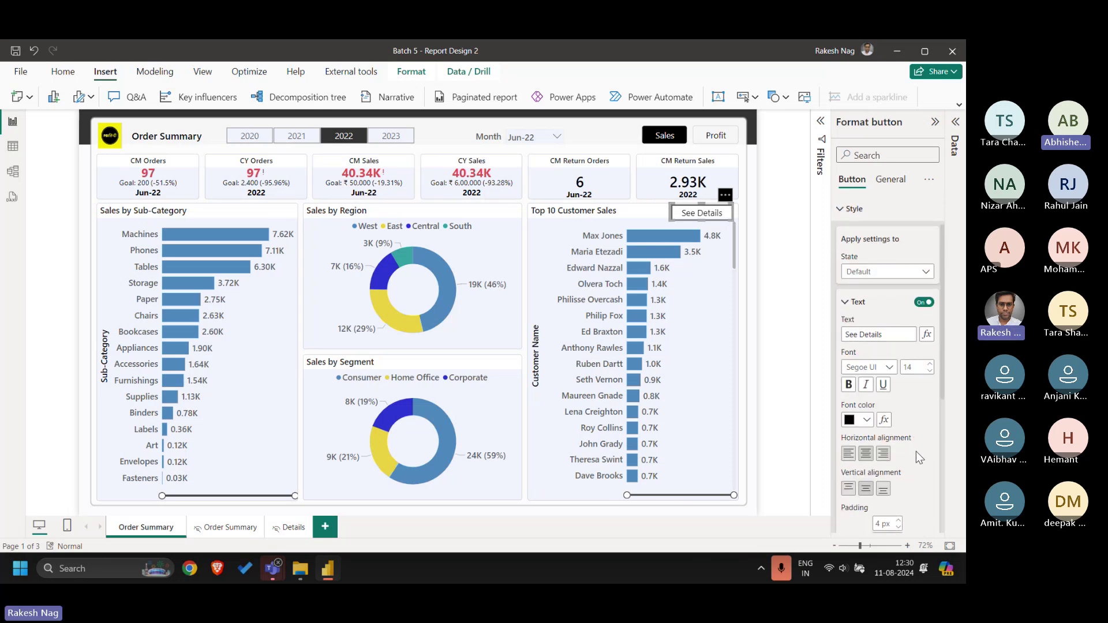
left_click(867, 302)
left_click(924, 409)
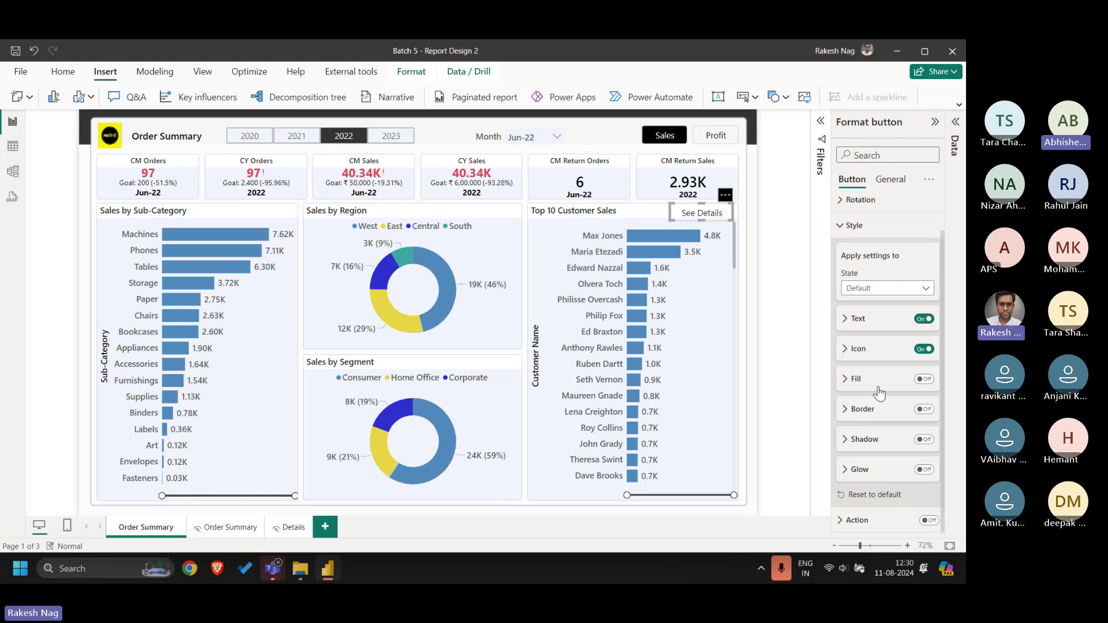
left_click(787, 331)
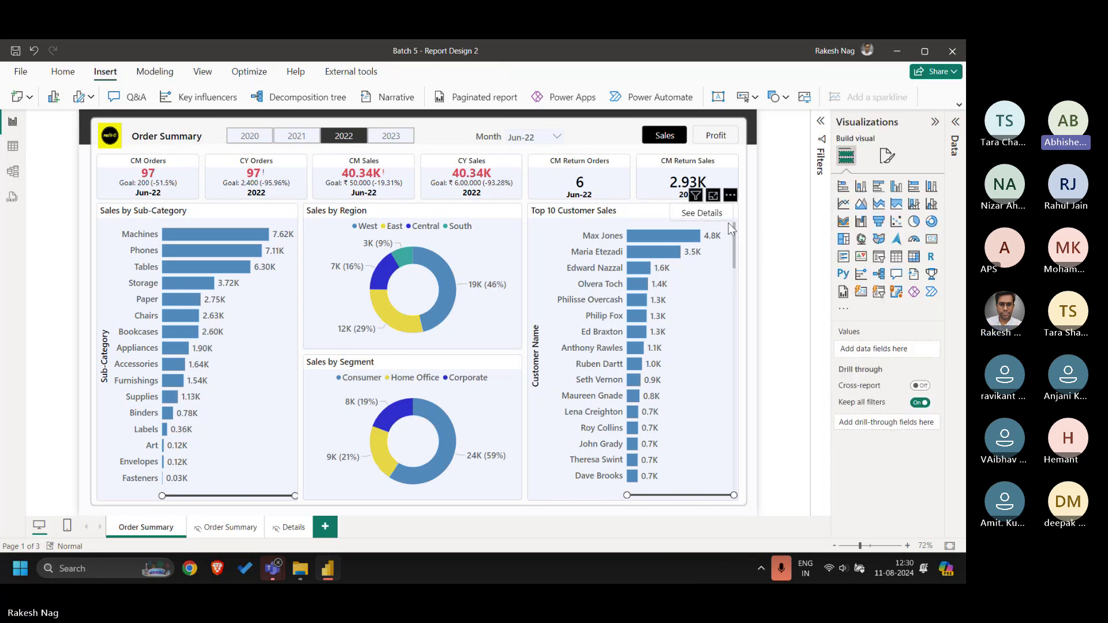
- Set the top padding of the See Details button's text to 0 px
left_click(701, 215)
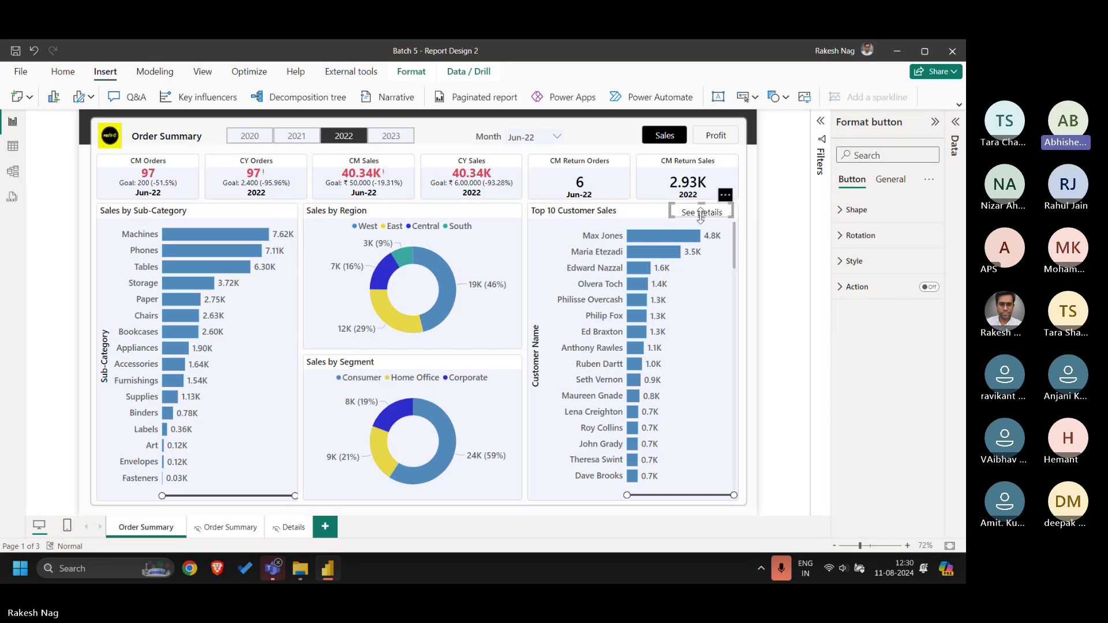
left_click(877, 261)
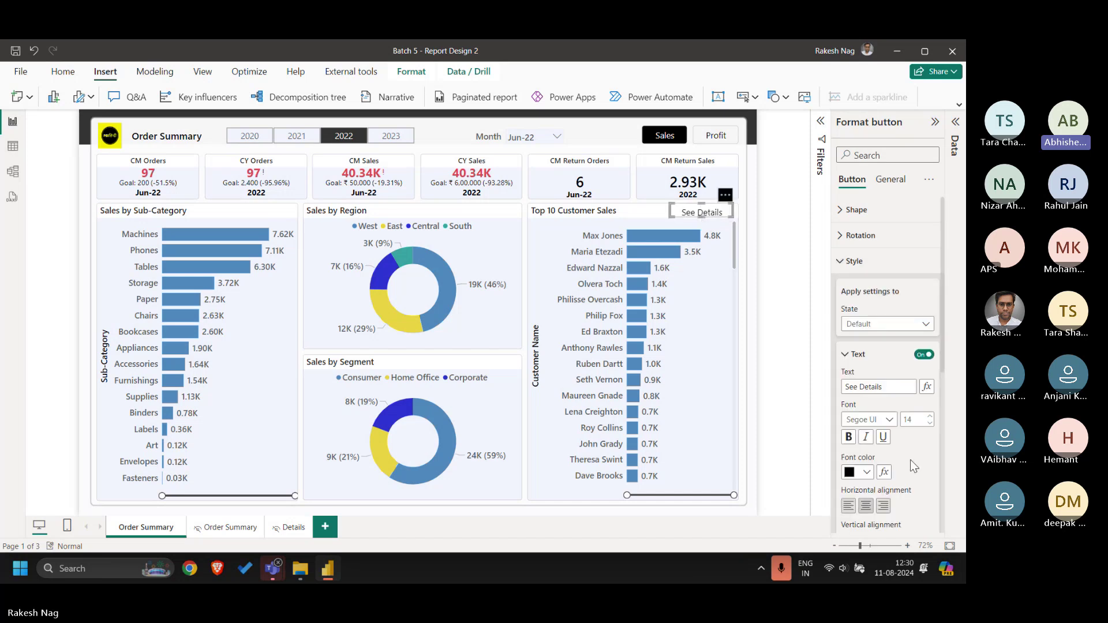
scroll(909, 459, "down", 3)
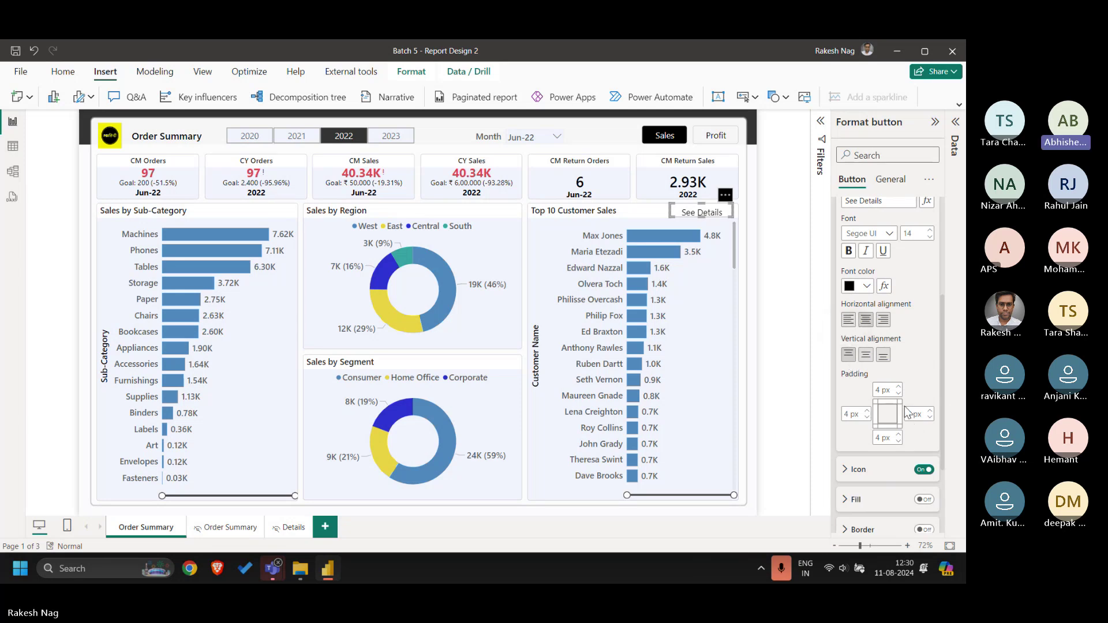
left_click(884, 391)
type("3")
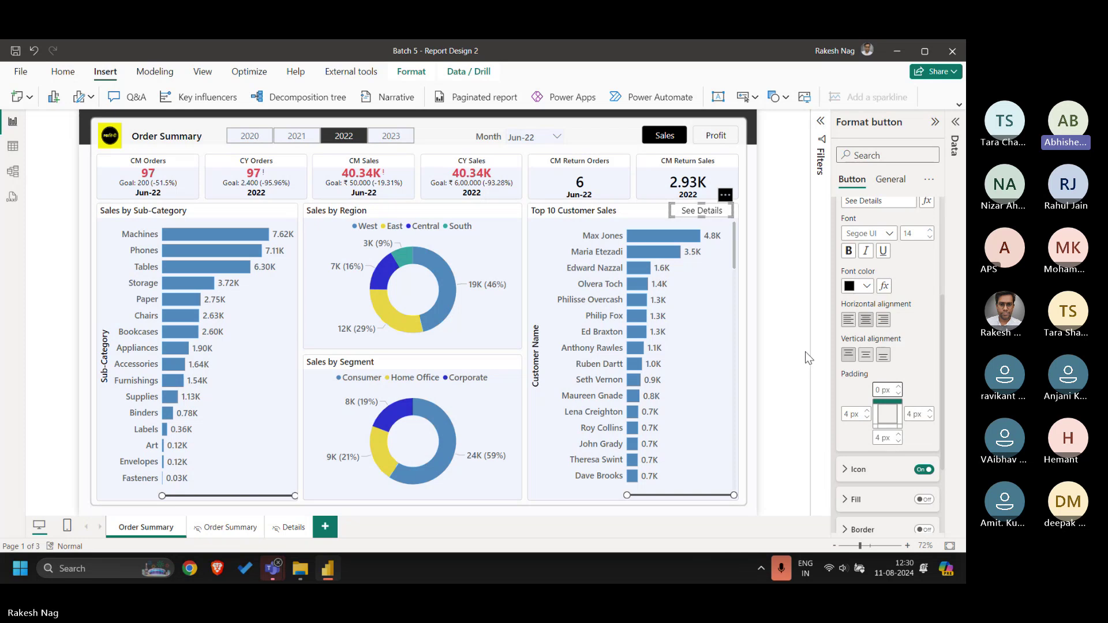
left_click(781, 343)
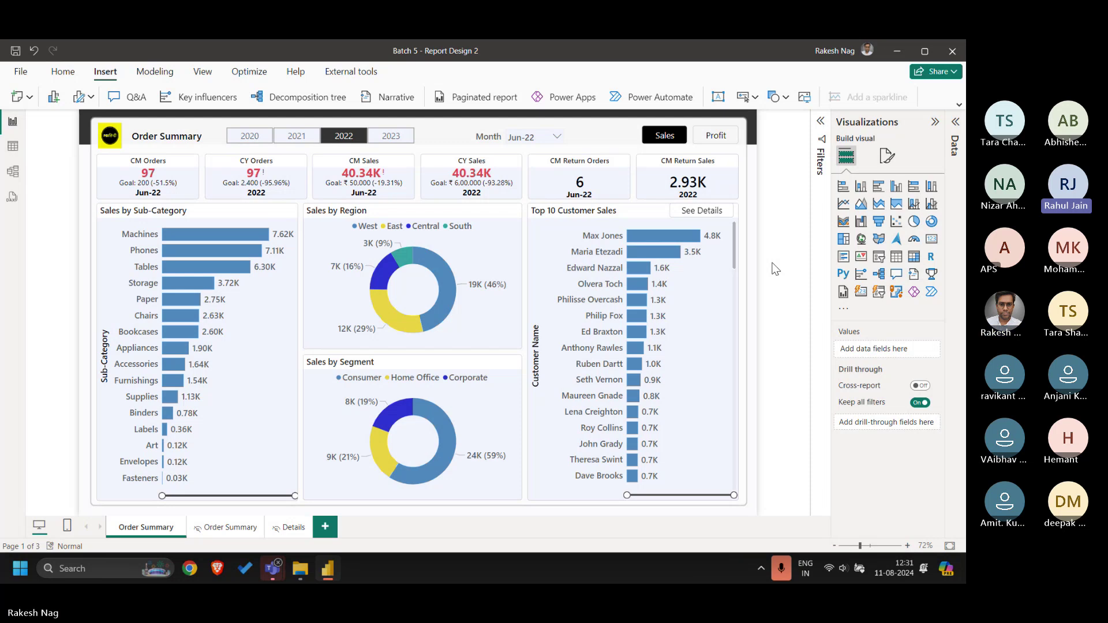
- Turn on the See Details button's action with type Drill through and destination Details
left_click(707, 213)
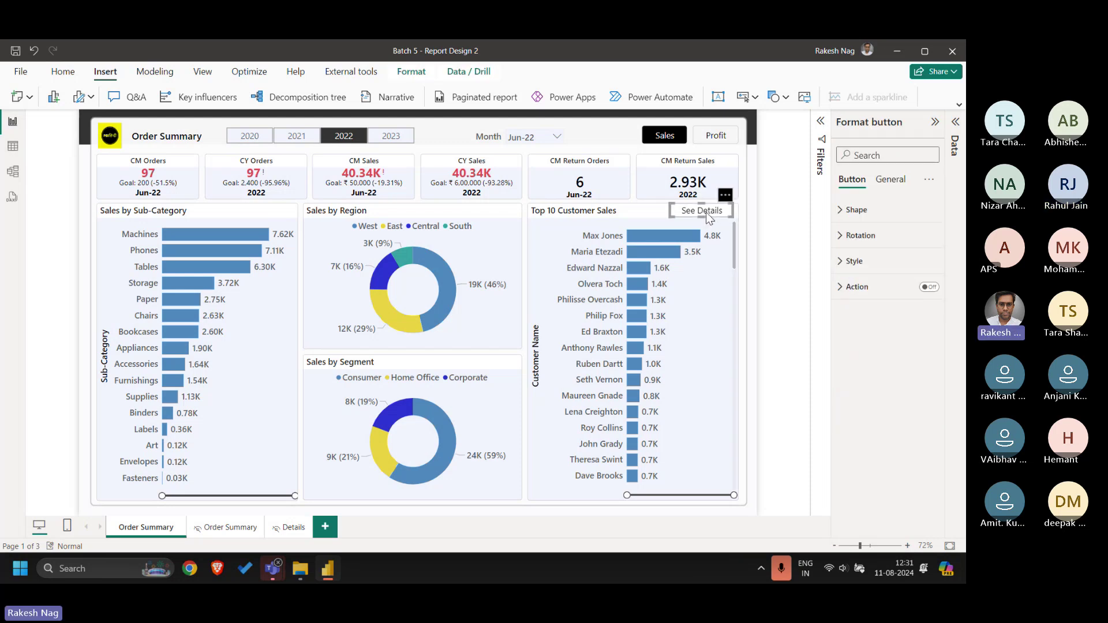
left_click(929, 288)
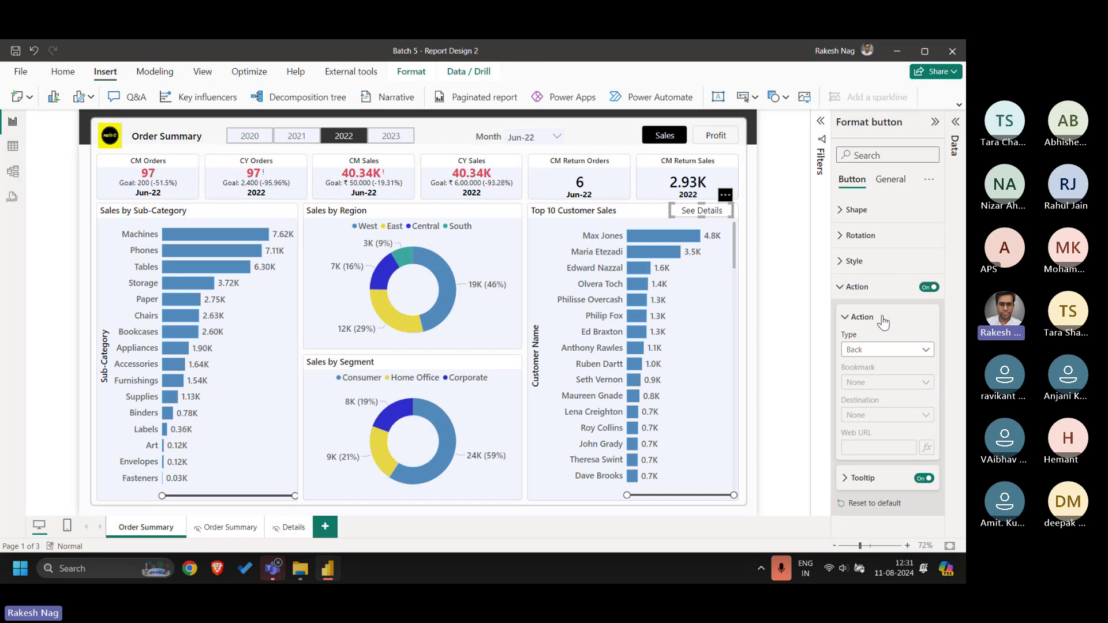
left_click(880, 350)
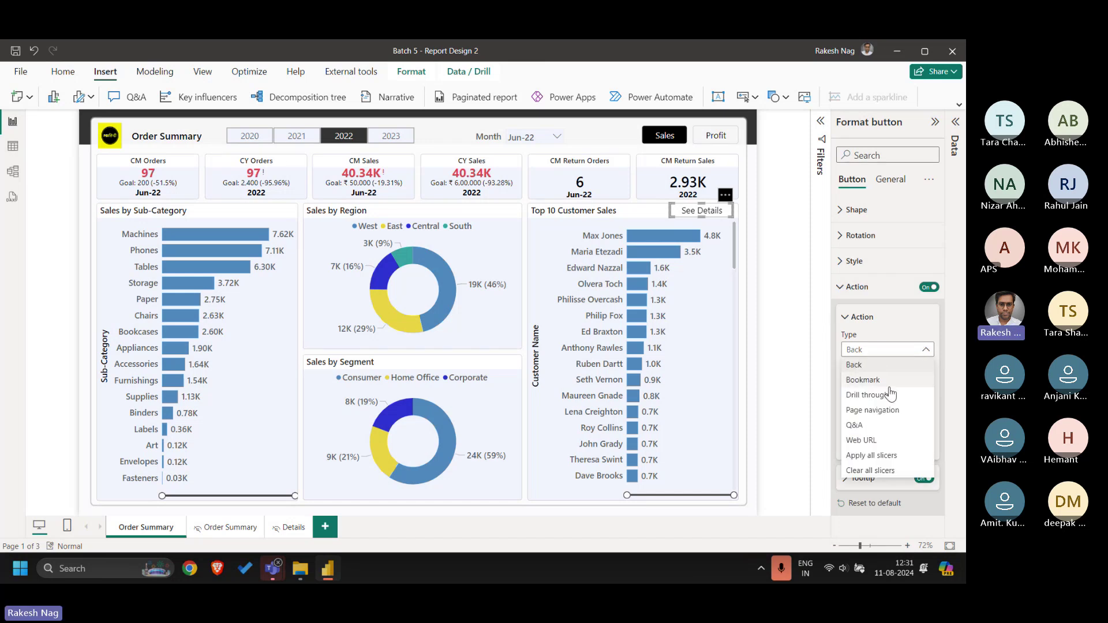
left_click(867, 395)
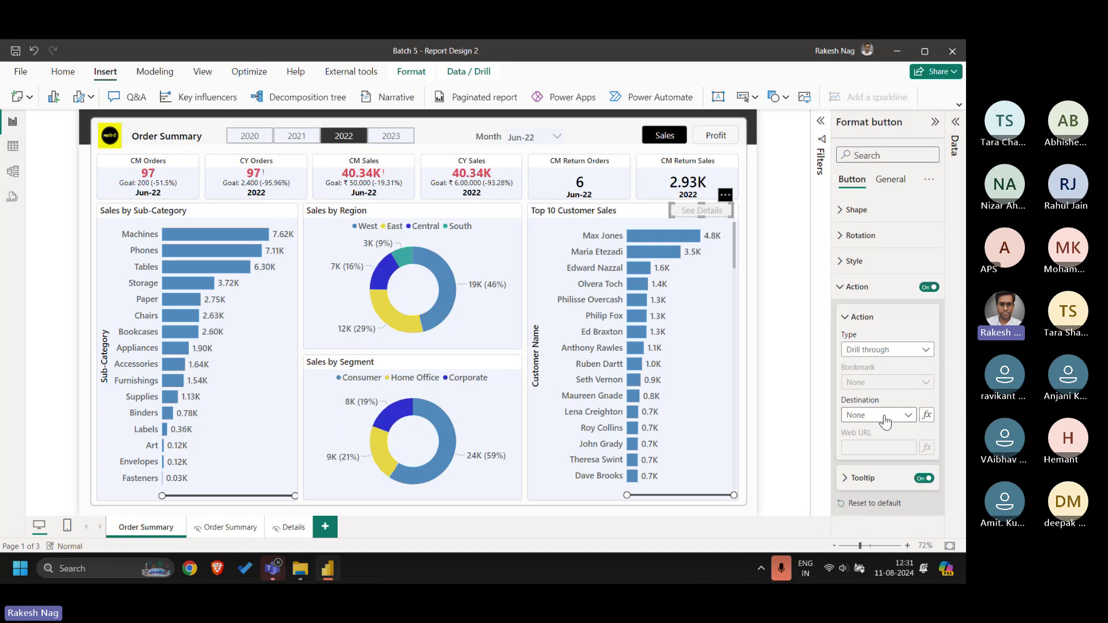
left_click(885, 421)
left_click(891, 443)
left_click(766, 293)
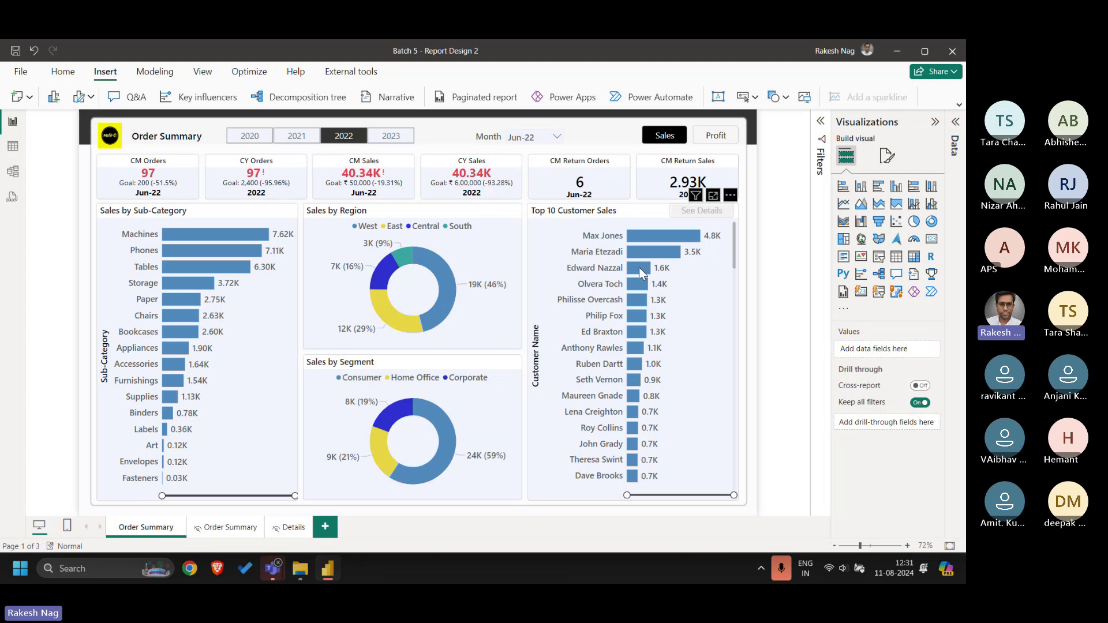
- Select single bars in the Top 10 Customer Sales chart to check whether the See Details button becomes available
left_click(633, 381)
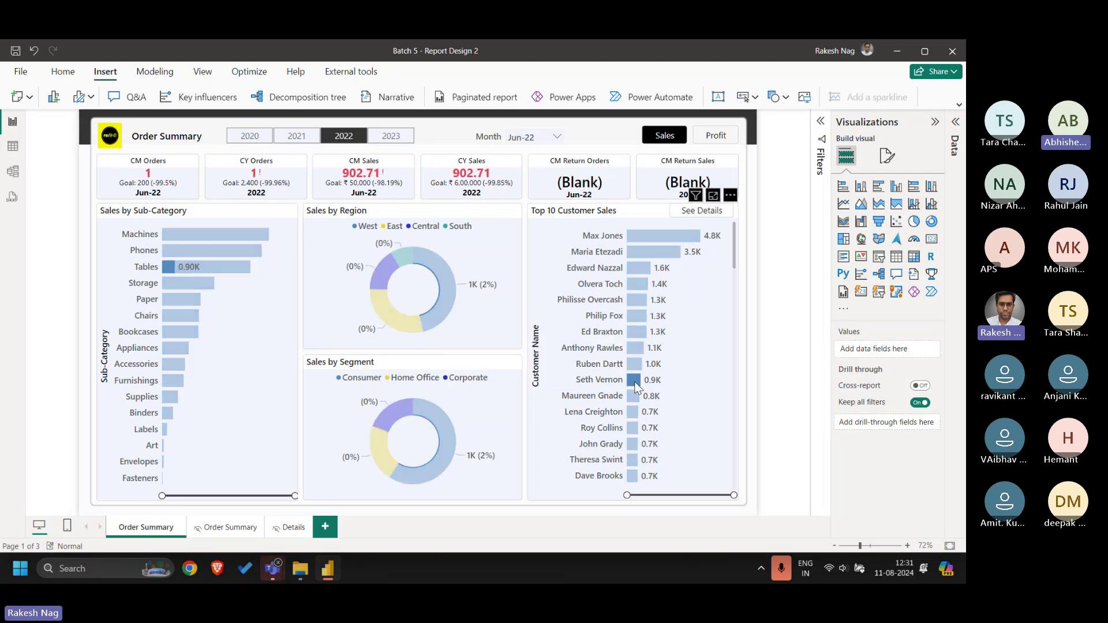
left_click(633, 380)
left_click(632, 411)
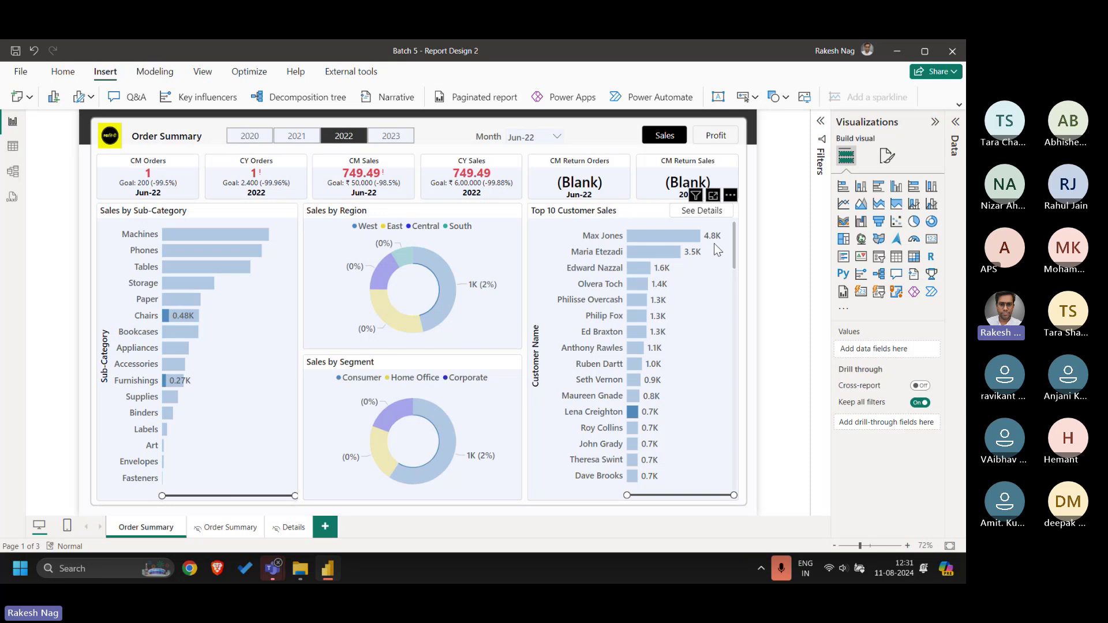
- Select the 1.0K customer bar, drill through to the Details page with See Details, and go back to Order Summary
left_click(633, 365)
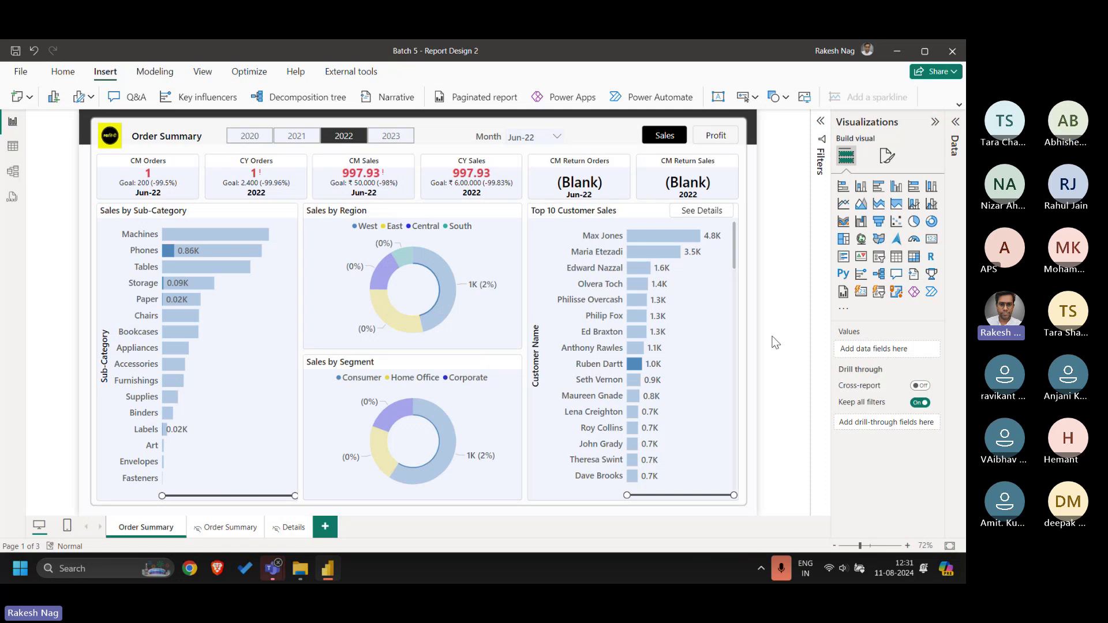
left_click(709, 214, "ctrl")
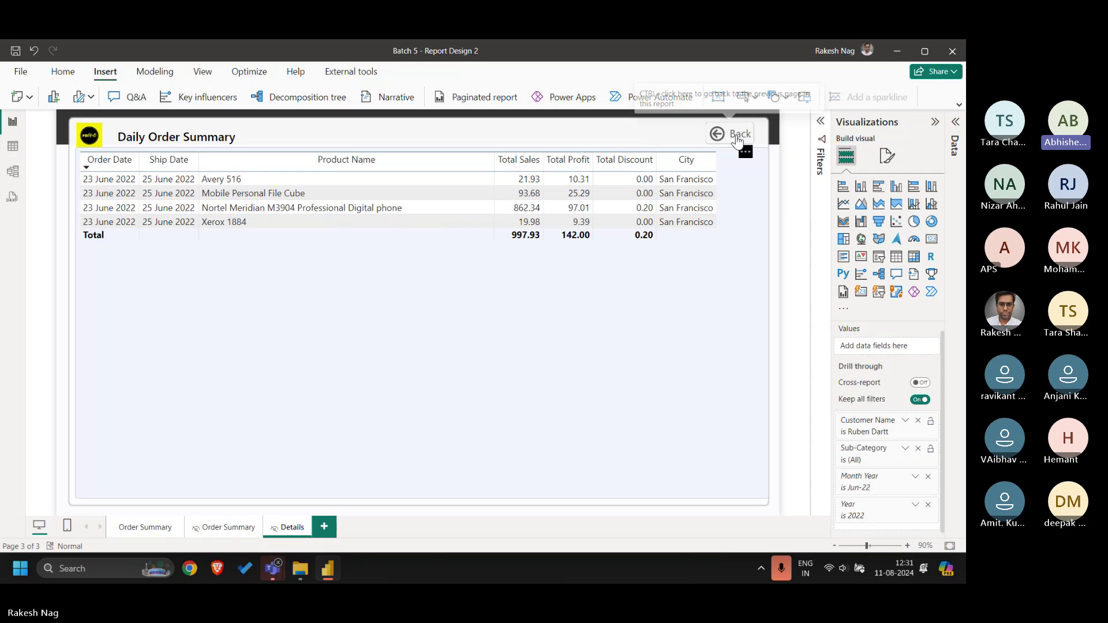
left_click(737, 140)
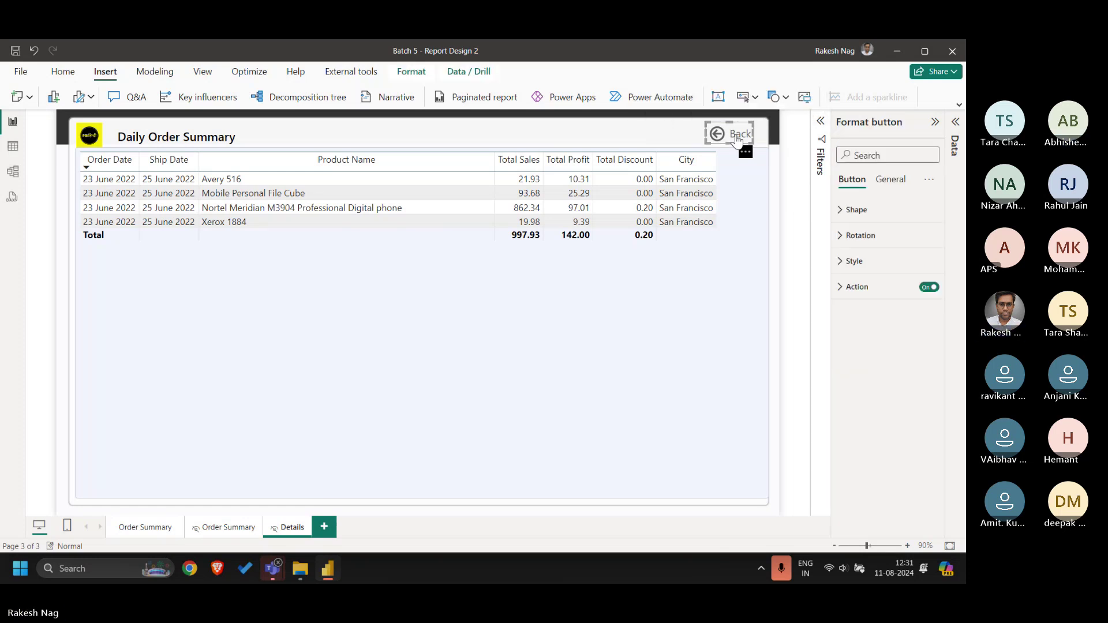
left_click(737, 140, "ctrl")
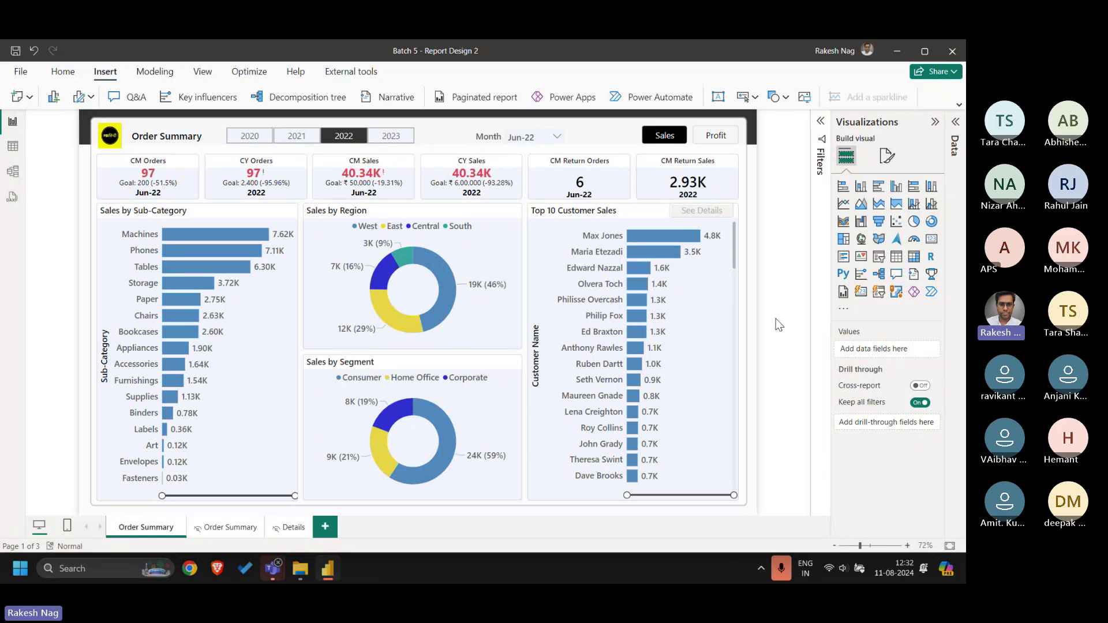
- Compare the See Details button's availability with several customer bars selected together and with one bar selected, and clear the selection
left_click(637, 332)
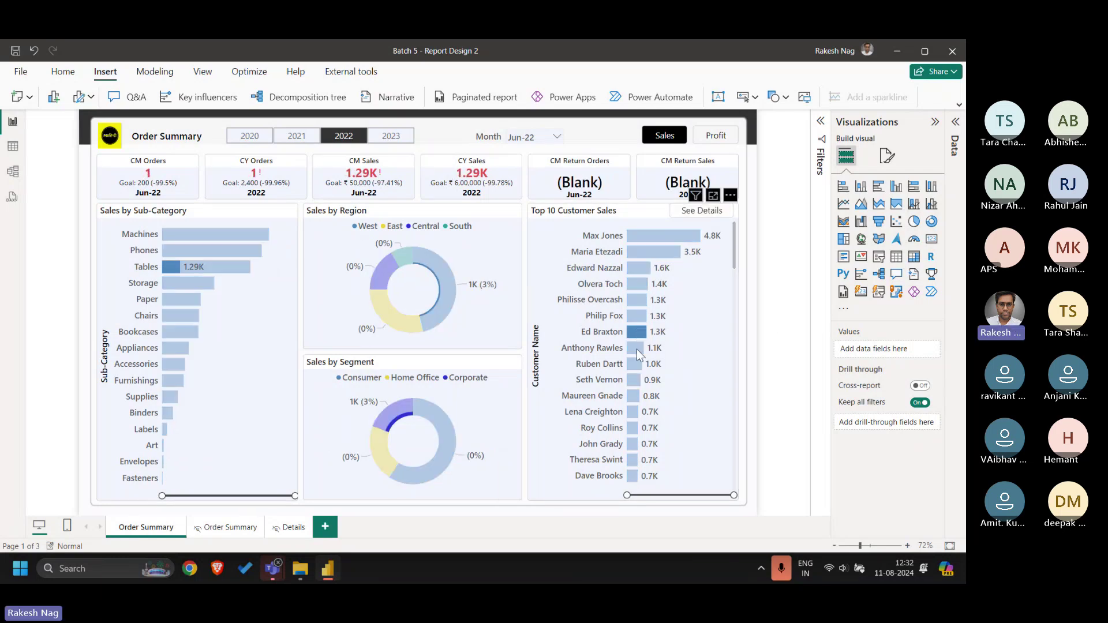
left_click(635, 348, "ctrl")
left_click(635, 363, "ctrl")
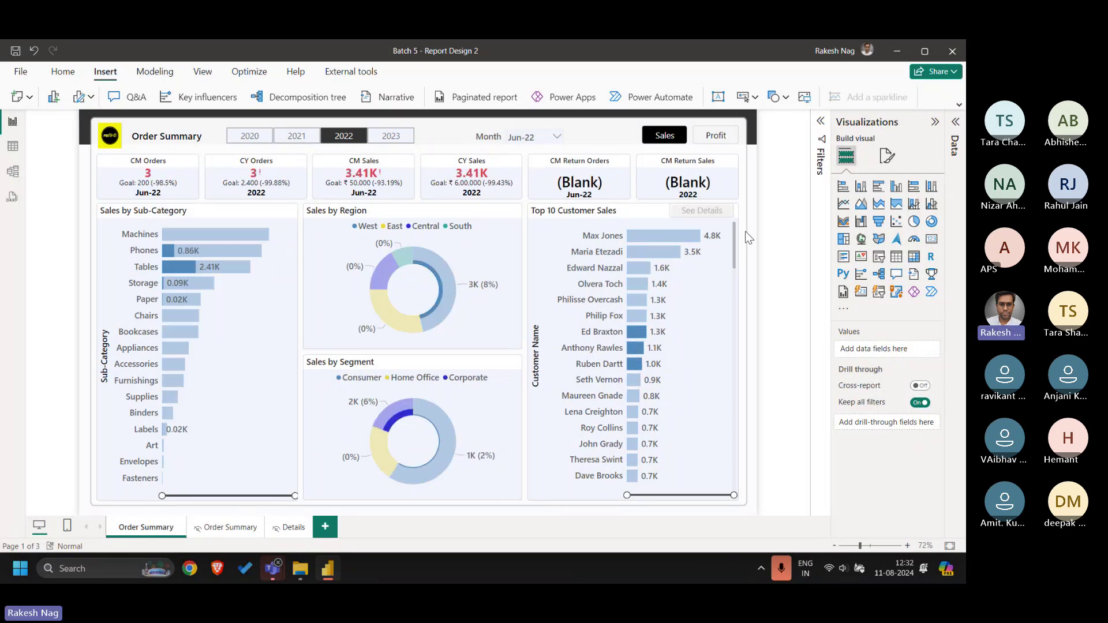
left_click(638, 330)
left_click(637, 316)
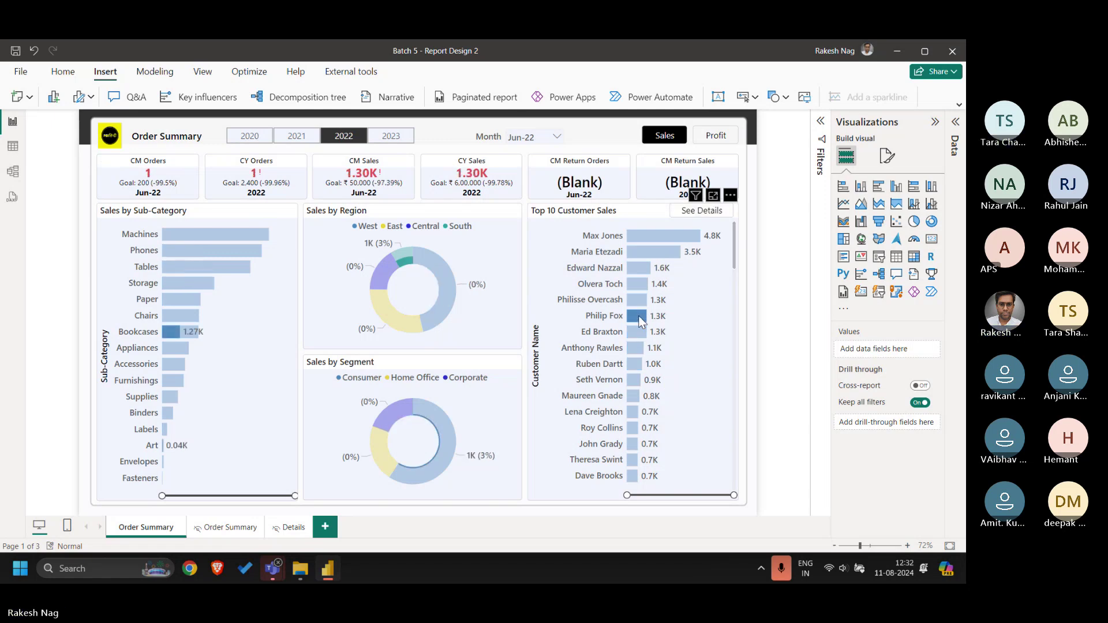
left_click(637, 332, "ctrl")
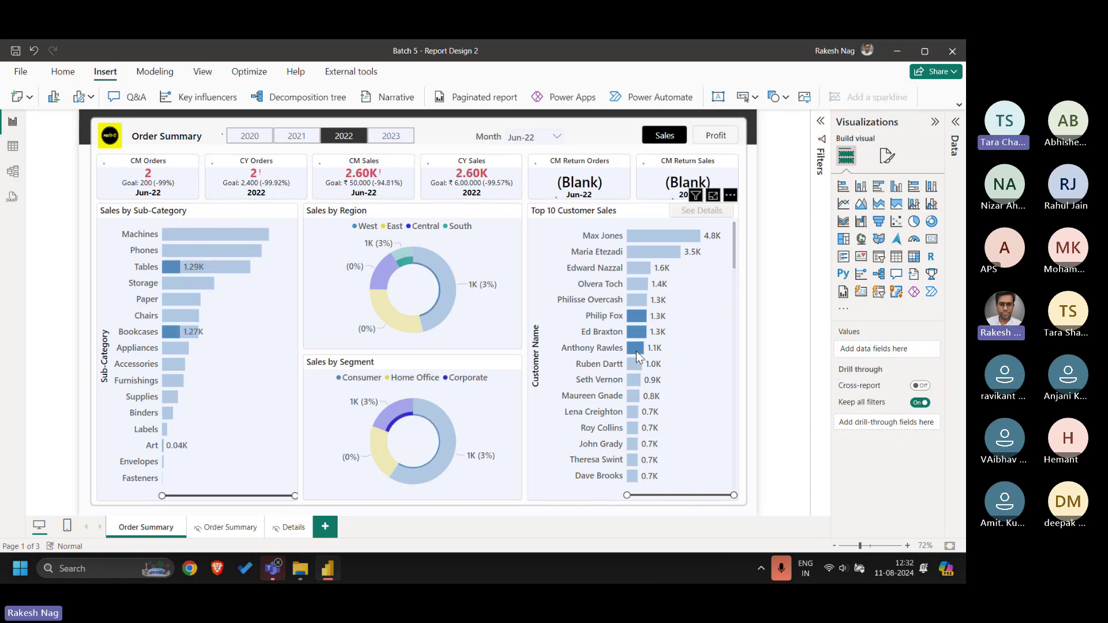
left_click(636, 350, "ctrl")
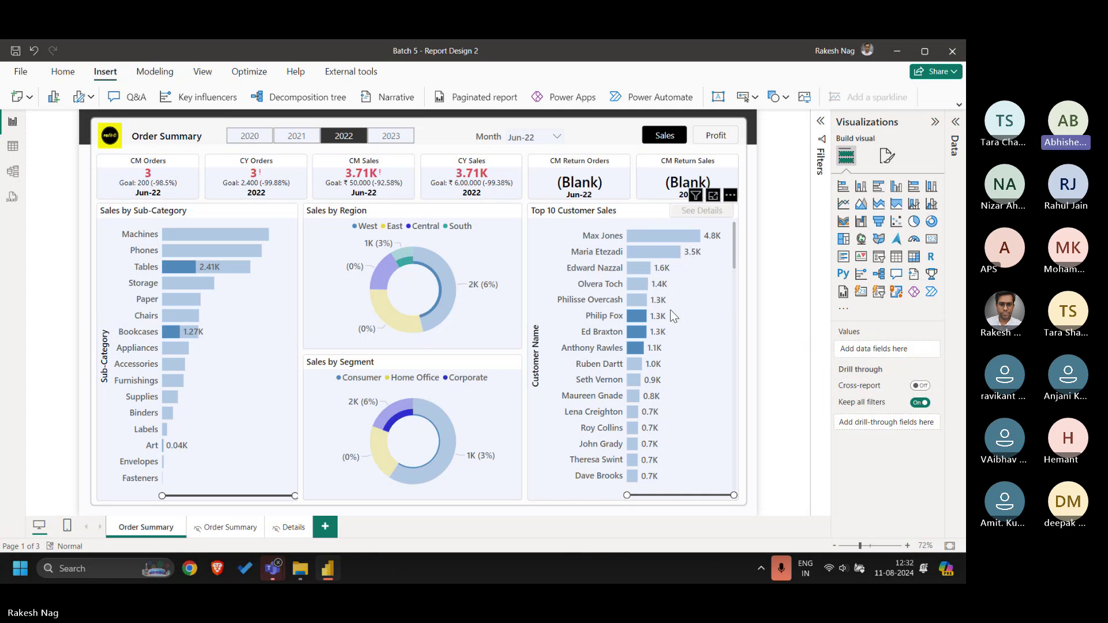
left_click(640, 300)
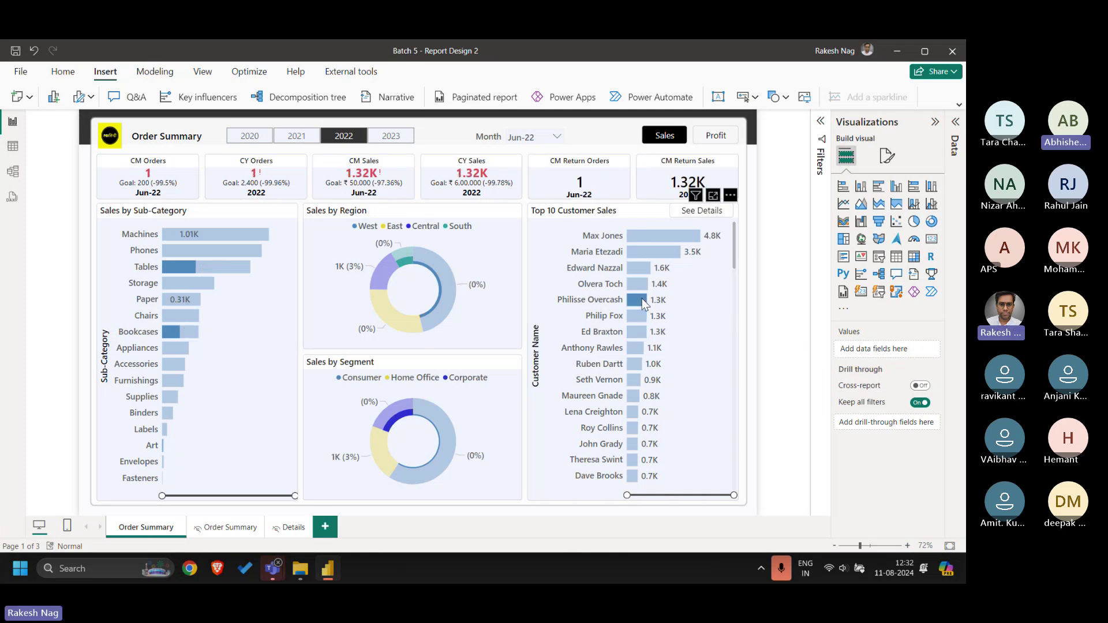
left_click(635, 350)
left_click(635, 351)
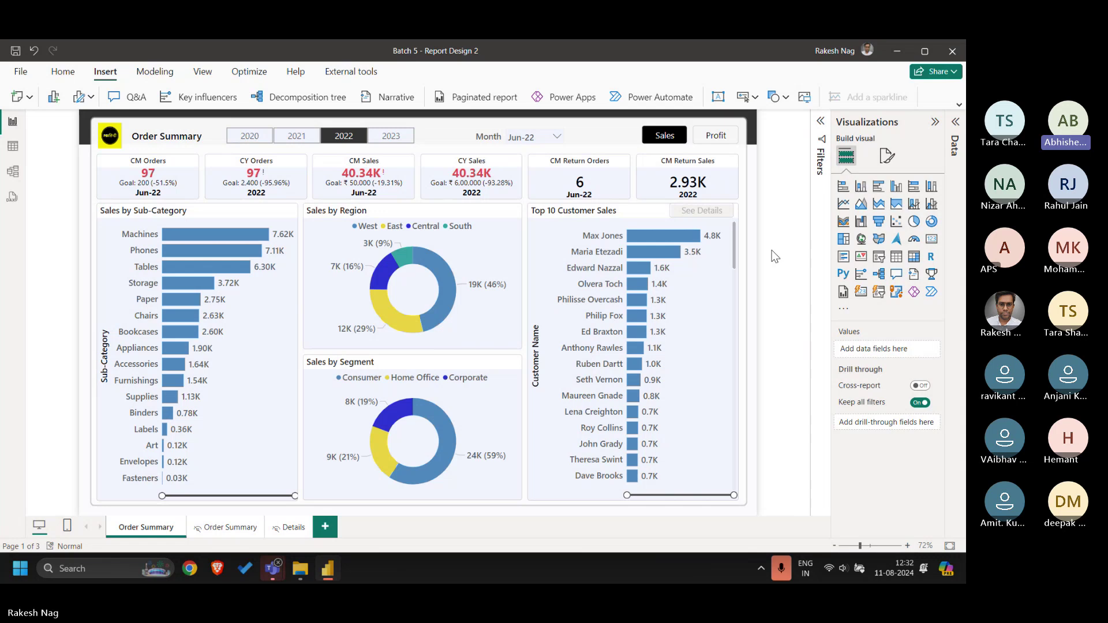
- Review the See Details button's drill-through action settings and deselect the button
left_click(721, 219)
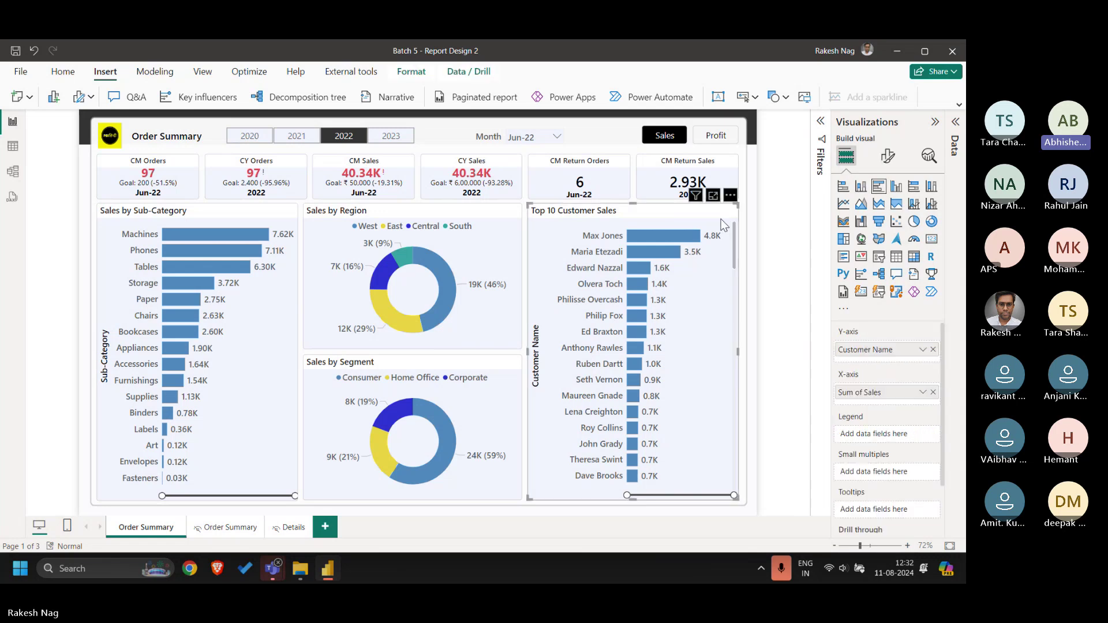
key("Escape")
left_click(722, 212)
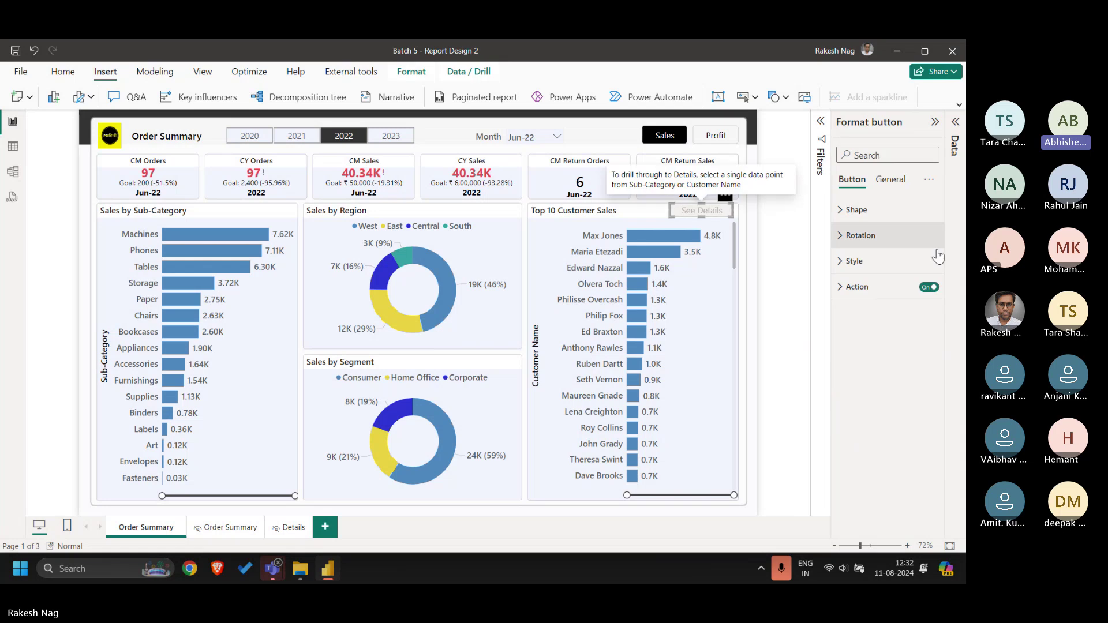
left_click(894, 287)
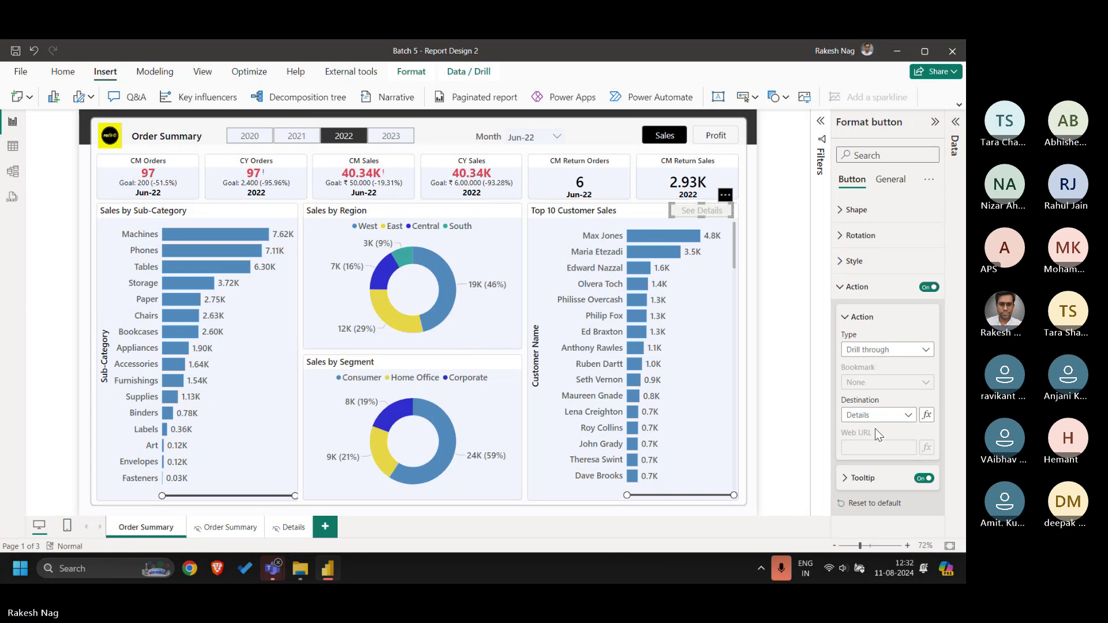
left_click(787, 250)
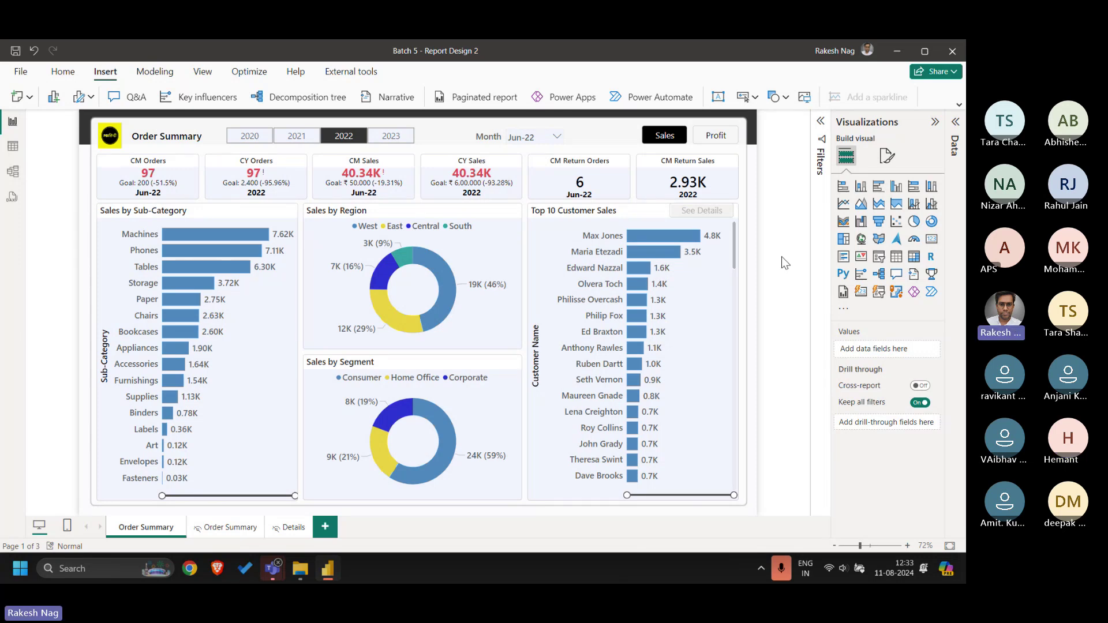
- Examine the destination choices in the See Details button's drill-through action and the drill-through targets offered for a customer bar
left_click(738, 247)
left_click(772, 234)
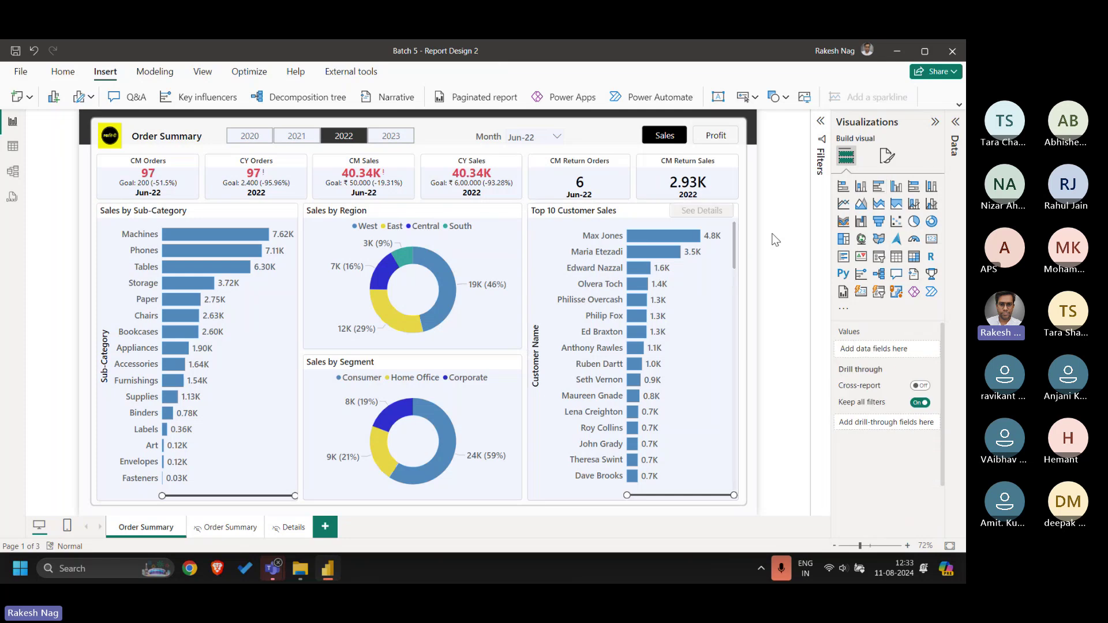
left_click(721, 211)
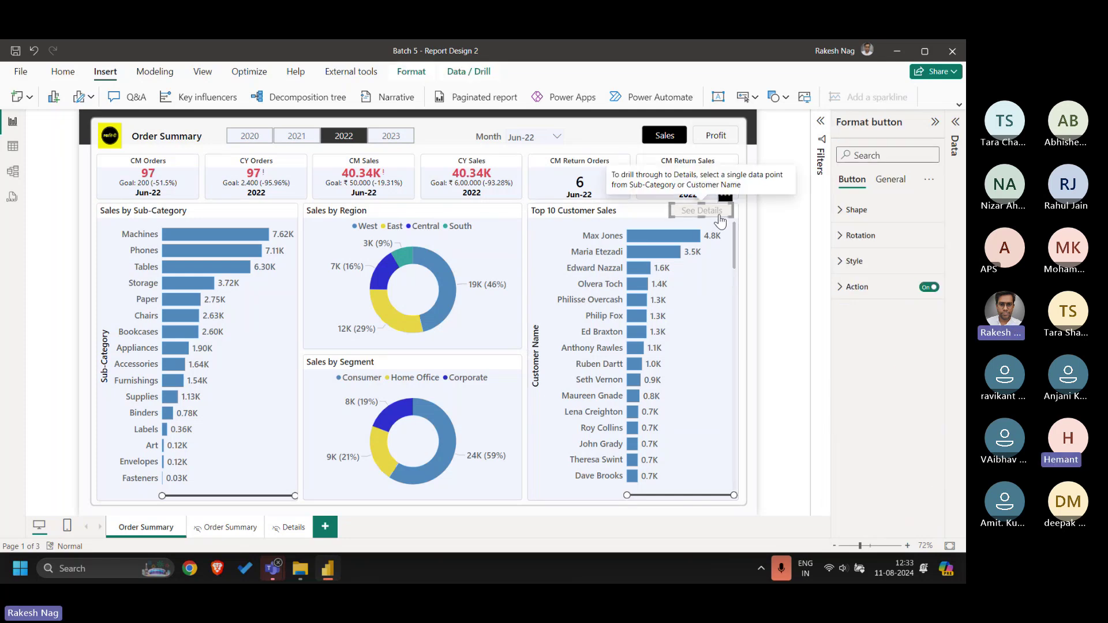
left_click(857, 291)
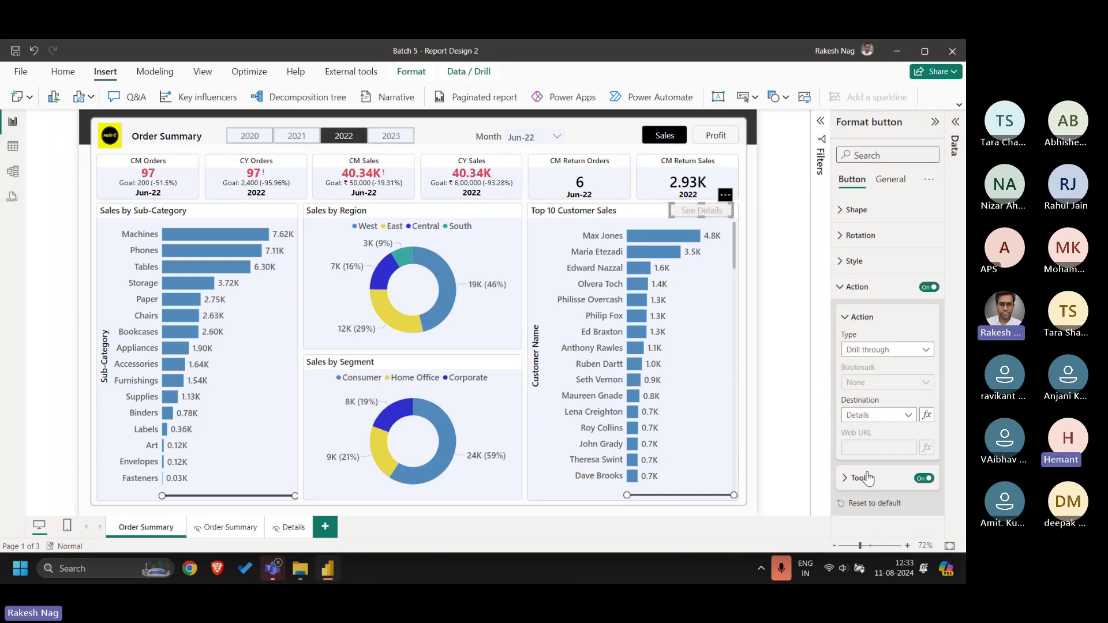
left_click(908, 416)
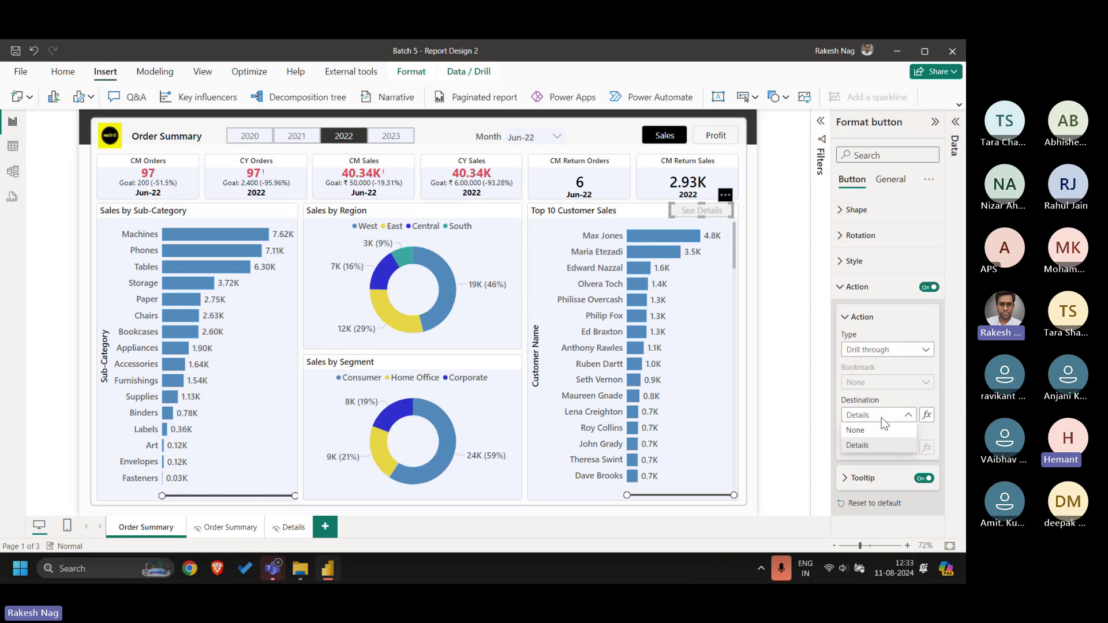
left_click(767, 359)
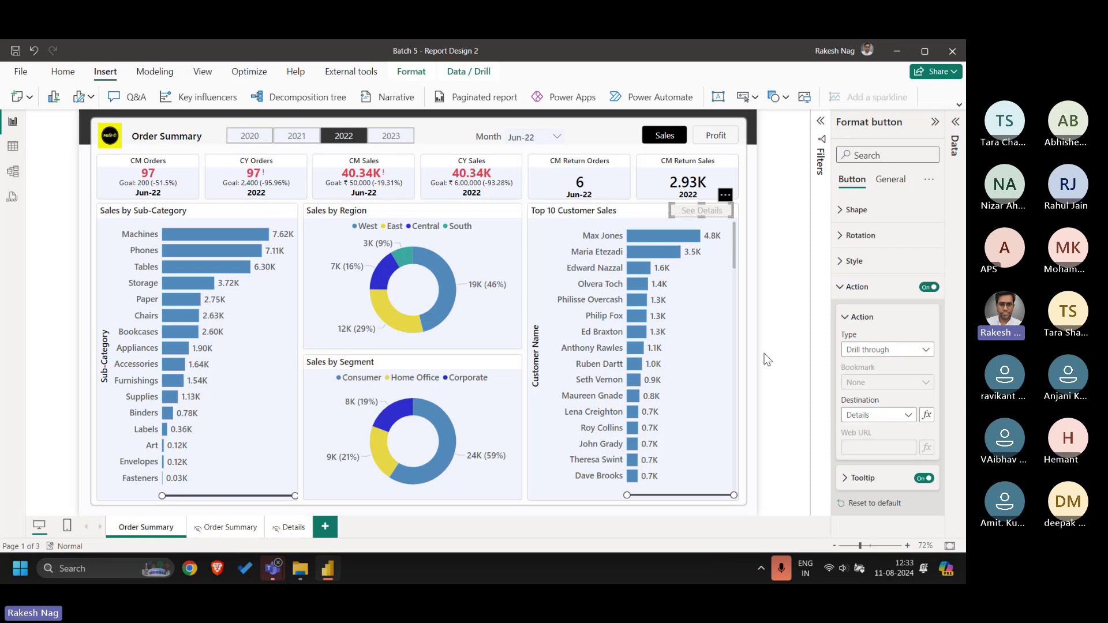
right_click(637, 319)
mouse_move(720, 404)
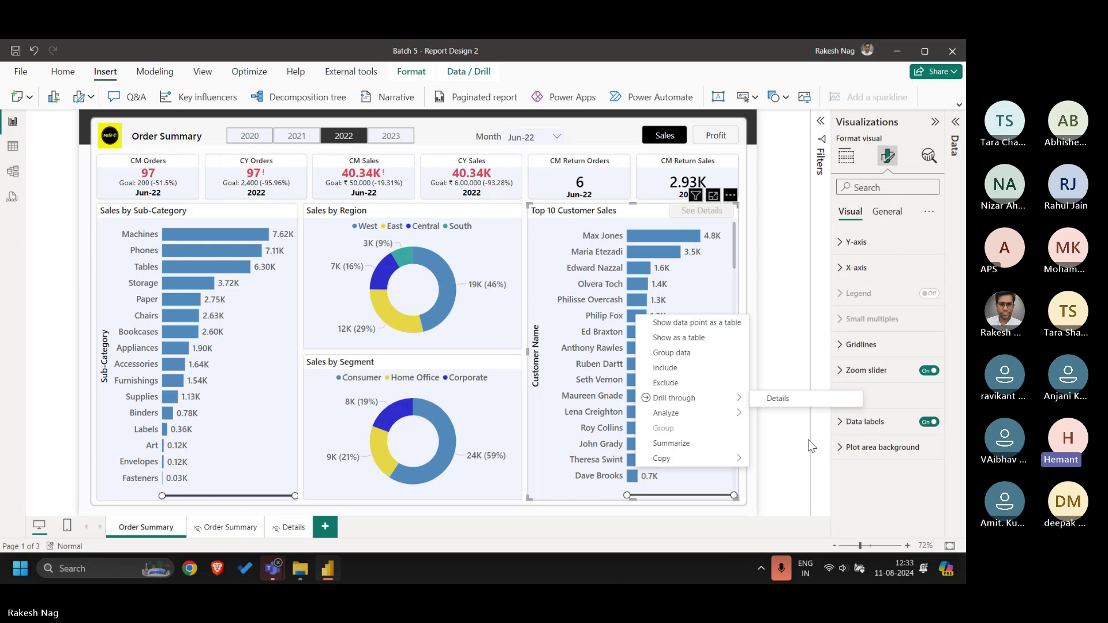
- Rename the Details page to Order Details
left_click(295, 527)
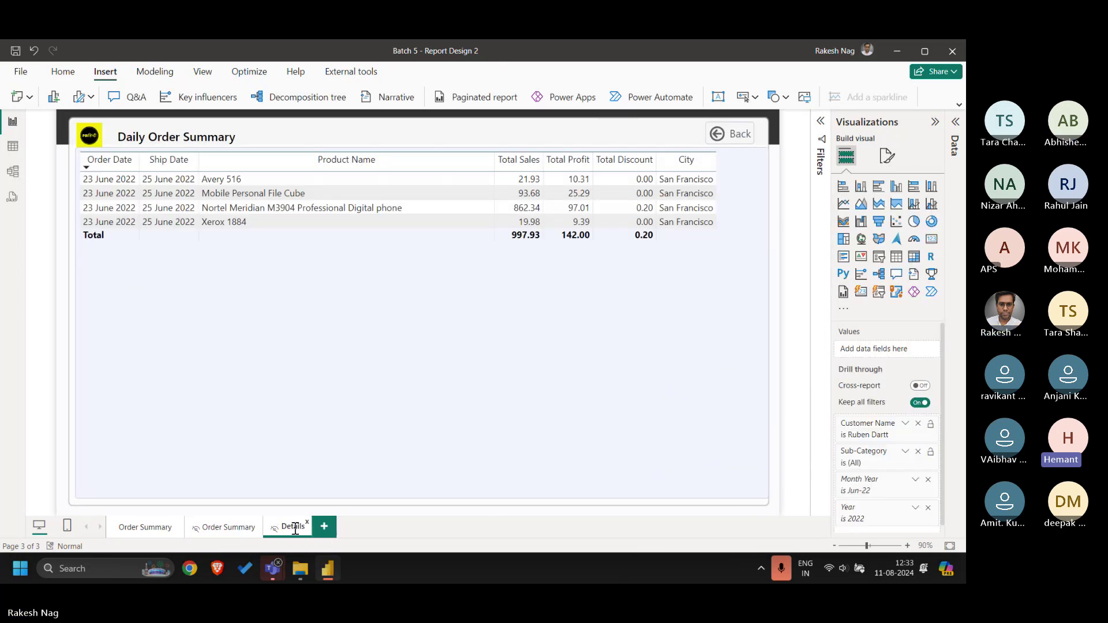
type("Order")
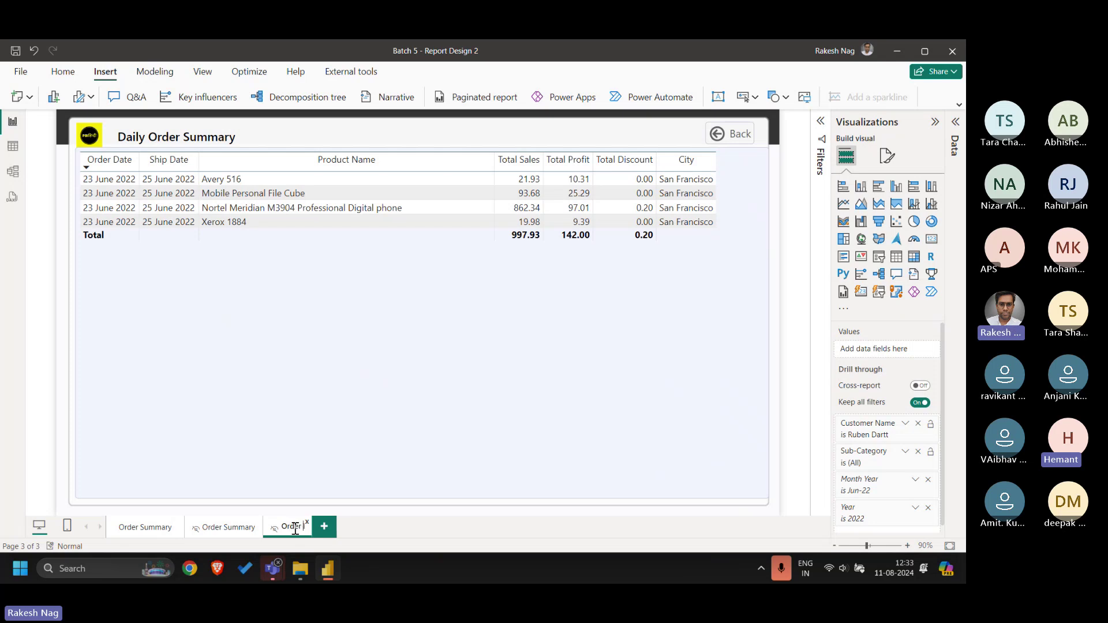
key("Return")
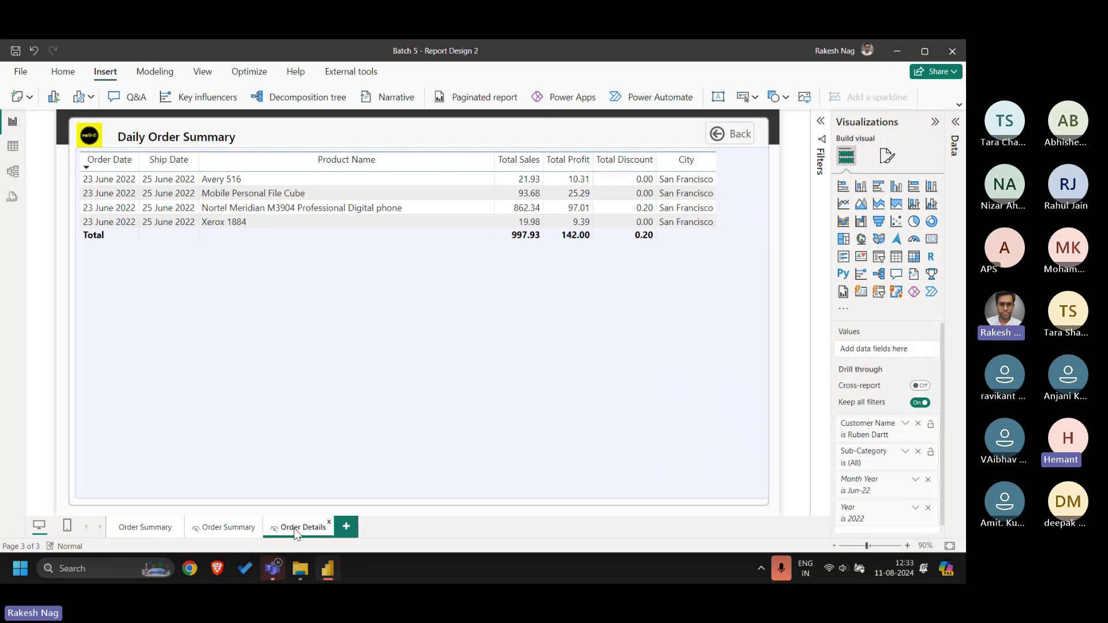
- Duplicate the Order Details page and rename the copy Customer Details
right_click(300, 529)
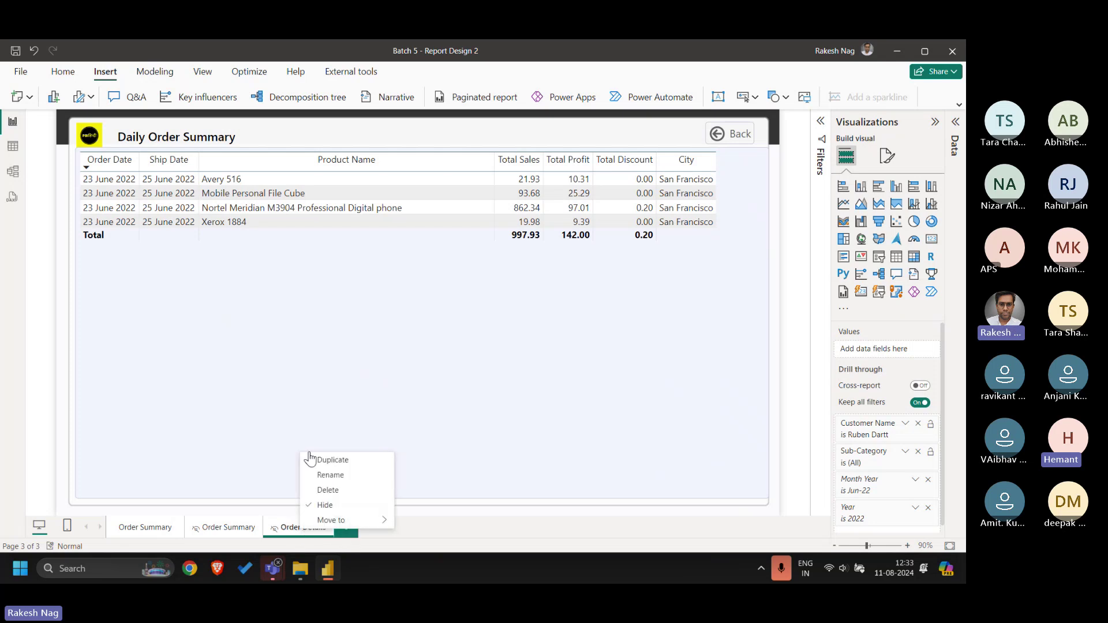
left_click(345, 460)
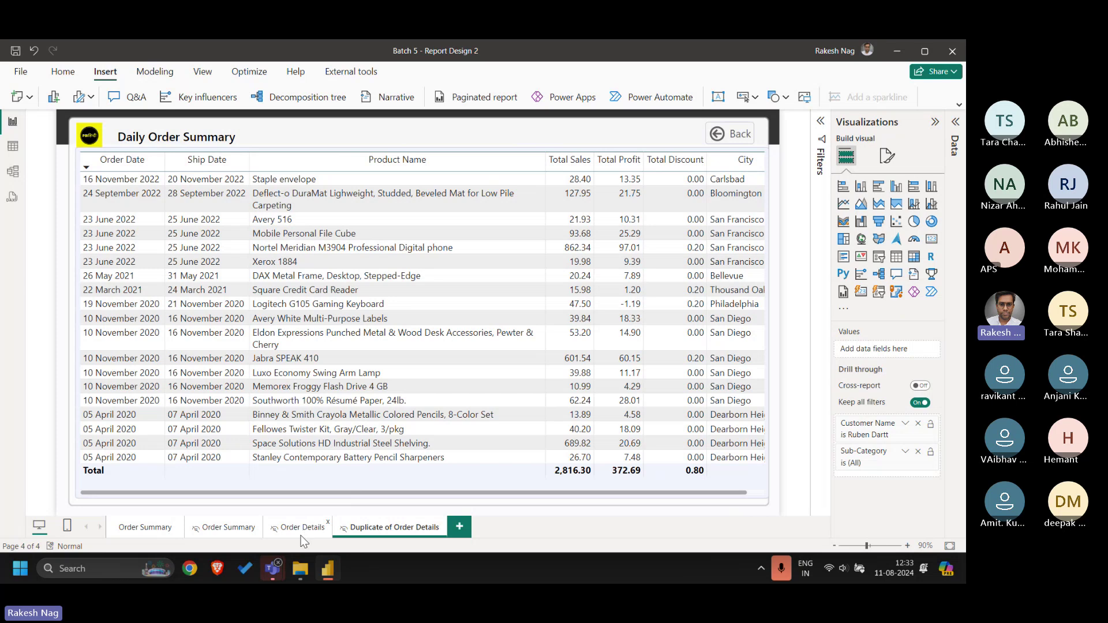
double_click(388, 528)
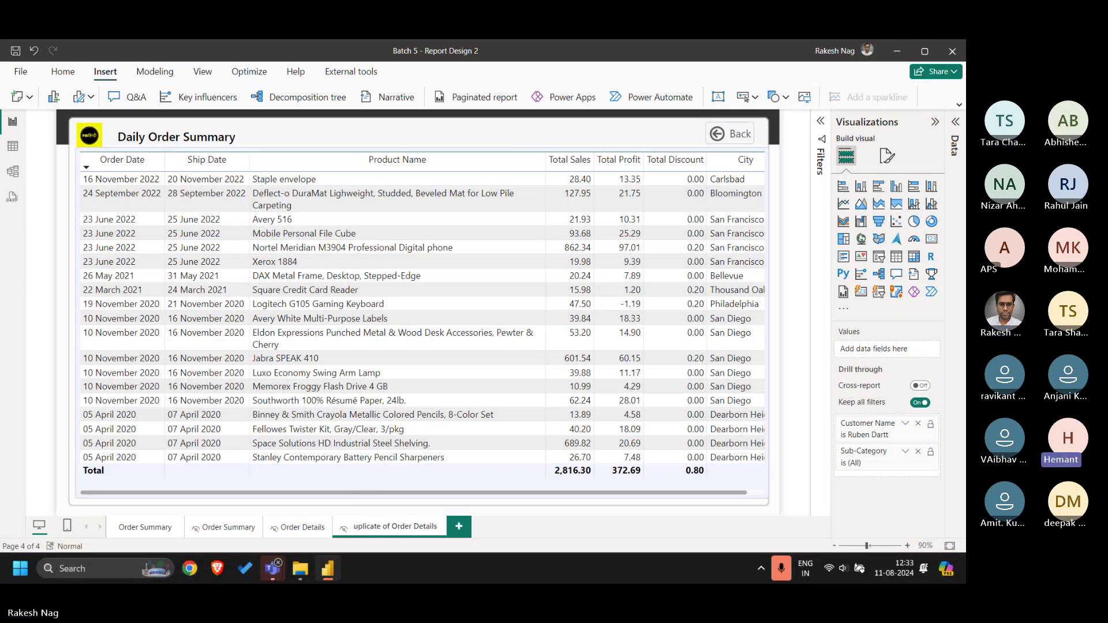
key("Delete")
key("Delete")
key("Delete")
key("Delete")
key("Delete")
key("Delete")
key("Delete")
key("Delete")
key("Delete")
key("Delete")
key("Delete")
key("Delete")
key("Delete")
key("Delete")
key("Delete")
key("Delete")
key("Delete")
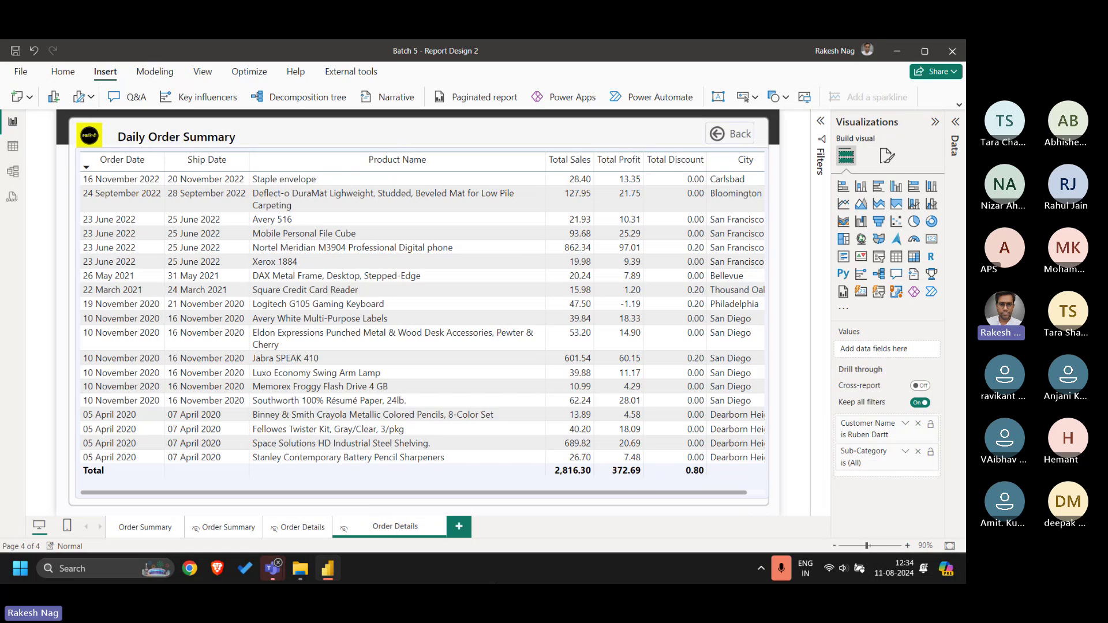
type("Custoe")
key("Return")
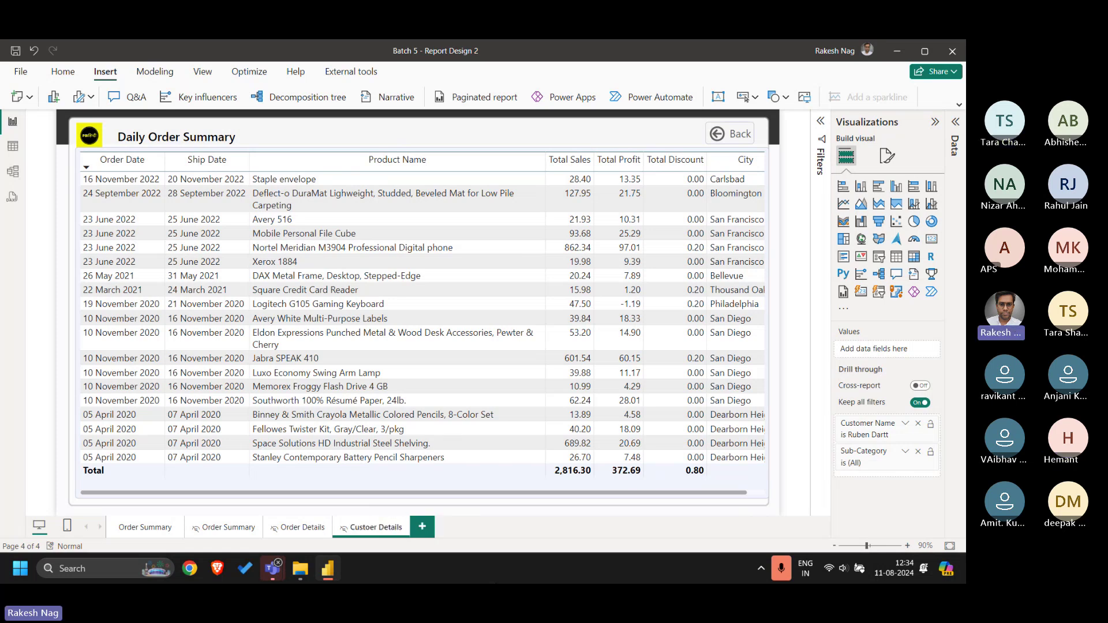
double_click(378, 527)
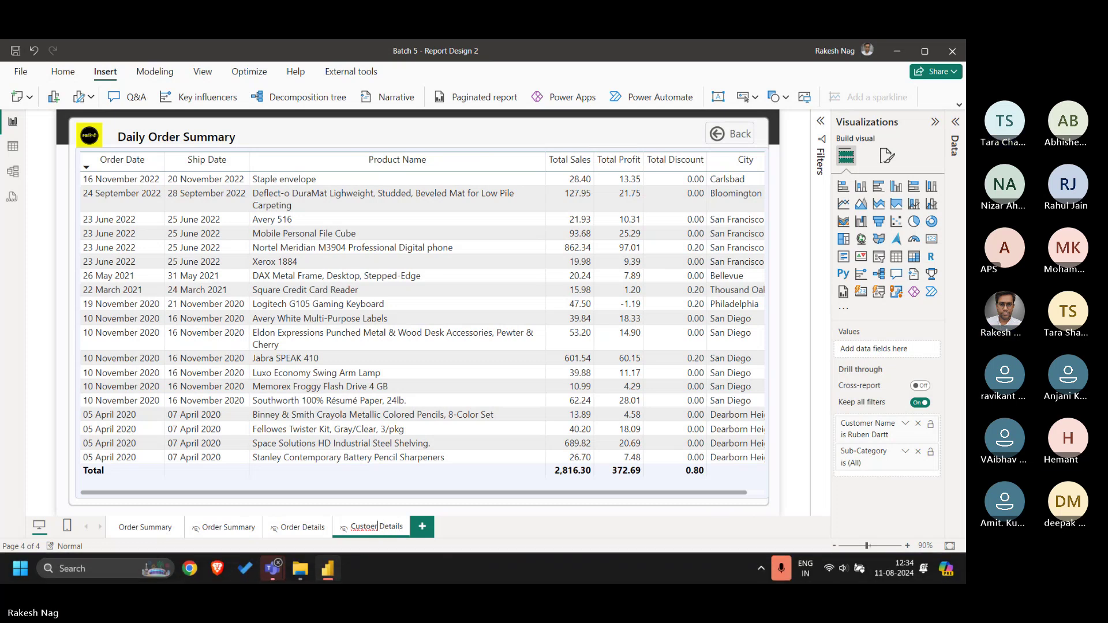
left_click(370, 527)
type("m")
key("Return")
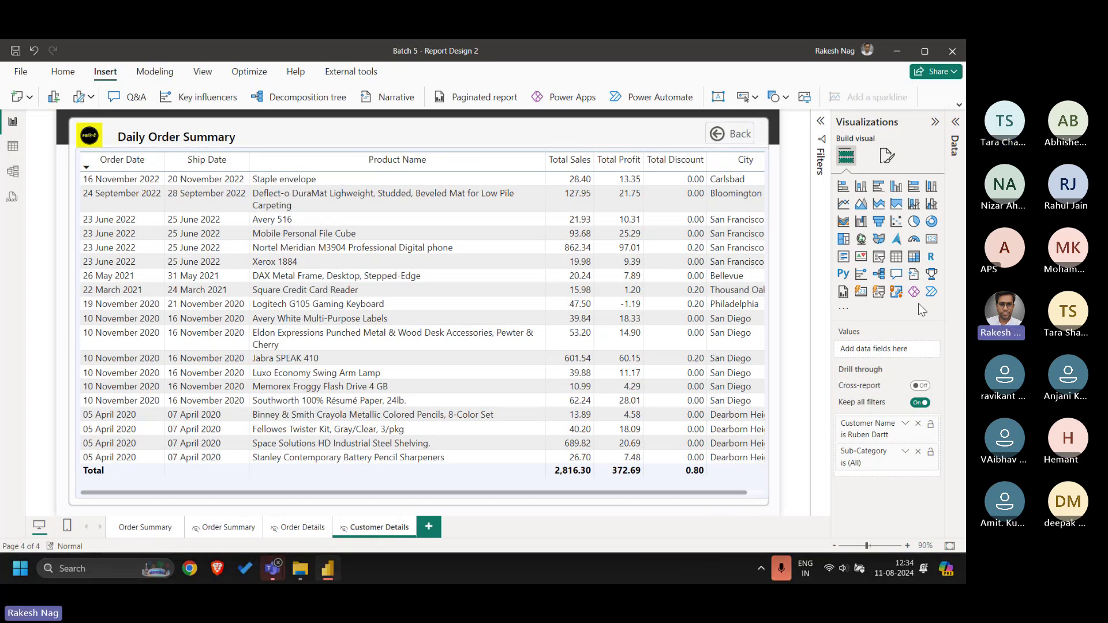
- Add Customer ID and Customer Name as the first two columns of the table on the Customer Details page
left_click(512, 494)
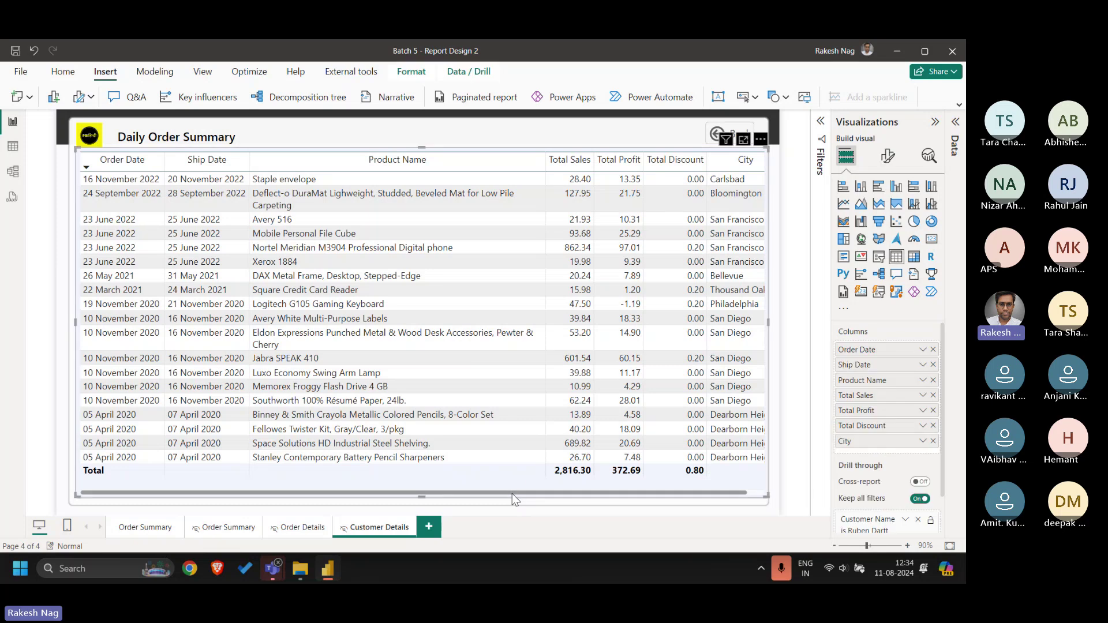
left_click(956, 119)
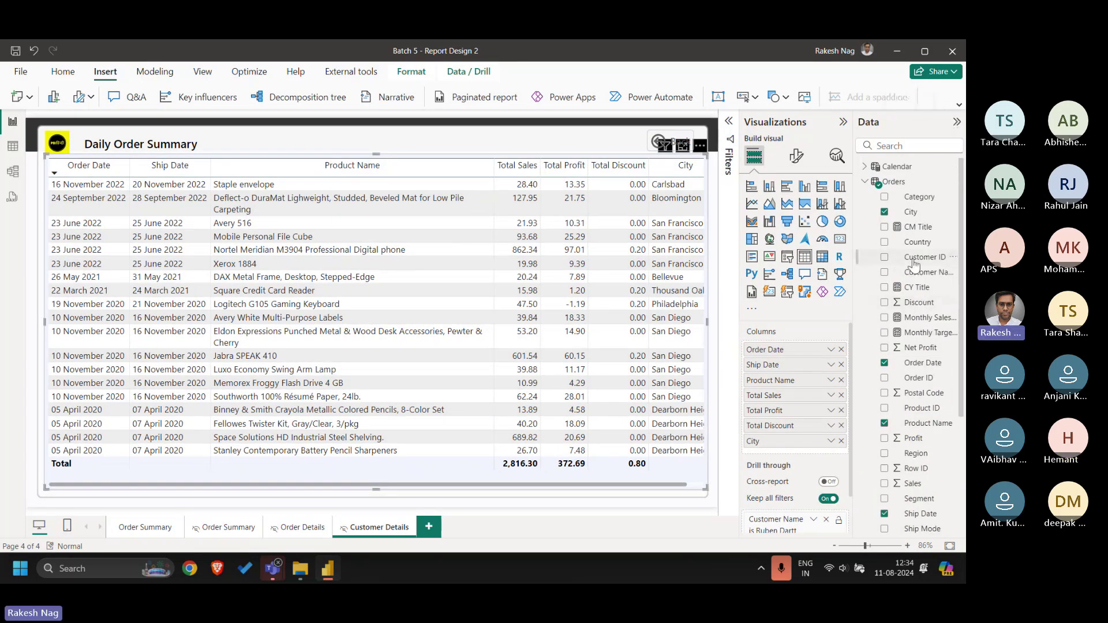
left_click_drag(917, 257, 802, 351)
left_click_drag(911, 277, 805, 363)
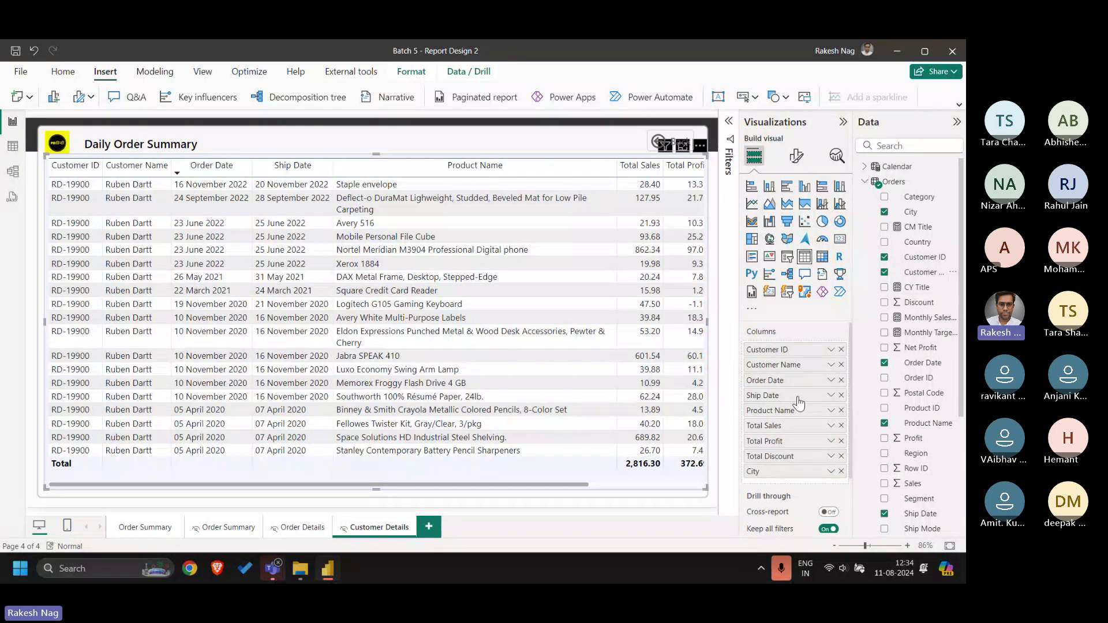
- Remove the Ship Date column from the customer table and move City directly after Customer Name
left_click(841, 395)
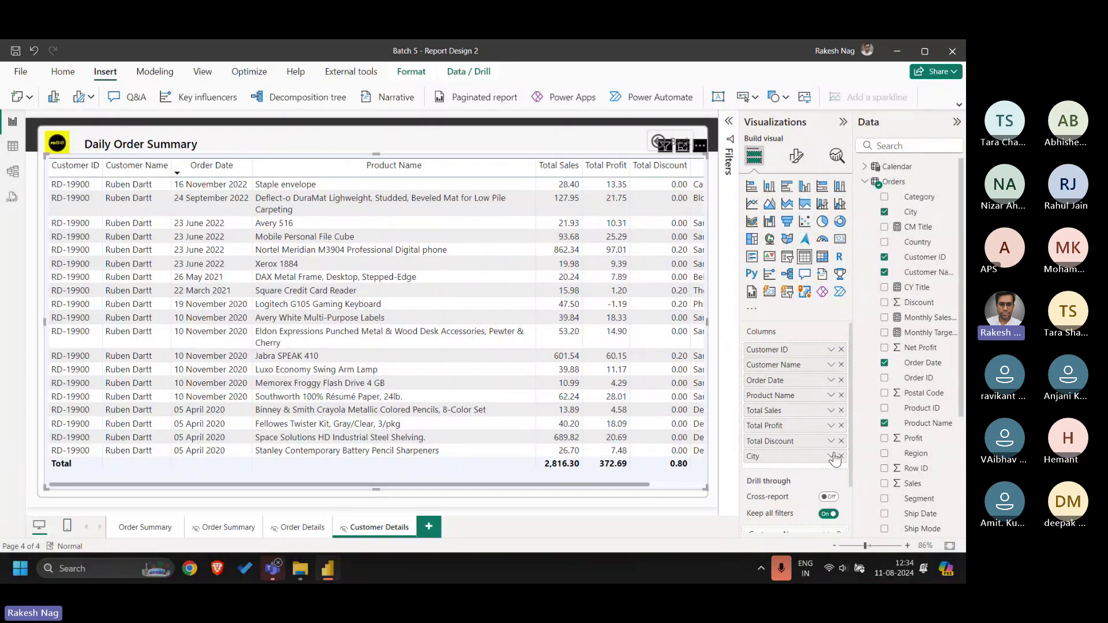
left_click_drag(796, 463, 822, 382)
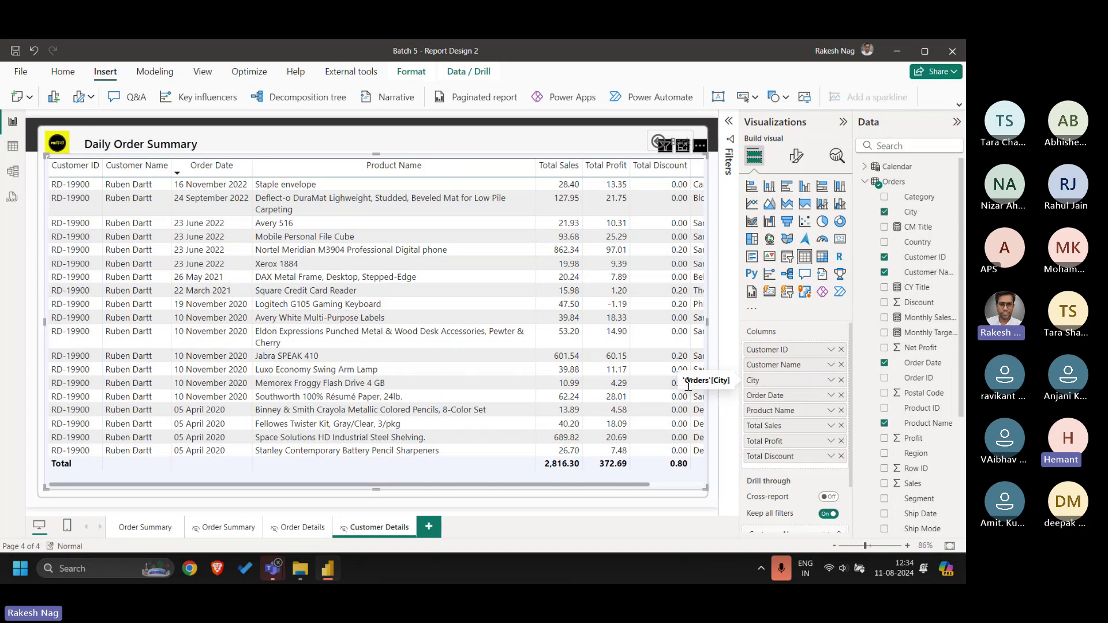
scroll(688, 388, "left", 3)
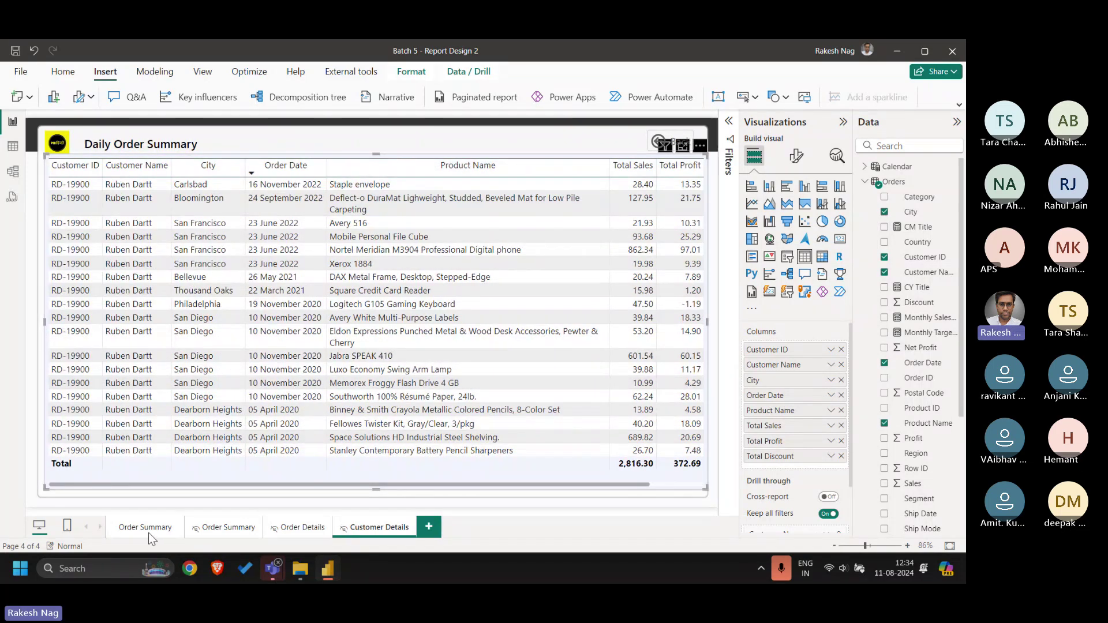
- Remove the Customer Name and Sub-Category drill-through fields from the Customer Details page
scroll(783, 442, "down", 2)
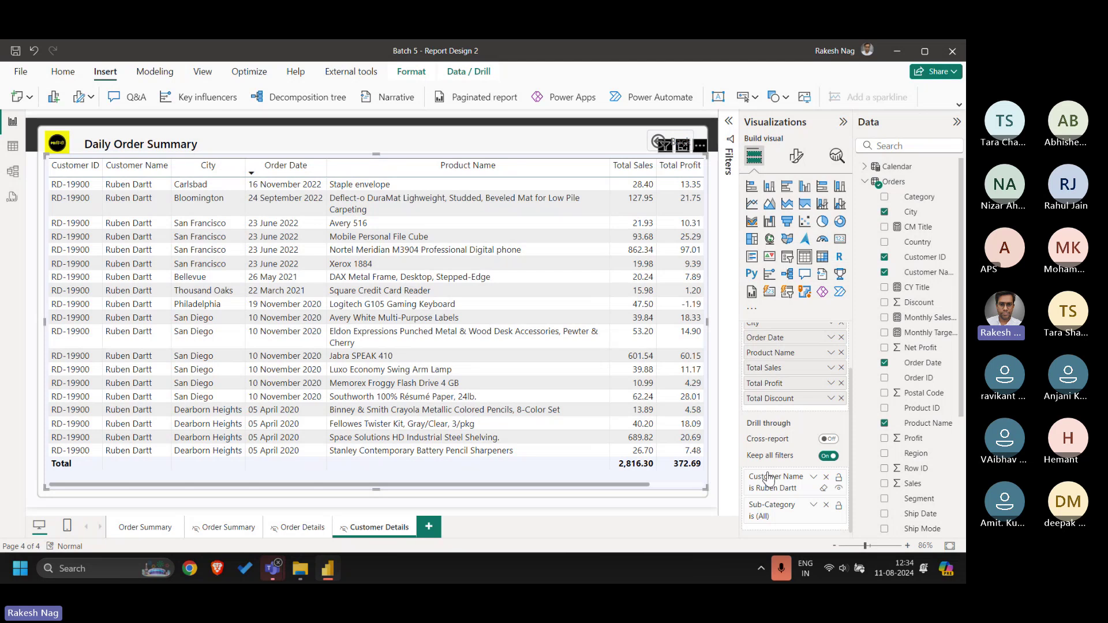
left_click(825, 479)
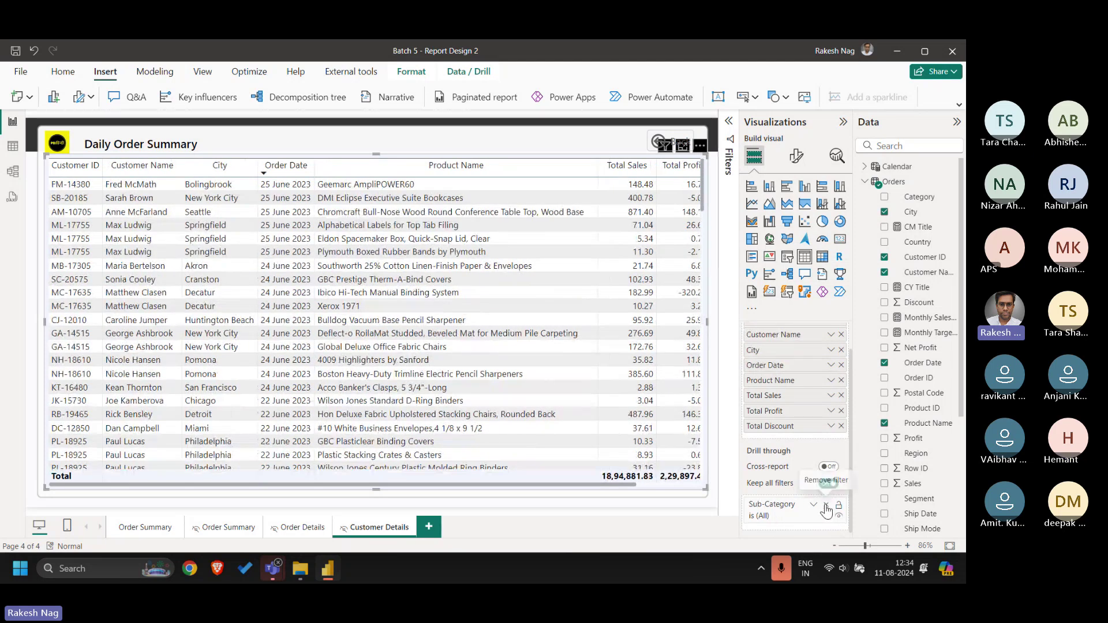
left_click(827, 505)
- Add Customer Name and Sub-Category as drill-through fields on the Customer Details page, after a brief look at Order Summary
left_click(156, 532)
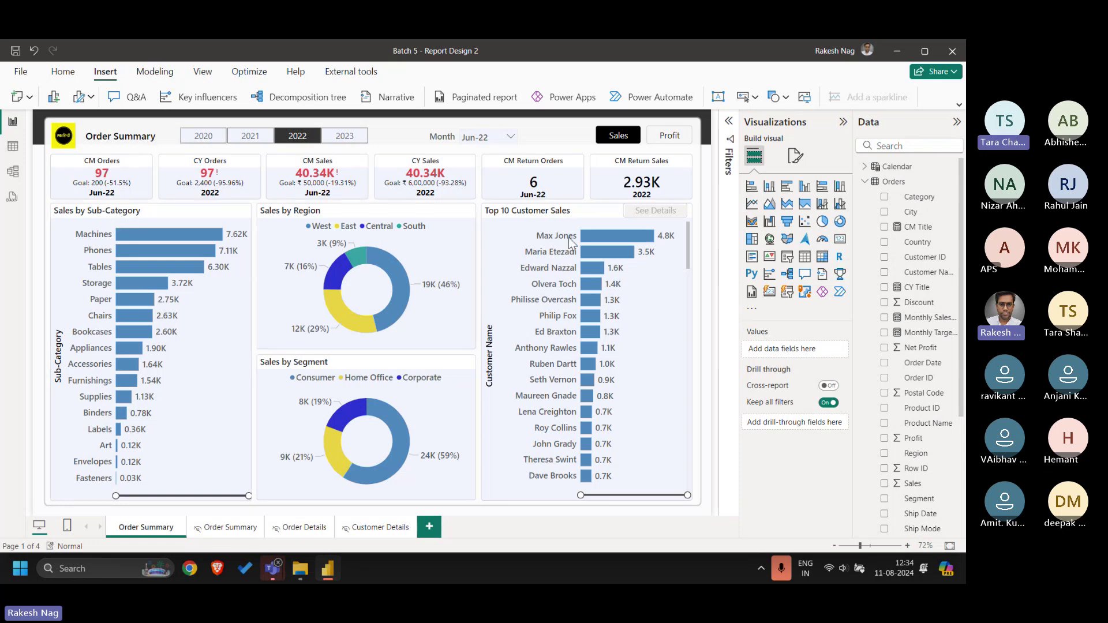
left_click(386, 527)
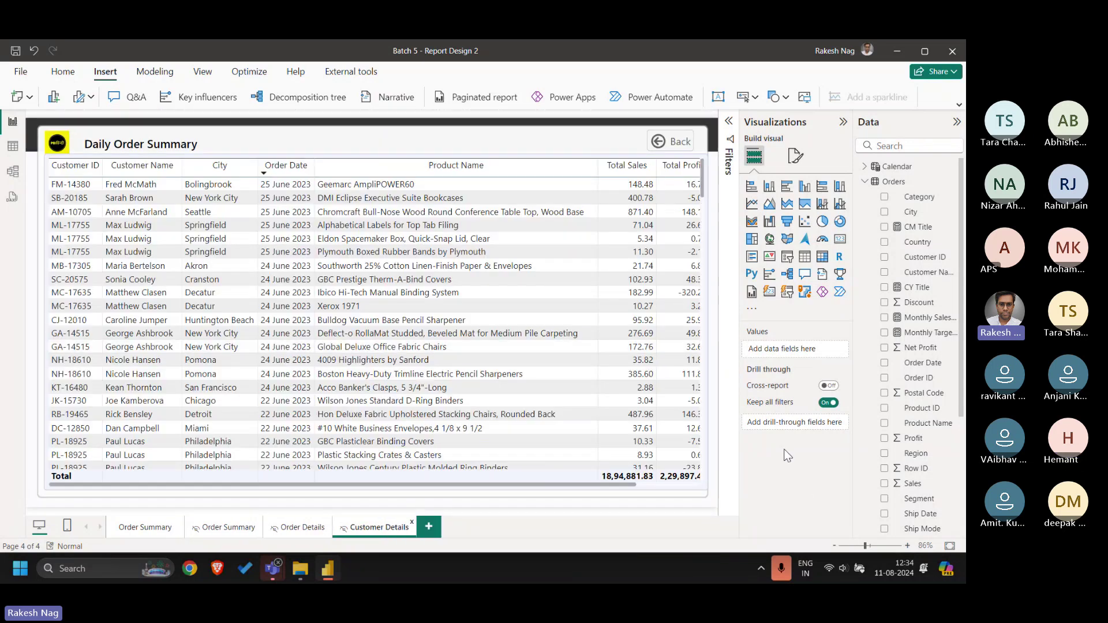
left_click_drag(912, 276, 792, 428)
scroll(930, 413, "down", 3)
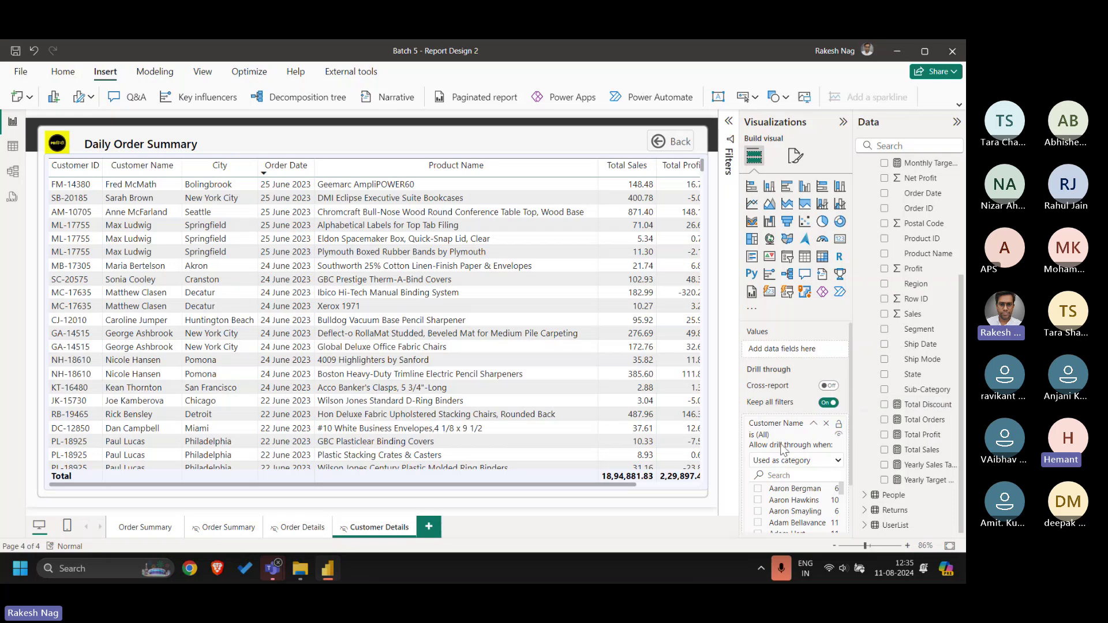
left_click_drag(923, 389, 804, 442)
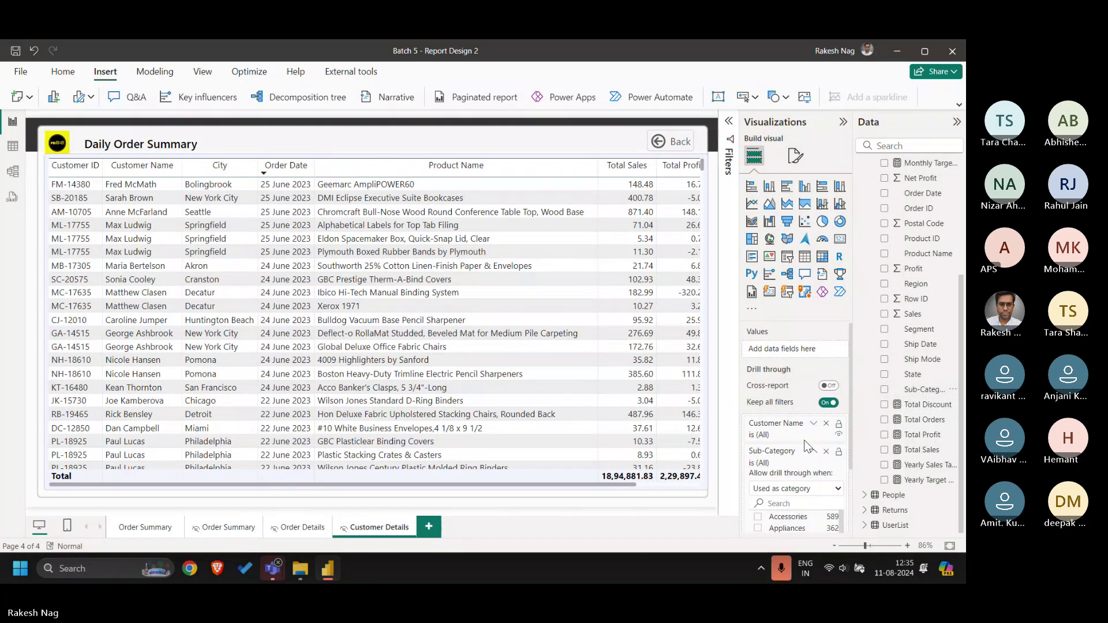
- Check which drill-through pages are offered for a customer bar in the Top 10 Customer Sales chart on Order Summary
left_click(146, 527)
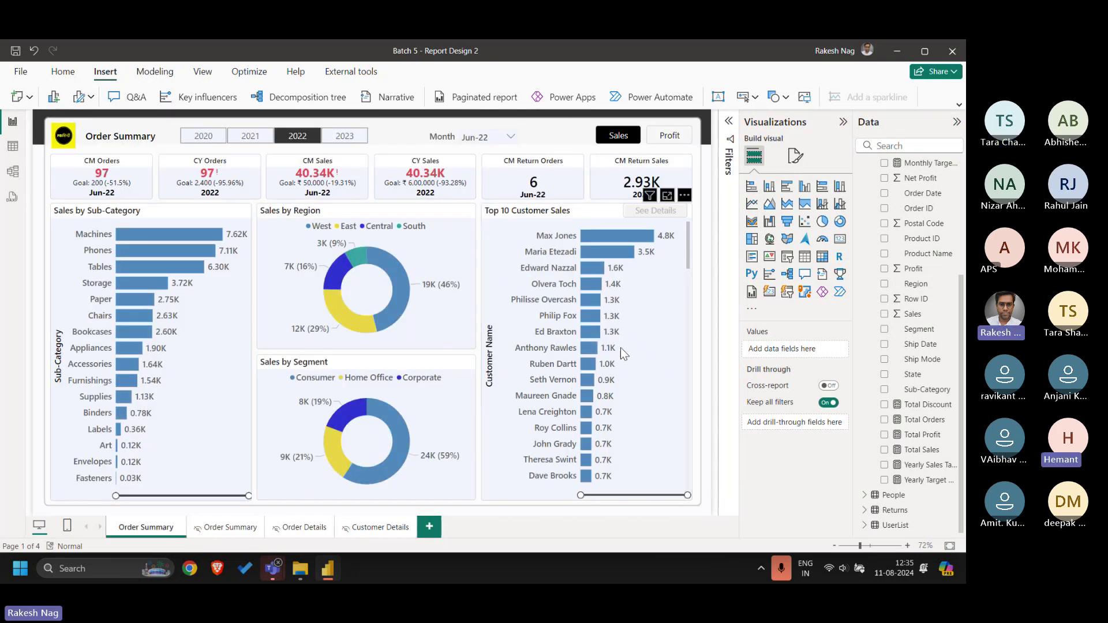
right_click(587, 338)
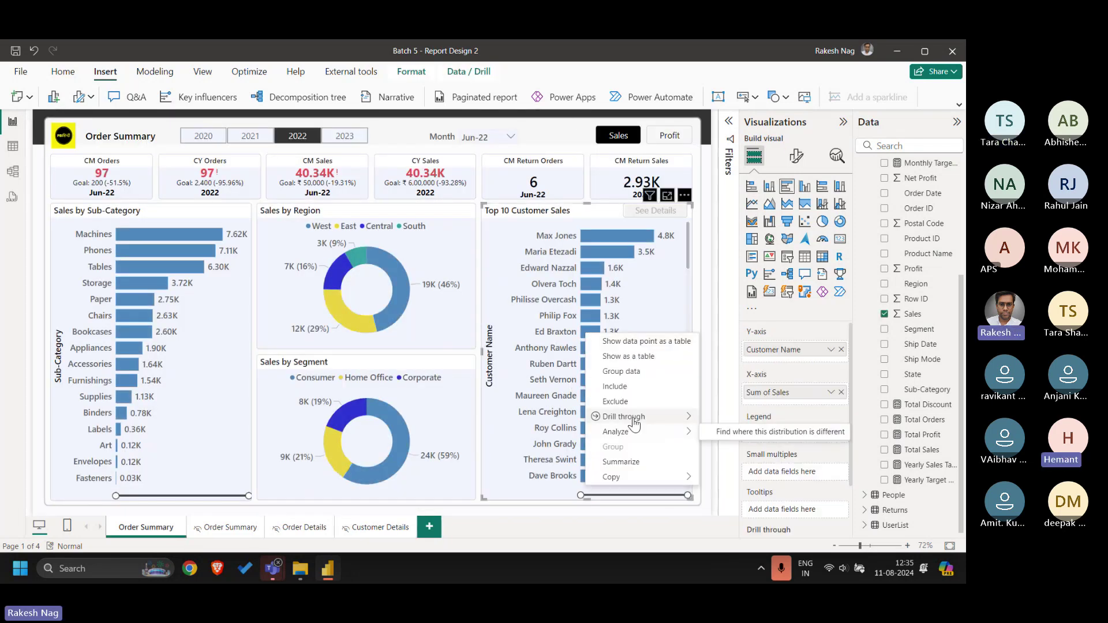
mouse_move(635, 424)
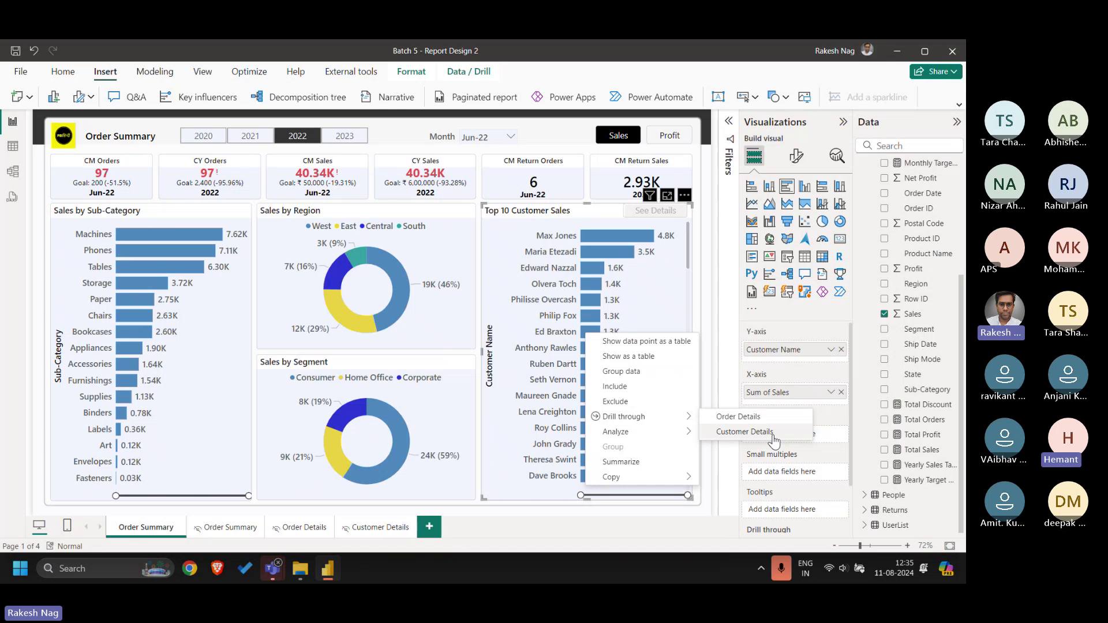
- Switch the See Details button's drill-through destination to Customer Details and back to Order Details
left_click(660, 214)
left_click(762, 287)
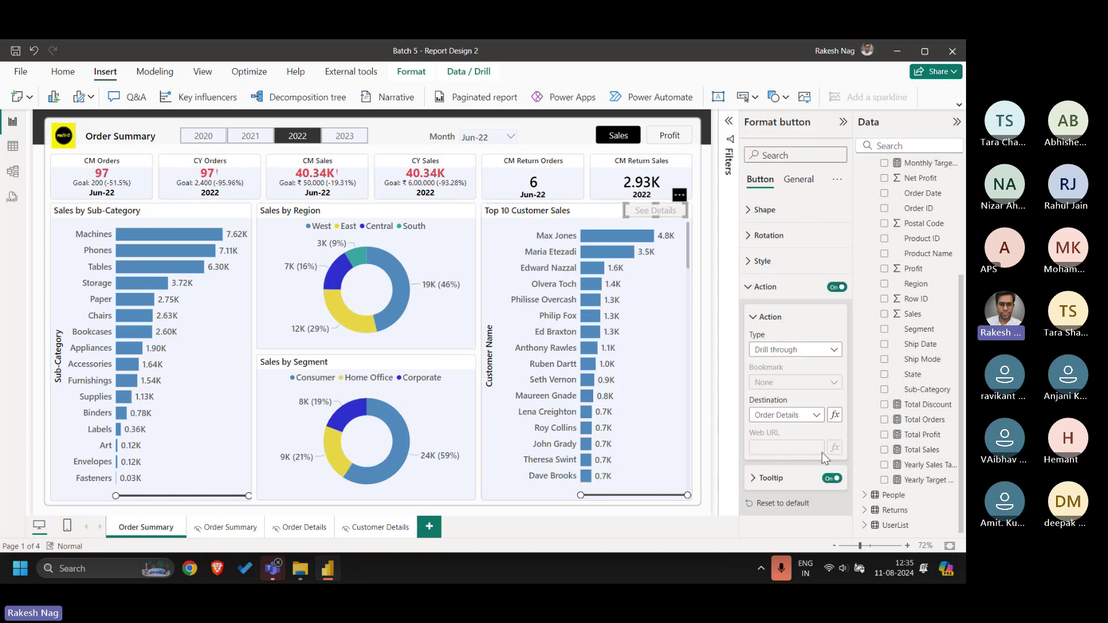
left_click(815, 416)
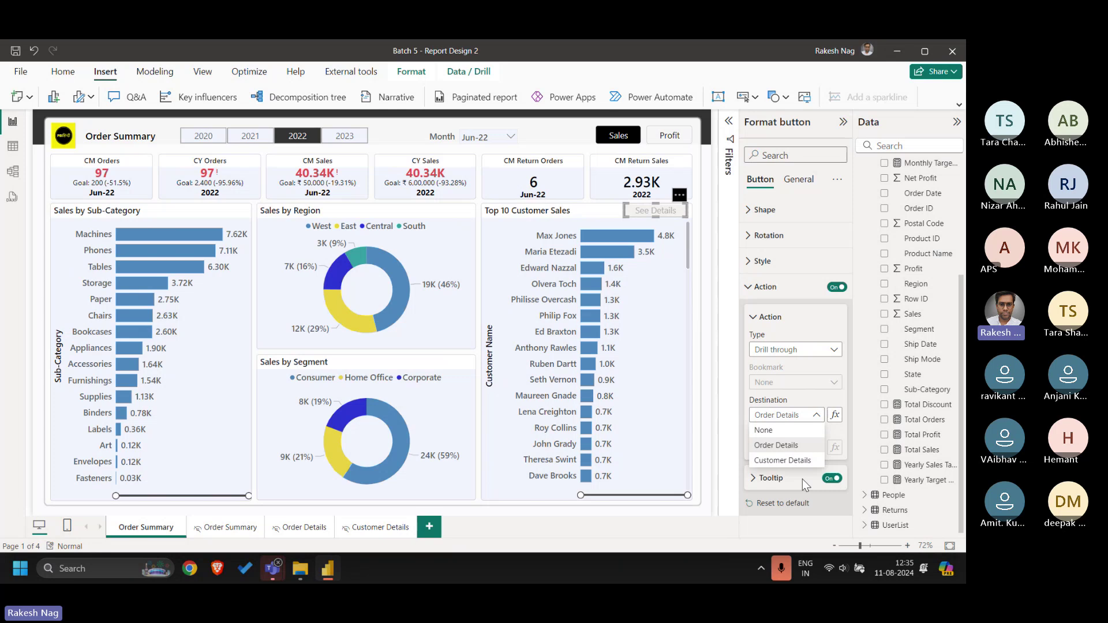
left_click(790, 457)
left_click(804, 421)
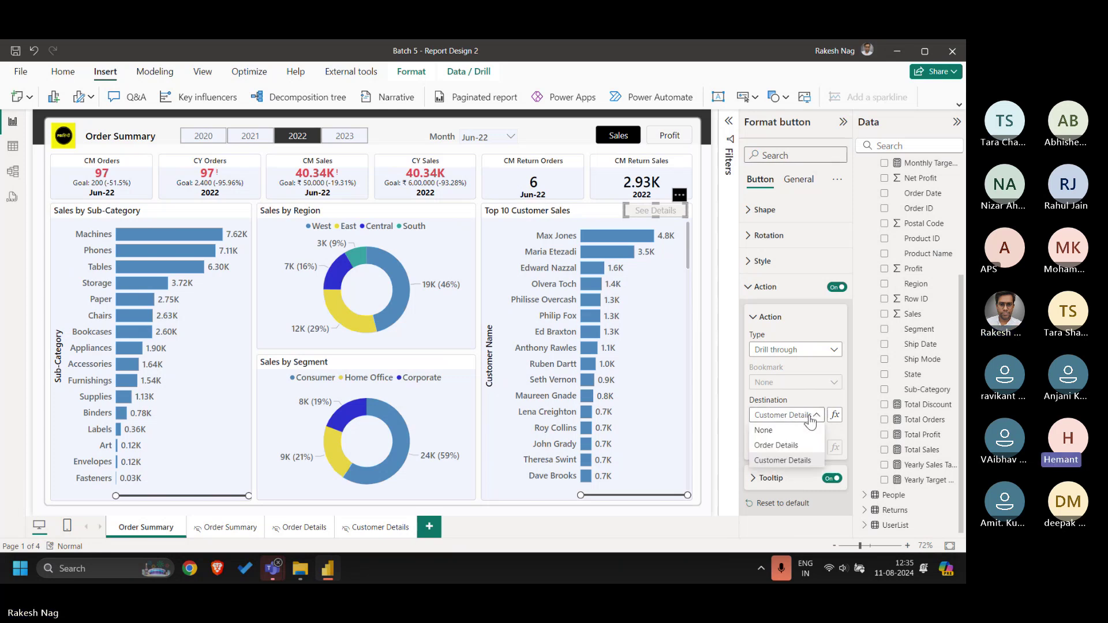
left_click(796, 441)
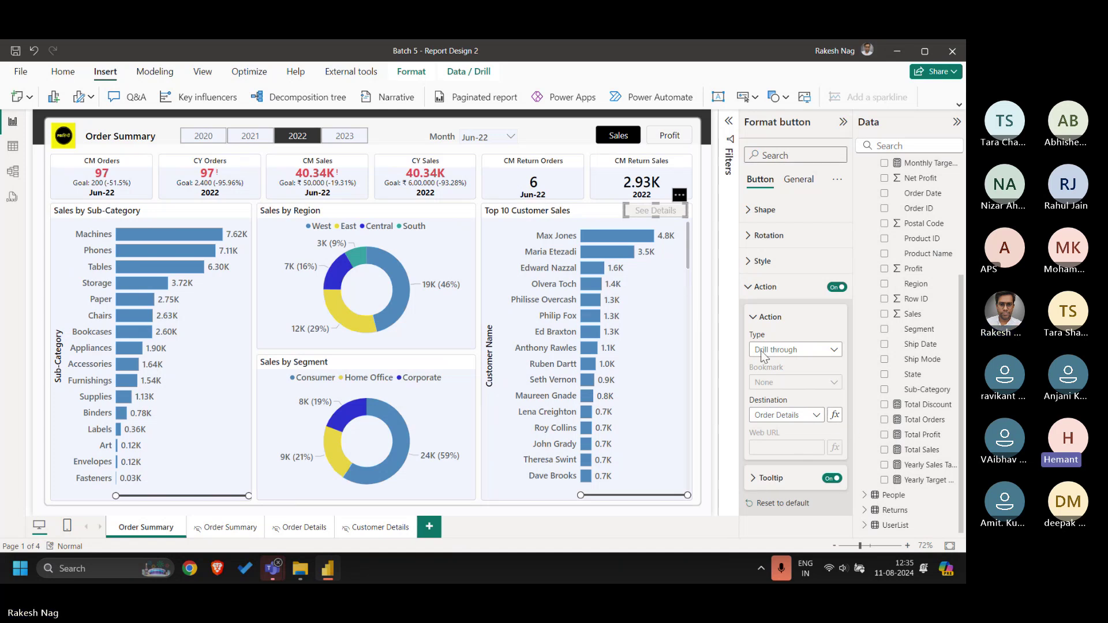
- Create a manually entered table with the Column1 rows Order Details and Customer Details, and remove the extra blank row
left_click(700, 321)
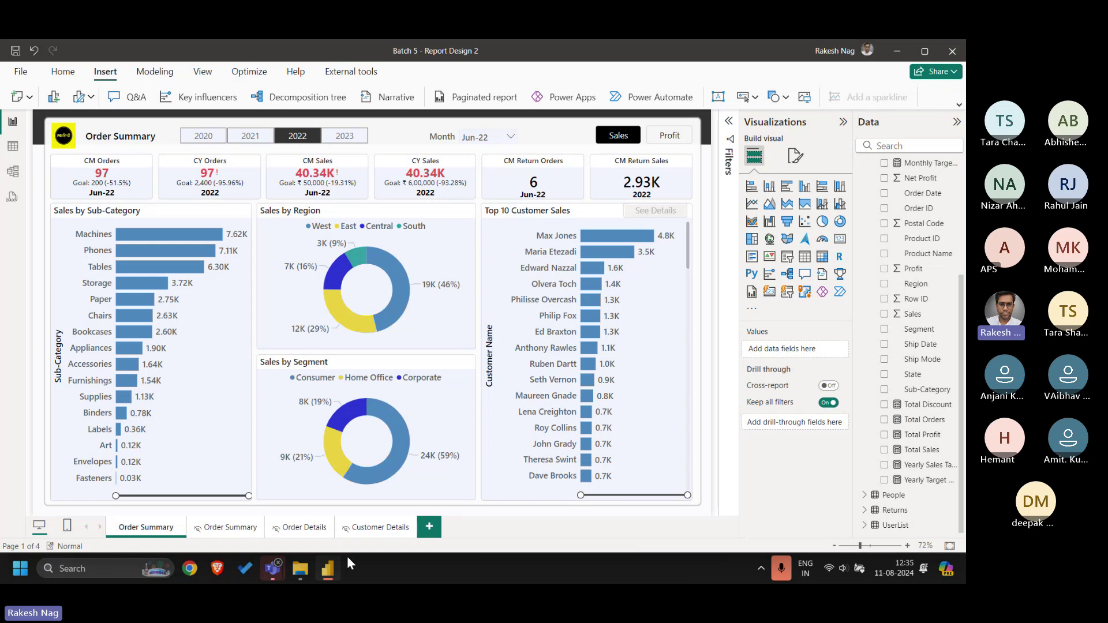
left_click(66, 74)
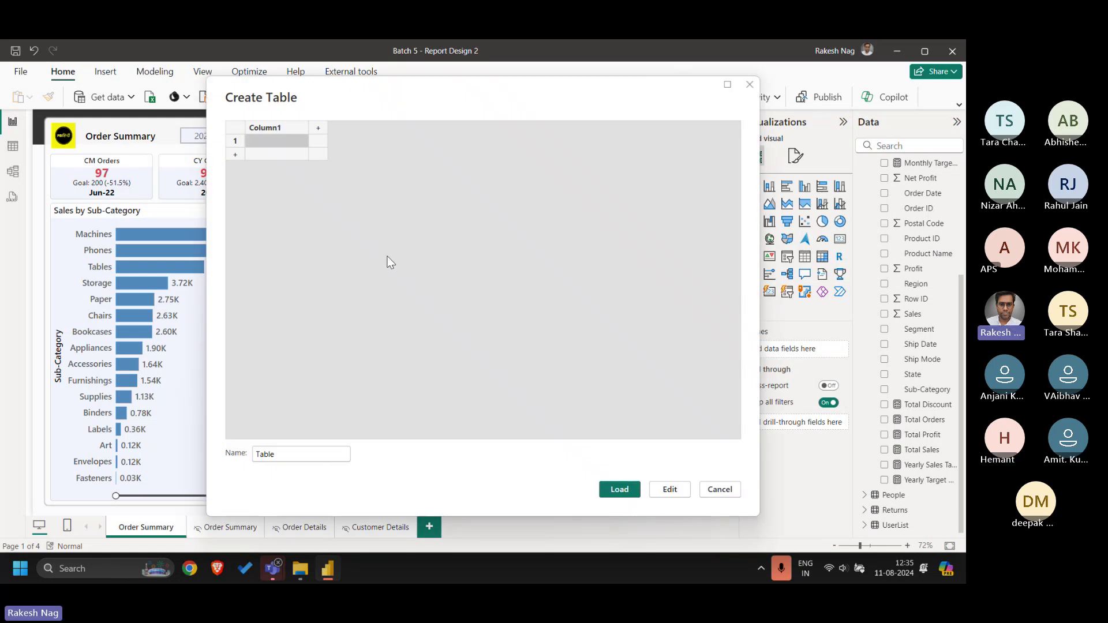
left_click(268, 141)
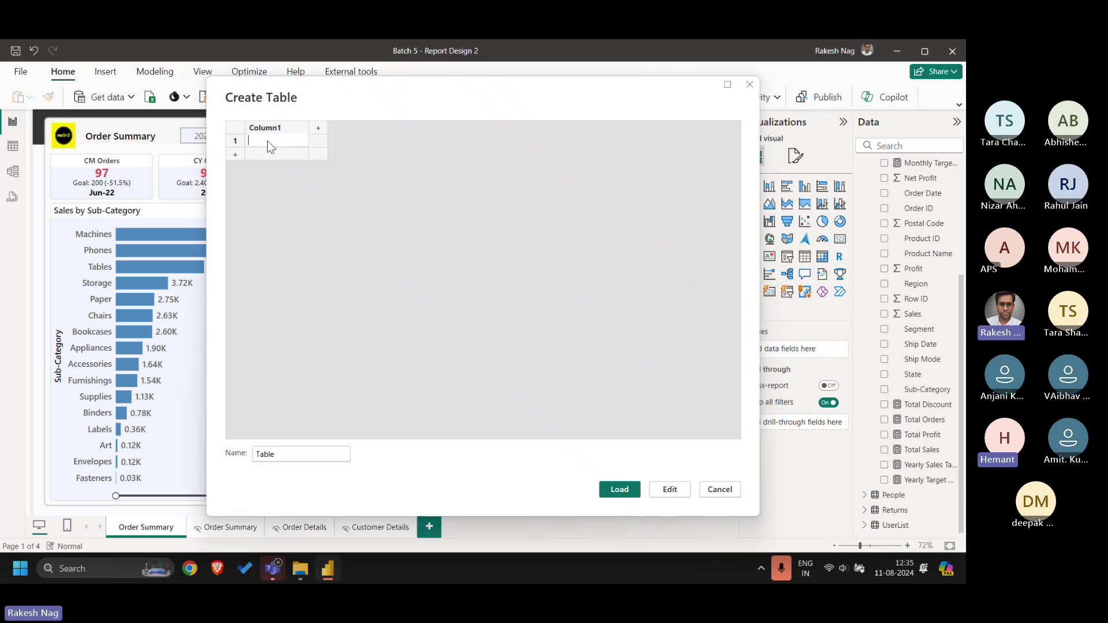
type("Order Detai")
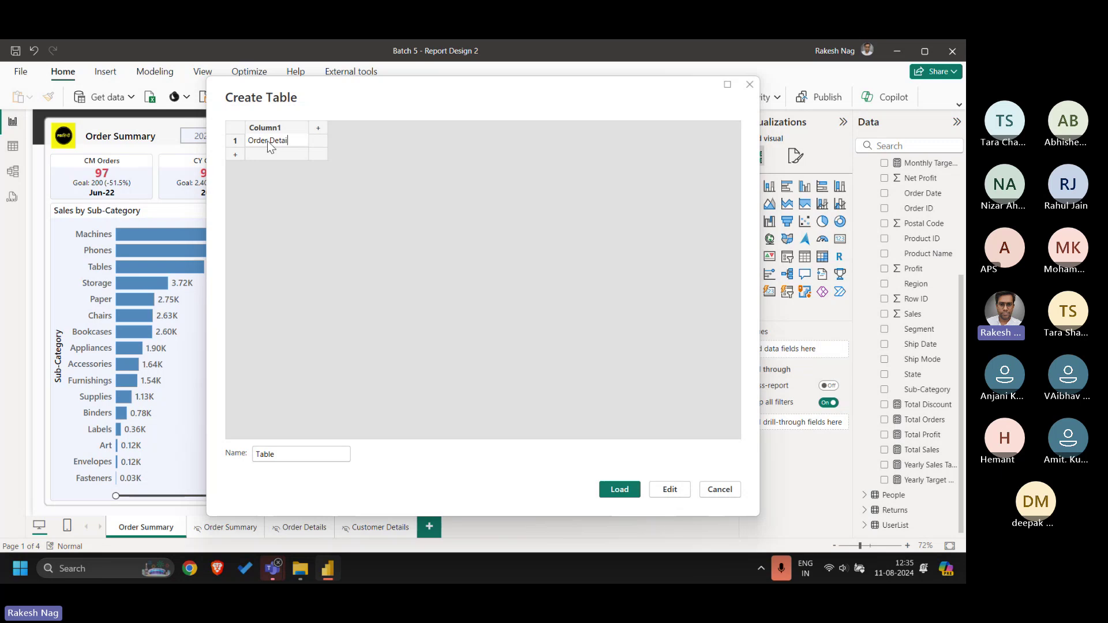
type("ls")
key("Return")
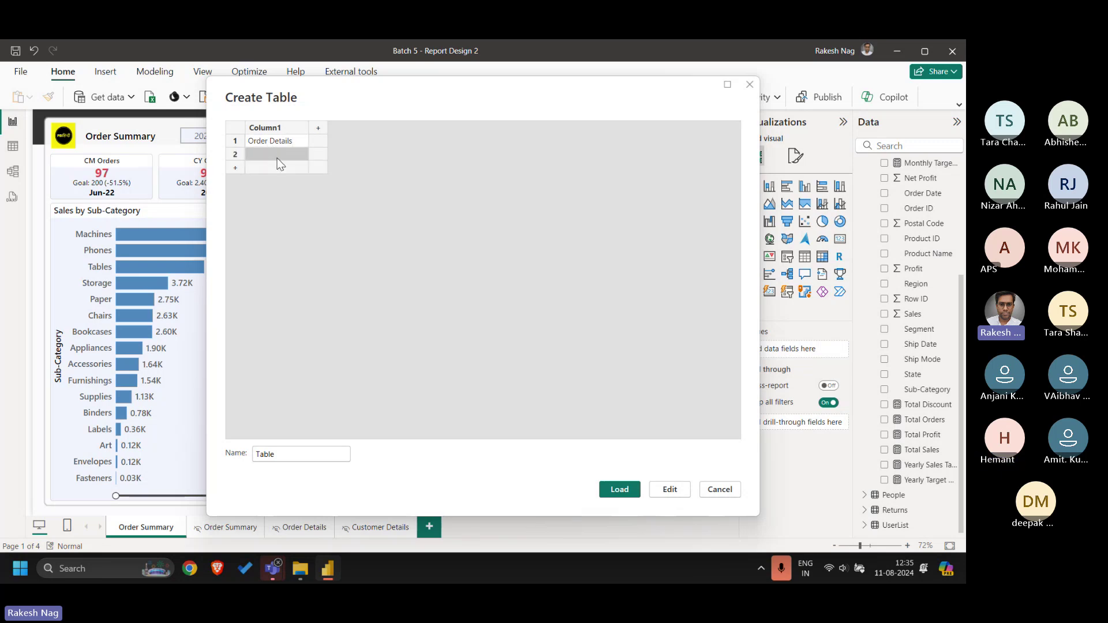
type("Customer Detai")
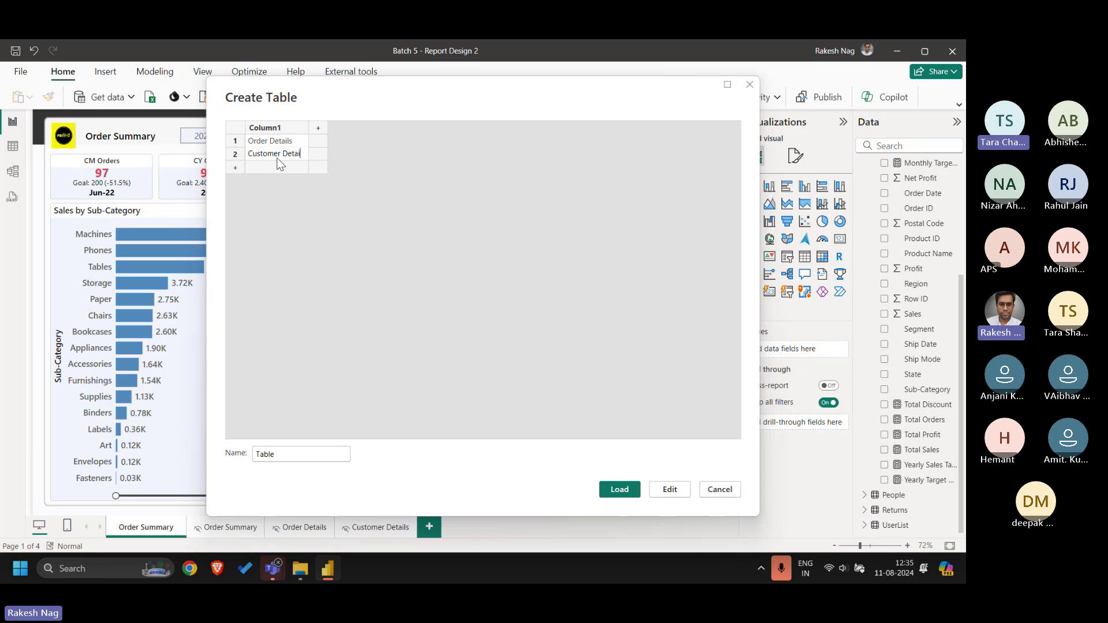
type("ls")
key("Return")
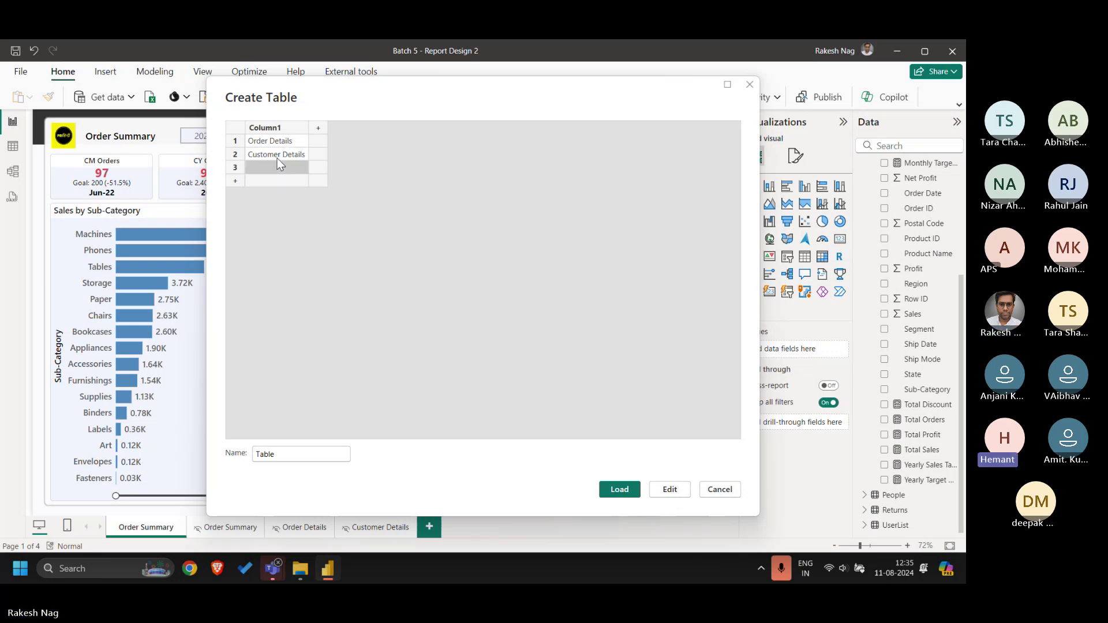
right_click(234, 168)
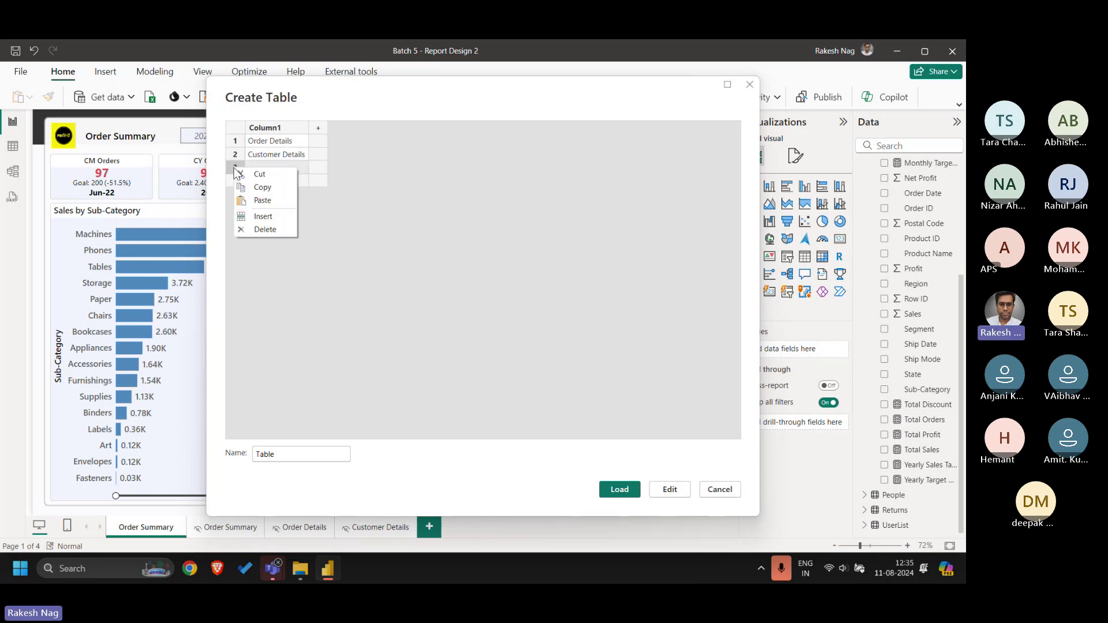
left_click(266, 230)
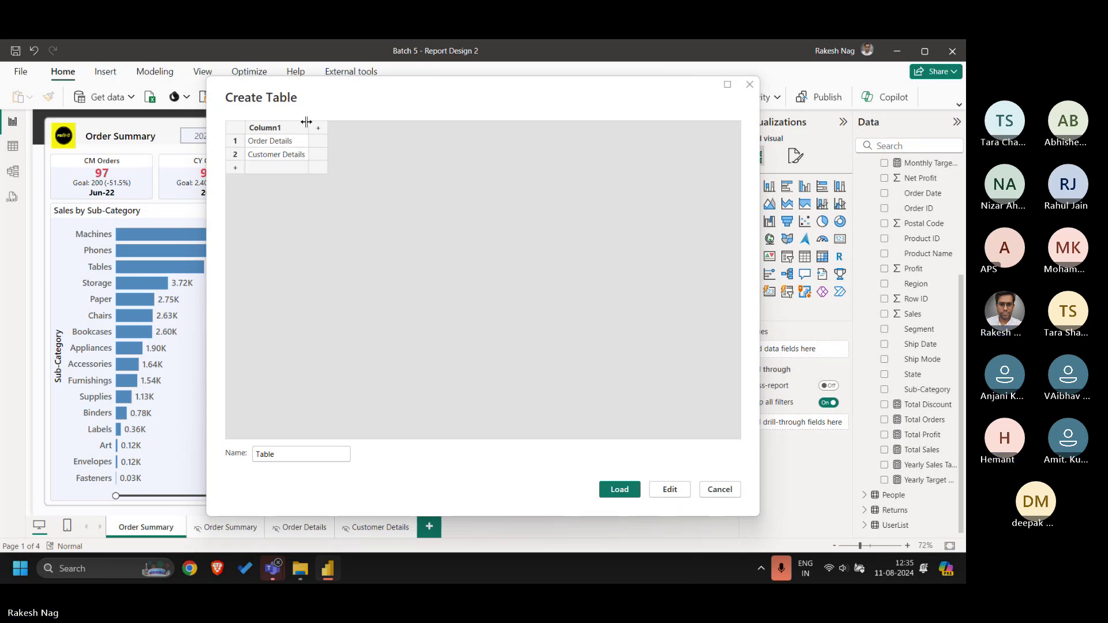
- Name the new table KPI and load it into the model
double_click(292, 453)
type("KPI")
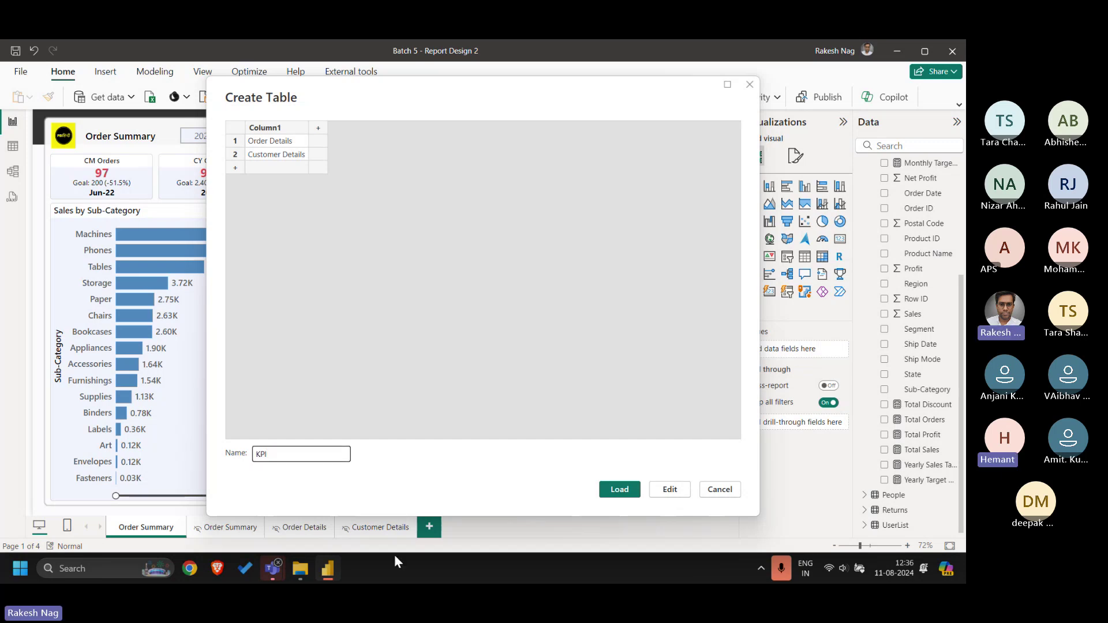
left_click(611, 489)
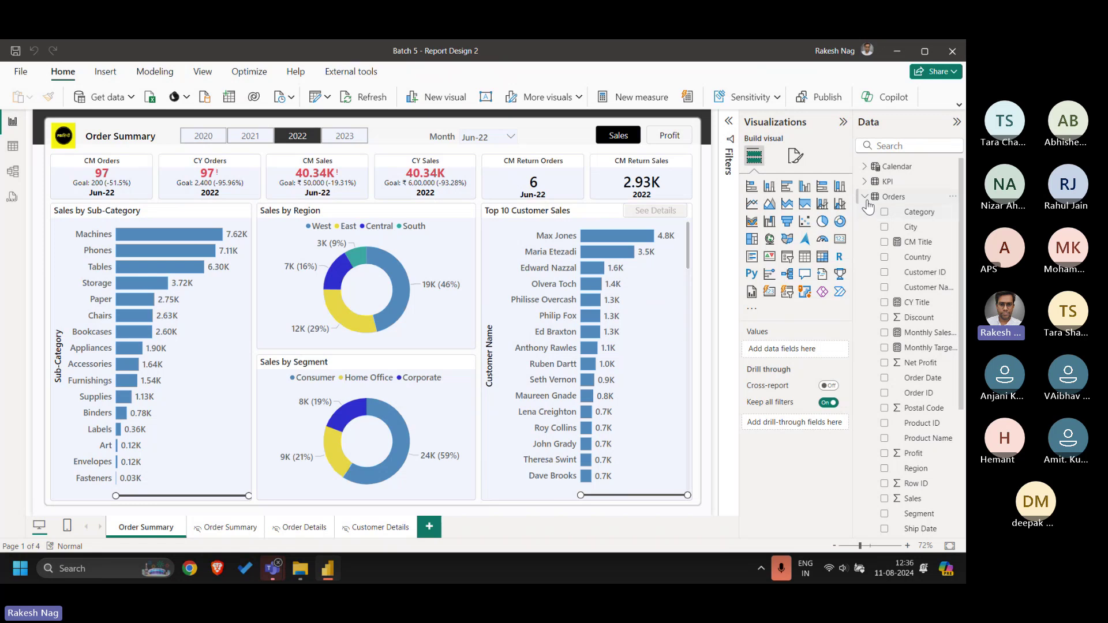
- Add a slicer on Column1 of the KPI table and place it over the upper part of the customer sales chart
left_click(865, 197)
left_click(864, 181)
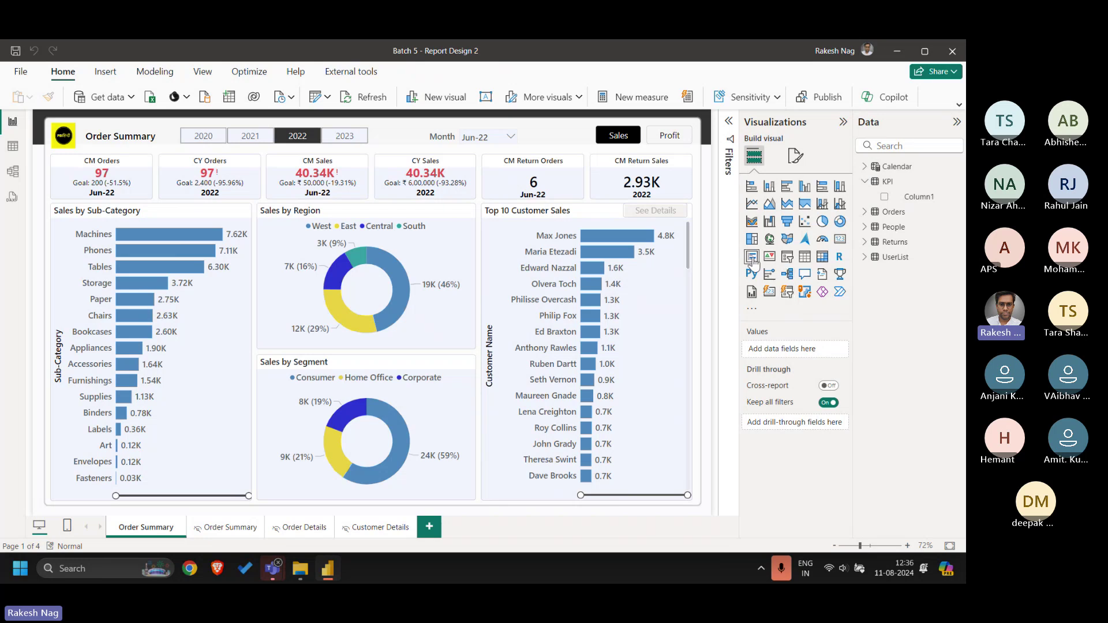
left_click(787, 257)
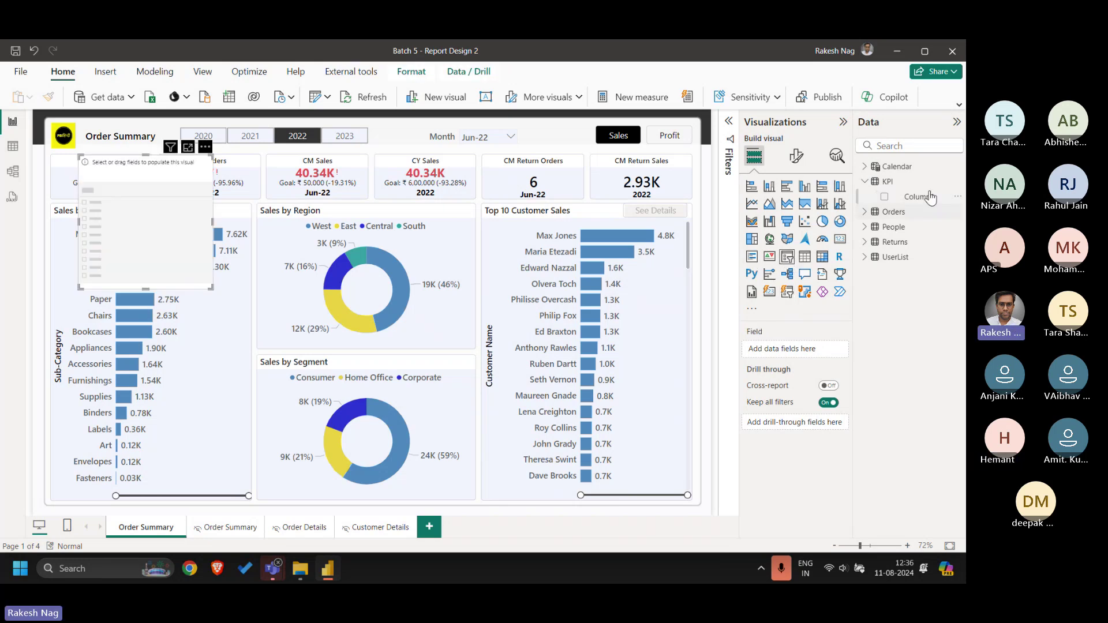
left_click(885, 197)
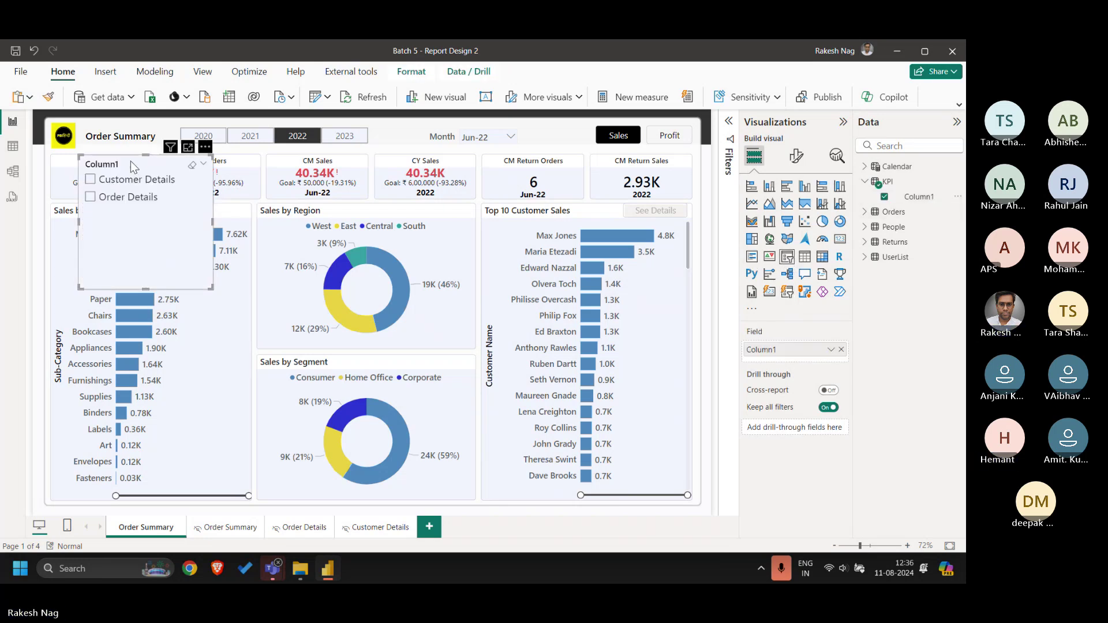
left_click_drag(291, 182, 514, 222)
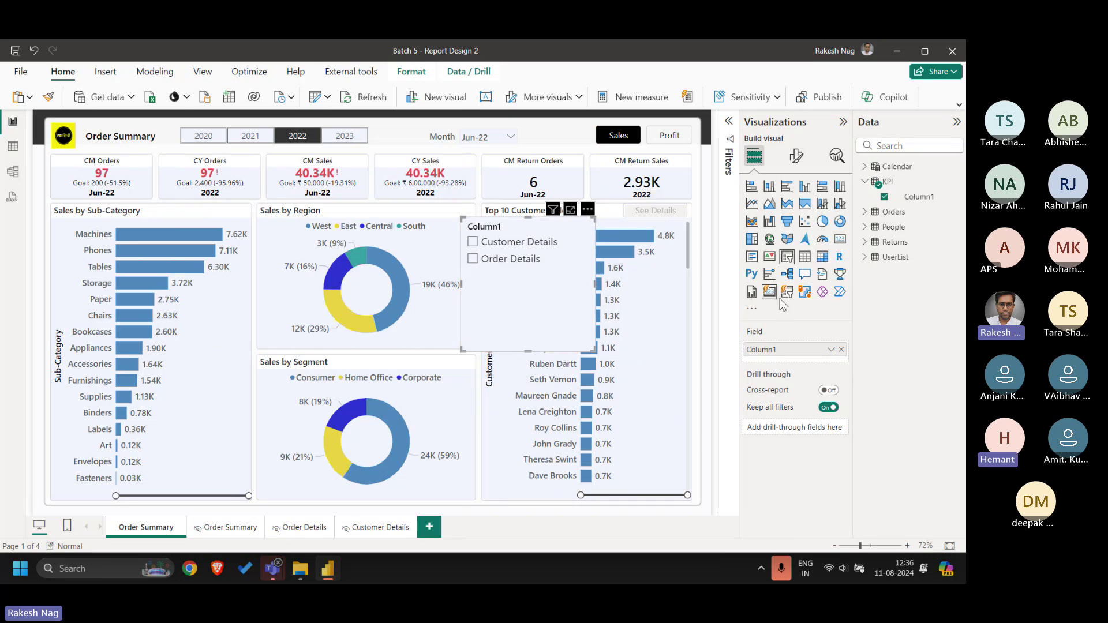
- Set the KPI slicer's style to Dropdown
left_click(796, 155)
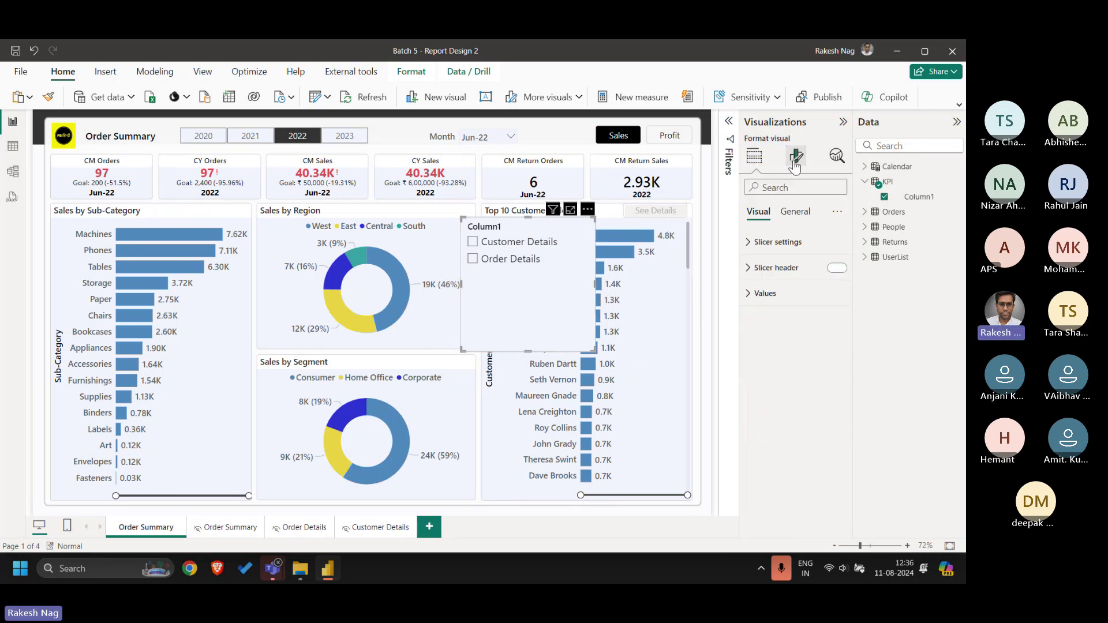
left_click(801, 242)
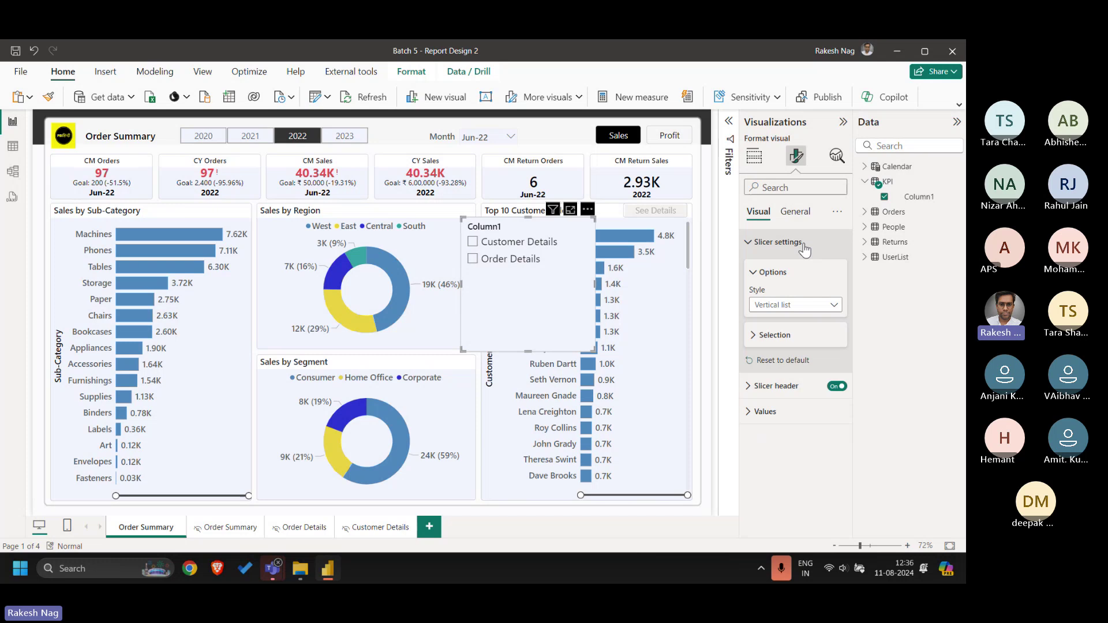
left_click(789, 305)
left_click(783, 354)
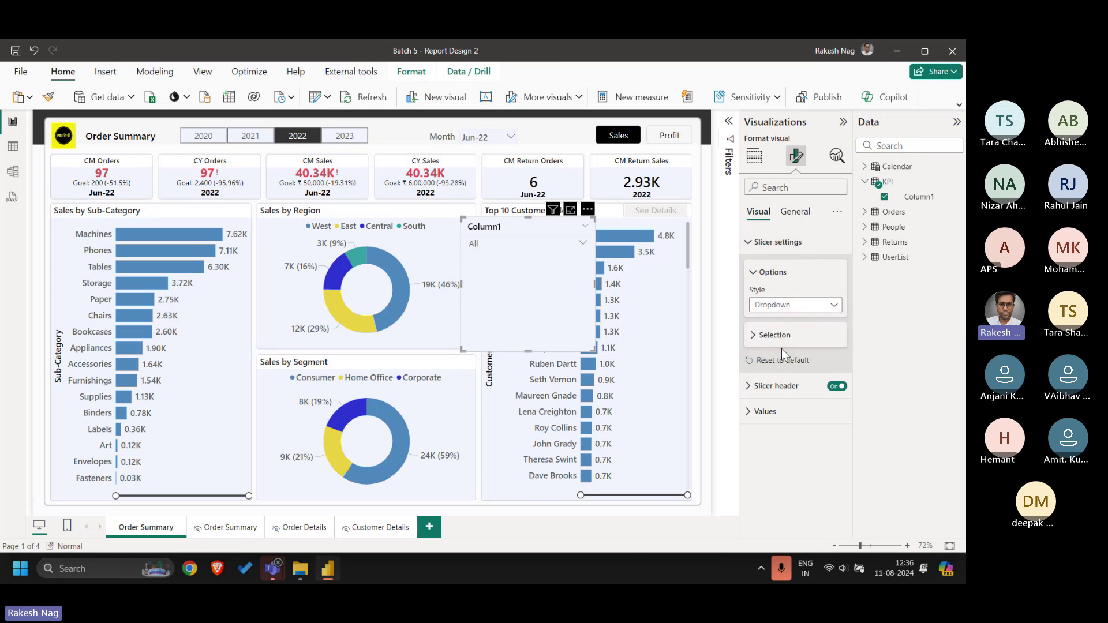
- Set the slicer's values font size to 9 and shrink the slicer to a small box
left_click(799, 410)
scroll(802, 413, "down", 3)
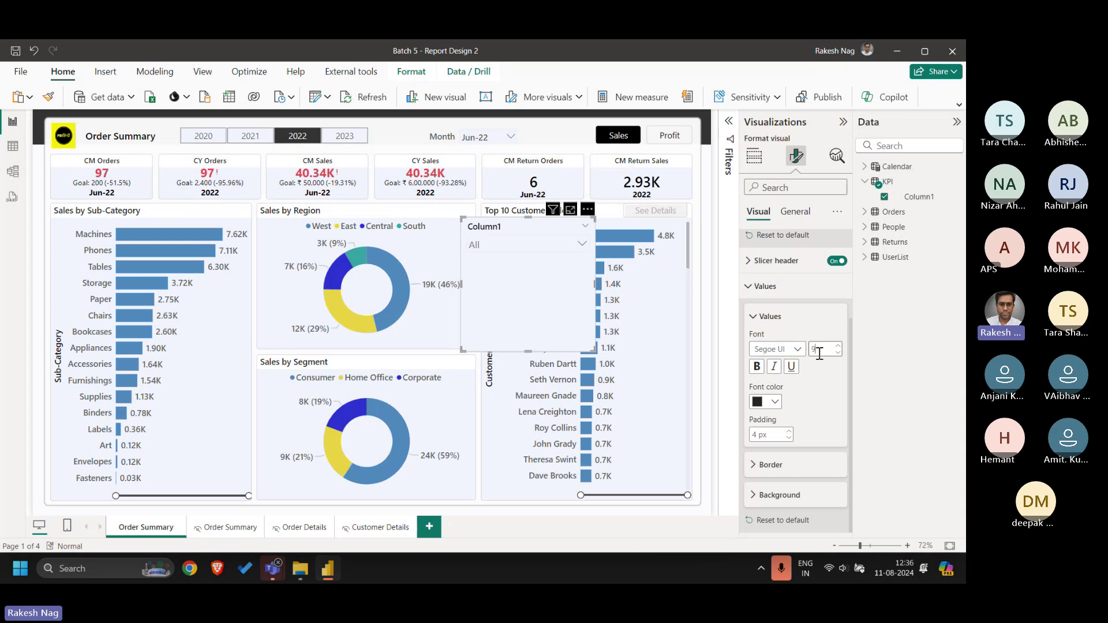
left_click(598, 314)
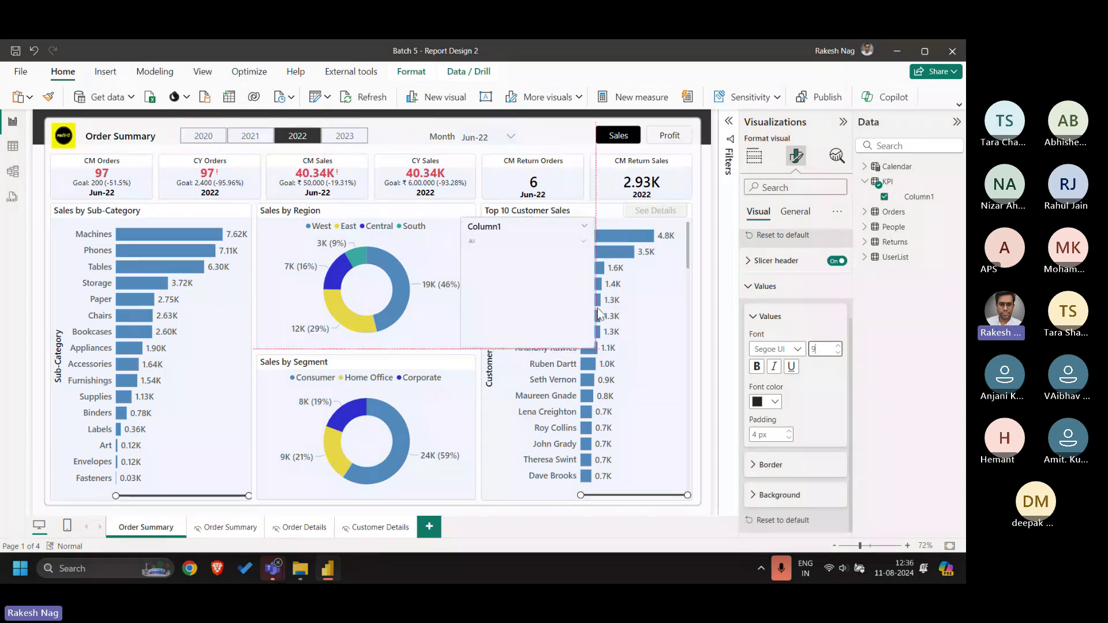
left_click_drag(599, 314, 545, 253)
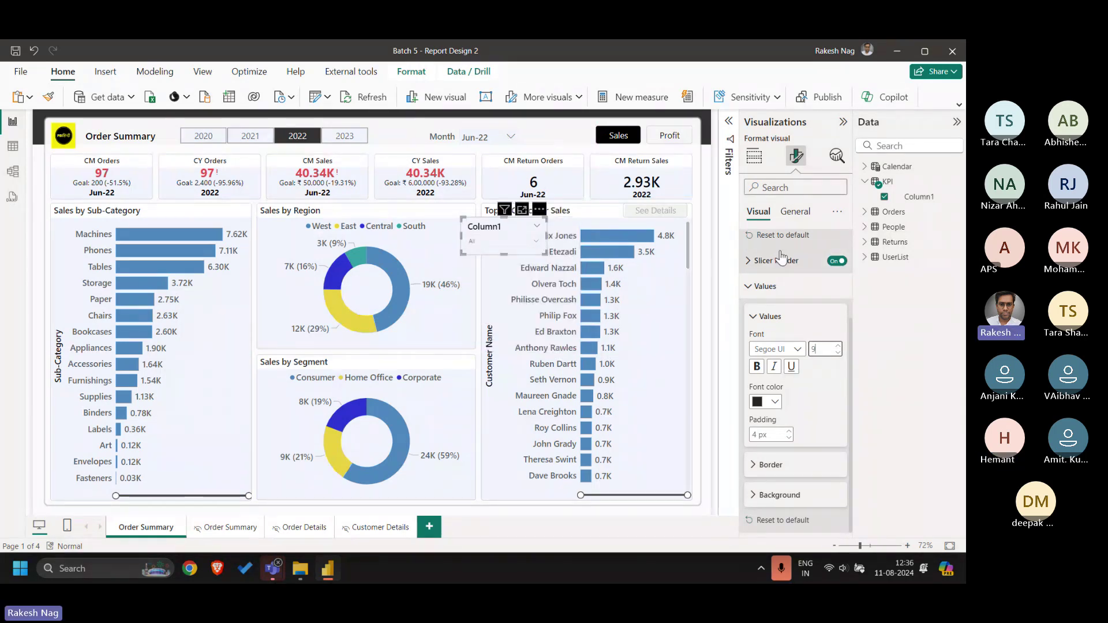
- Turn off the slicer header and header icons, and reduce the slicer's height to a single line
left_click(835, 261)
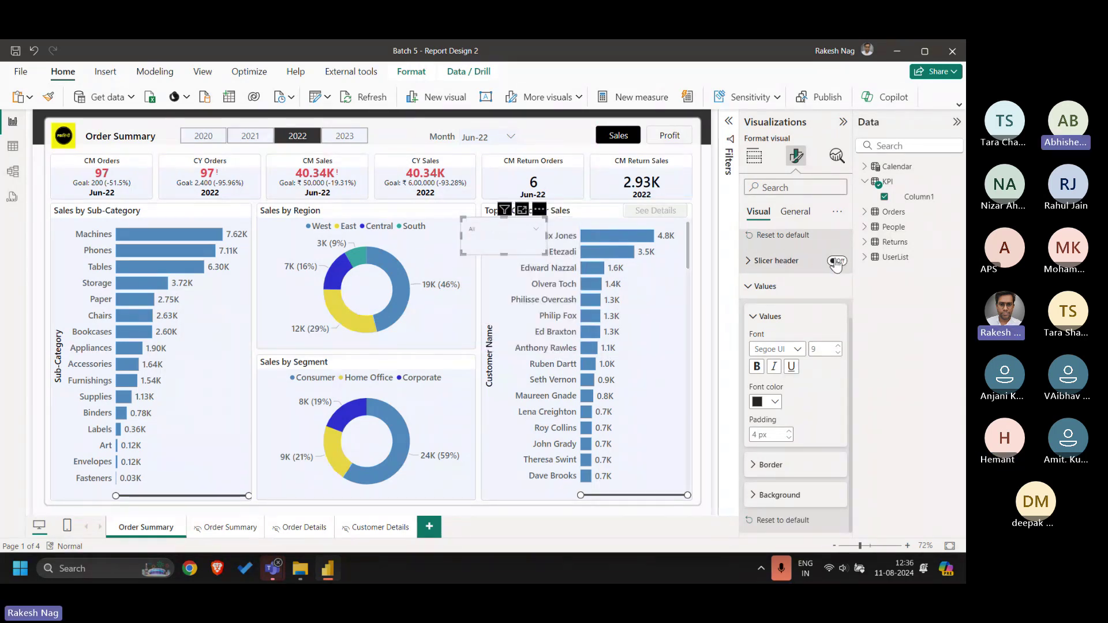
left_click(795, 212)
left_click(834, 321)
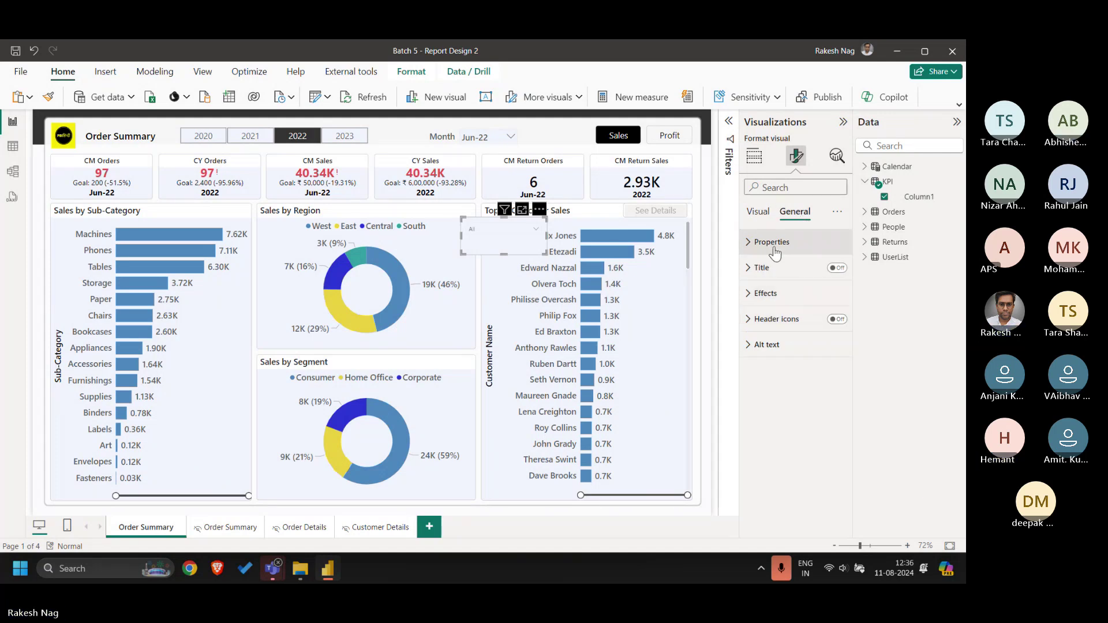
left_click(760, 214)
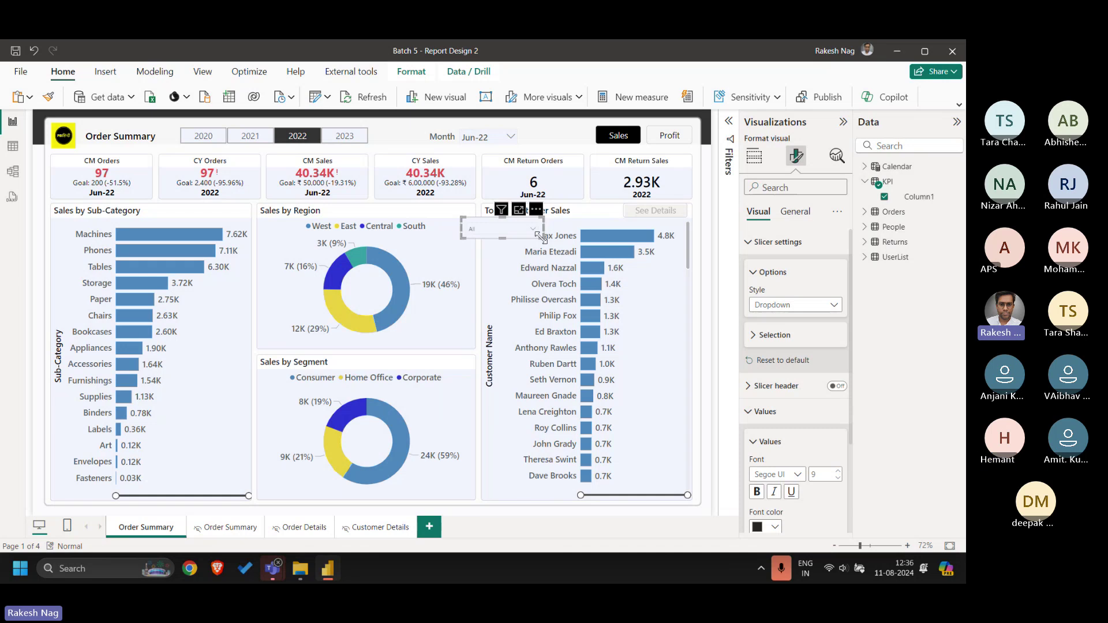
- Narrow the See Details button and align it with the right edge of the Top 10 Customer Sales chart
left_click(649, 209)
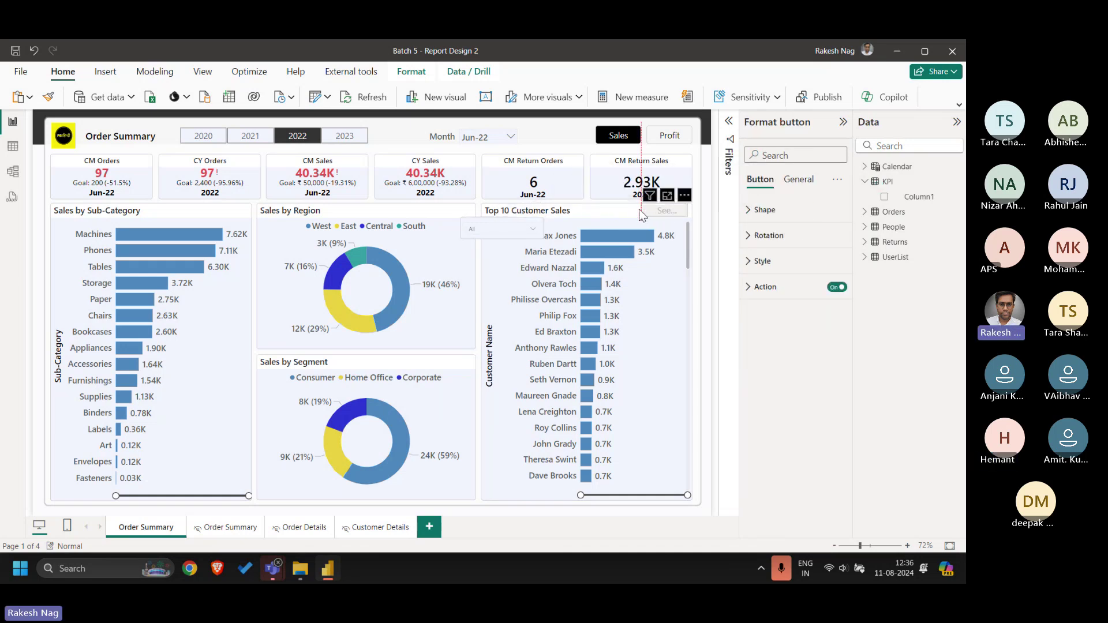
left_click_drag(623, 209, 635, 210)
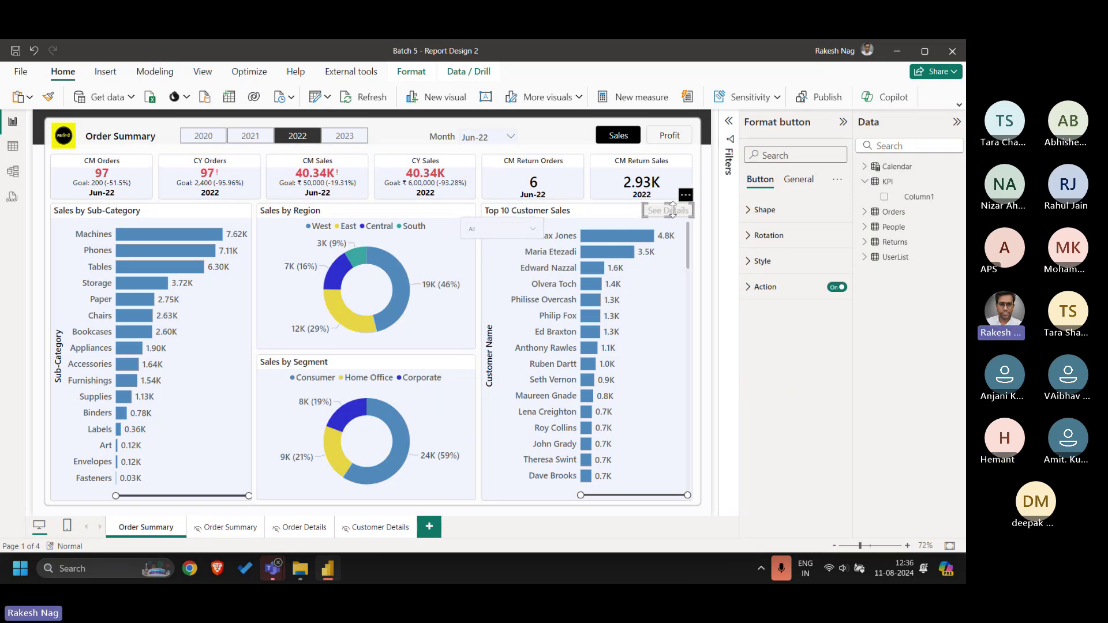
- Shorten the Top 10 Customer Sales chart's title to Customer Sales
left_click(572, 214)
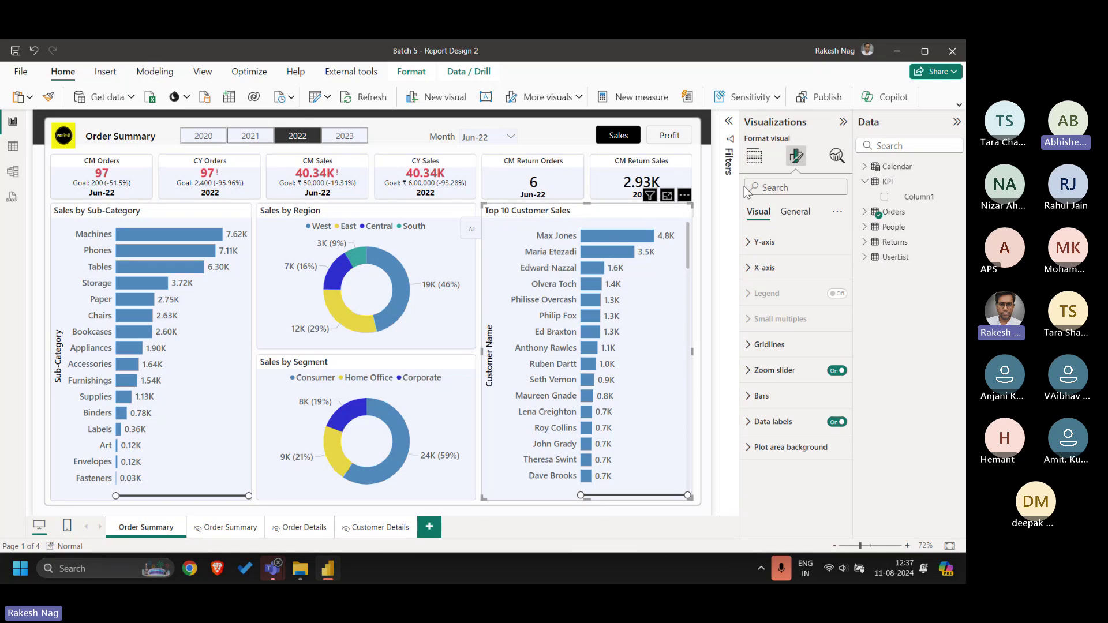
left_click(794, 212)
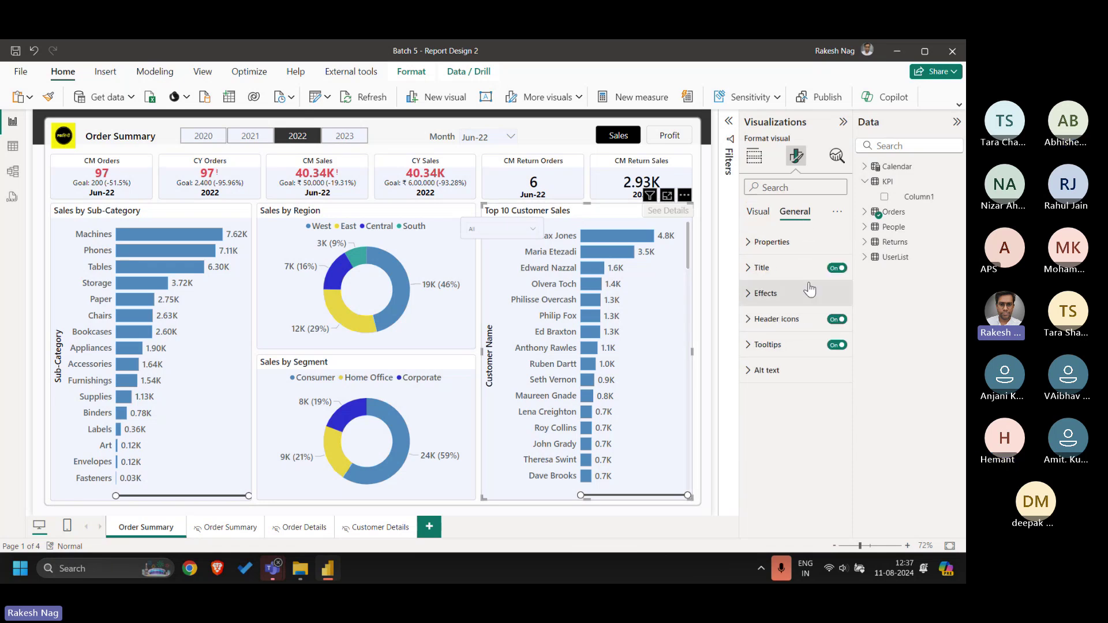
left_click(761, 268)
left_click(778, 330)
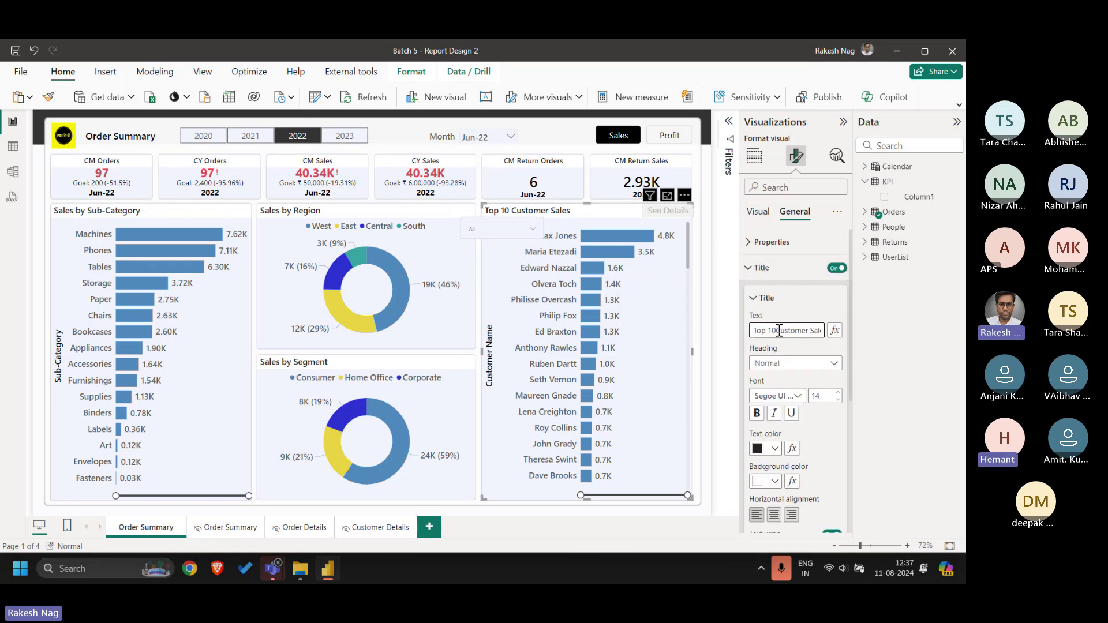
key("BackSpace")
key("BackSpace")
key("BackSpace")
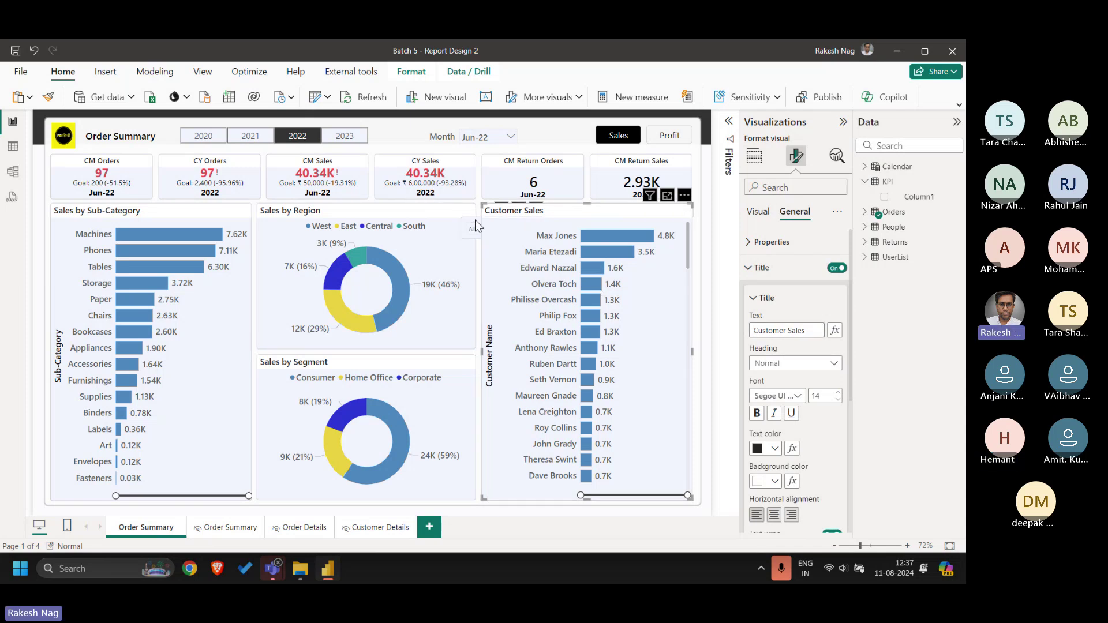
- Move the KPI slicer into the Customer Sales title bar beside the See Details button and try its dropdown
left_click_drag(475, 220, 570, 202)
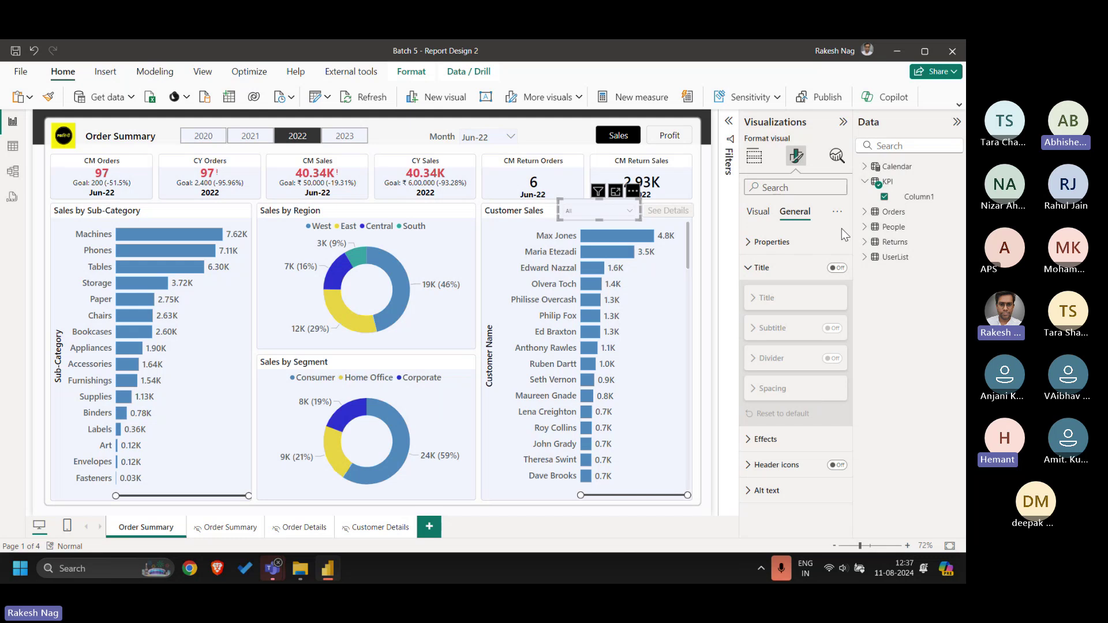
left_click(763, 268)
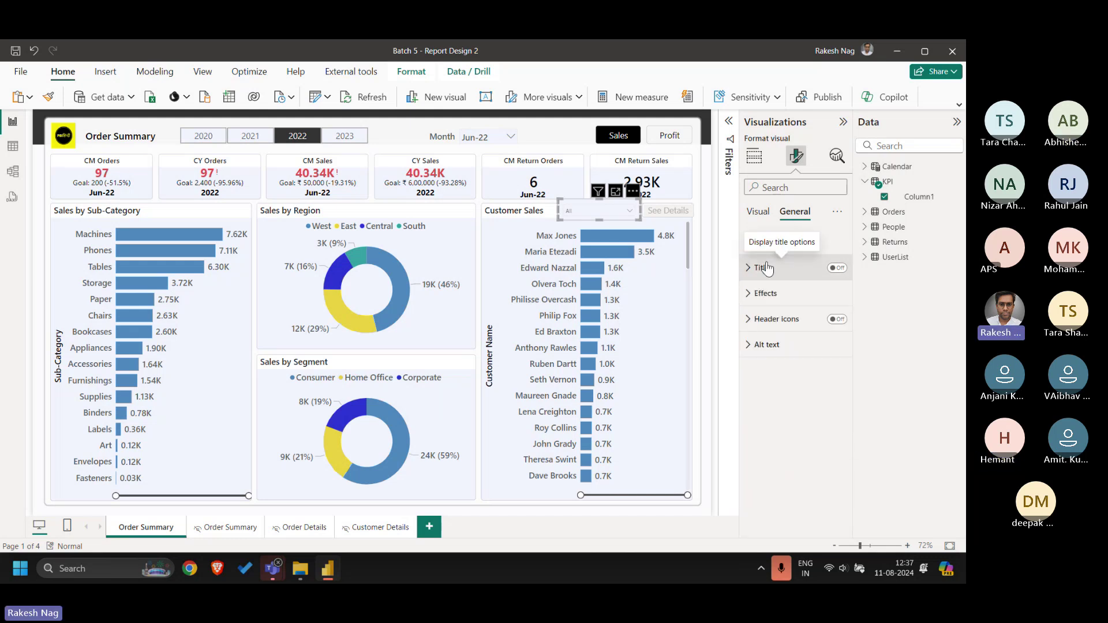
left_click(611, 218)
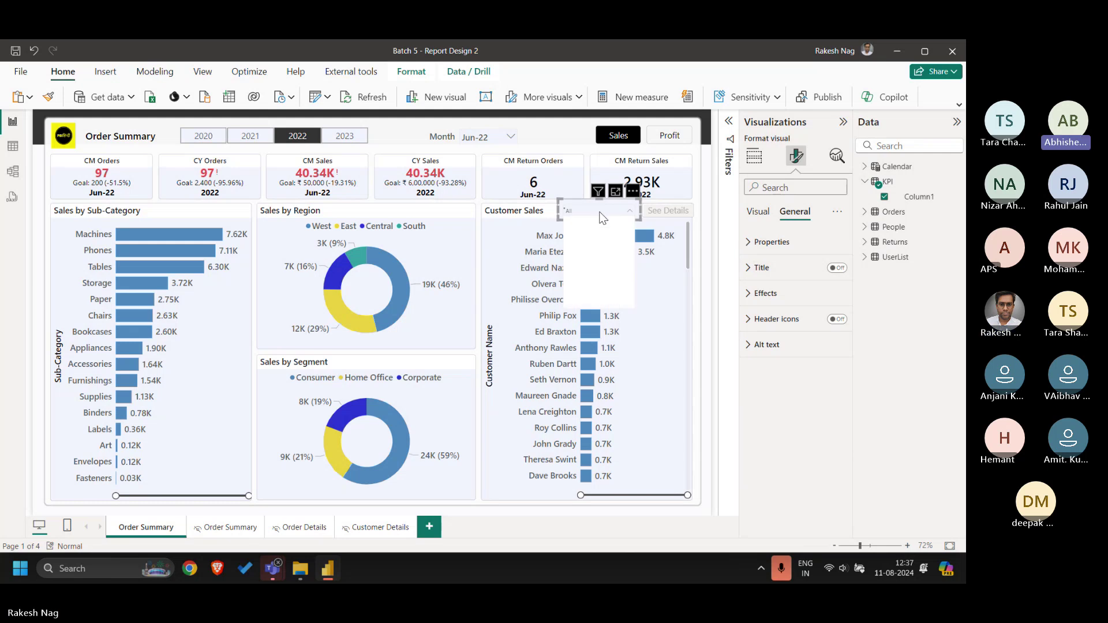
left_click(602, 217)
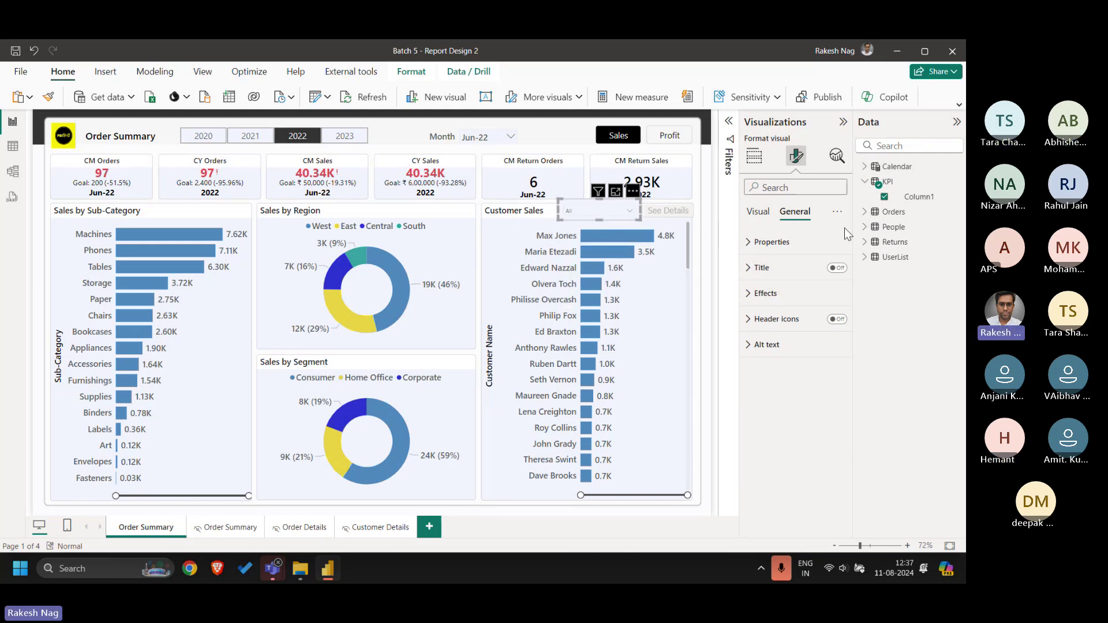
- Turn off the KPI slicer's background and visual border
left_click(779, 293)
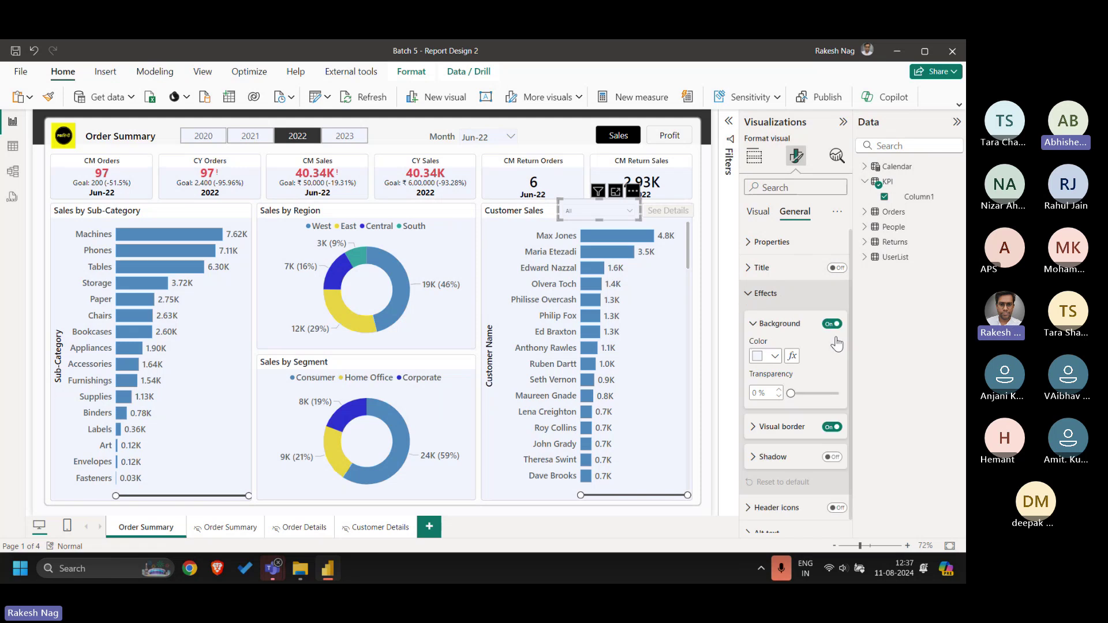
left_click(831, 323)
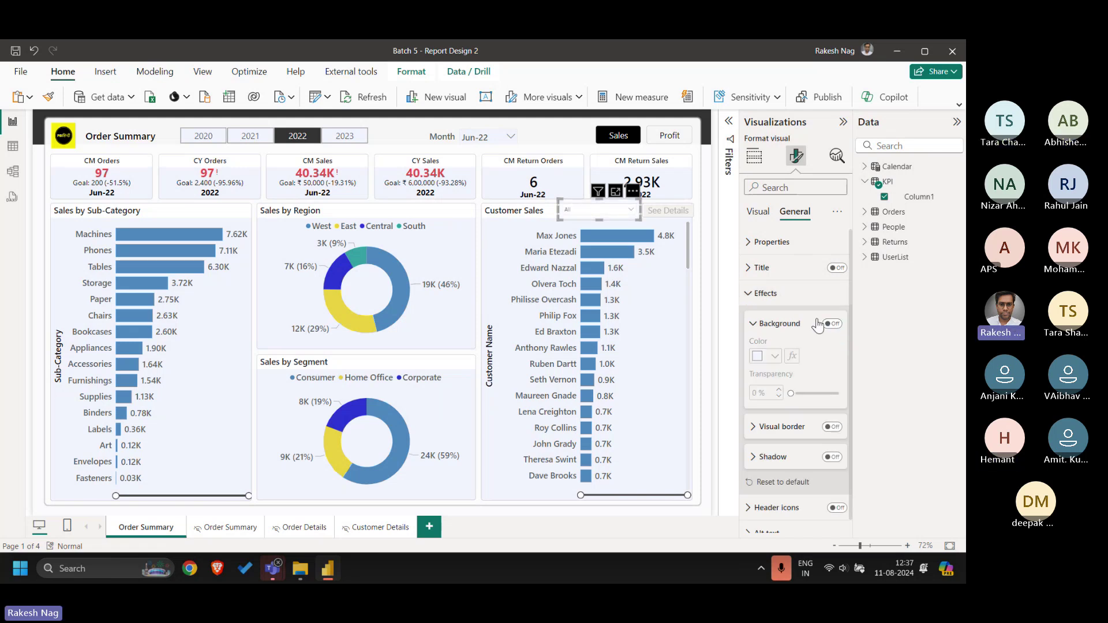
left_click(773, 324)
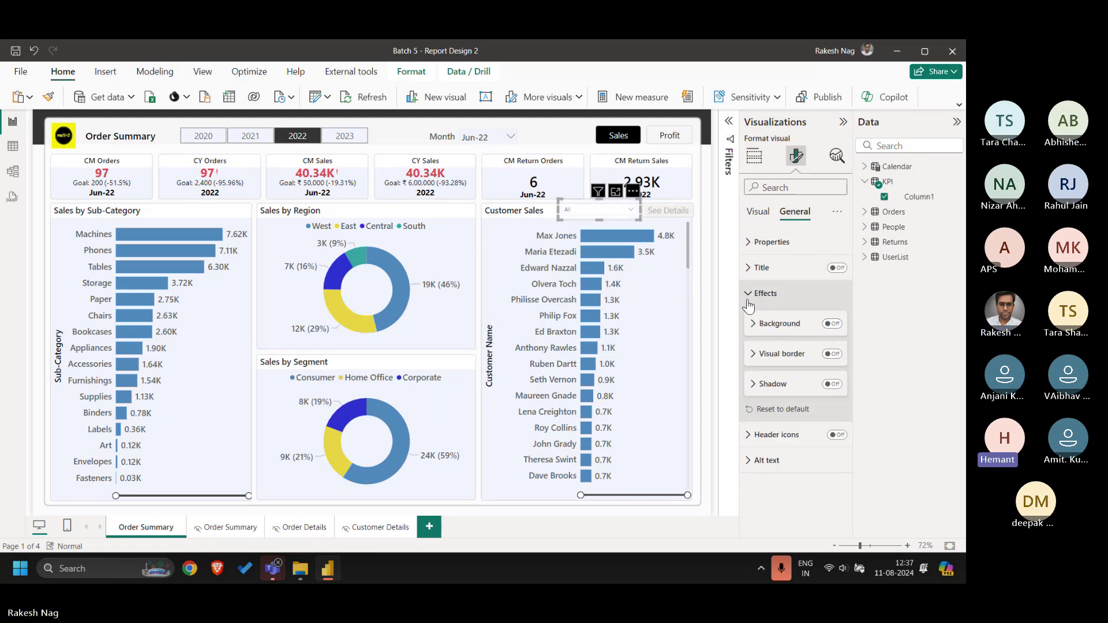
left_click(714, 217)
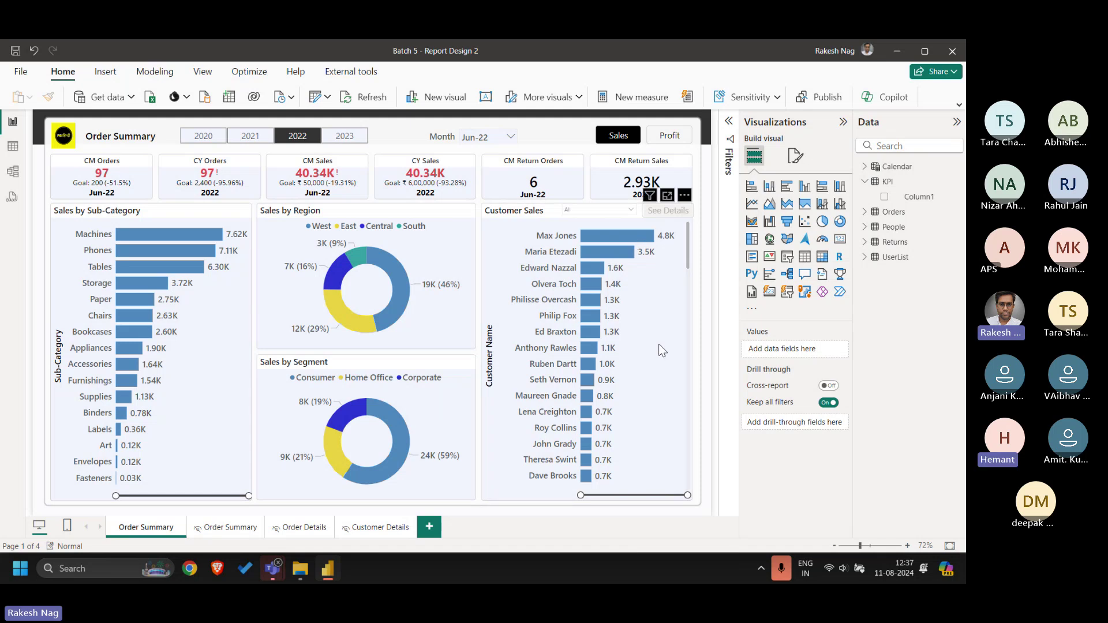
- Test the See Details drill-through for one customer with Order Details chosen in the KPI slicer, and return to the Order Summary page
left_click(590, 349)
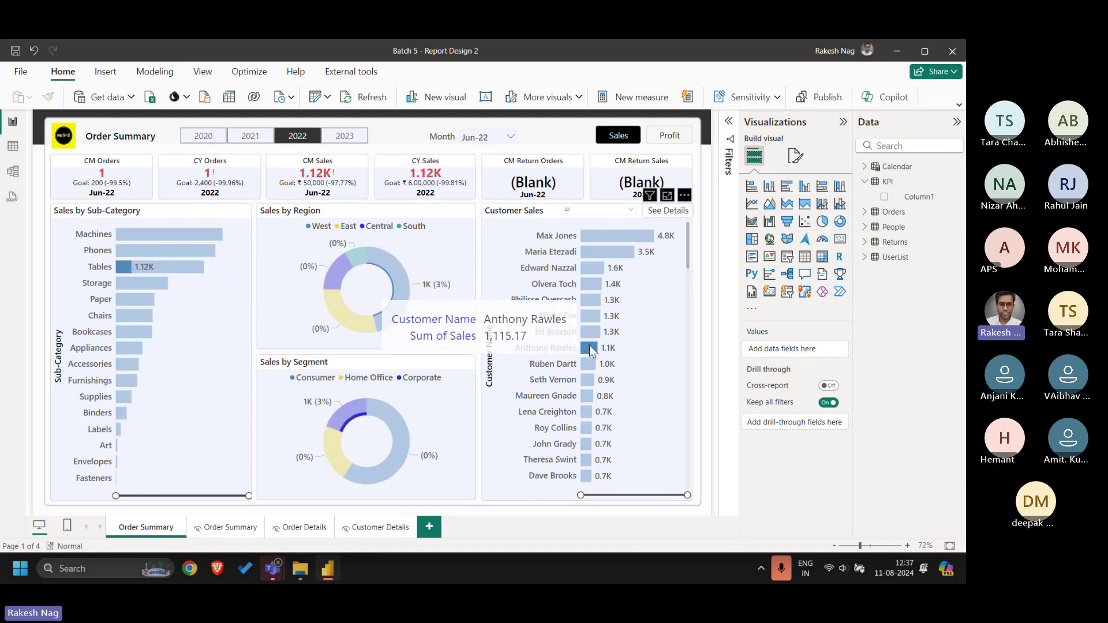
left_click(611, 211)
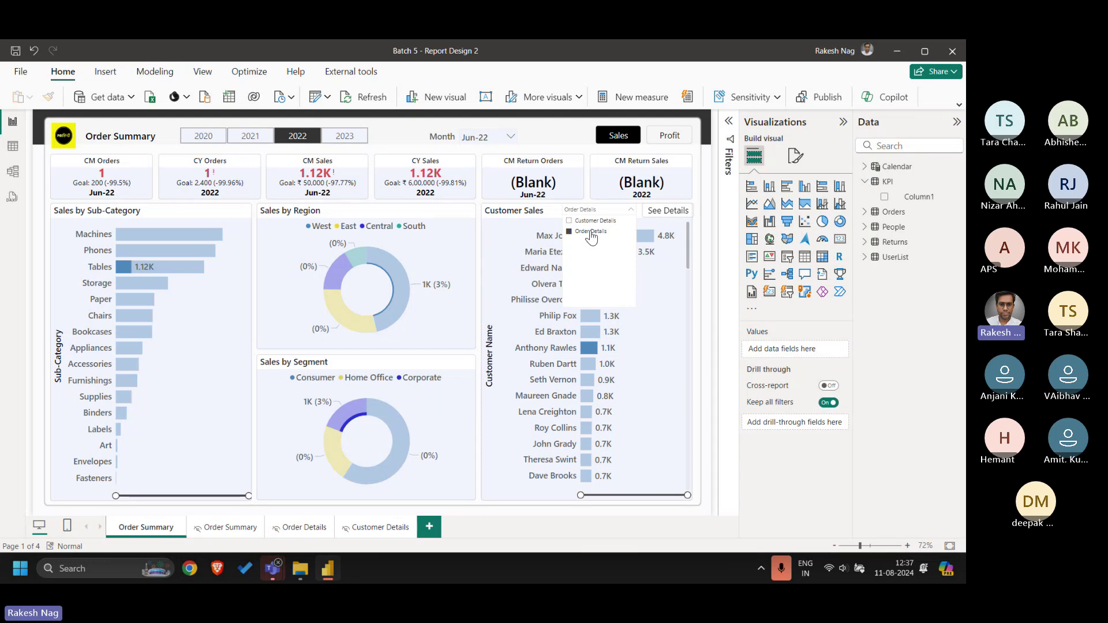
left_click(709, 224)
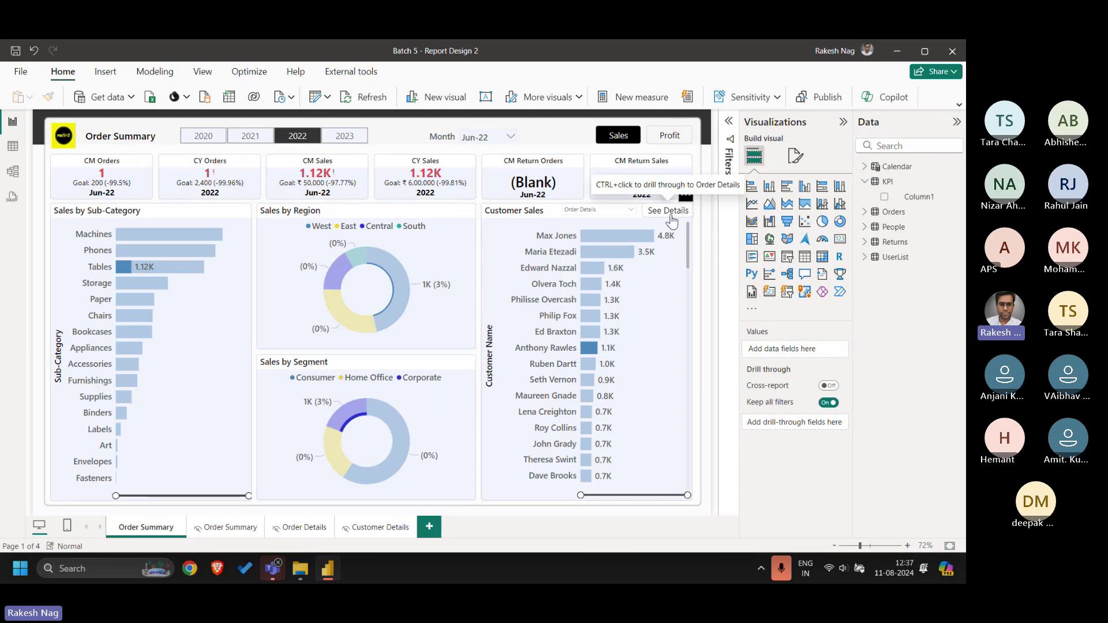
left_click(670, 214, "ctrl")
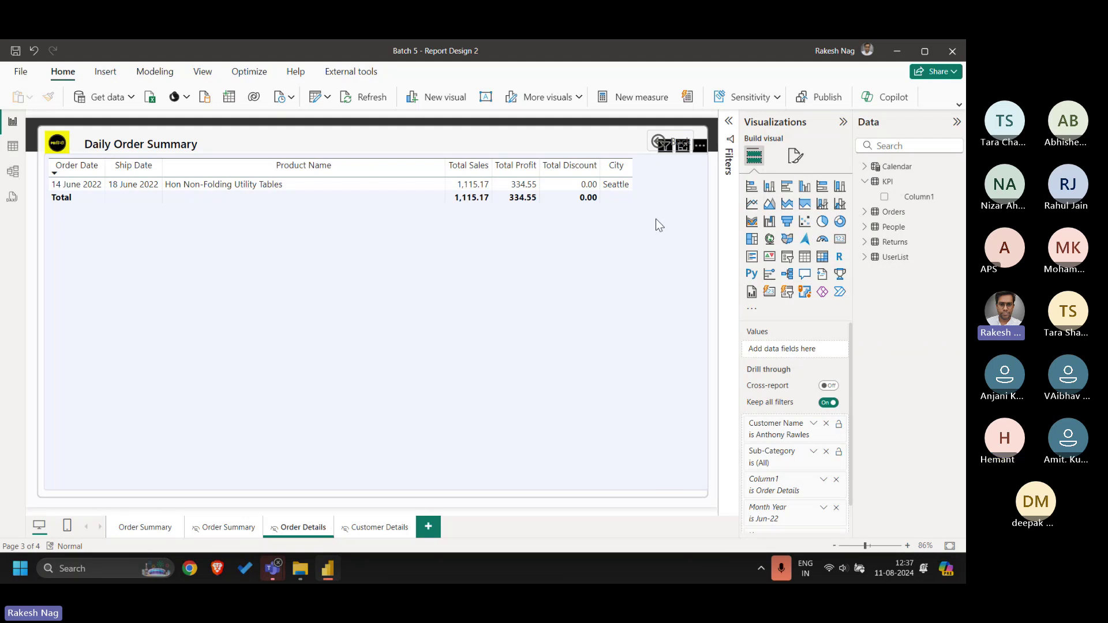
left_click(158, 528)
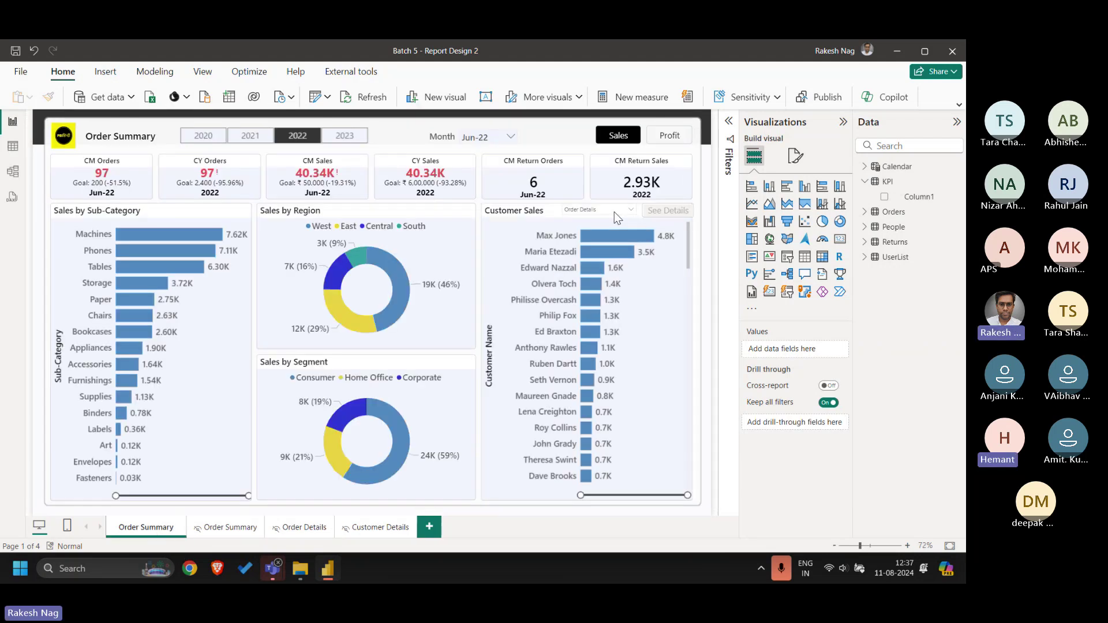
- Create a measure in the KPI table with the formula Measure = SELECTEDVALUE('KPI'[Column1])
left_click(636, 210)
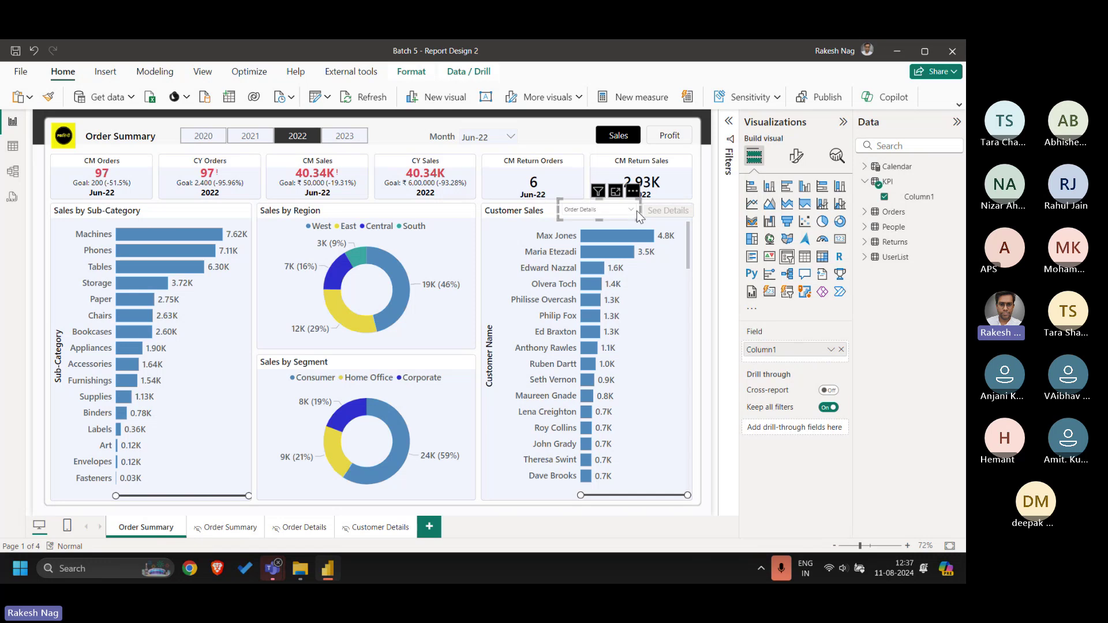
right_click(898, 188)
left_click(812, 208)
type("Select")
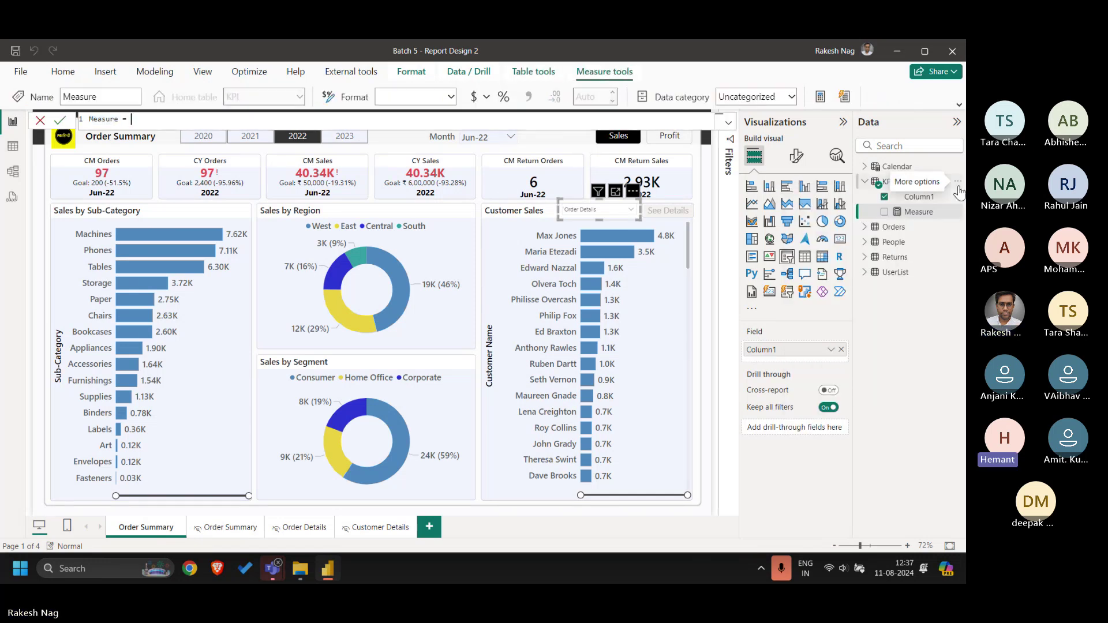
type("edv")
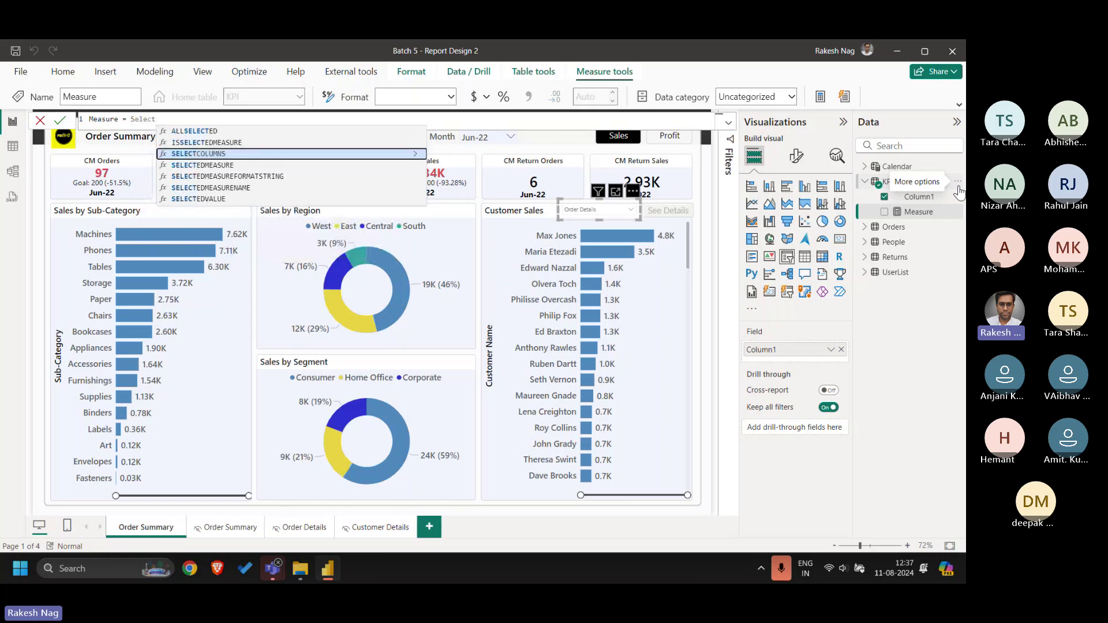
key("Tab")
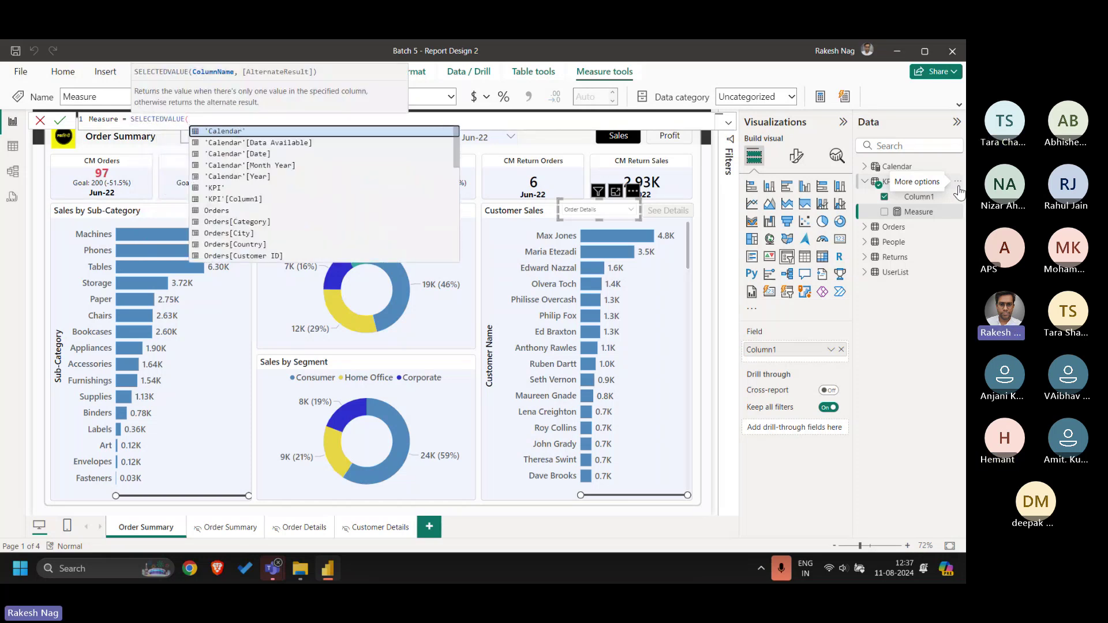
type("c")
key("Down")
key("Down")
key("Down")
key("Down")
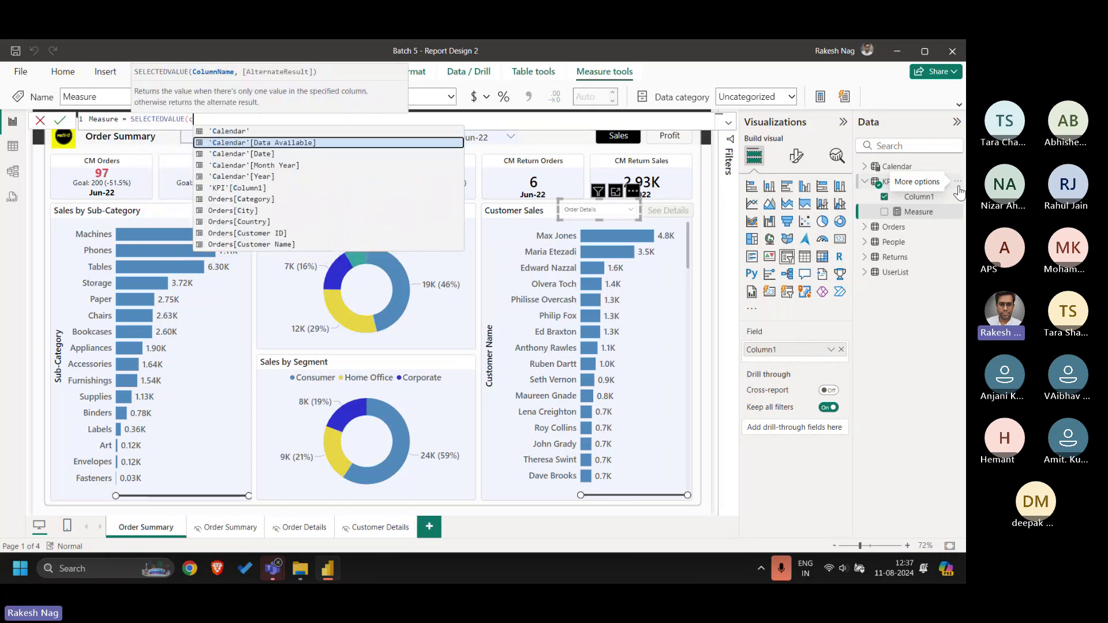
key("Down")
key("Tab")
type(")")
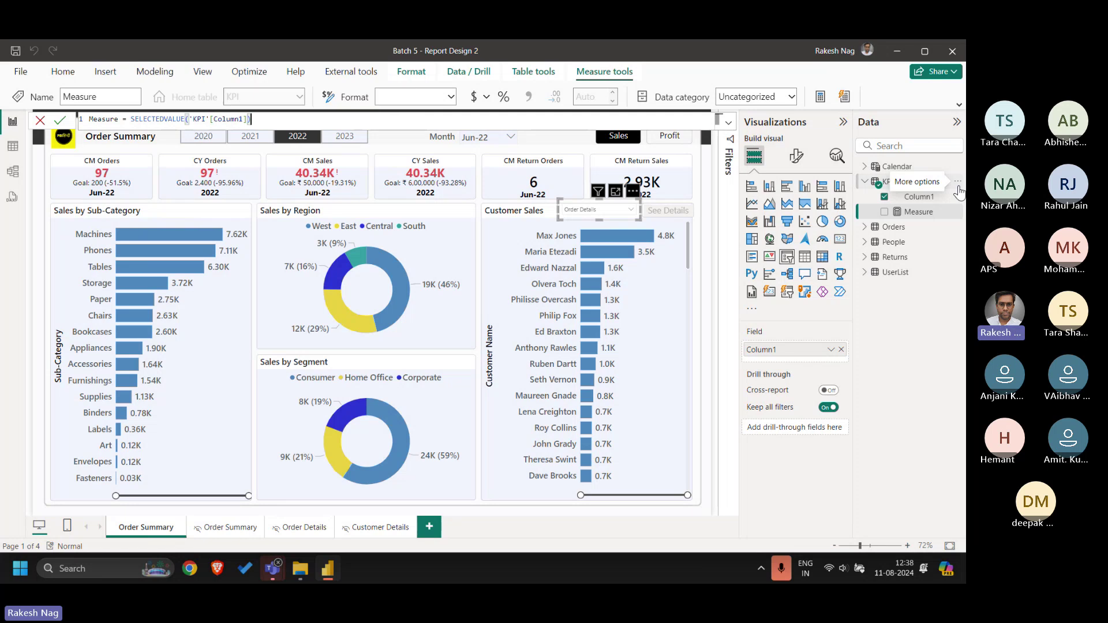
- Base the See Details button's drill-through destination on the field value of Measure from the KPI table
left_click(686, 214)
left_click(782, 293)
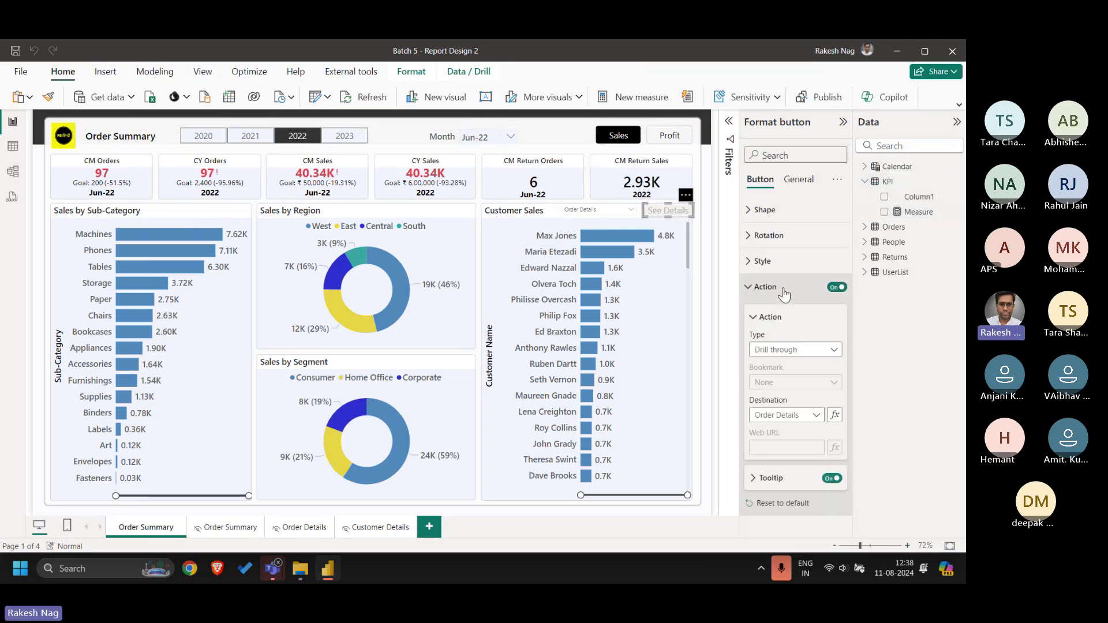
left_click(835, 415)
left_click(359, 217)
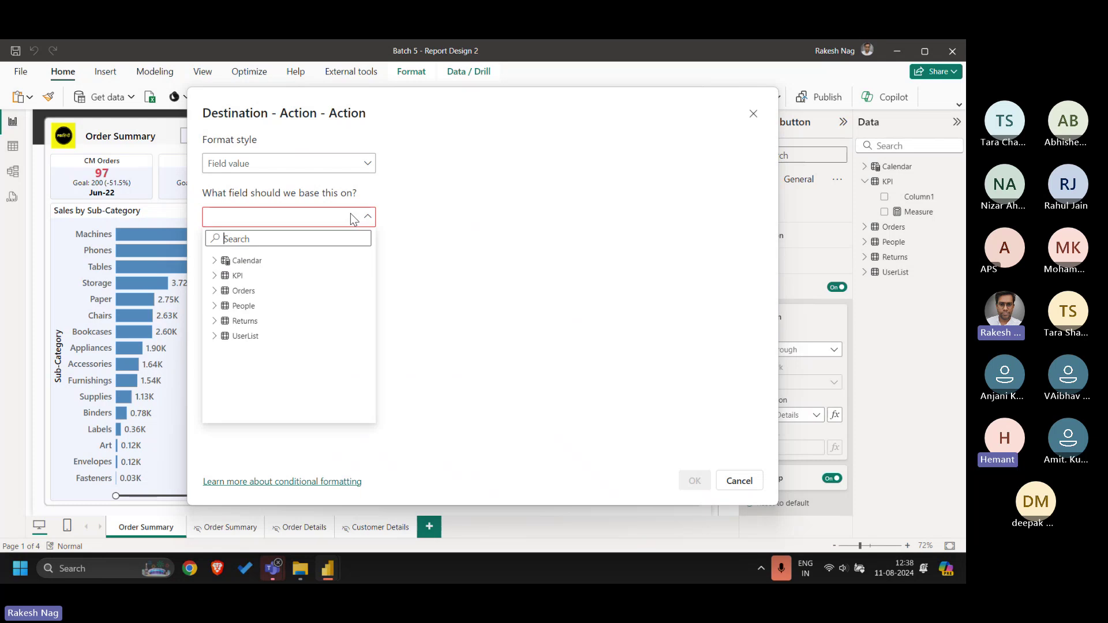
left_click(215, 276)
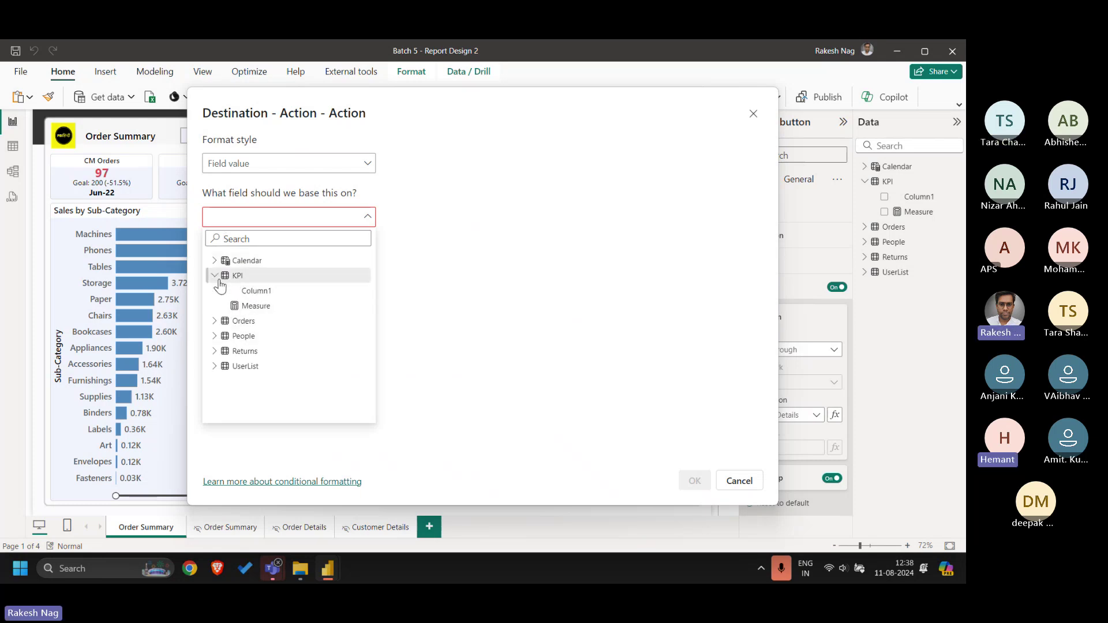
left_click(243, 305)
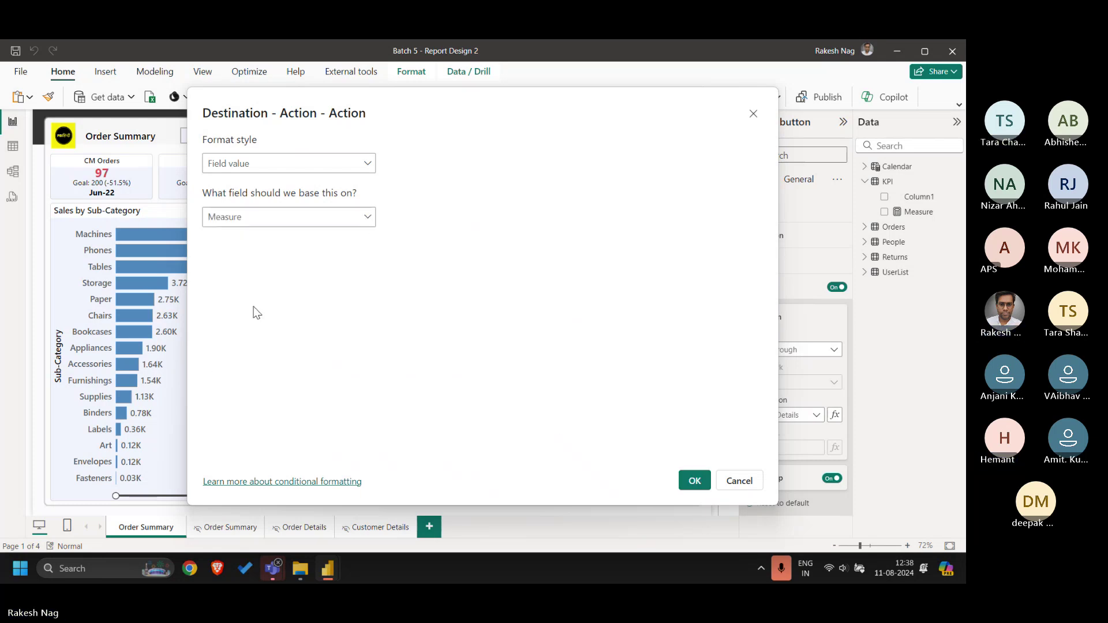
left_click(694, 480)
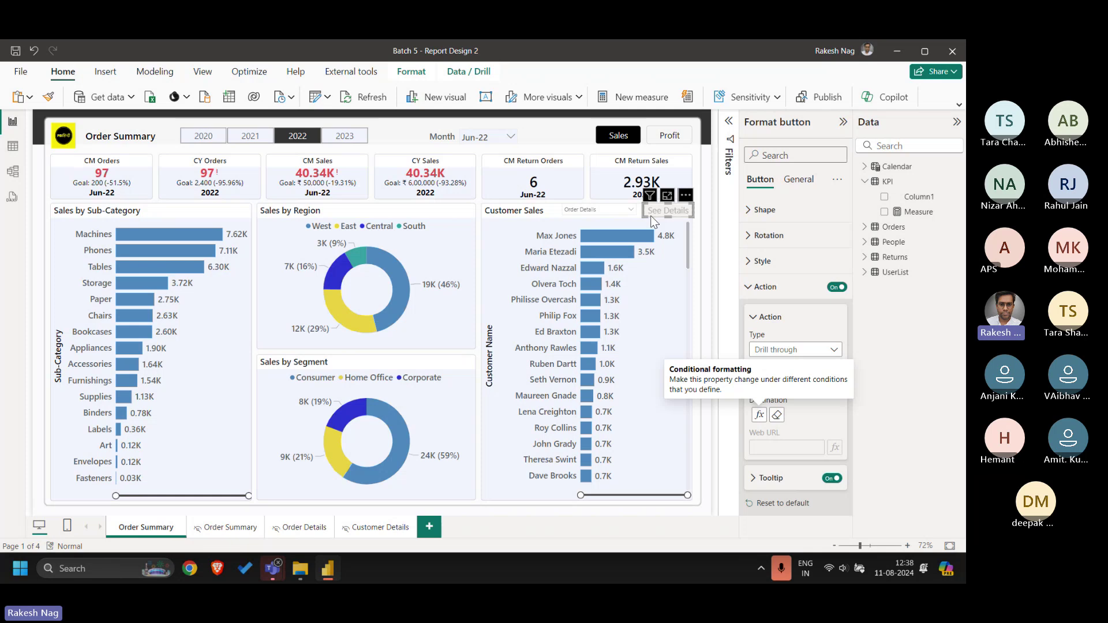
key("Escape")
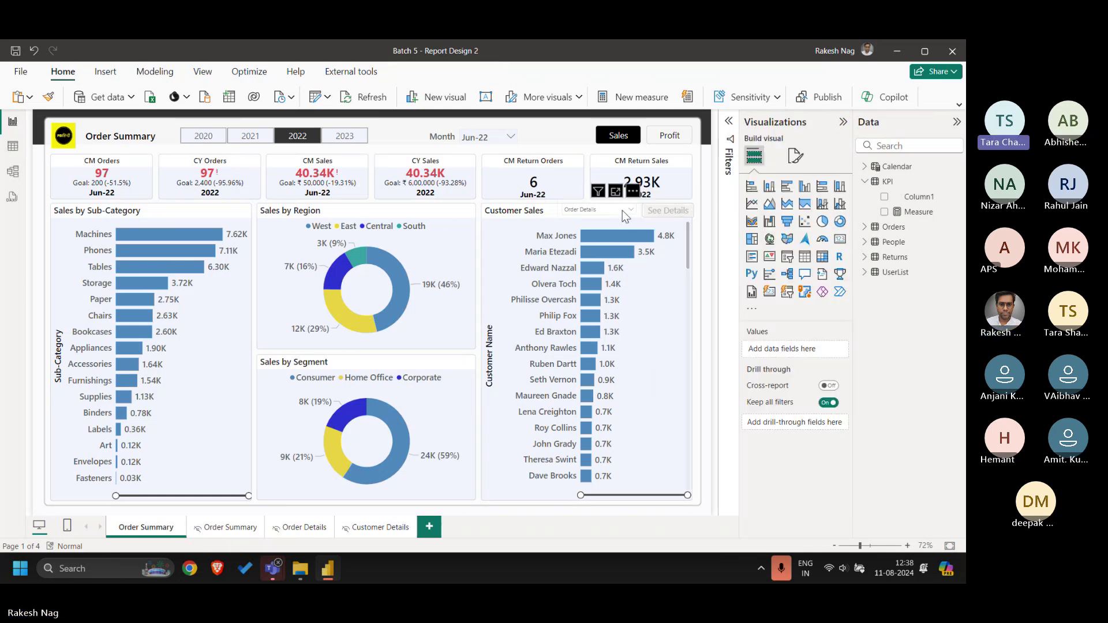
- Switch the KPI slicer to Customer Details, test the drill-through for one customer, and return to the Order Summary page
left_click(589, 381)
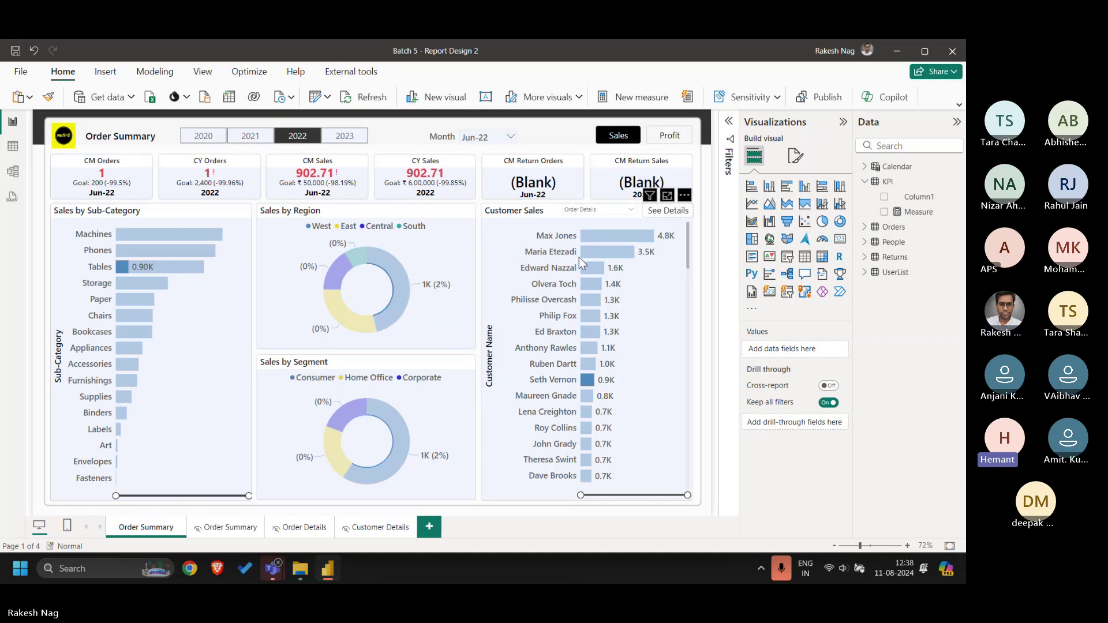
left_click(590, 210)
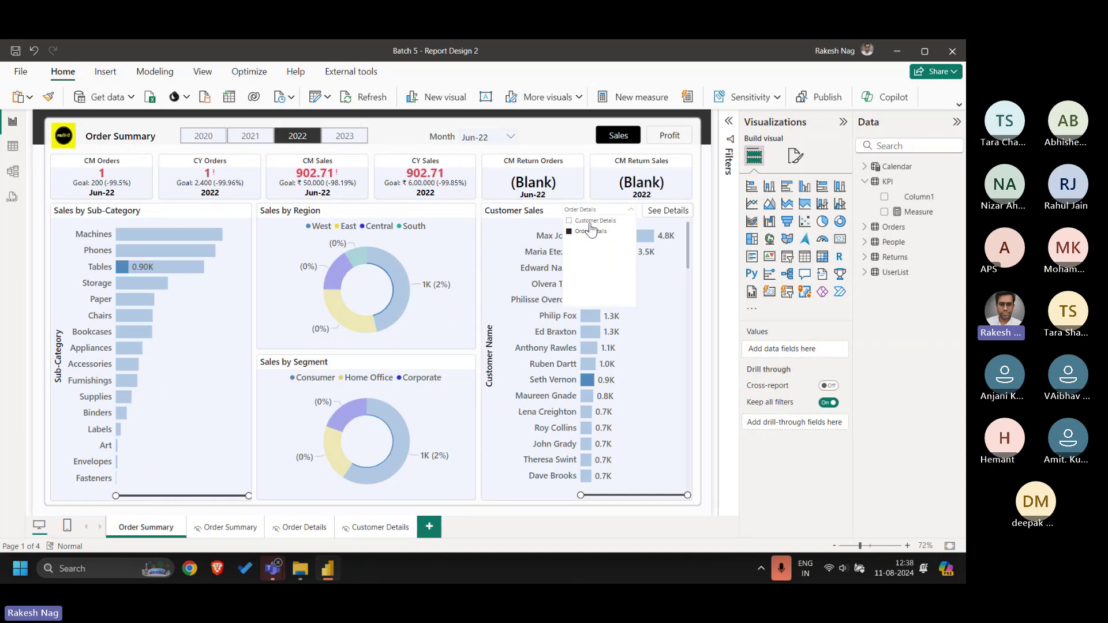
left_click(715, 244)
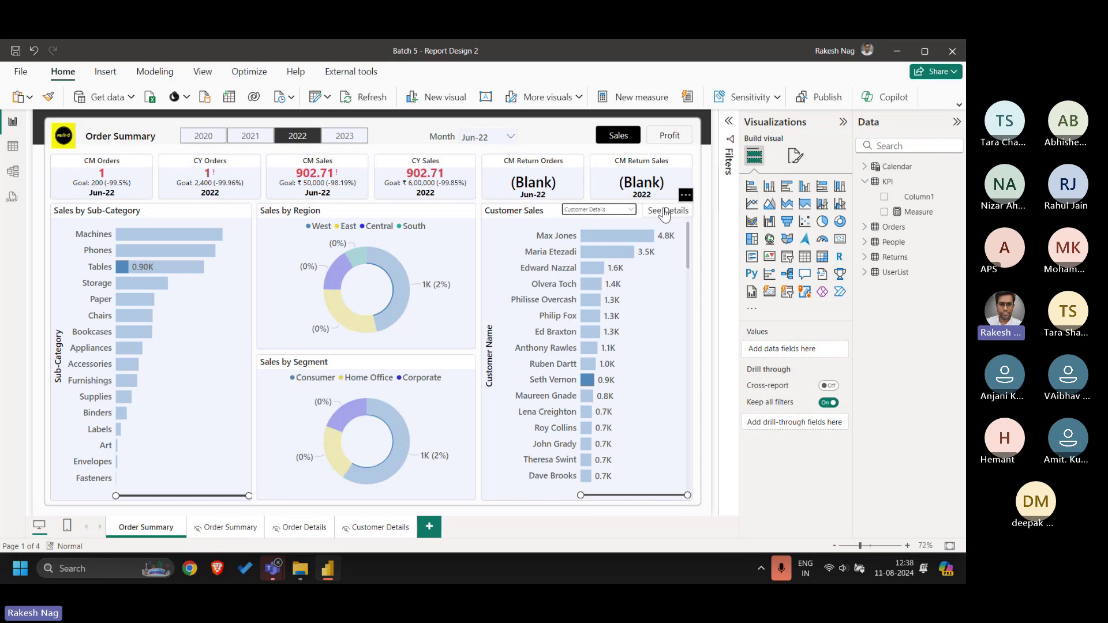
left_click(664, 212, "ctrl")
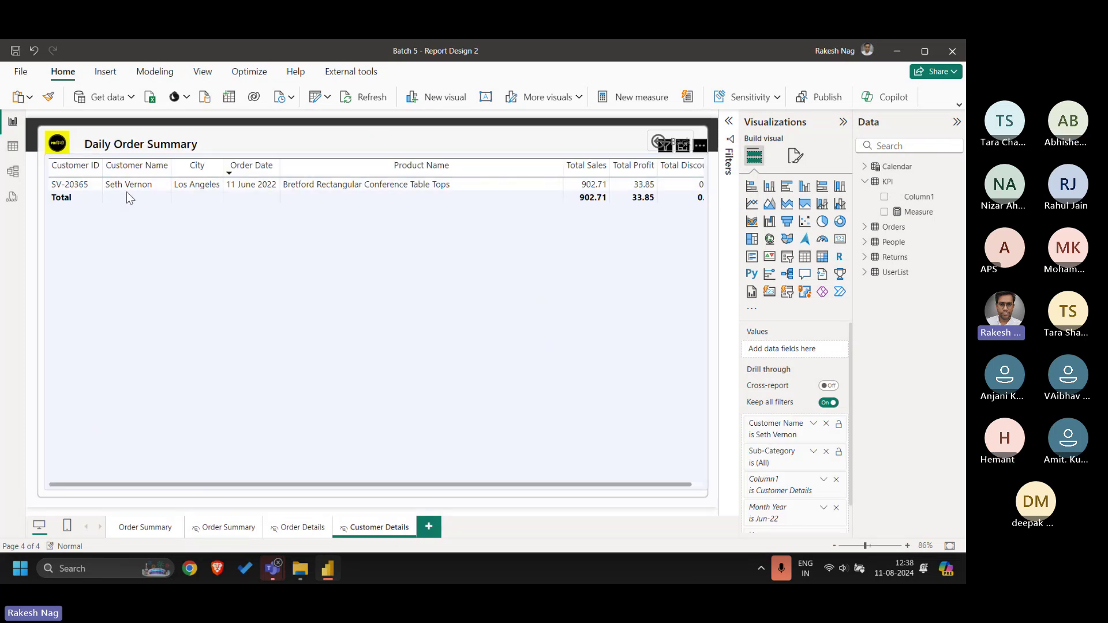
left_click(155, 528)
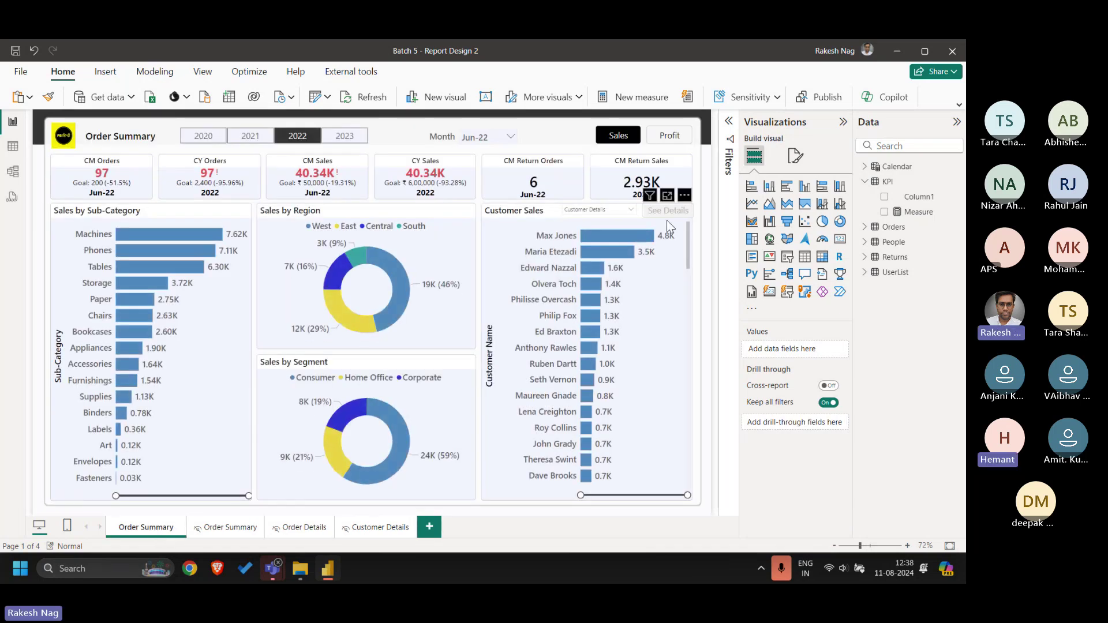
- Set the KPI slicer back to Order Details, drill through for another customer, and return to the Order Summary page
left_click(620, 208)
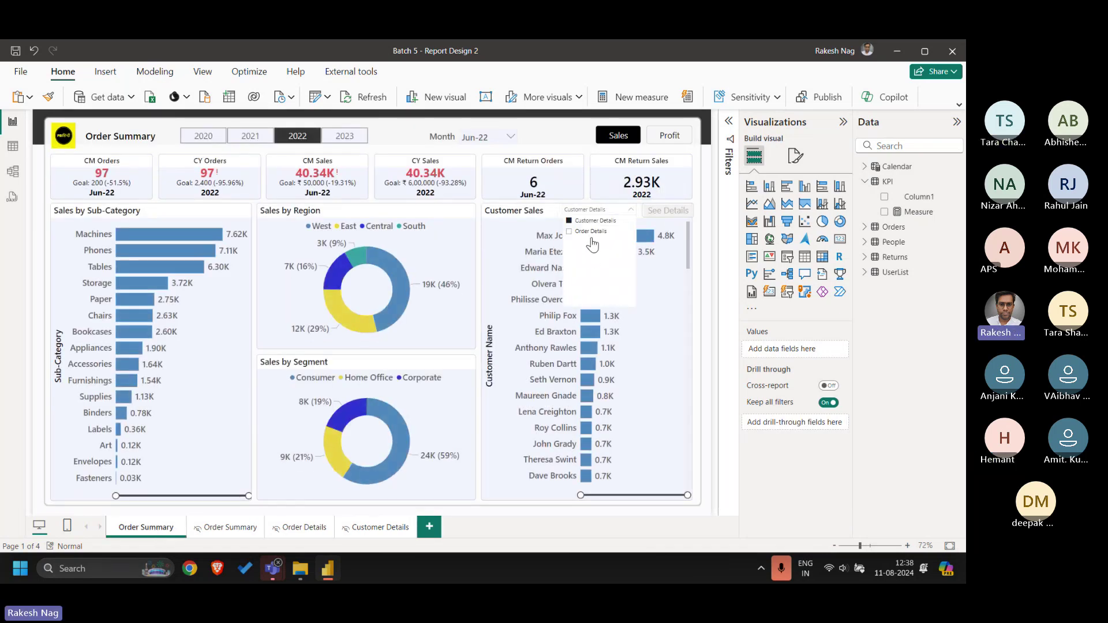
left_click(594, 232)
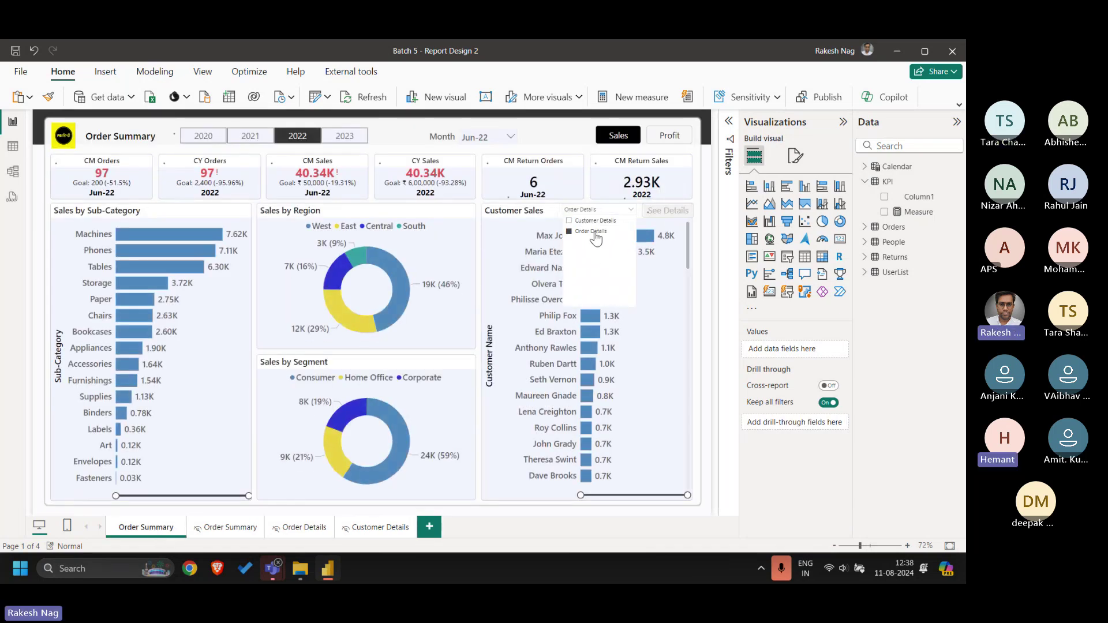
left_click(709, 261)
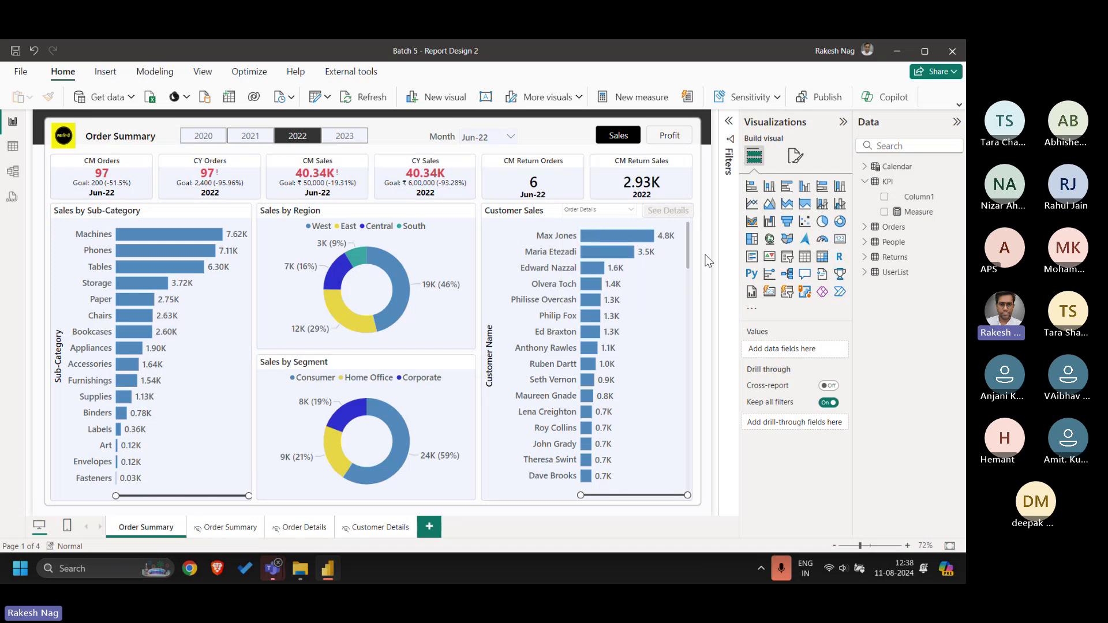
left_click(590, 337)
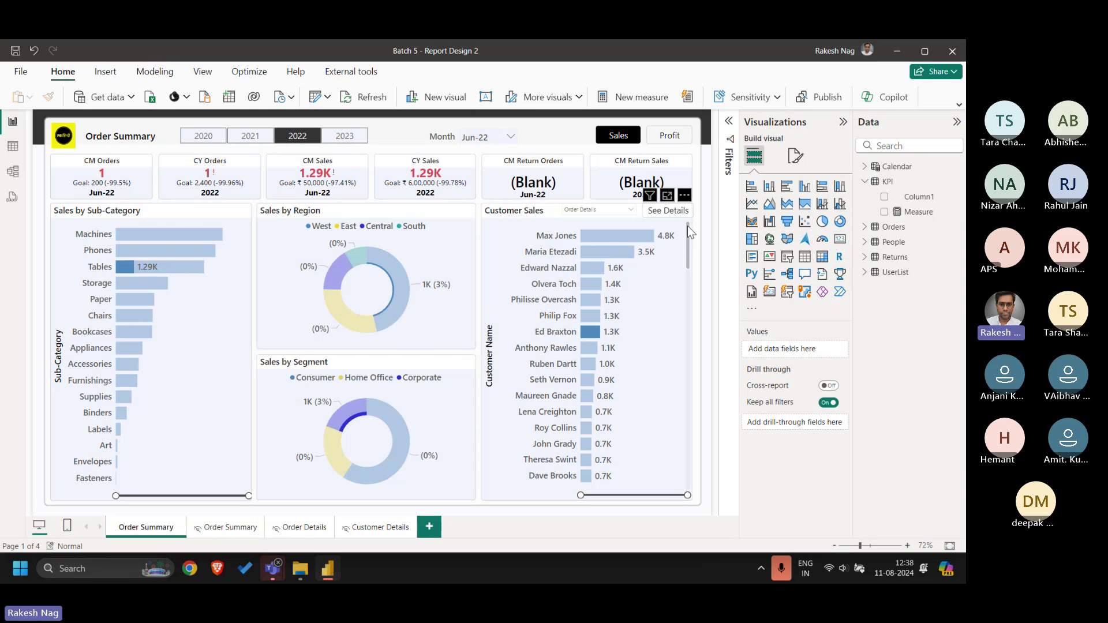
left_click(672, 210, "ctrl")
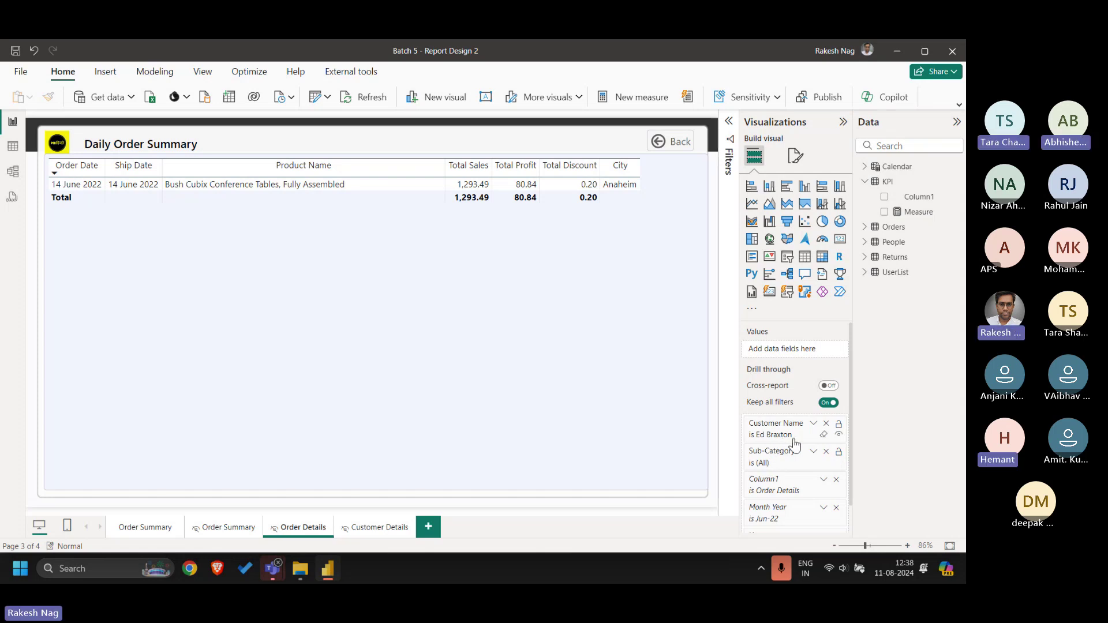
left_click(149, 527)
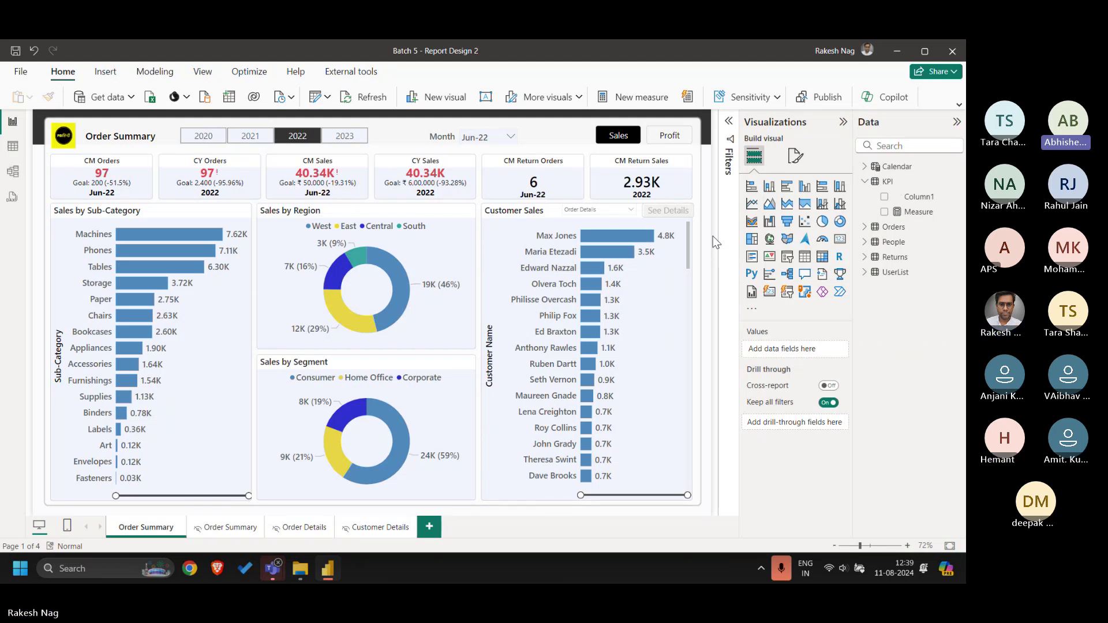
- Set the KPI slicer's value text to font size 12 and black font color
left_click(637, 214)
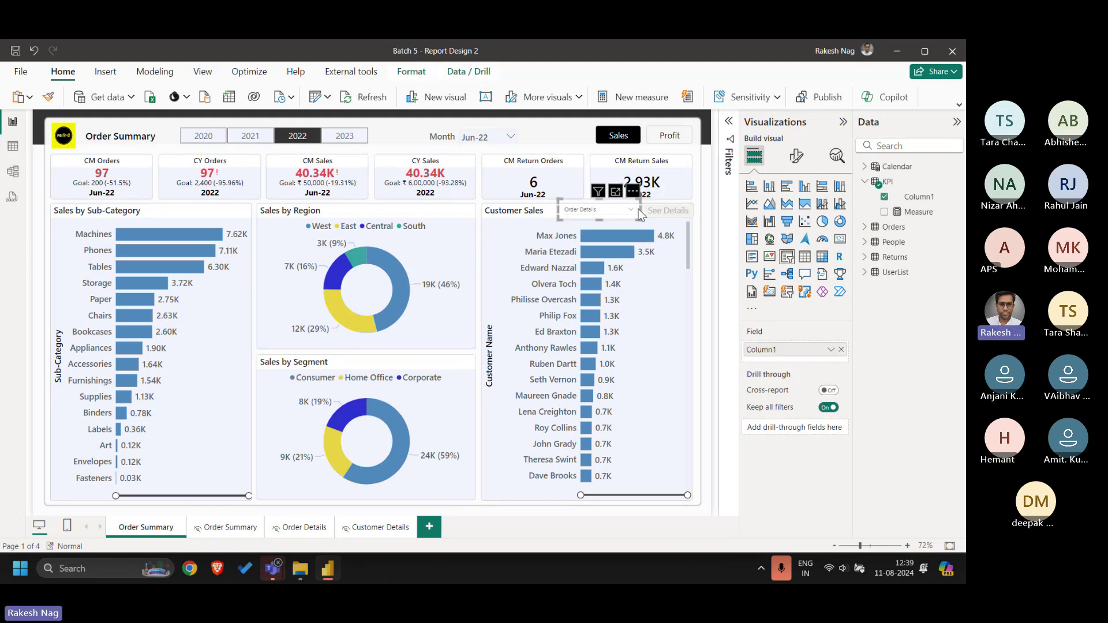
left_click(797, 155)
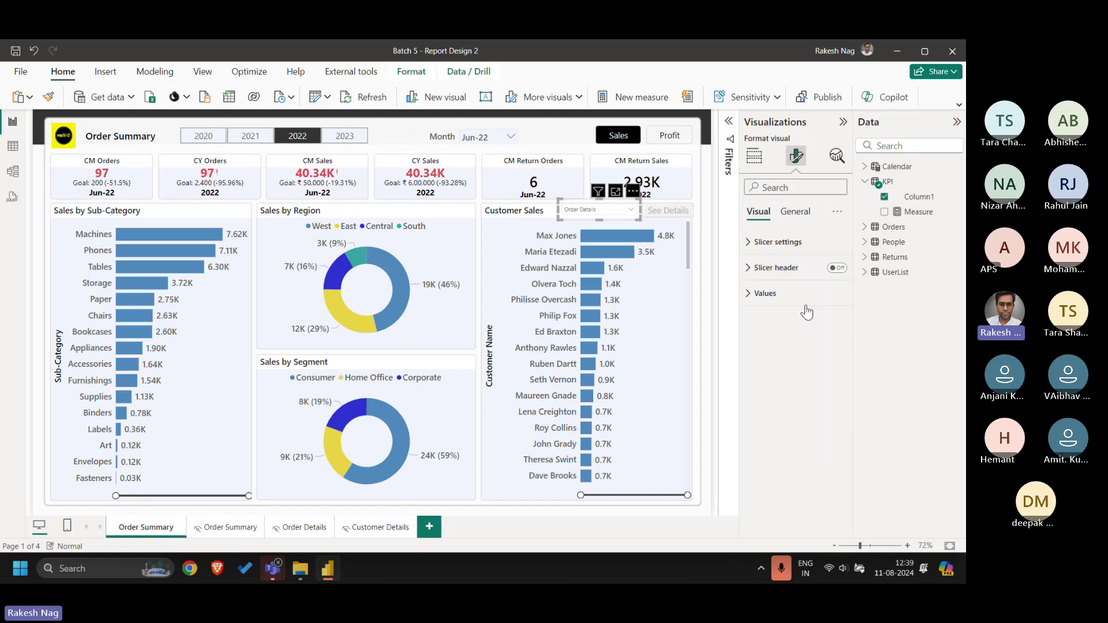
left_click(805, 306)
left_click(824, 358)
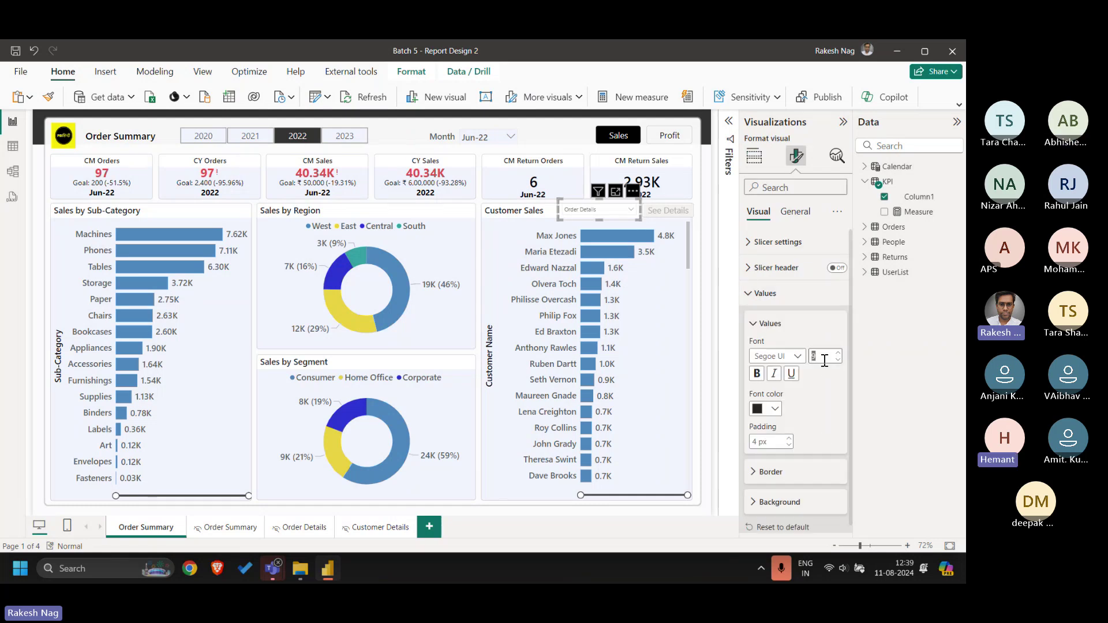
type("11")
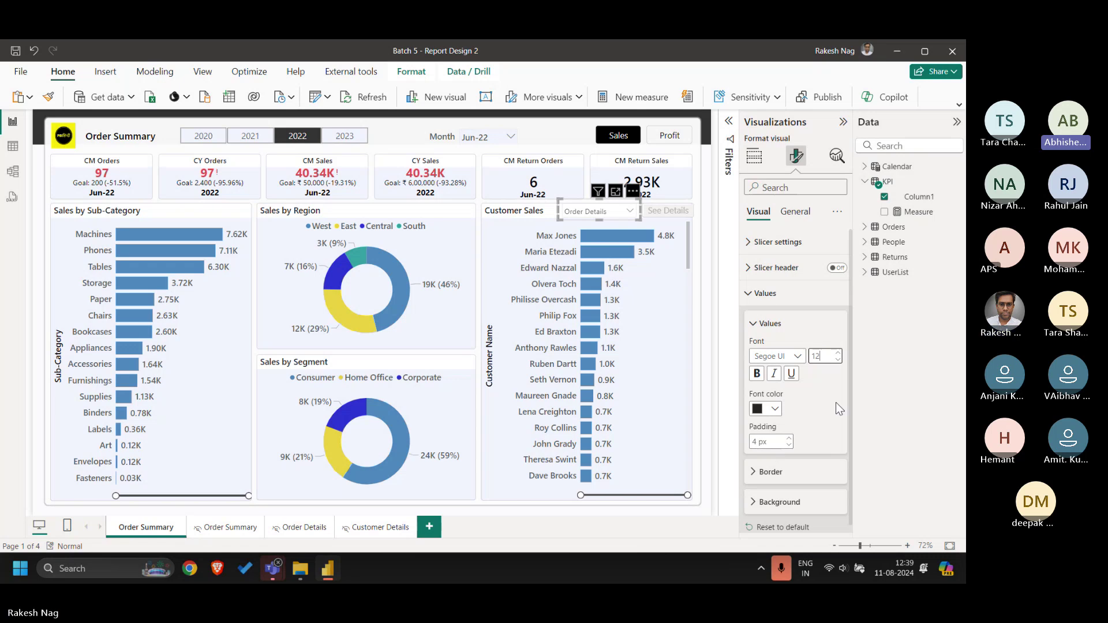
left_click(808, 402)
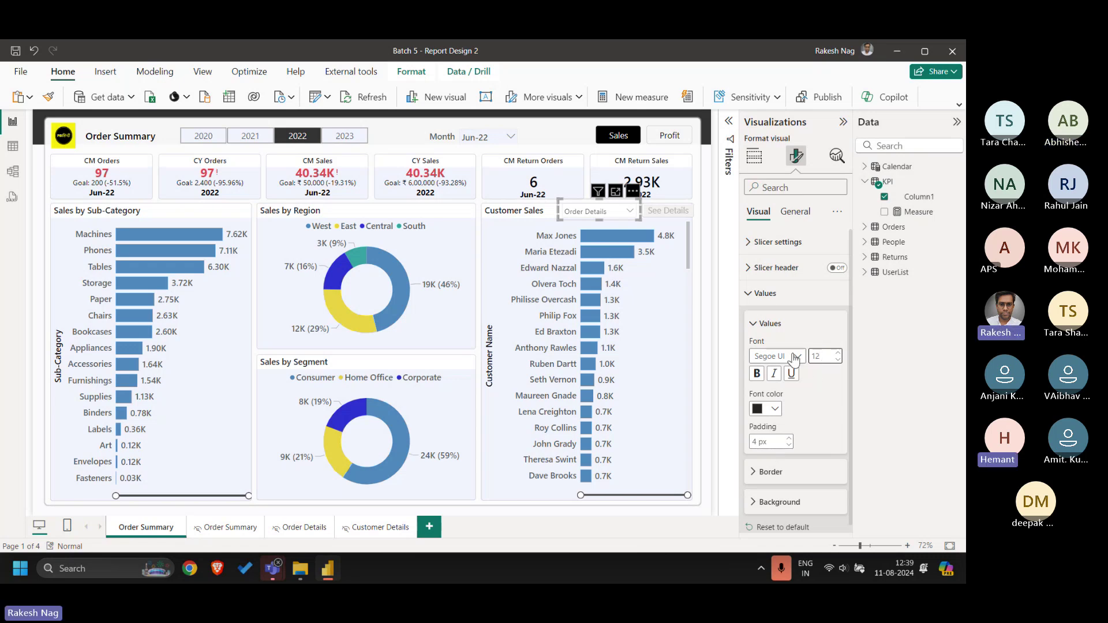
left_click(775, 410)
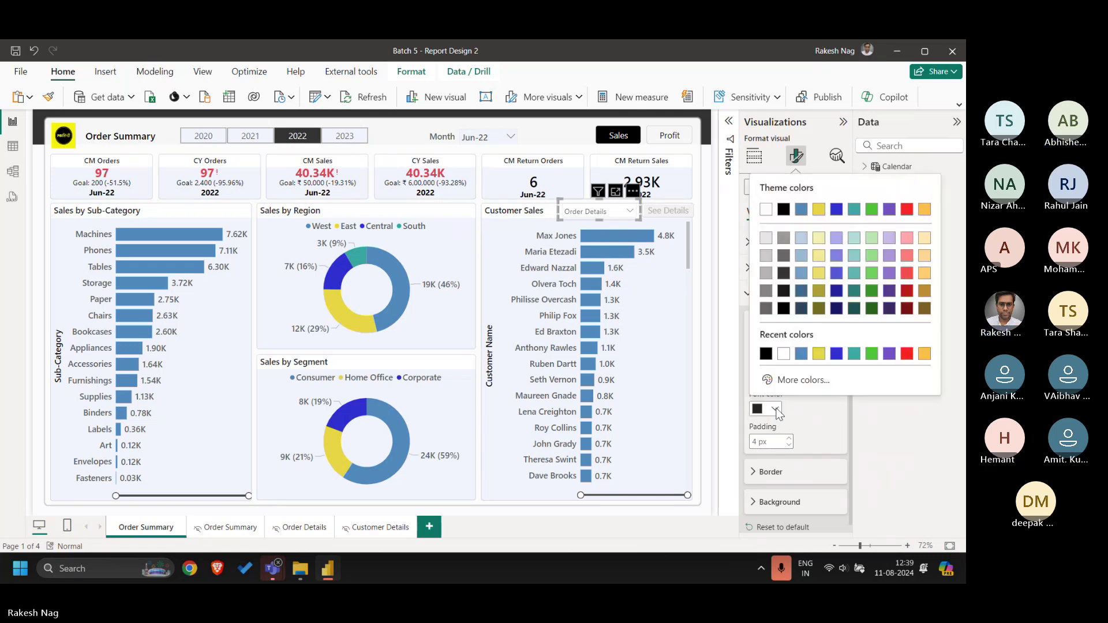
left_click(783, 211)
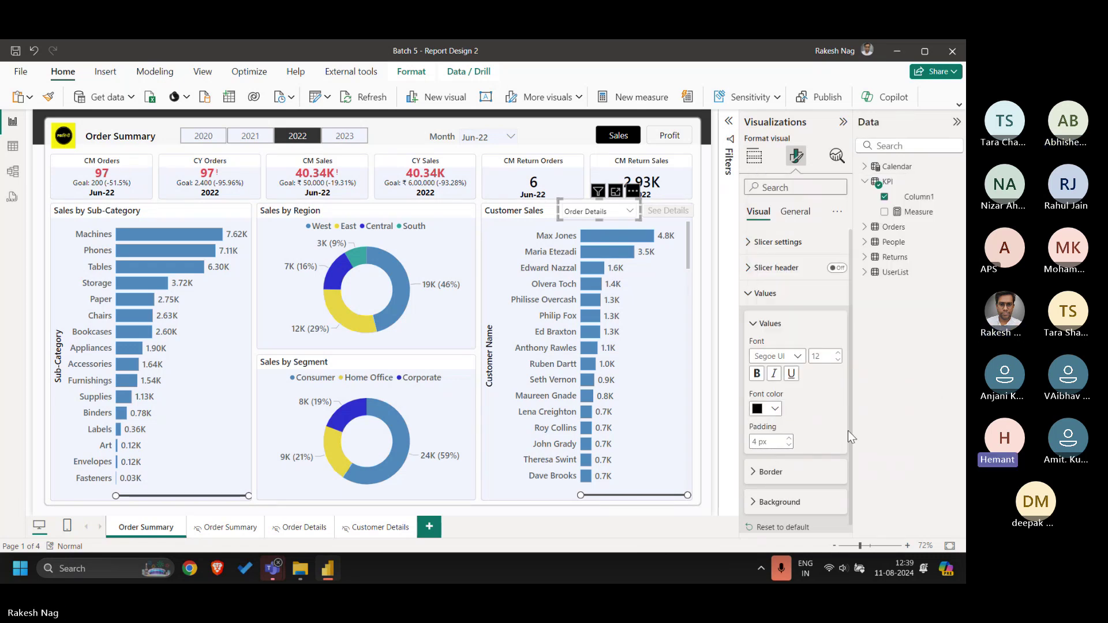
left_click(701, 255)
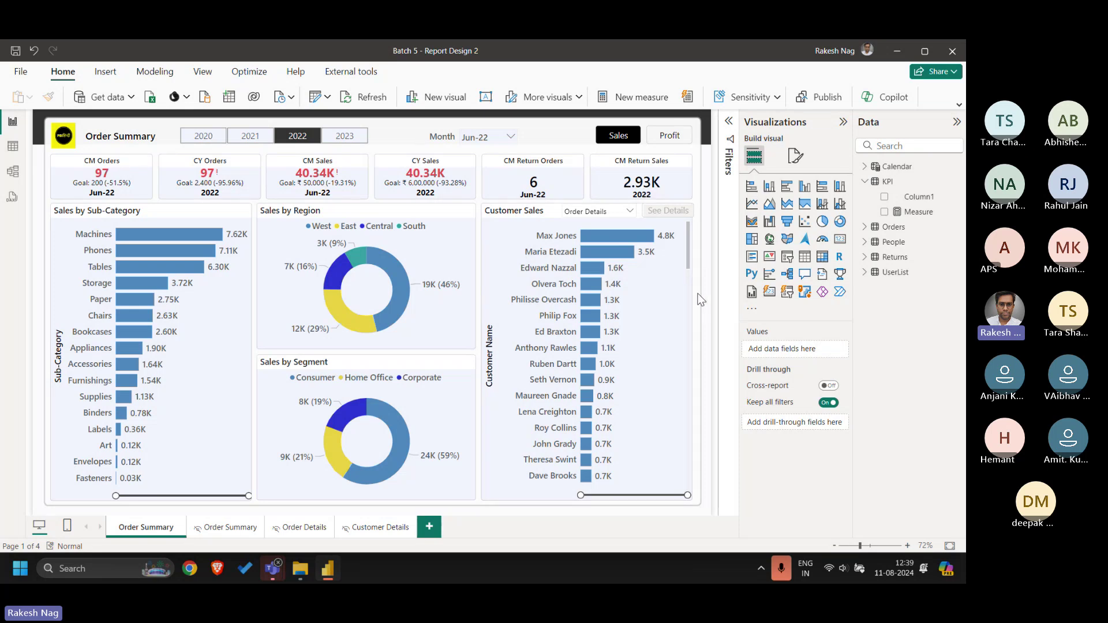
- On the Order Details page, clear the Customer Name drill-through filter and remove the Column1, Month Year and Year filters
left_click(303, 529)
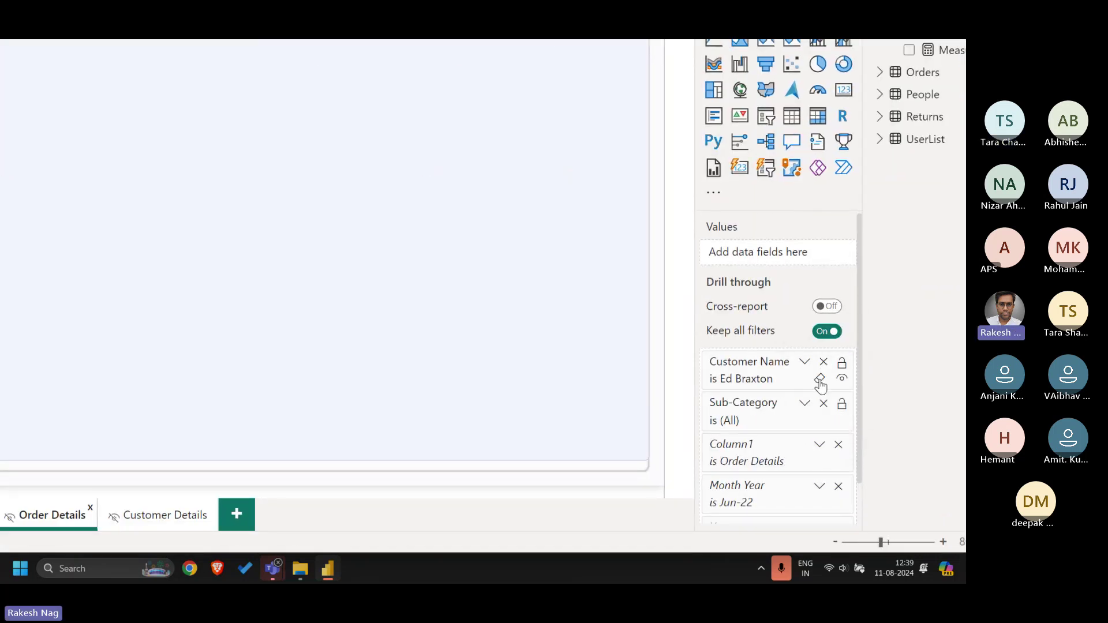
left_click(820, 381)
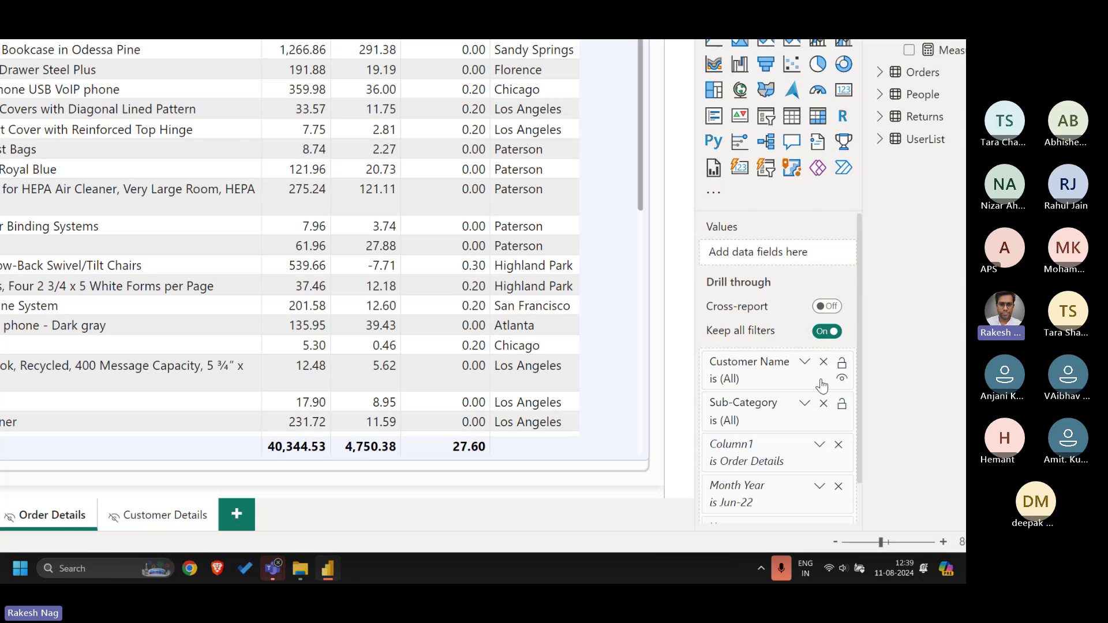
left_click(838, 445)
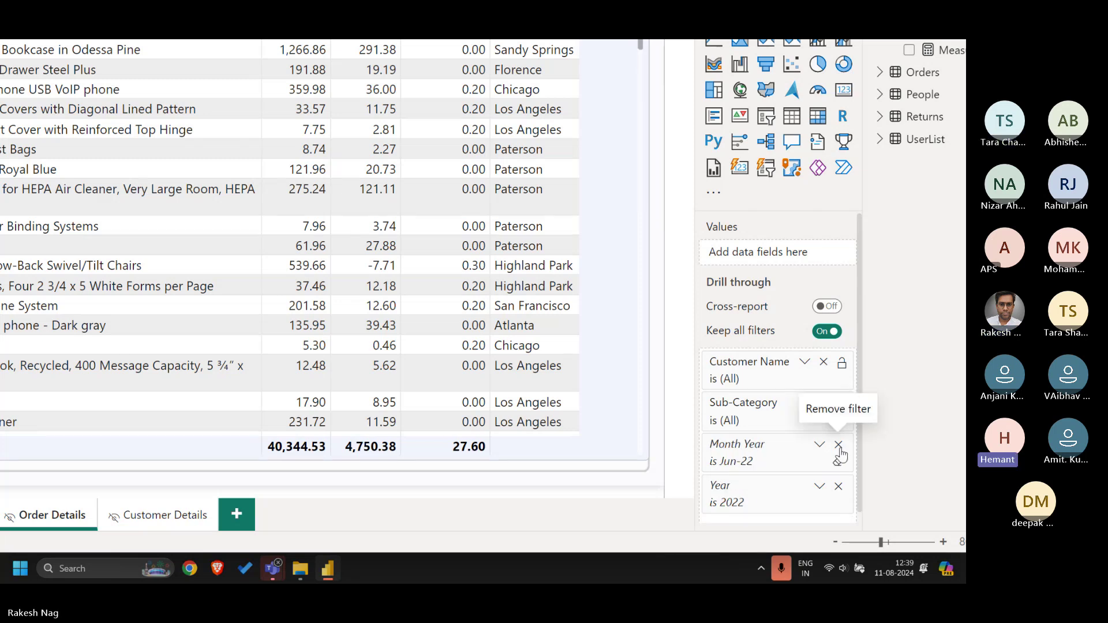
left_click(838, 445)
left_click(838, 444)
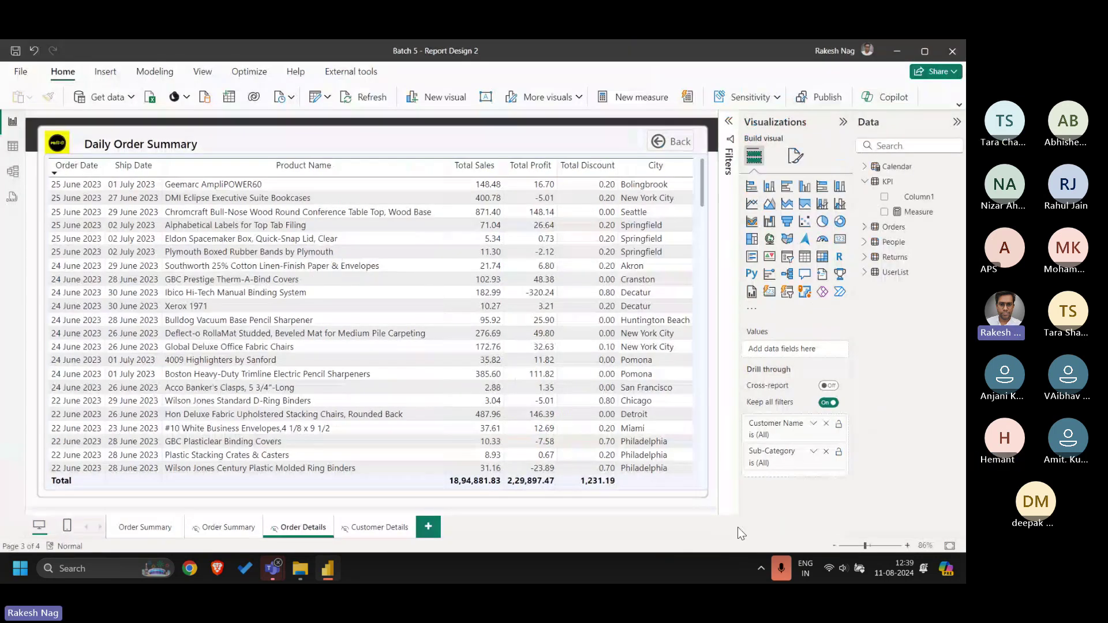
- Remove the Customer Name and Sub-Category drill-through fields from the Order Details page
left_click(145, 527)
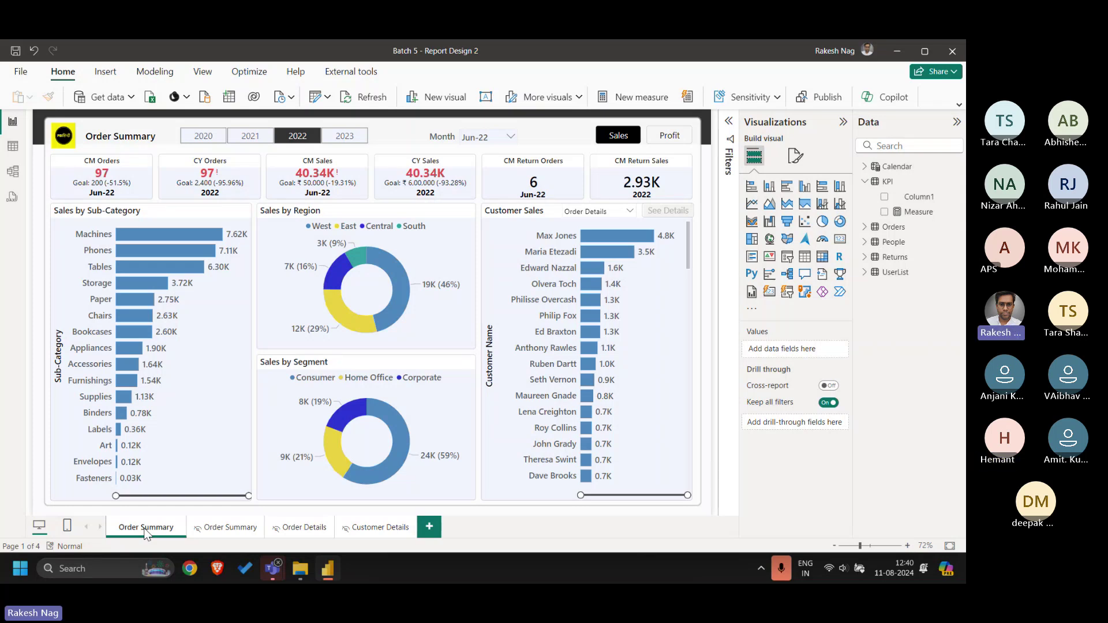
left_click(290, 529)
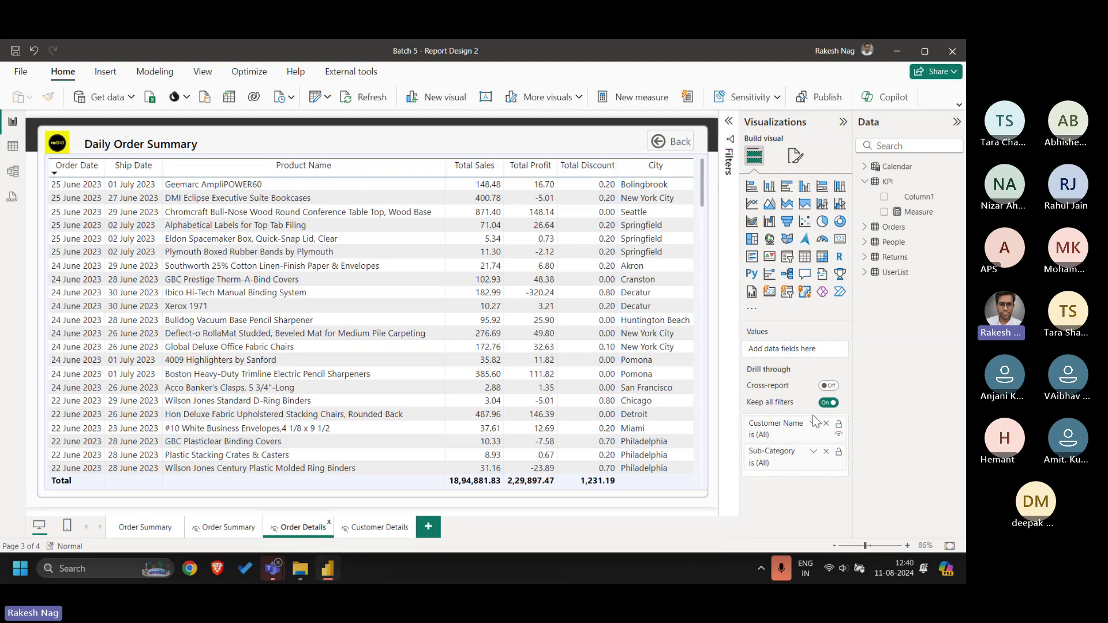
left_click(826, 424)
left_click(826, 425)
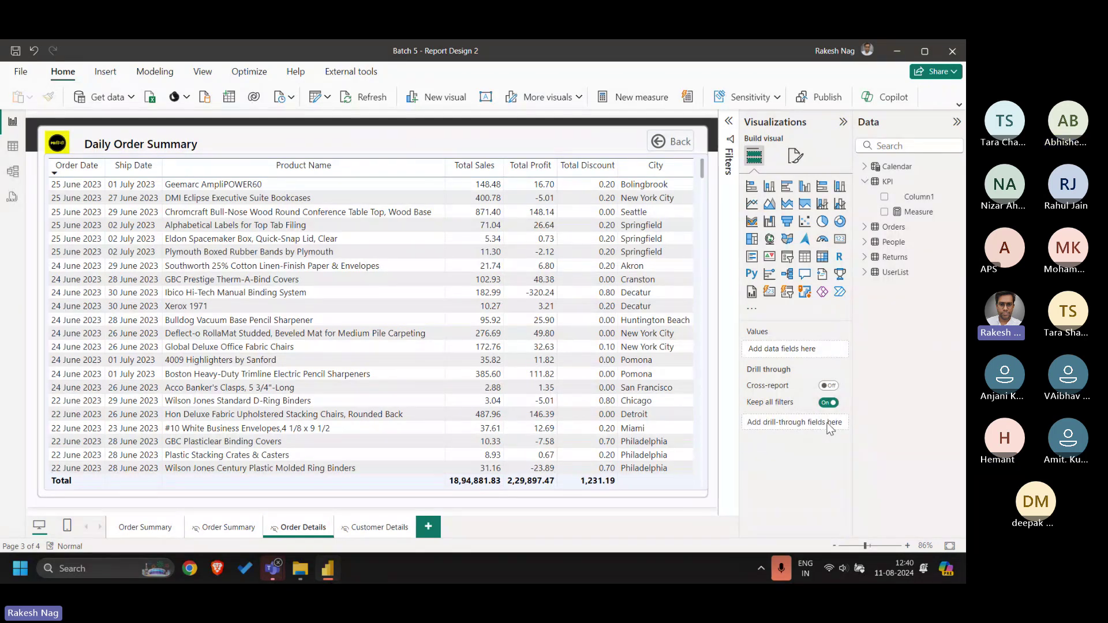
- Add the Total Sales measure from the Orders table as the drill-through field of the Order Details page
left_click(864, 228)
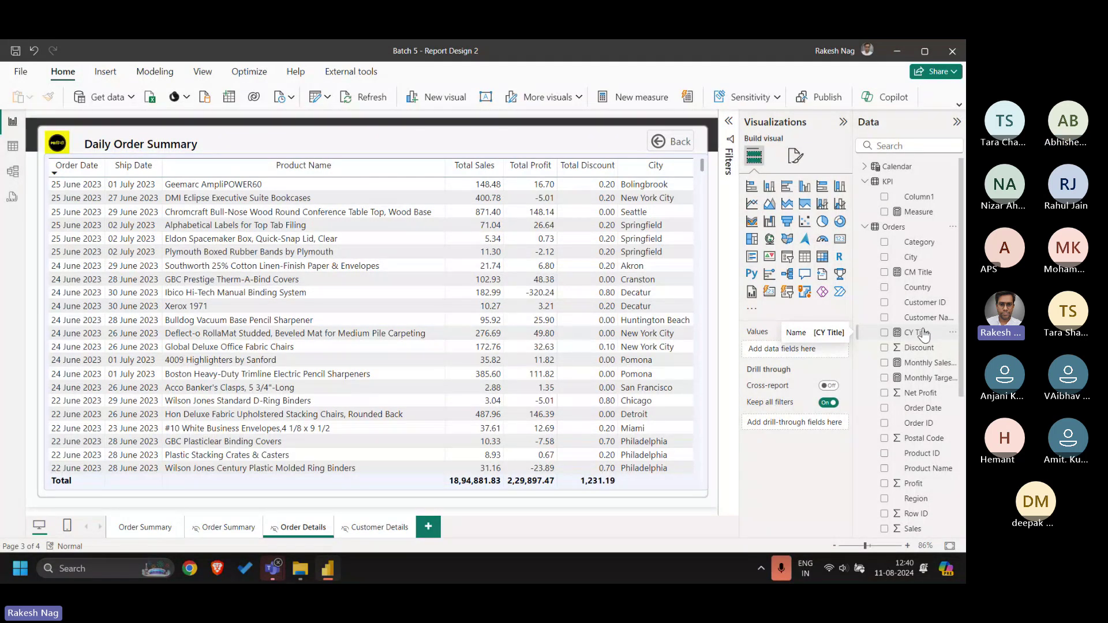
left_click(168, 532)
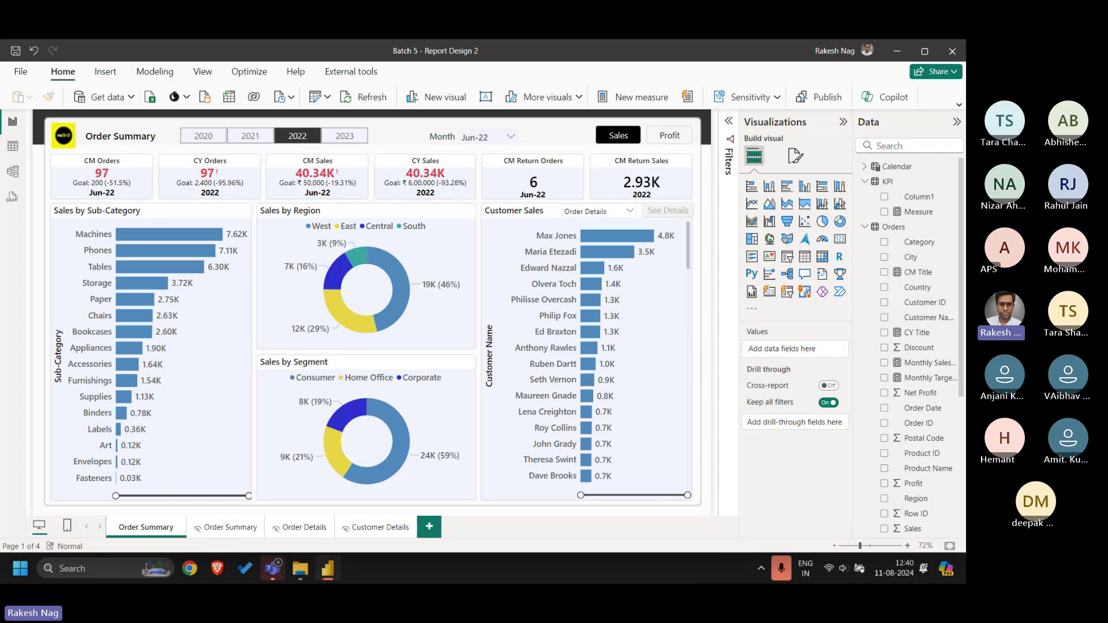
left_click(303, 529)
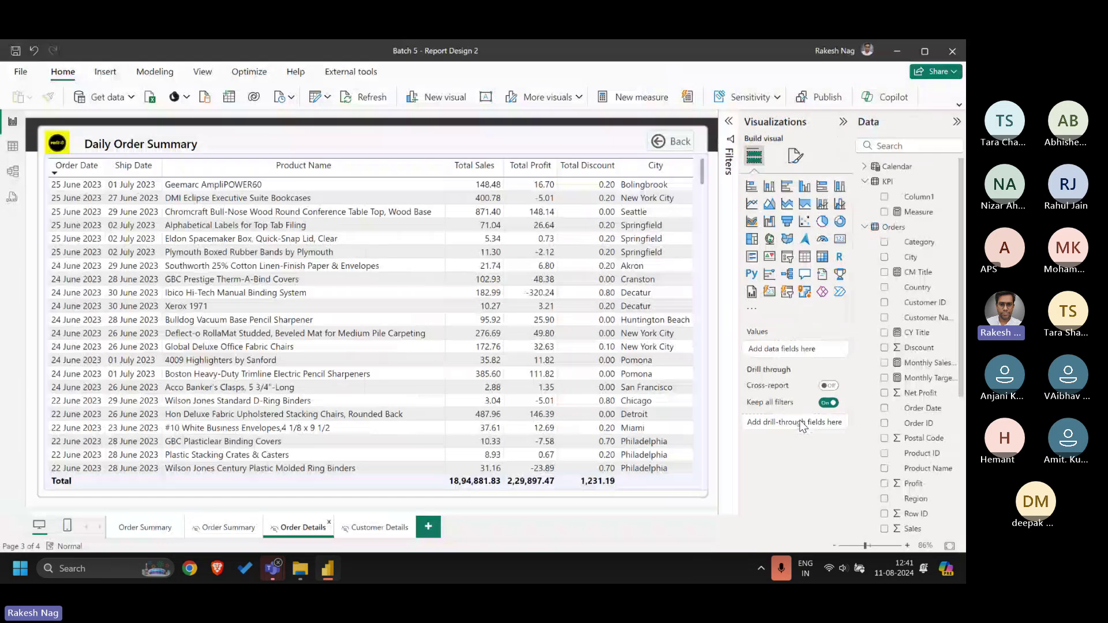
scroll(998, 457, "down", 5)
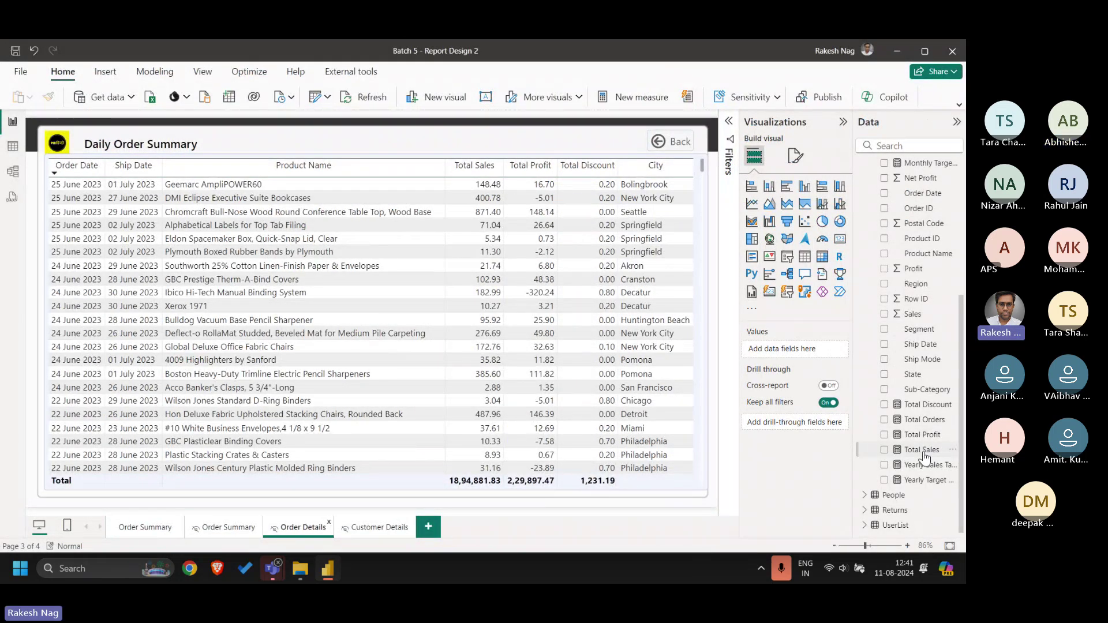
left_click_drag(923, 453, 790, 424)
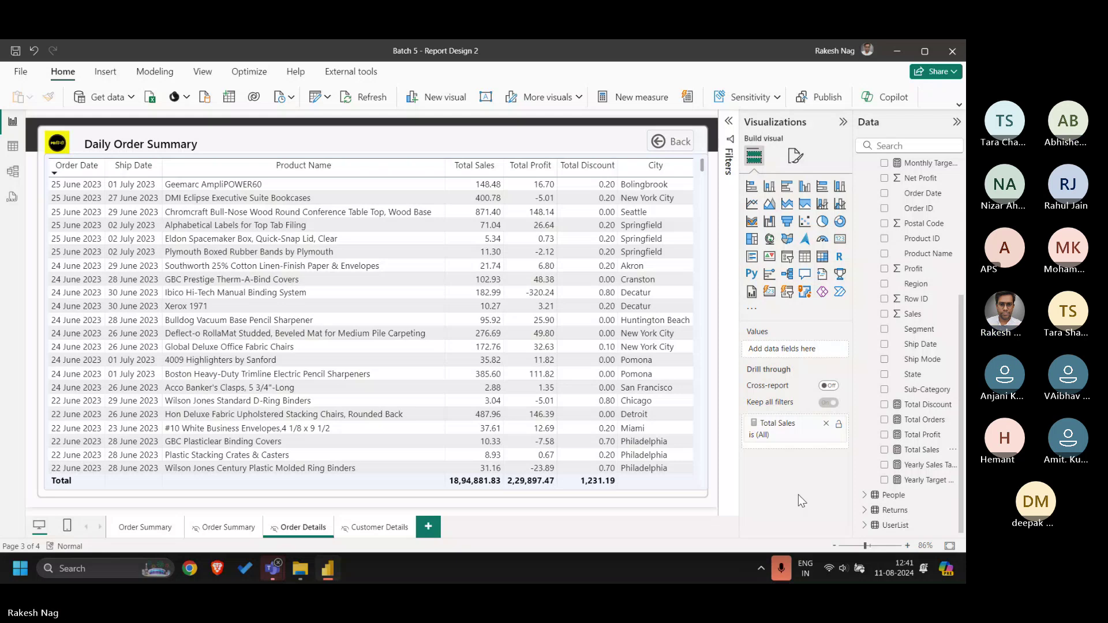
- On the Order Summary page, check the drill-through destinations offered by the Sales by Sub-Category and Sales by Region charts
left_click(147, 527)
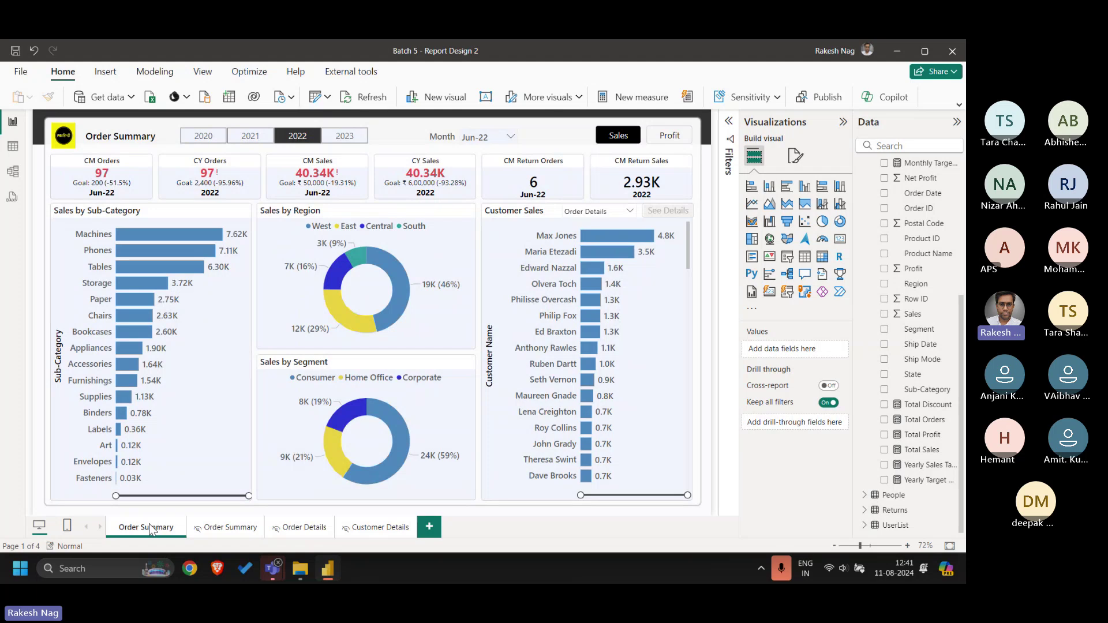
right_click(148, 269)
mouse_move(210, 337)
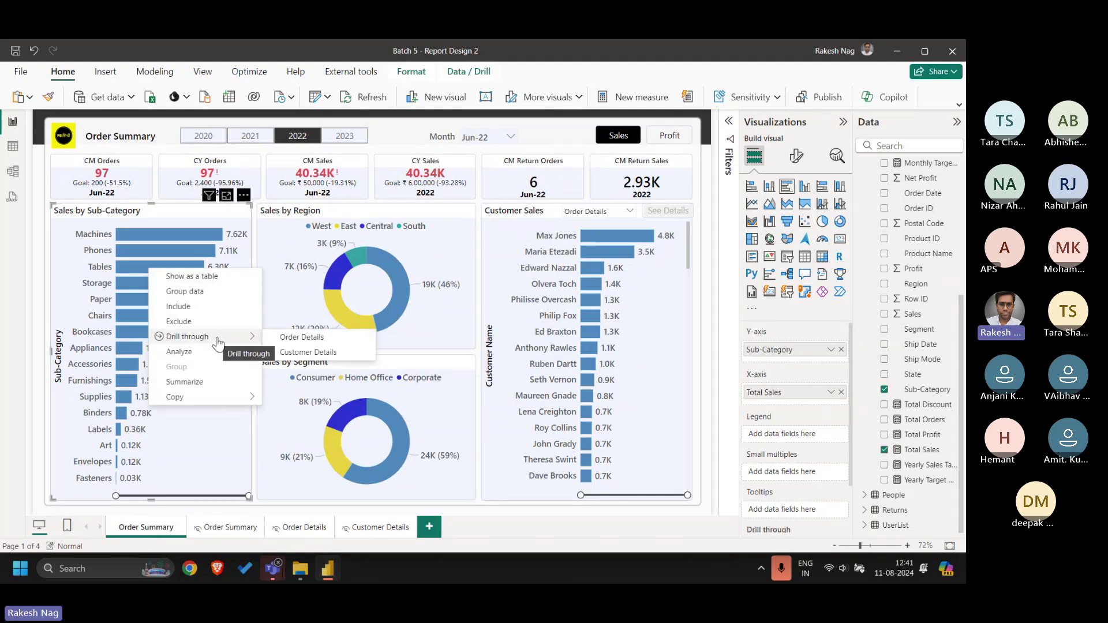
left_click(431, 334)
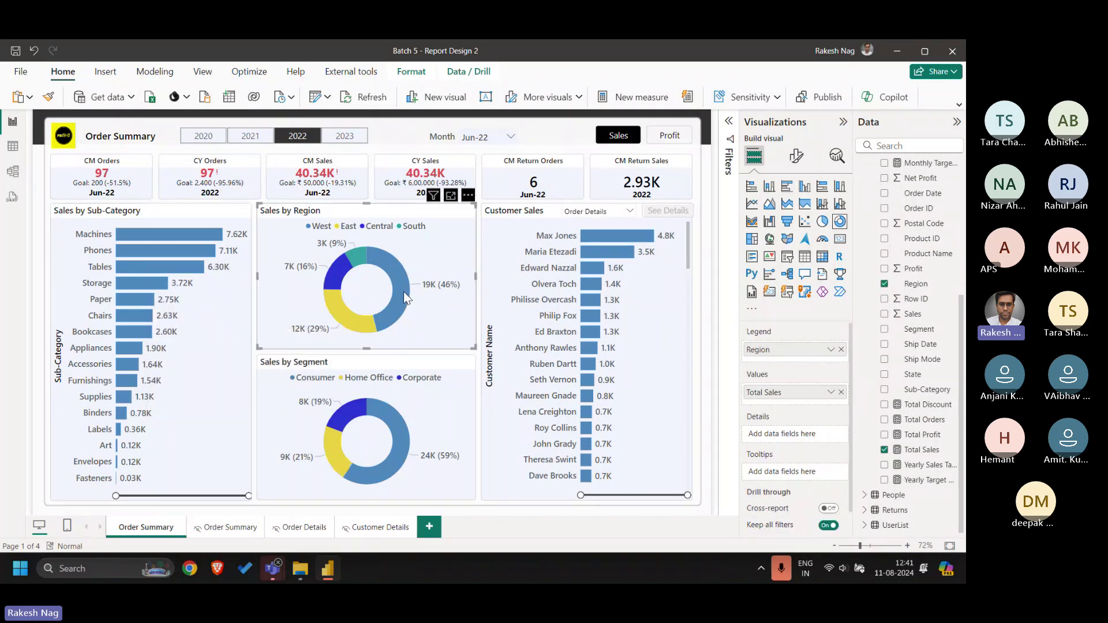
mouse_move(403, 291)
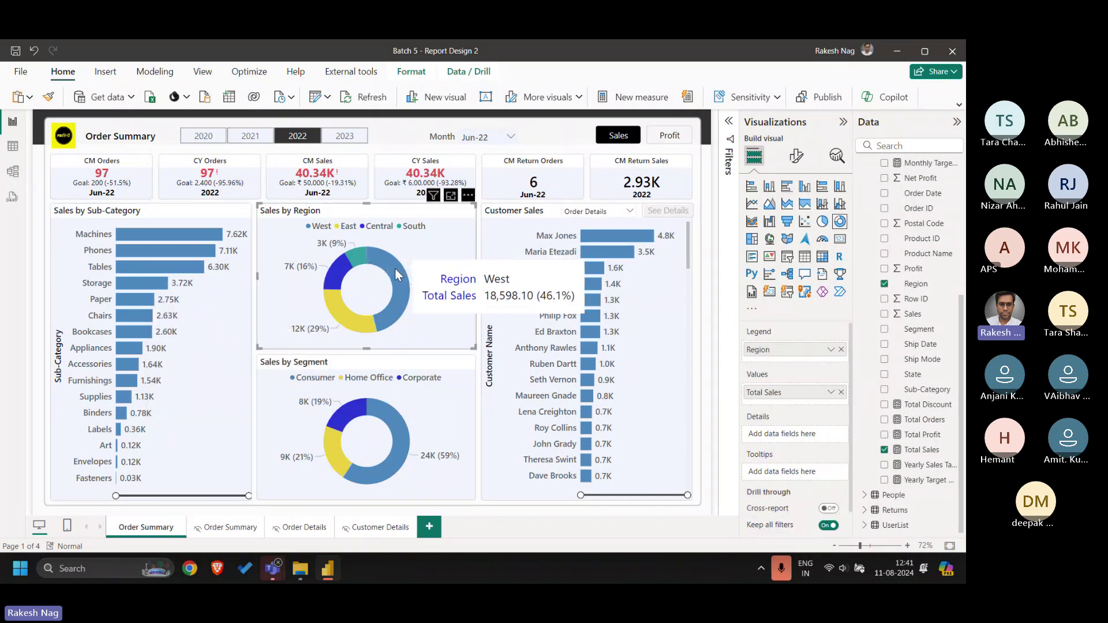
right_click(394, 268)
mouse_move(455, 343)
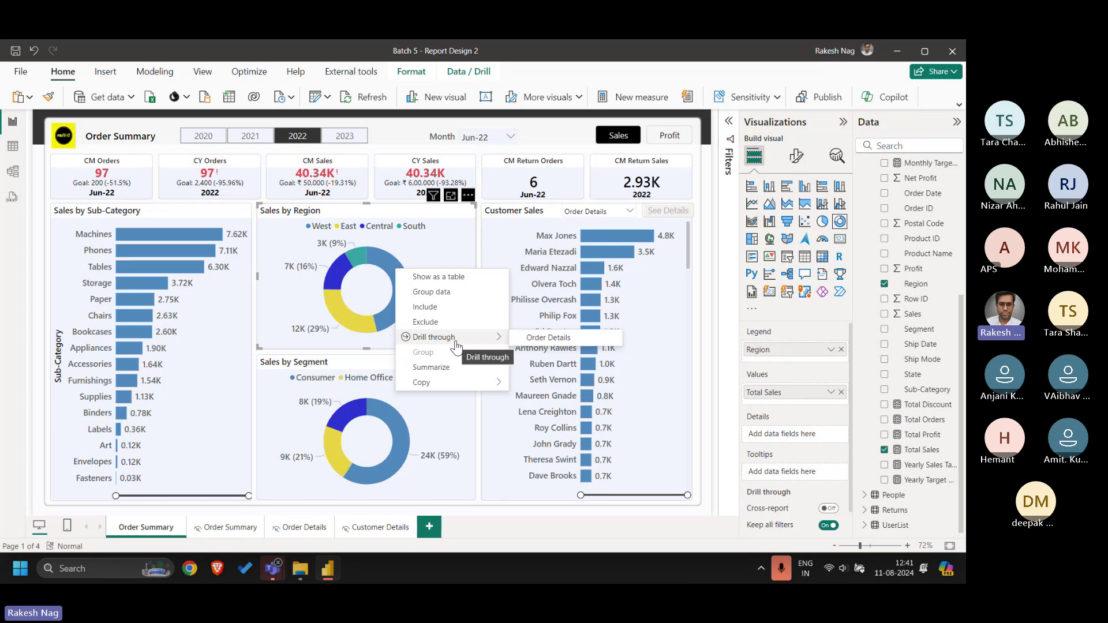
- Check the drill-through destinations offered by the Sales by Segment chart and the CM Sales card
right_click(399, 428)
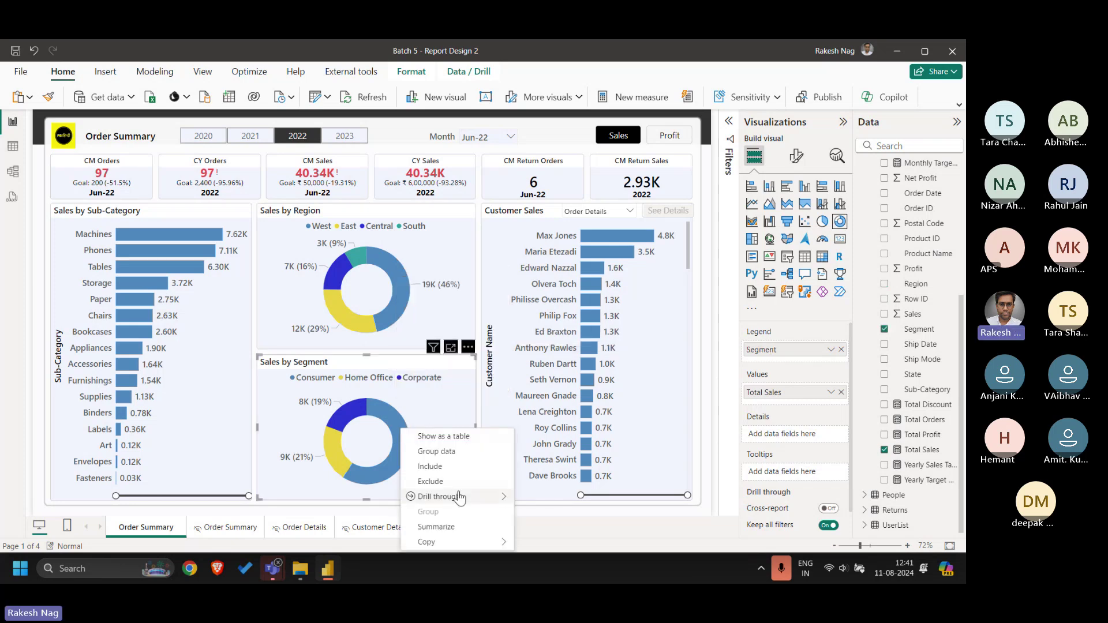
mouse_move(459, 498)
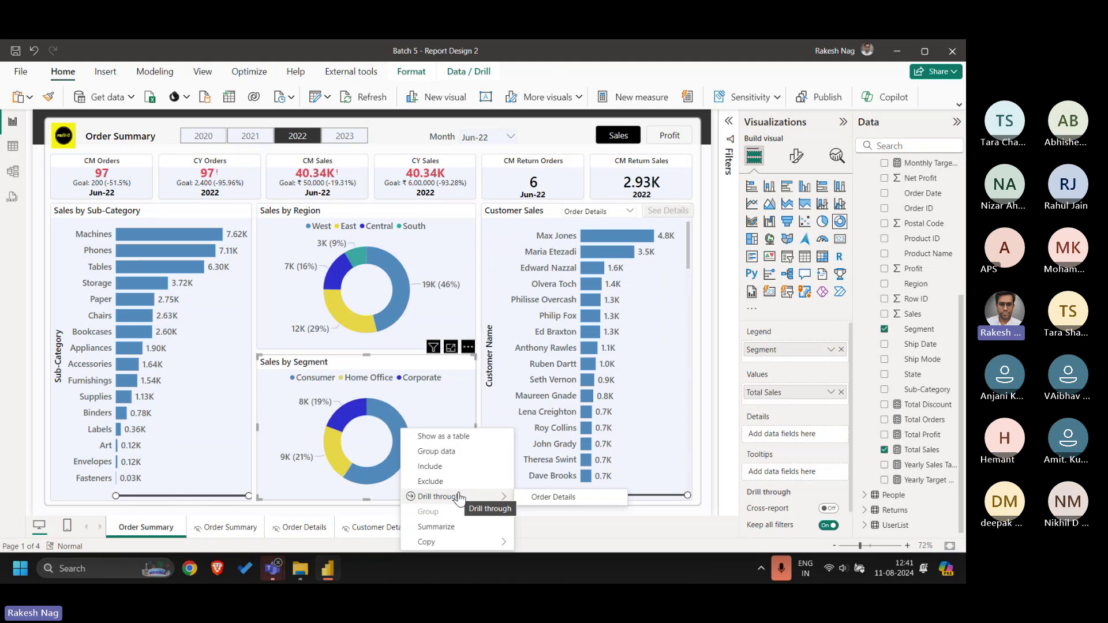
left_click(709, 321)
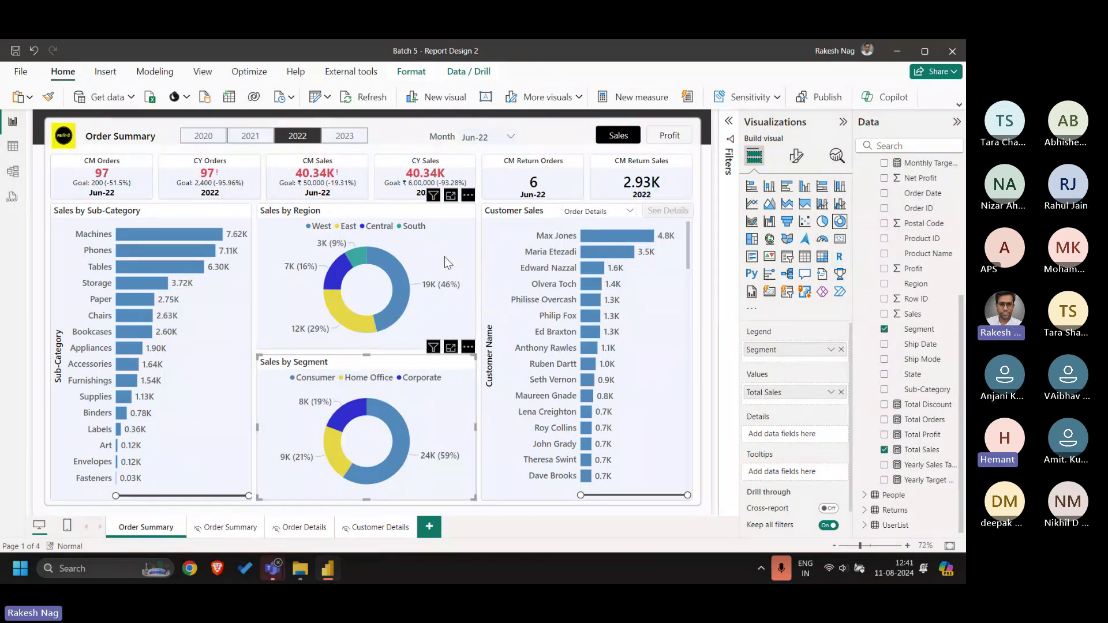
right_click(314, 172)
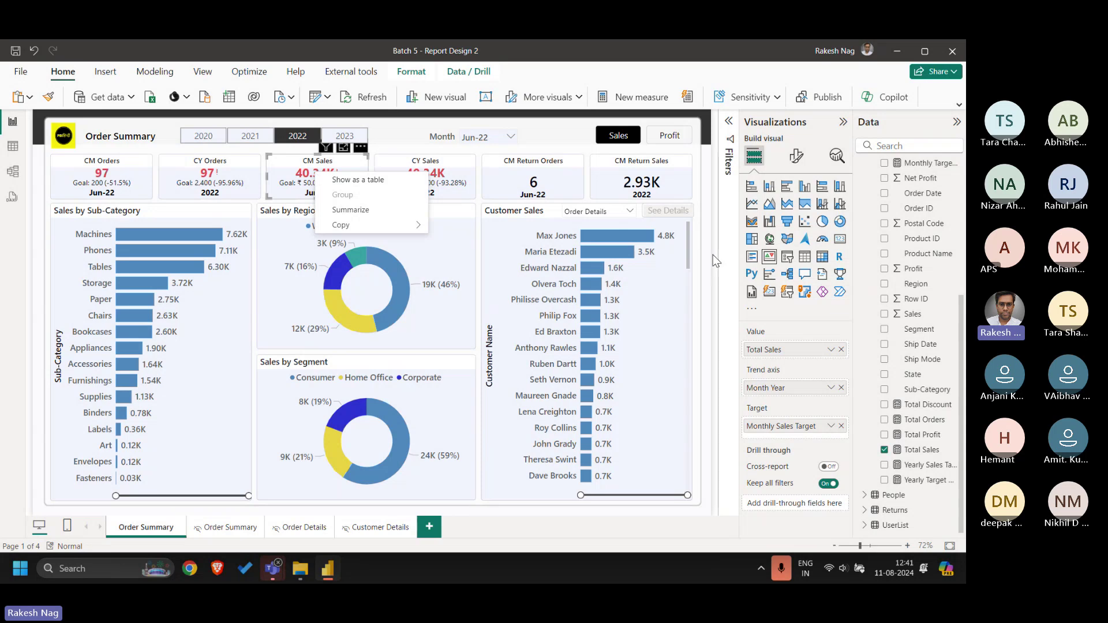
key("Escape")
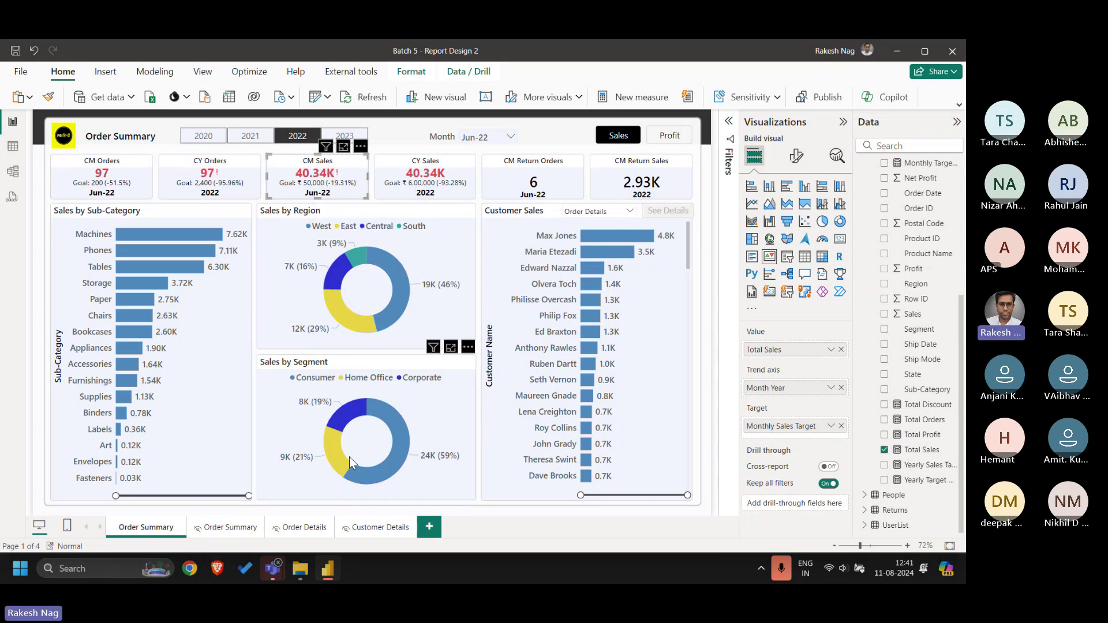
- Switch the report to the Profit view and check the drill-through destinations offered by the Profit by Sub-Category chart
left_click(662, 136)
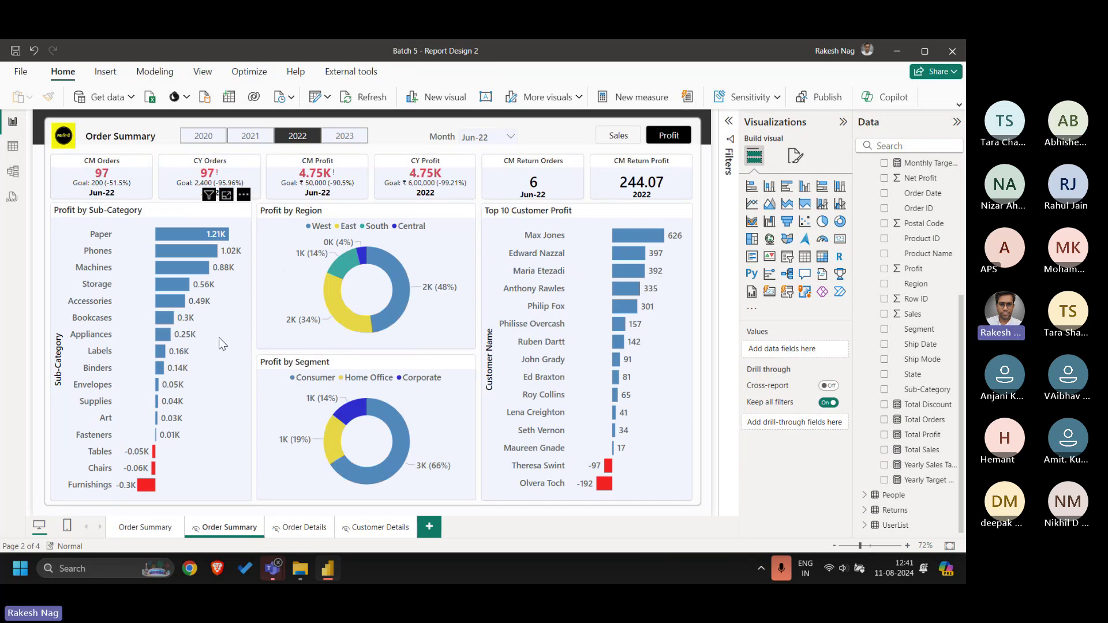
right_click(196, 231)
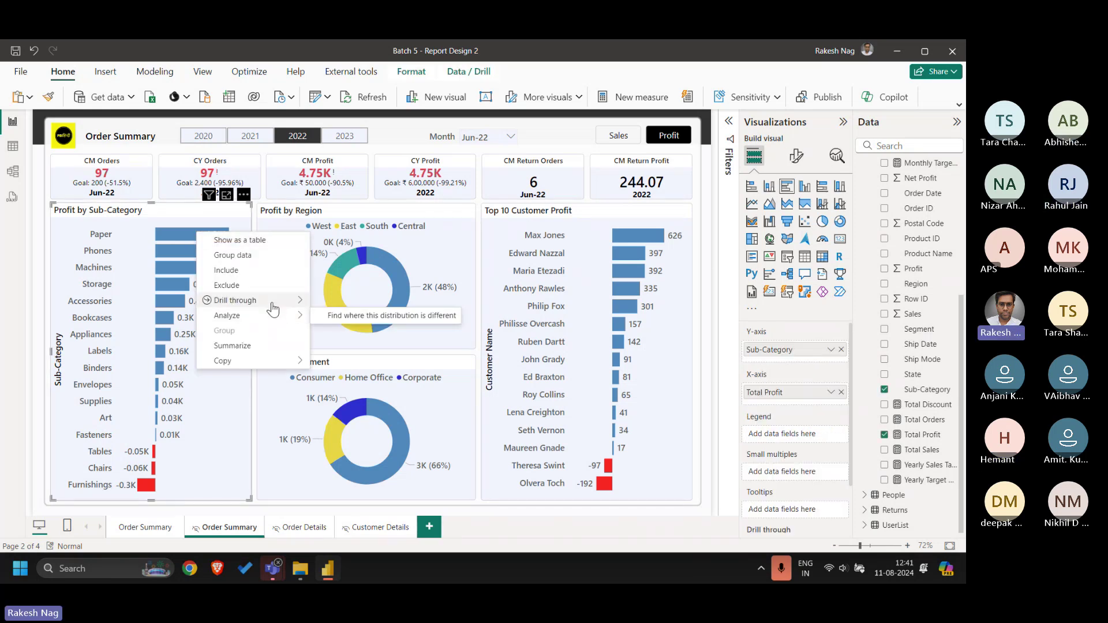
mouse_move(274, 306)
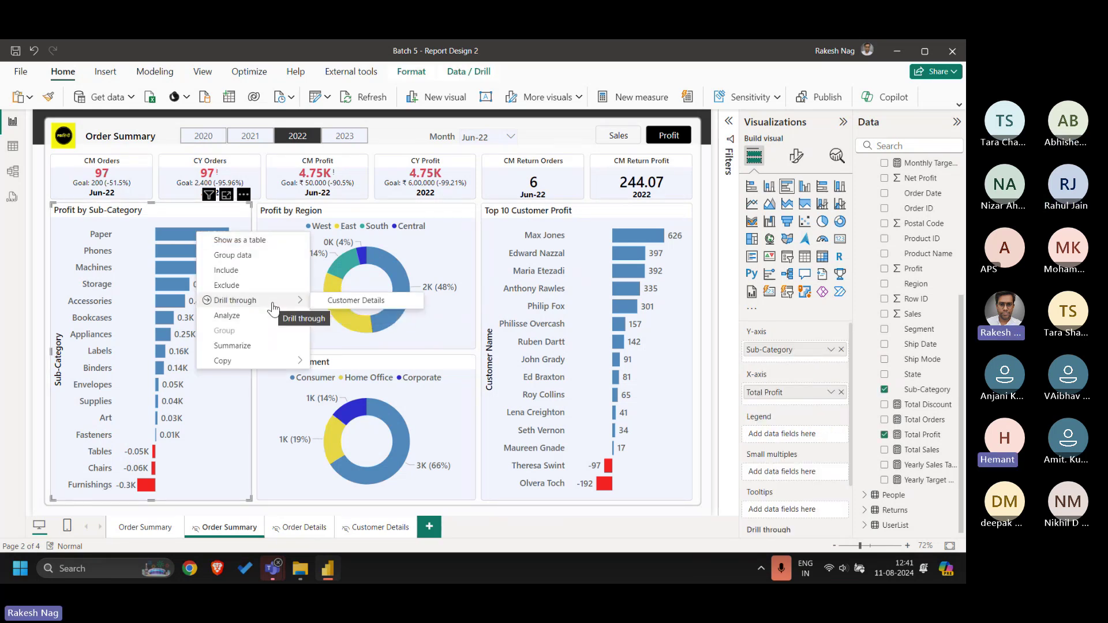
- Remove all drill-through fields and leftover filters, including Customer Name, Sub-Category, Month Year and Year, from the Customer Details page
left_click(381, 530)
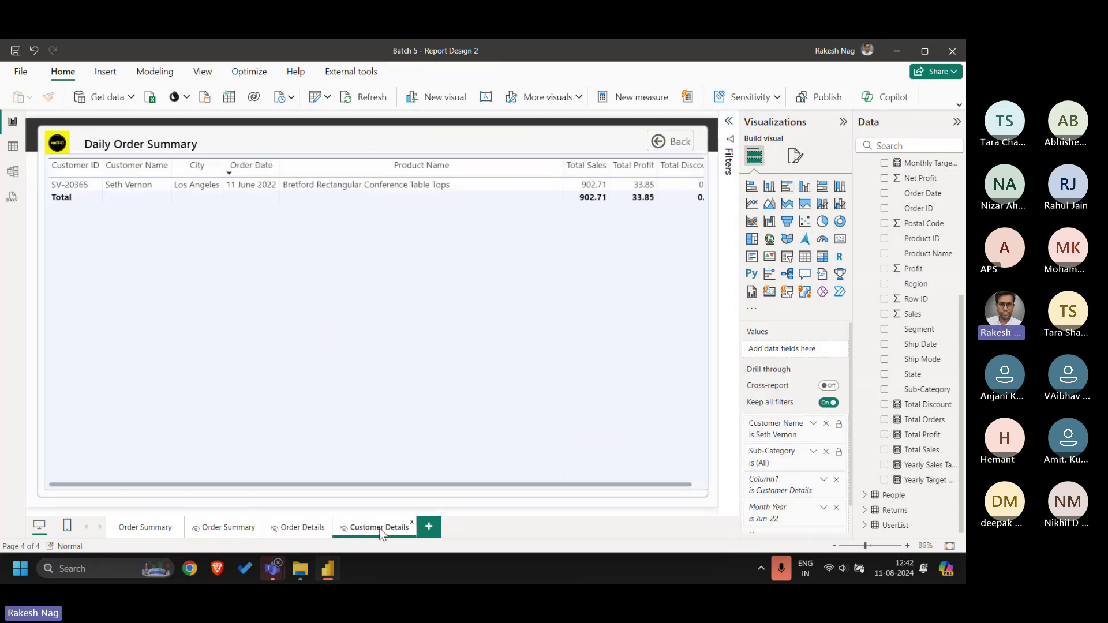
left_click(826, 425)
left_click(826, 424)
left_click(836, 425)
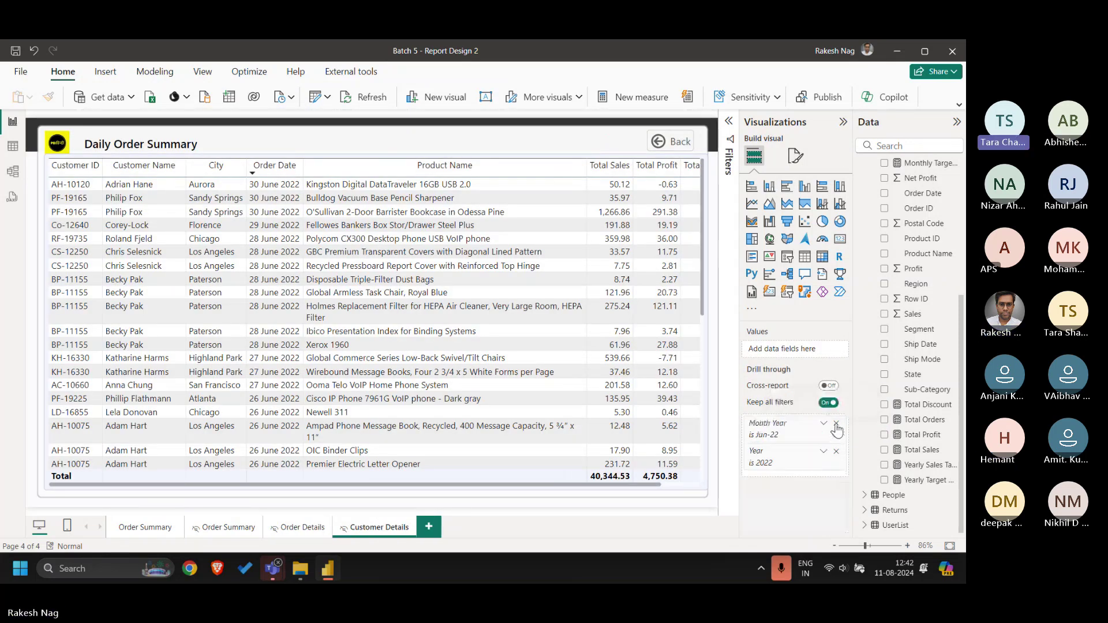
left_click(836, 426)
left_click(835, 425)
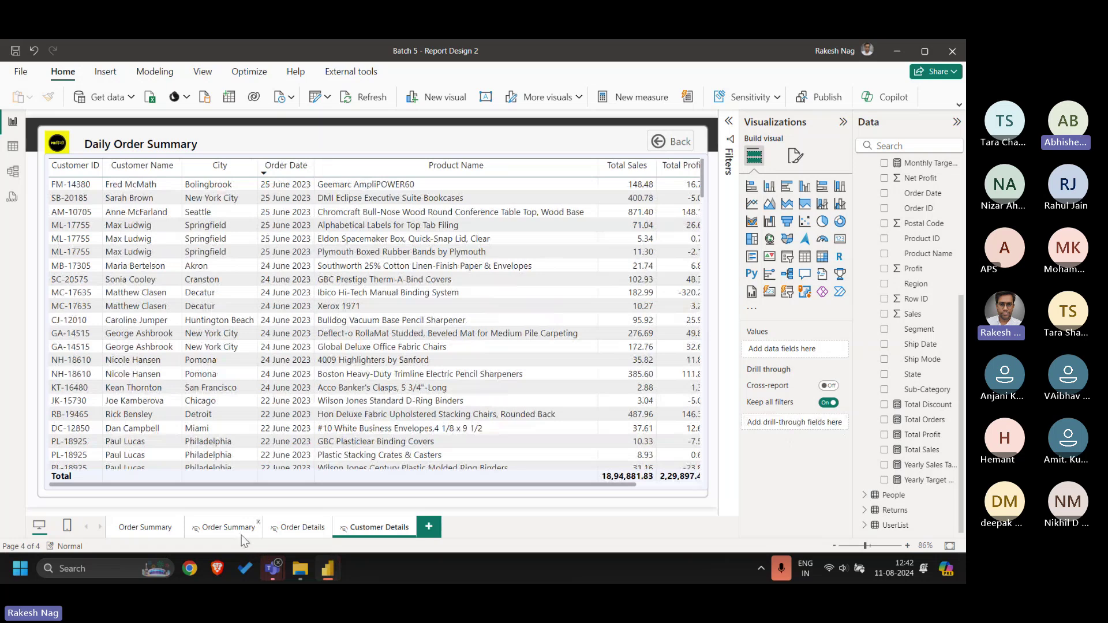
- On the Profit view of Order Summary, check whether the Profit by Sub-Category and Profit by Region charts offer drill-through
left_click(231, 527)
right_click(181, 237)
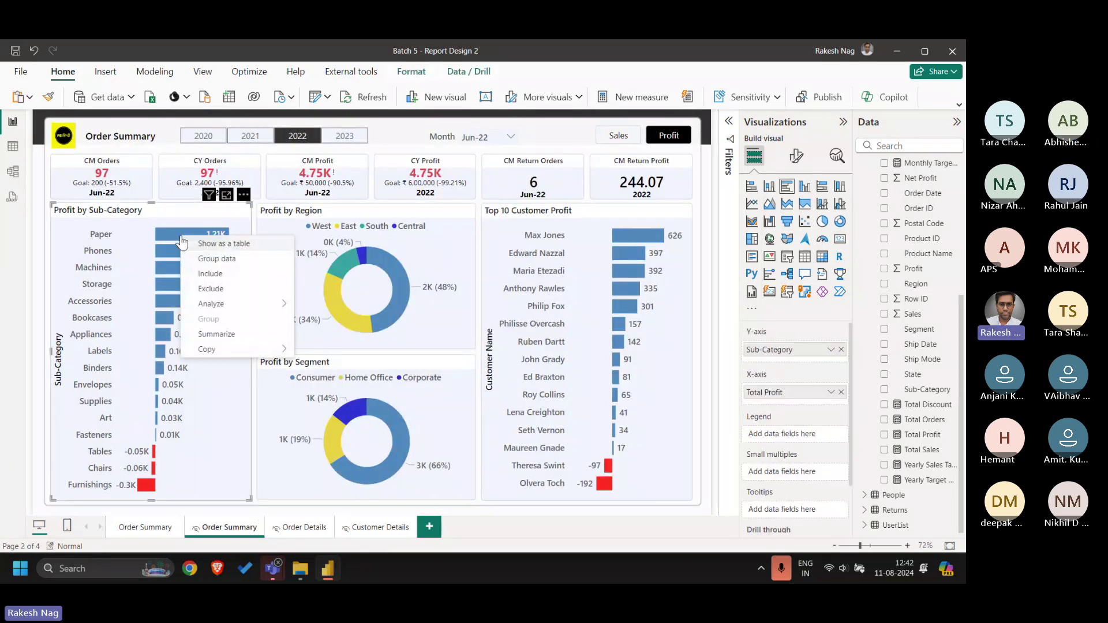
right_click(392, 286)
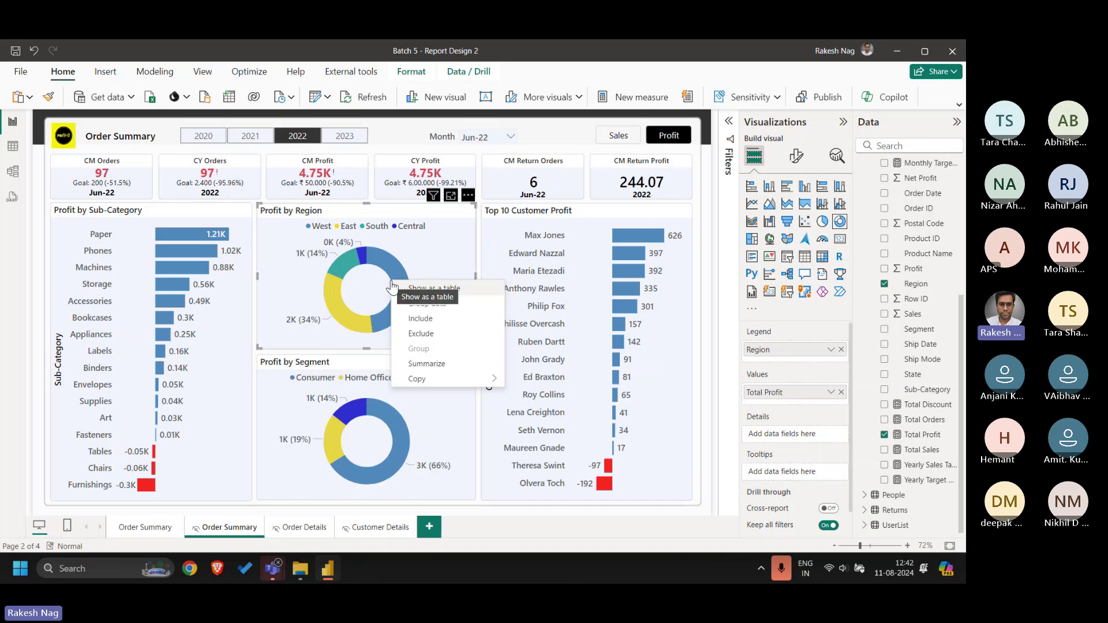
- Add the Total Profit measure as a second drill-through field of the Order Details page, alongside Total Sales
left_click(298, 528)
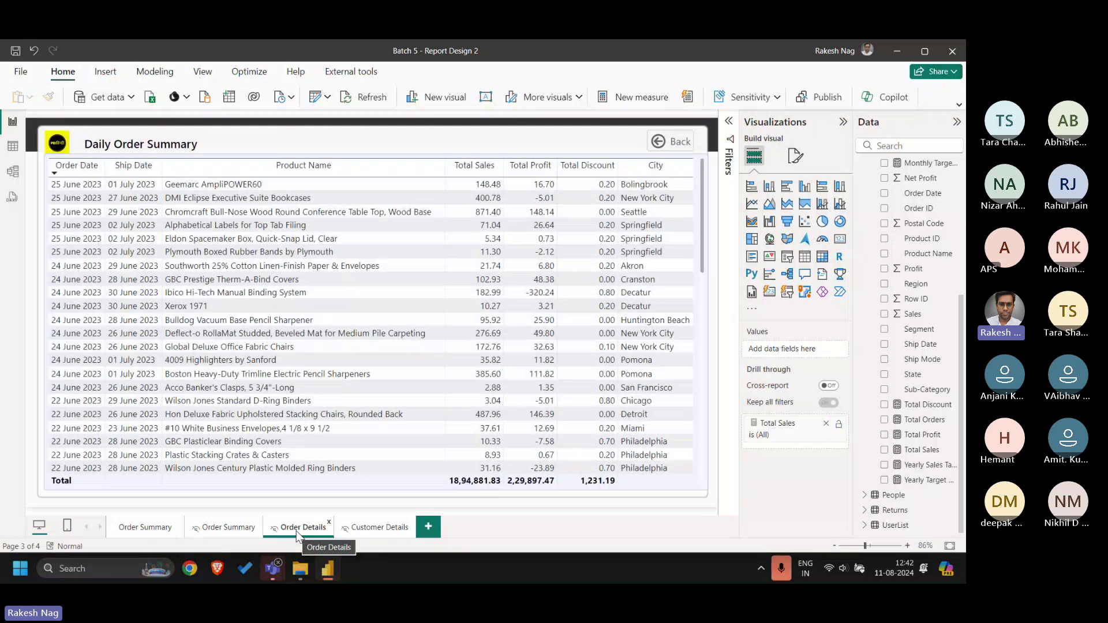
left_click_drag(922, 435, 800, 443)
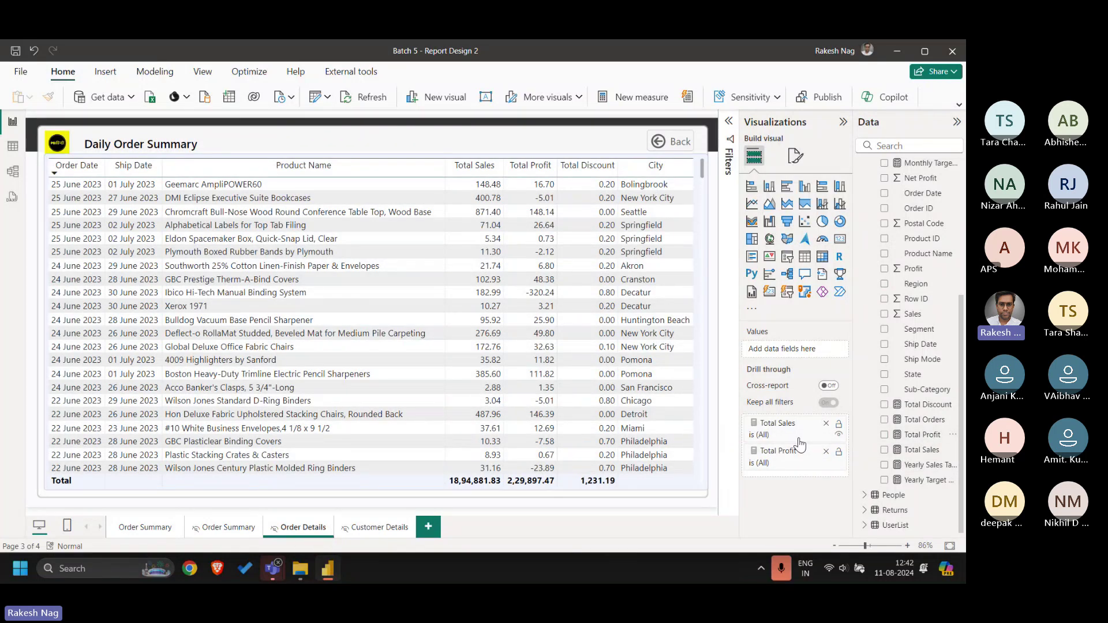
- Back on the Profit view, check the drill-through destinations offered by the Profit by Region, Top 10 Customer Profit and Profit by Segment charts
left_click(245, 530)
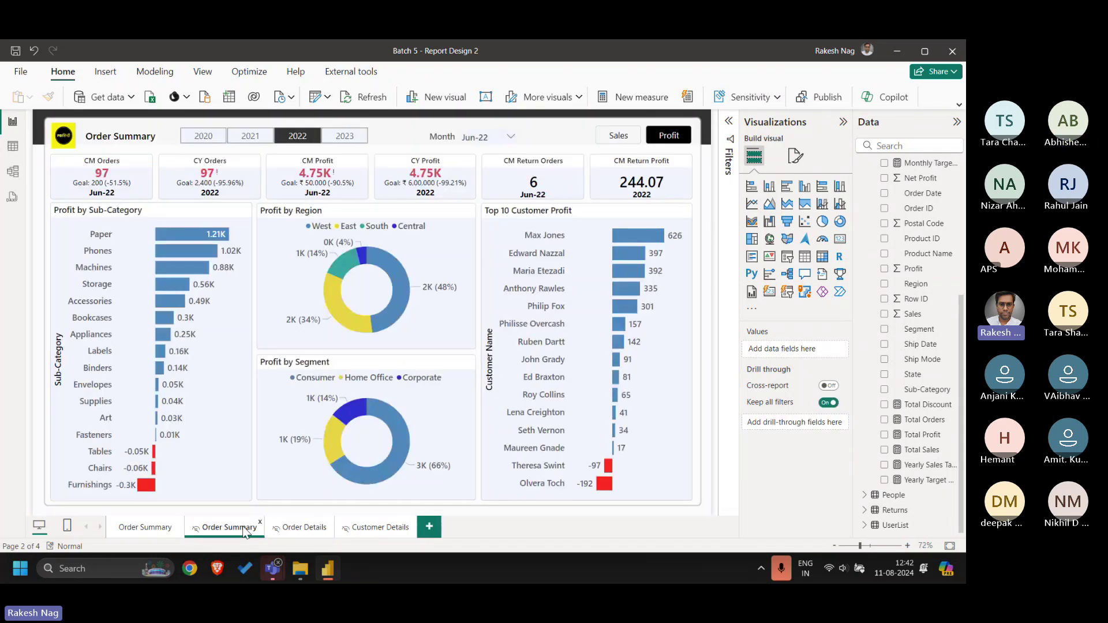
right_click(385, 321)
mouse_move(482, 387)
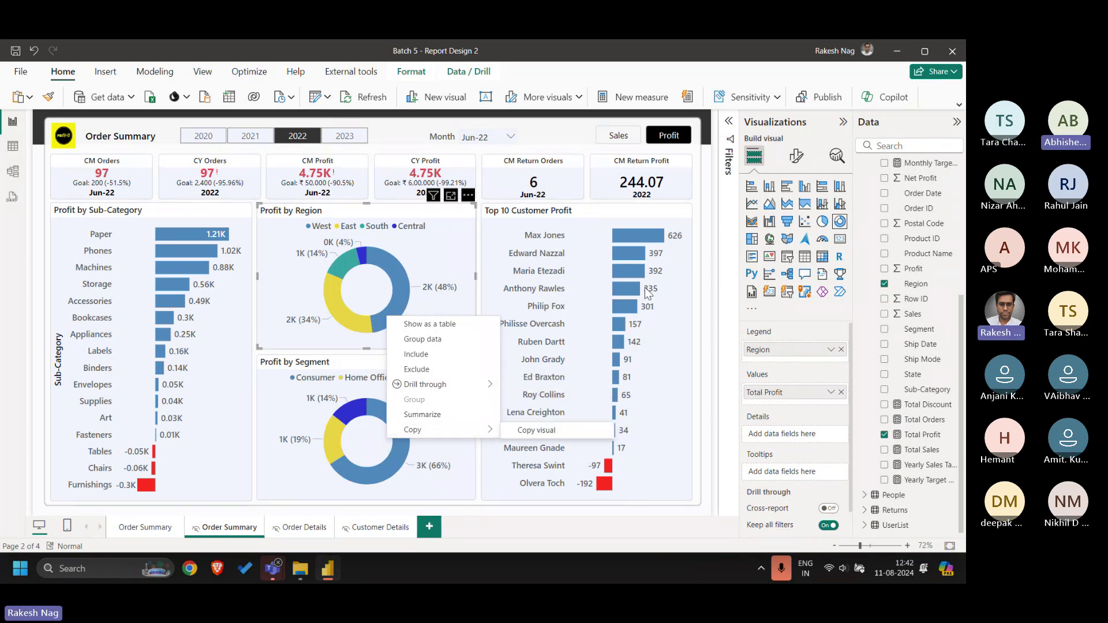
right_click(625, 237)
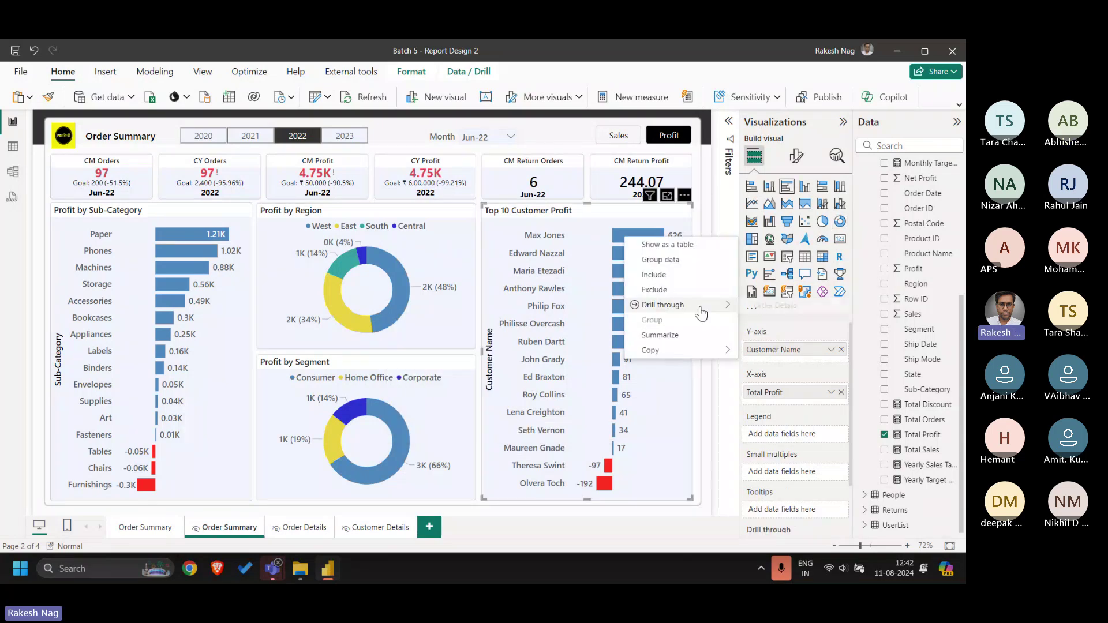
mouse_move(704, 306)
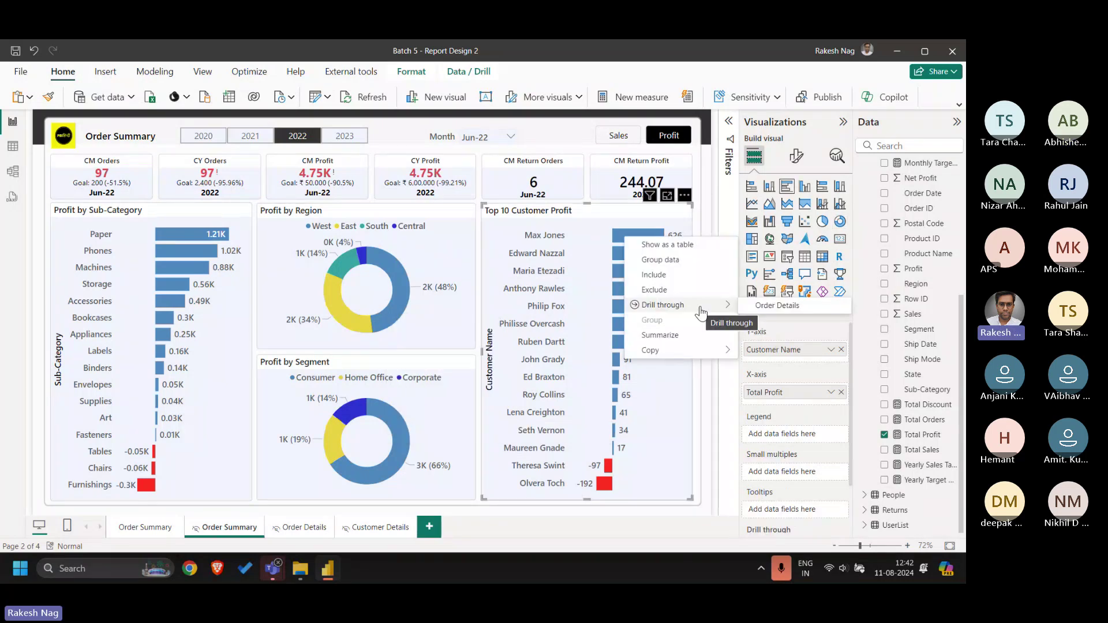
right_click(333, 451)
mouse_move(419, 393)
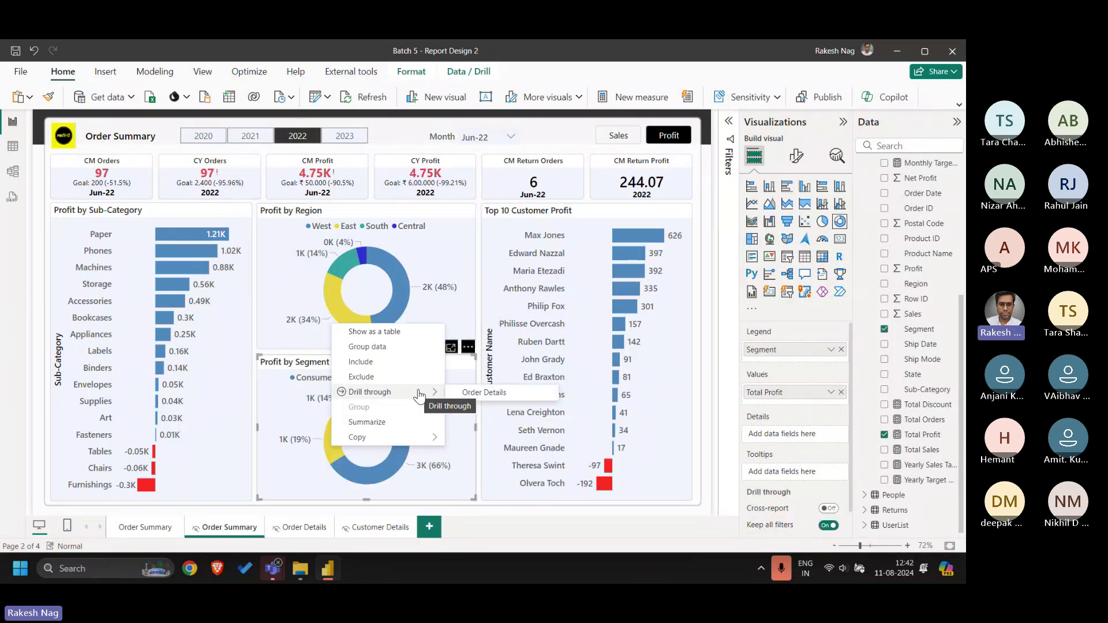
- Add the Total Profit and Total Sales measures as drill-through fields of the Customer Details page
left_click(376, 526)
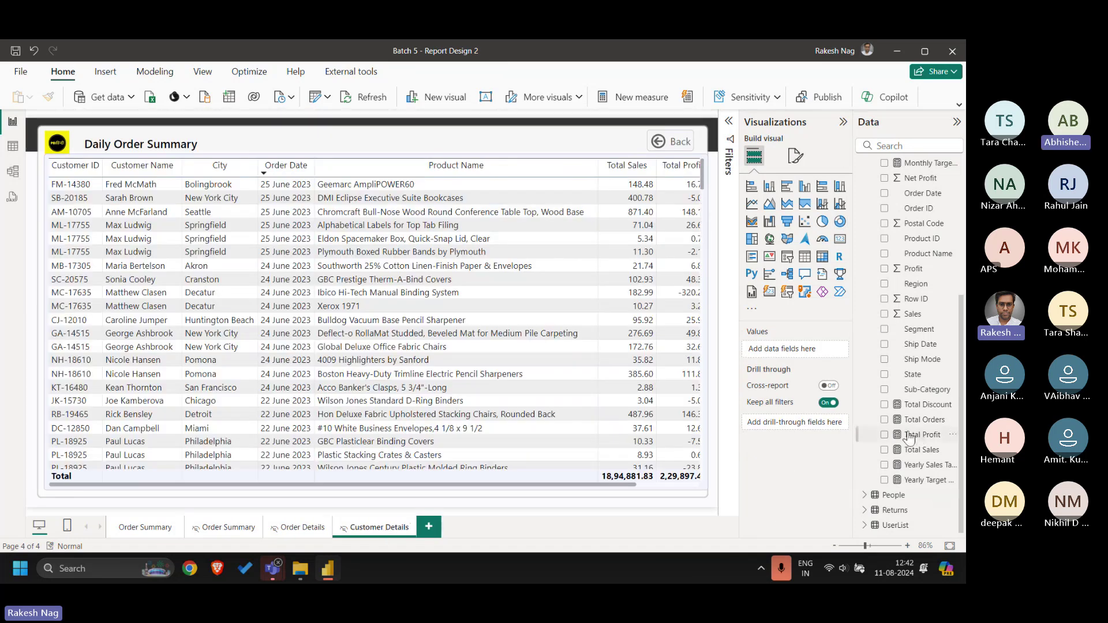
left_click_drag(919, 434, 792, 424)
left_click_drag(922, 449, 785, 439)
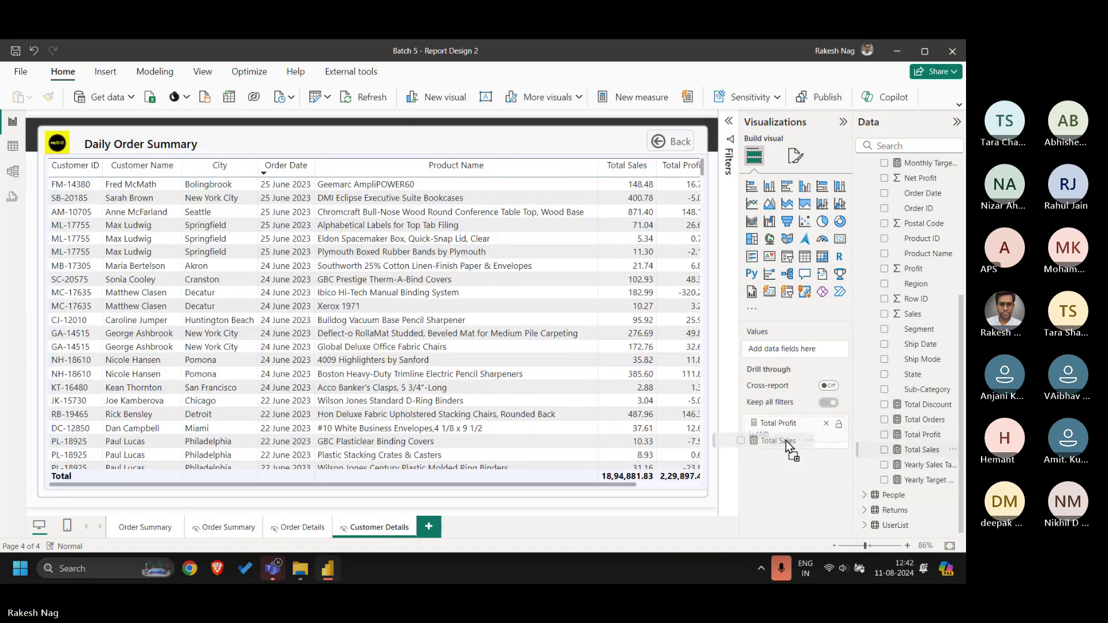
- Recheck the drill-through destinations of the region, top customer and segment profit charts for both Order Details and Customer Details
left_click(226, 527)
right_click(396, 276)
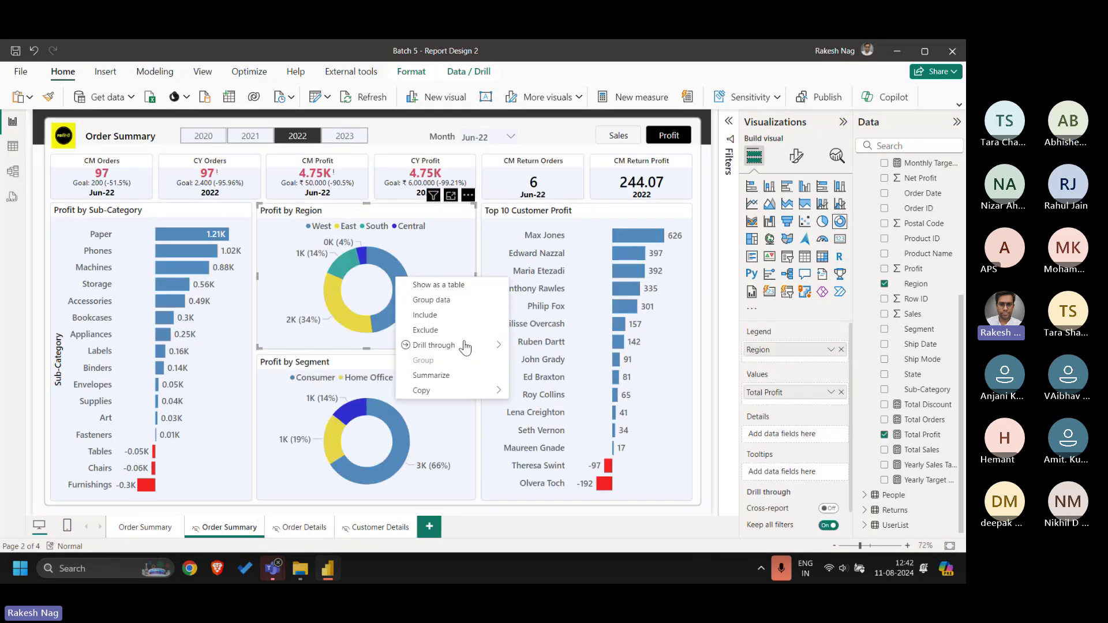
mouse_move(439, 345)
right_click(626, 237)
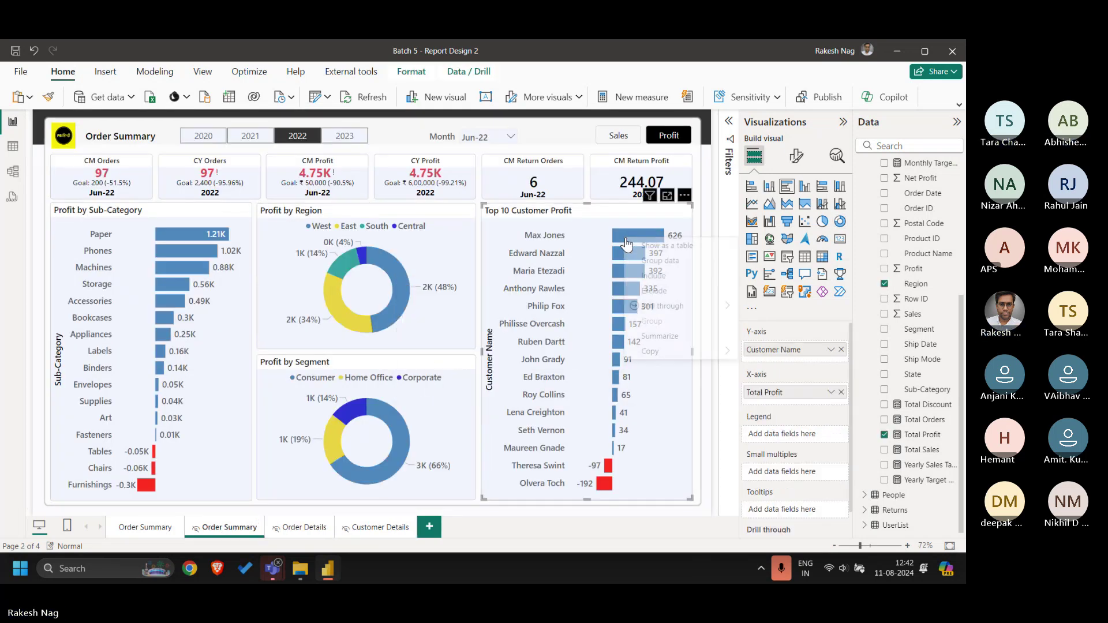
mouse_move(696, 313)
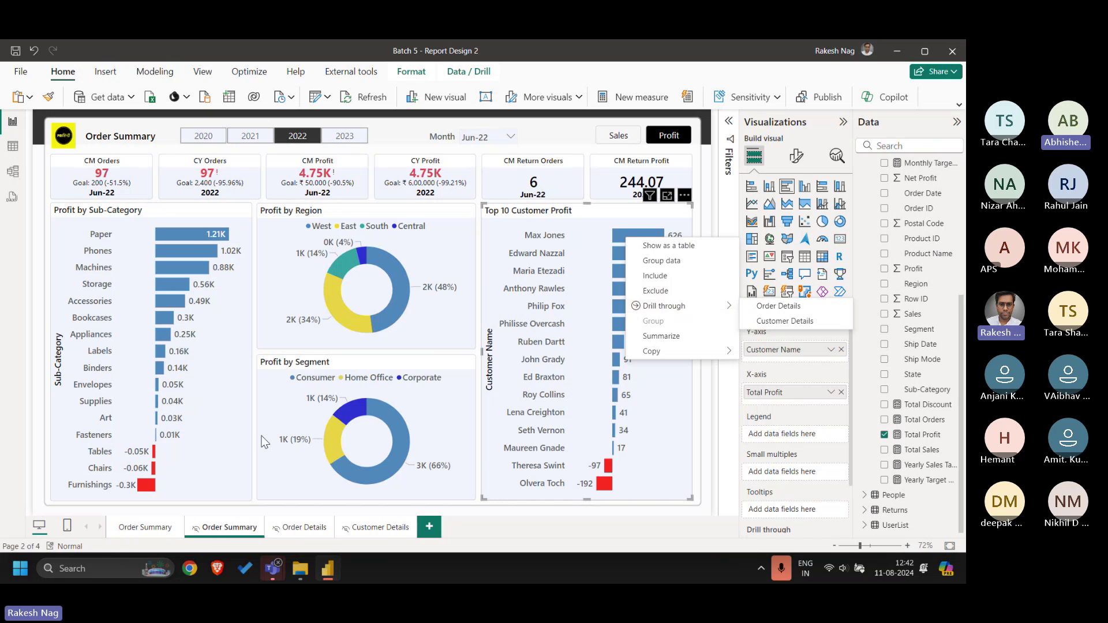
right_click(336, 430)
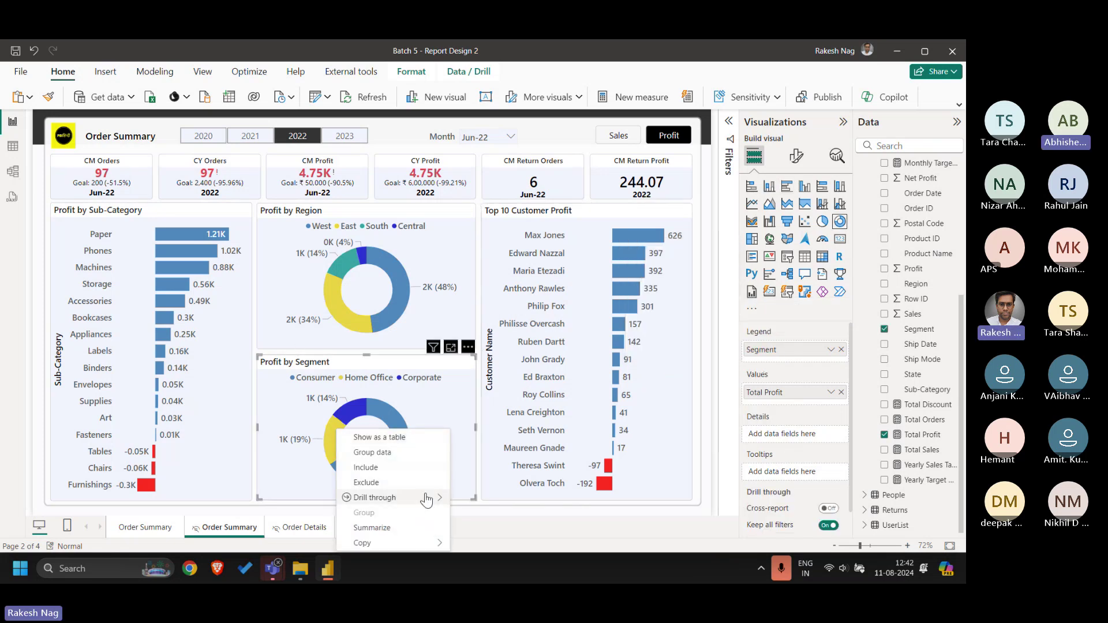
mouse_move(426, 499)
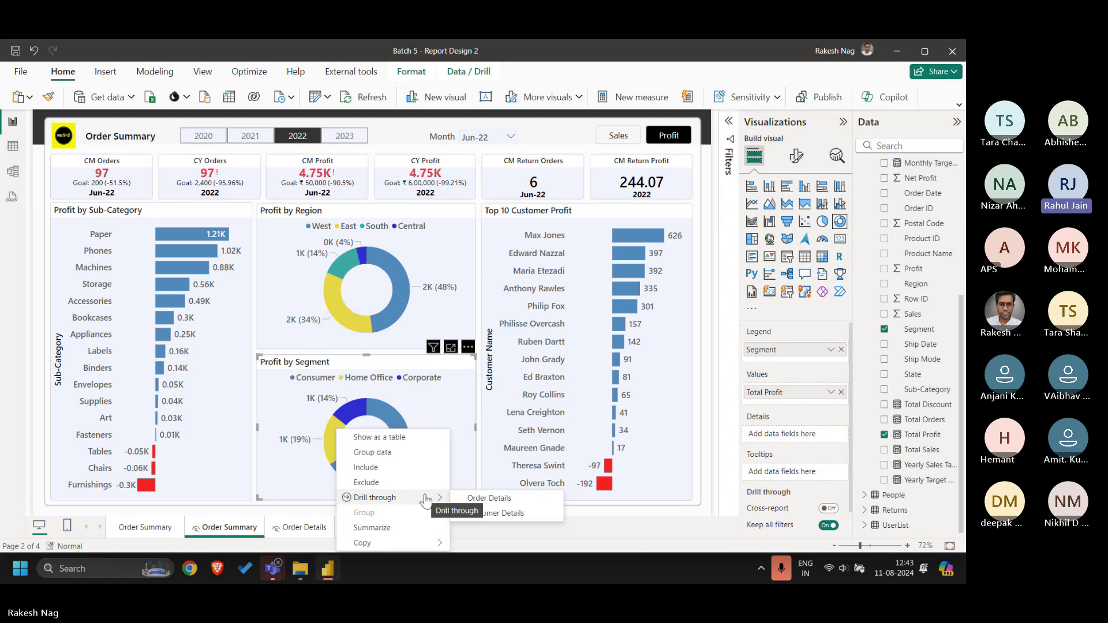
- Switch the report to the Sales view and add Segment above Sub-Category on the Y-axis of the Sales by Sub-Category chart
left_click(607, 143, "ctrl")
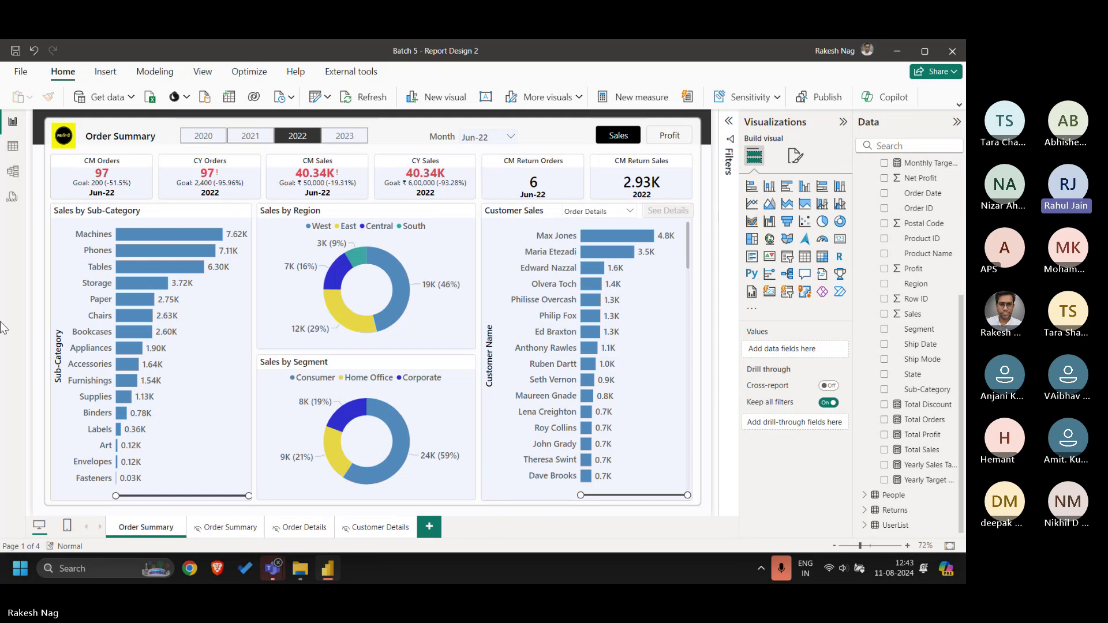
left_click(158, 215)
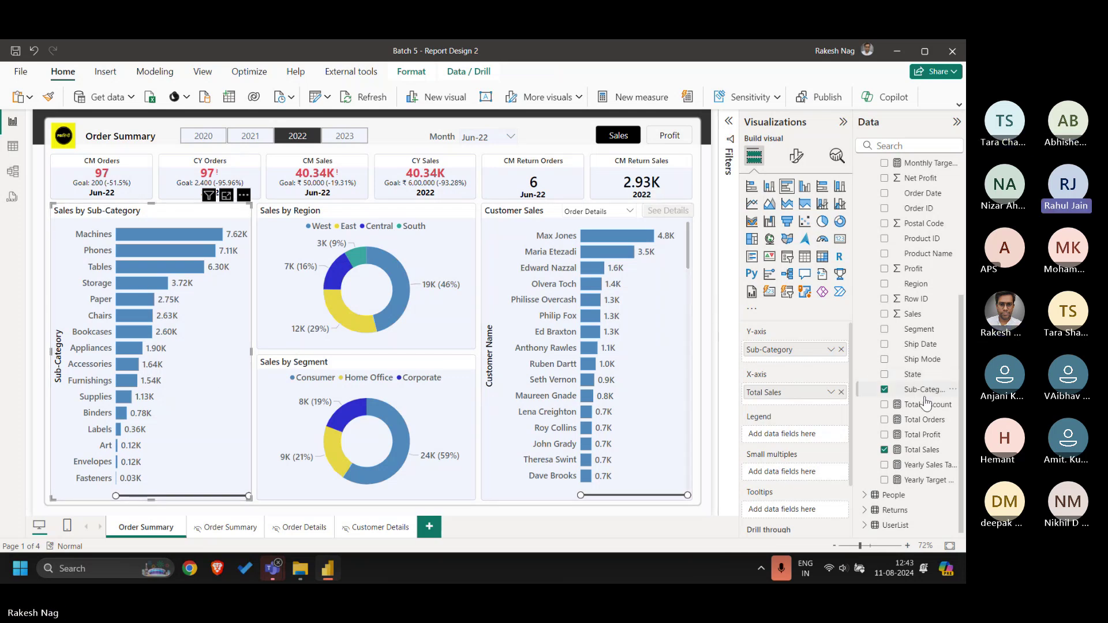
scroll(919, 437, "up", 3)
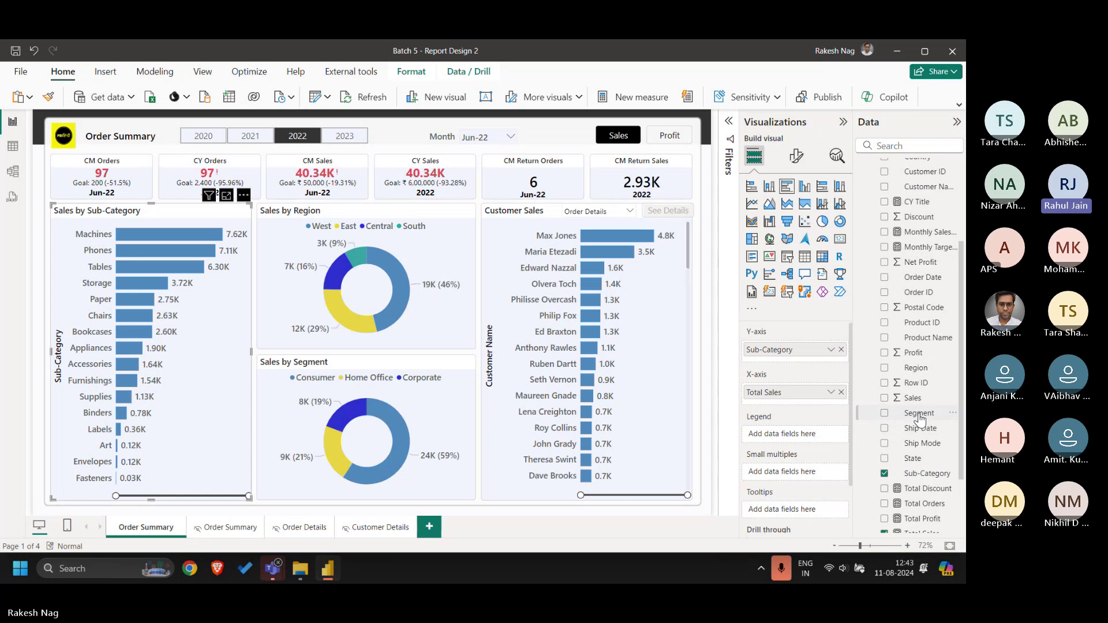
left_click_drag(918, 413, 808, 350)
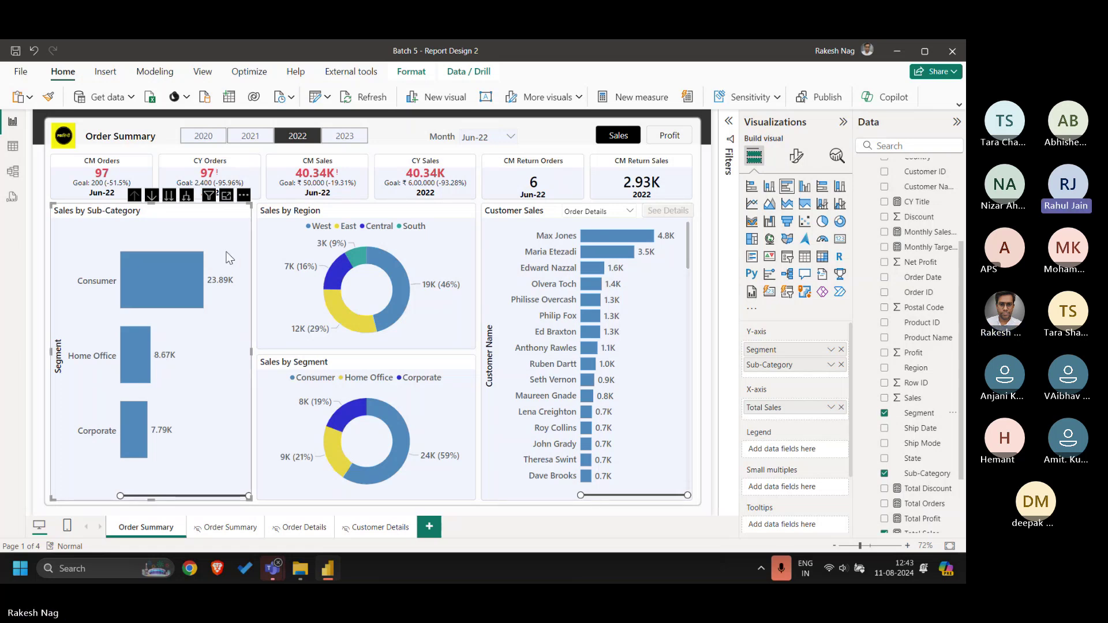
- Drill down into the Home Office segment and drill through from its Paper bar to Order Details, reviewing the filters passed
left_click(151, 195)
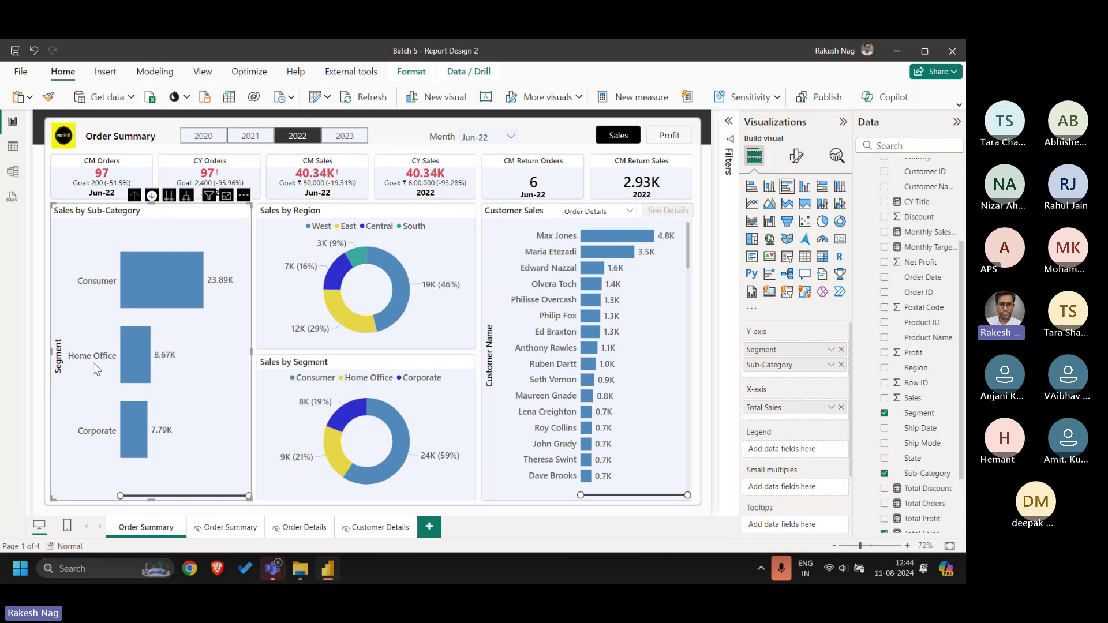
left_click(145, 358)
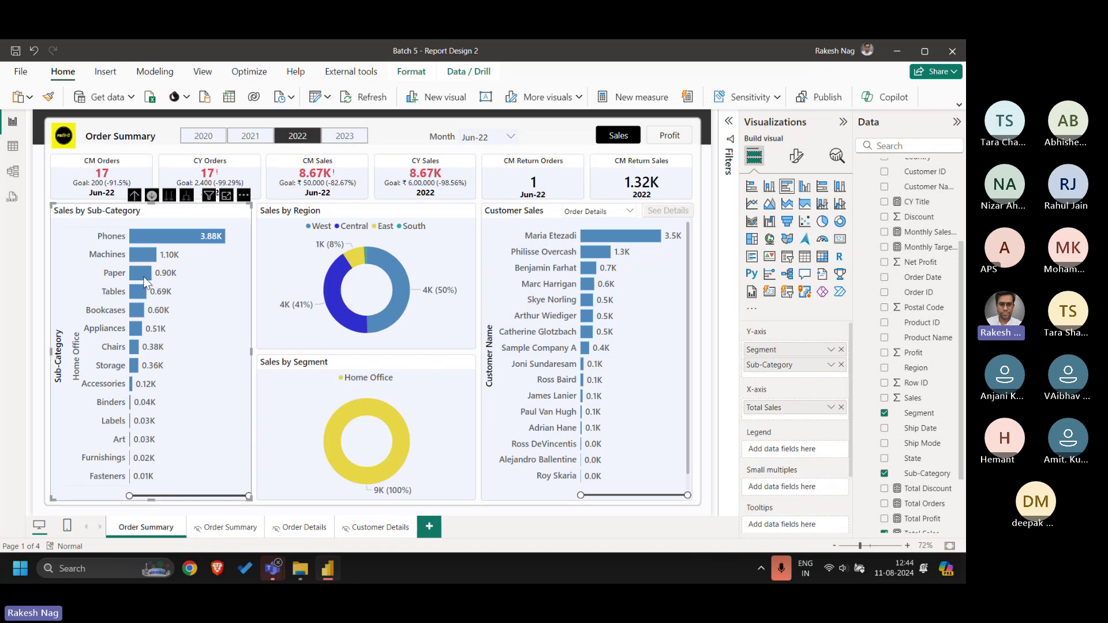
mouse_move(177, 281)
right_click(139, 280)
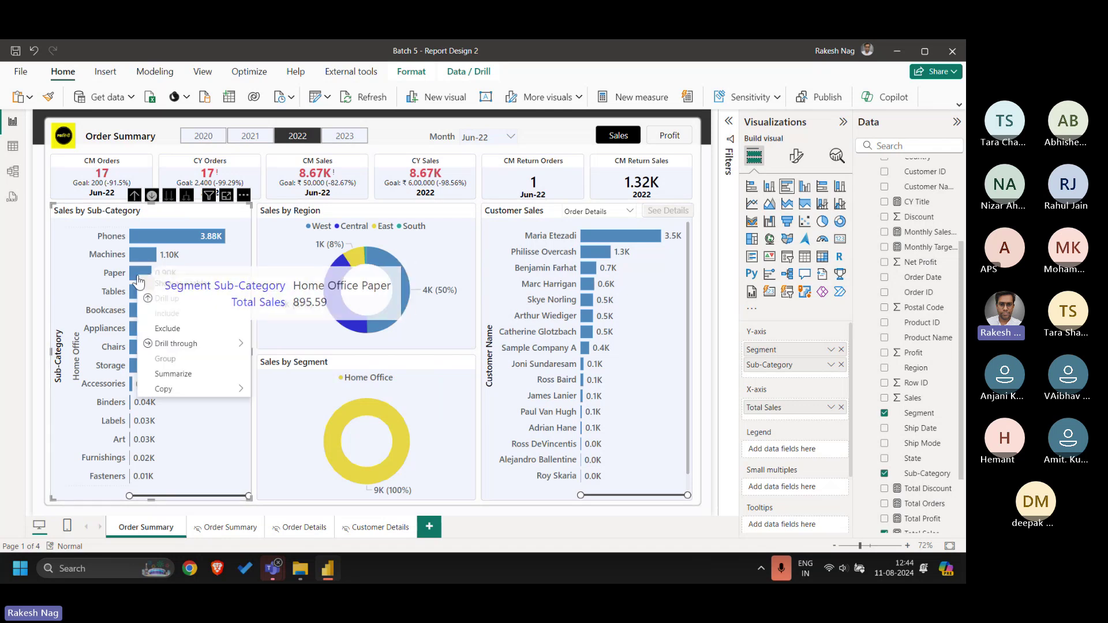
mouse_move(231, 343)
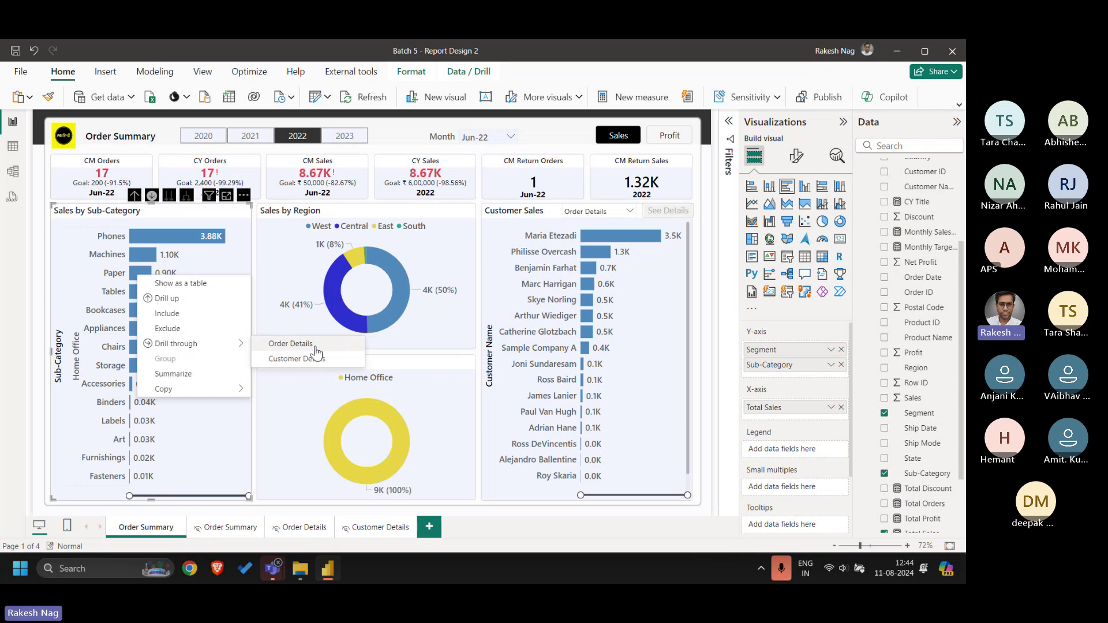
left_click(315, 346)
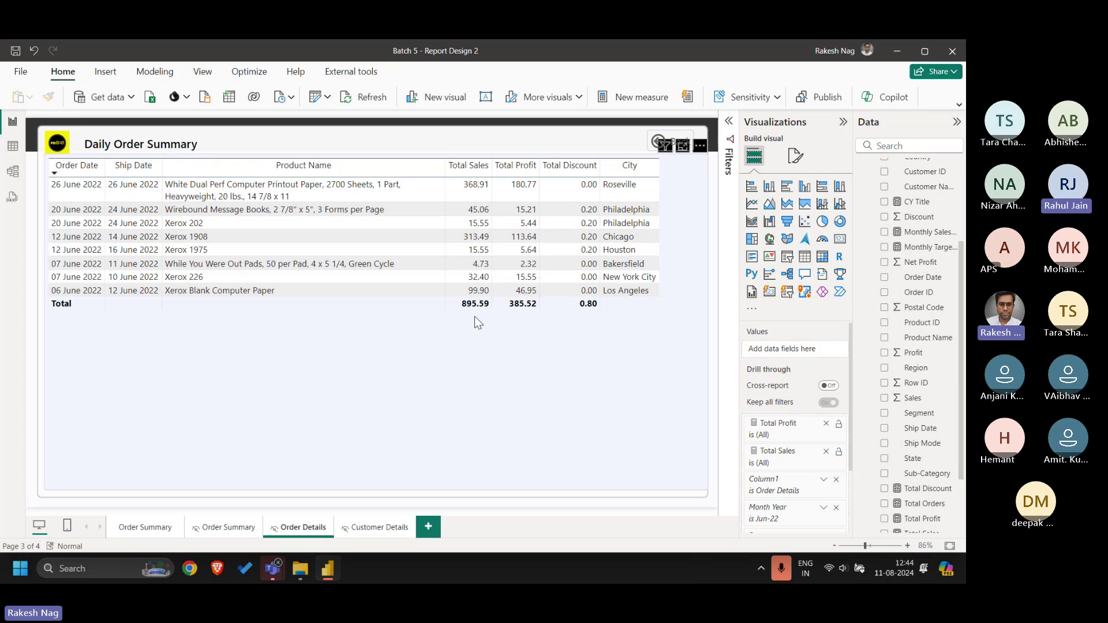
scroll(825, 463, "down", 3)
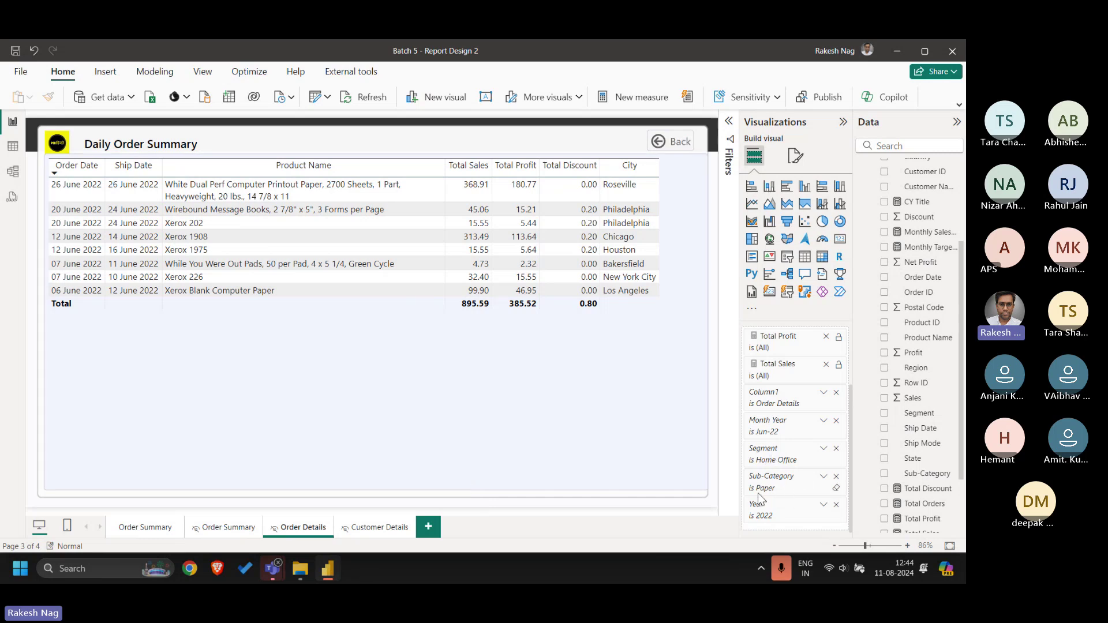
- Return to the Sales view, drill the Sales by Sub-Category chart back up to segment level and turn off drill-down mode
left_click(154, 531)
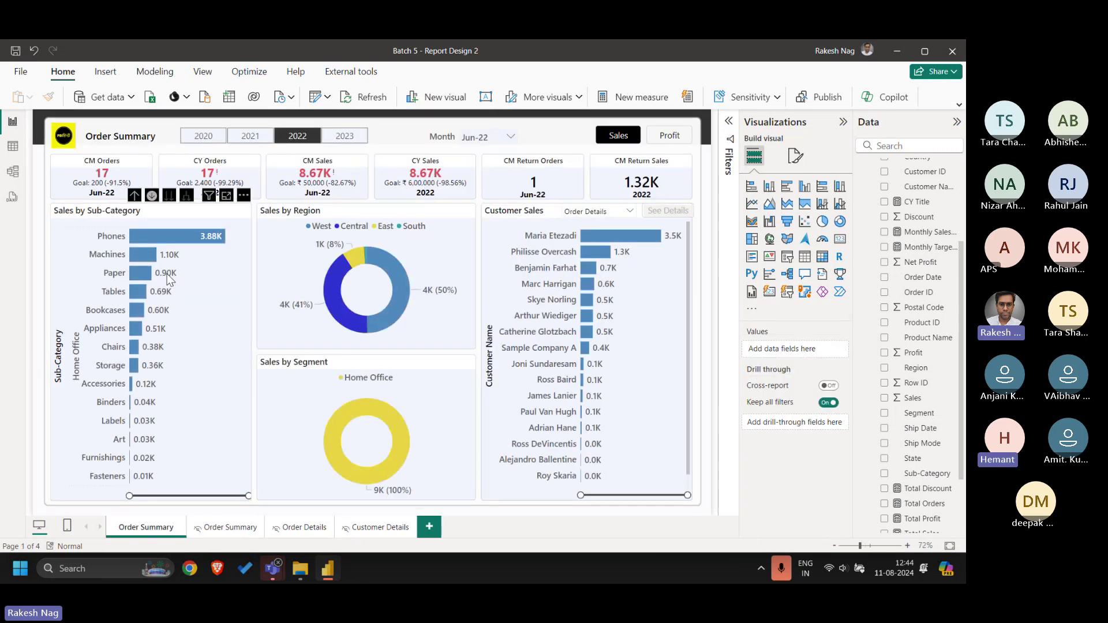
left_click(135, 195)
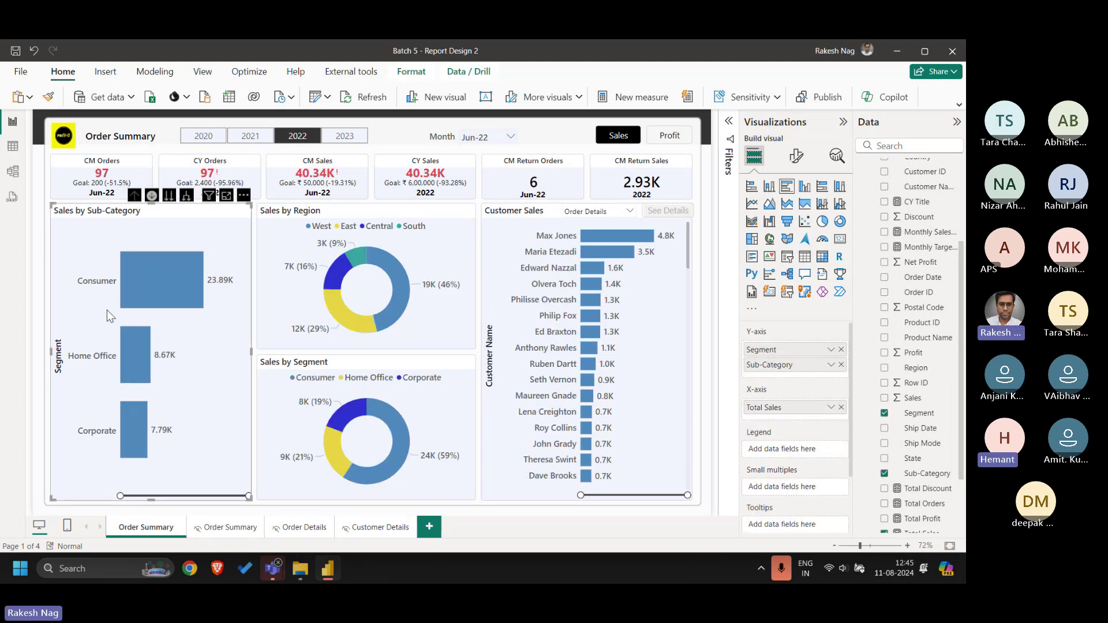
left_click(151, 195)
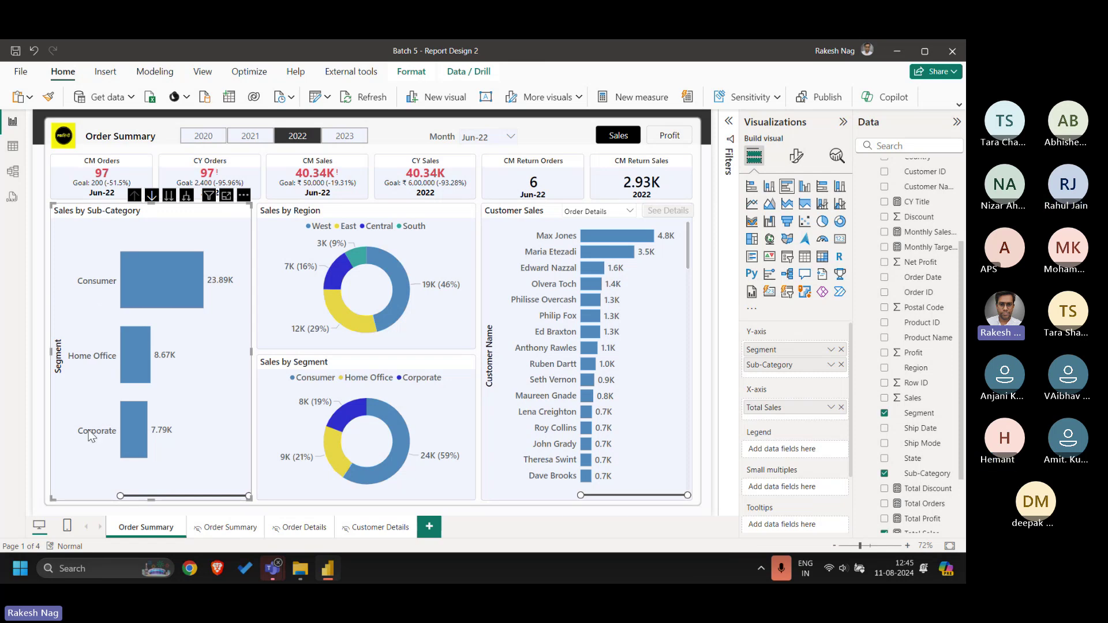
- Drill through from the Corporate segment bar to the Order Details page and review the filters passed
right_click(130, 420)
mouse_move(230, 360)
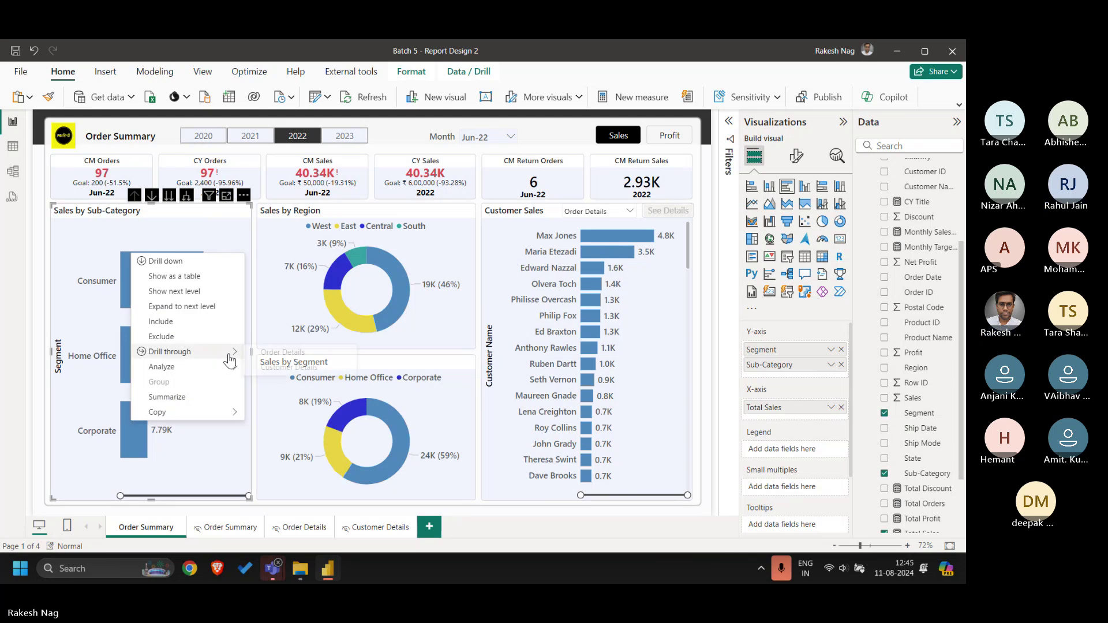
left_click(296, 353)
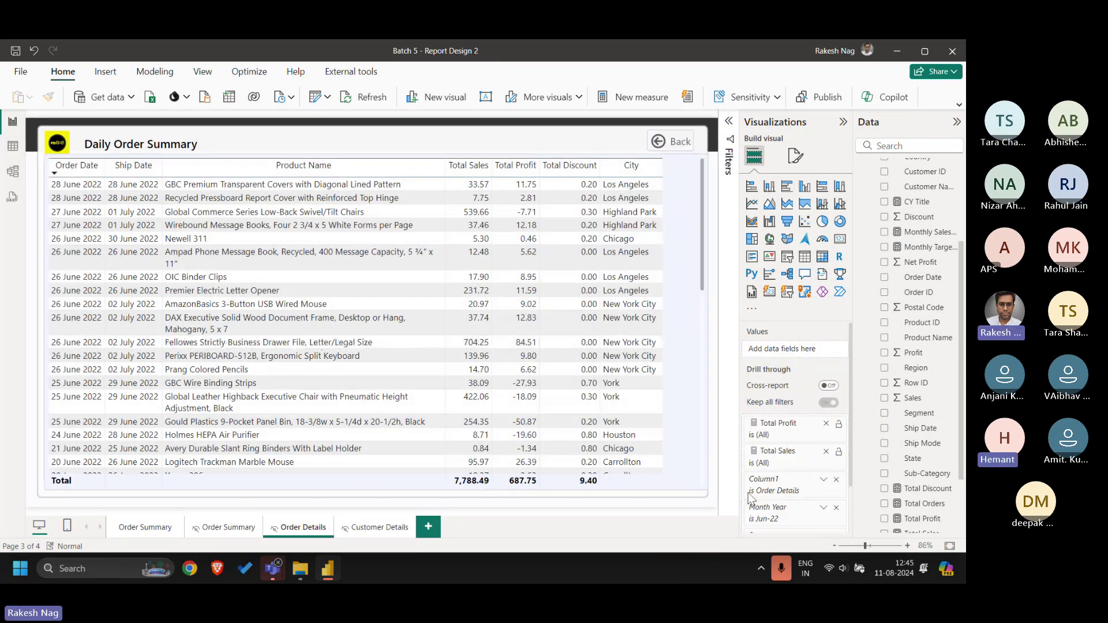
scroll(800, 498, "down", 2)
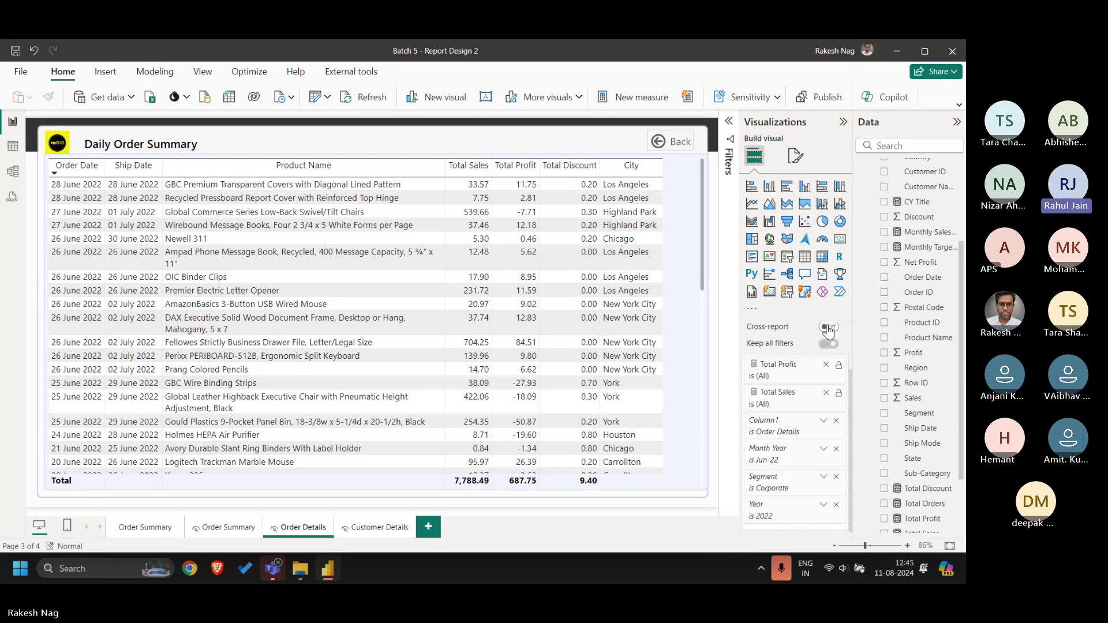
- Remove Total Profit, Total Sales and all the passed filters from the Order Details page's drill-through settings
left_click(825, 365)
left_click(825, 392)
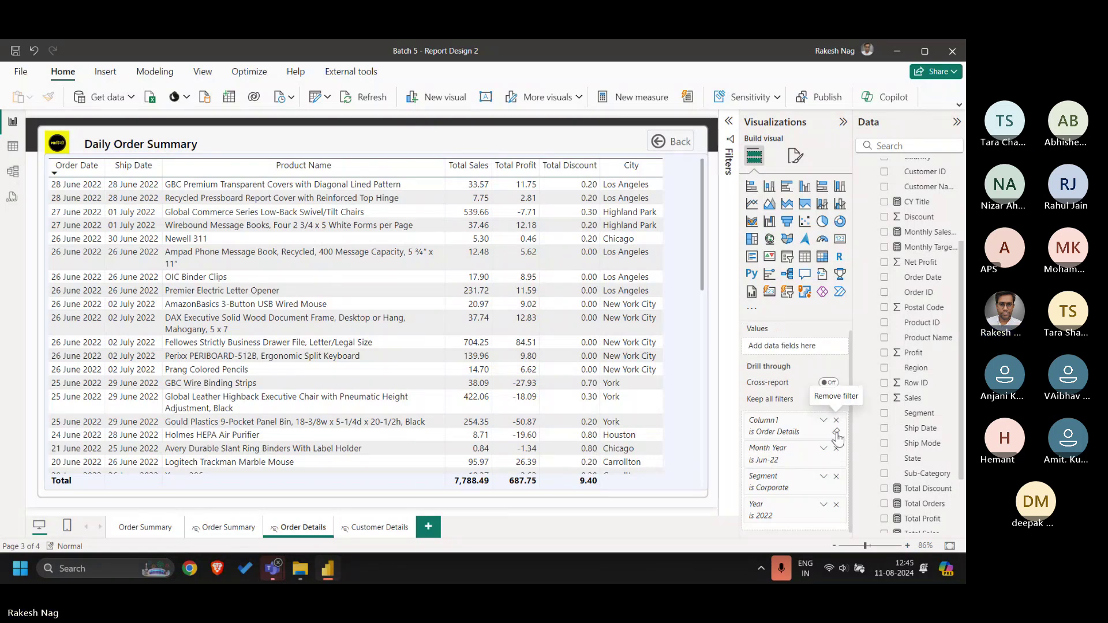
left_click(836, 476)
left_click(836, 478)
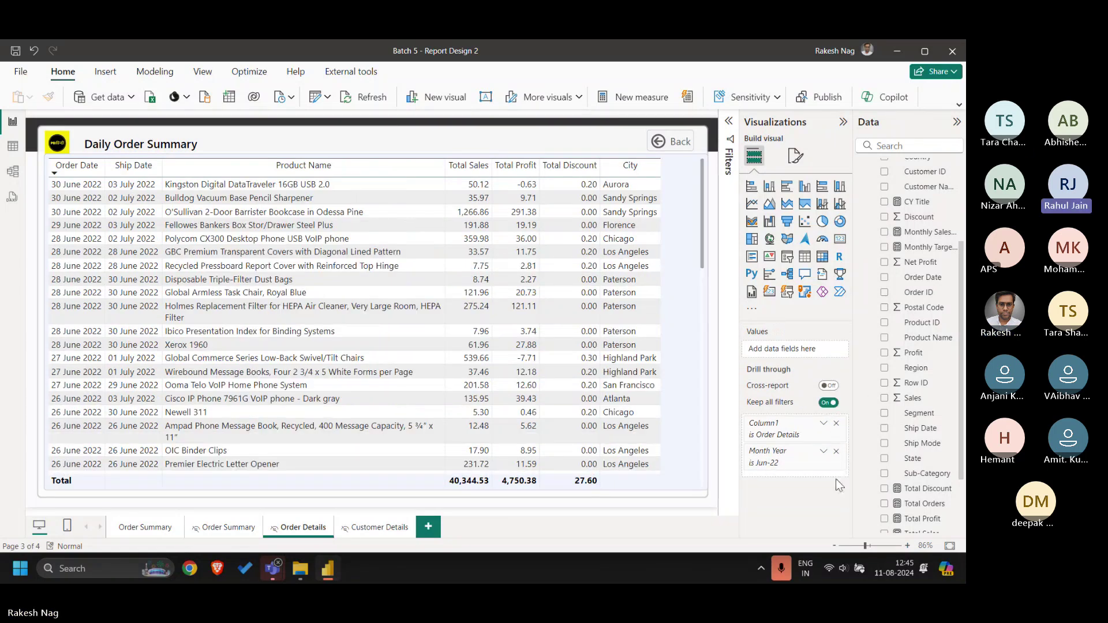
left_click(836, 451)
left_click(836, 423)
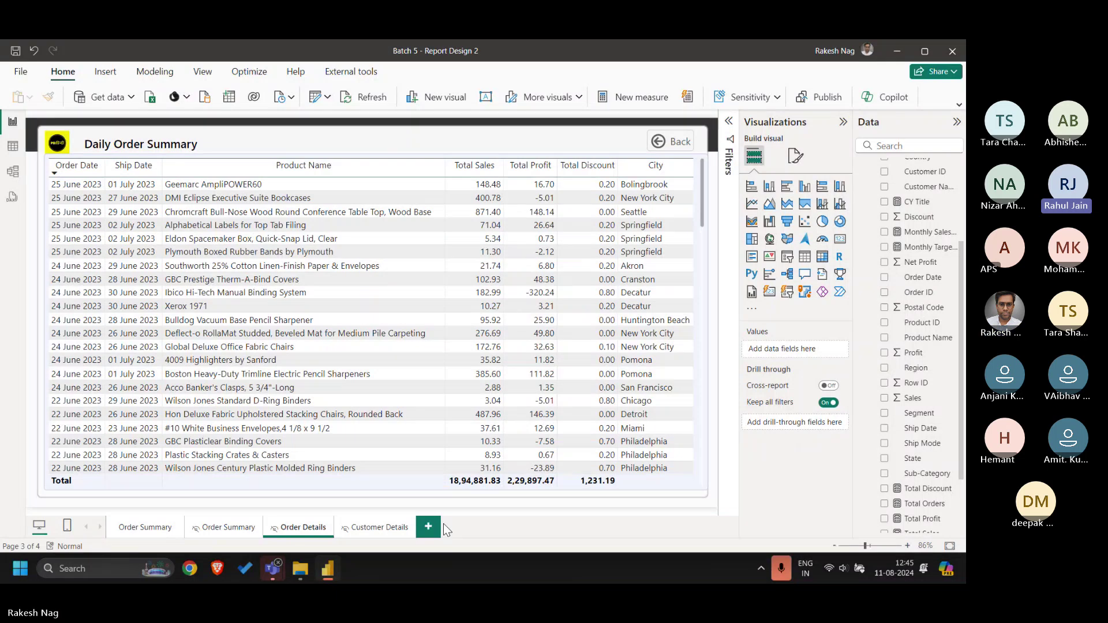
- Check the fields of the Sales by Sub-Category chart, and set Sub-Category as the drill-through field of the Order Details page
left_click(146, 527)
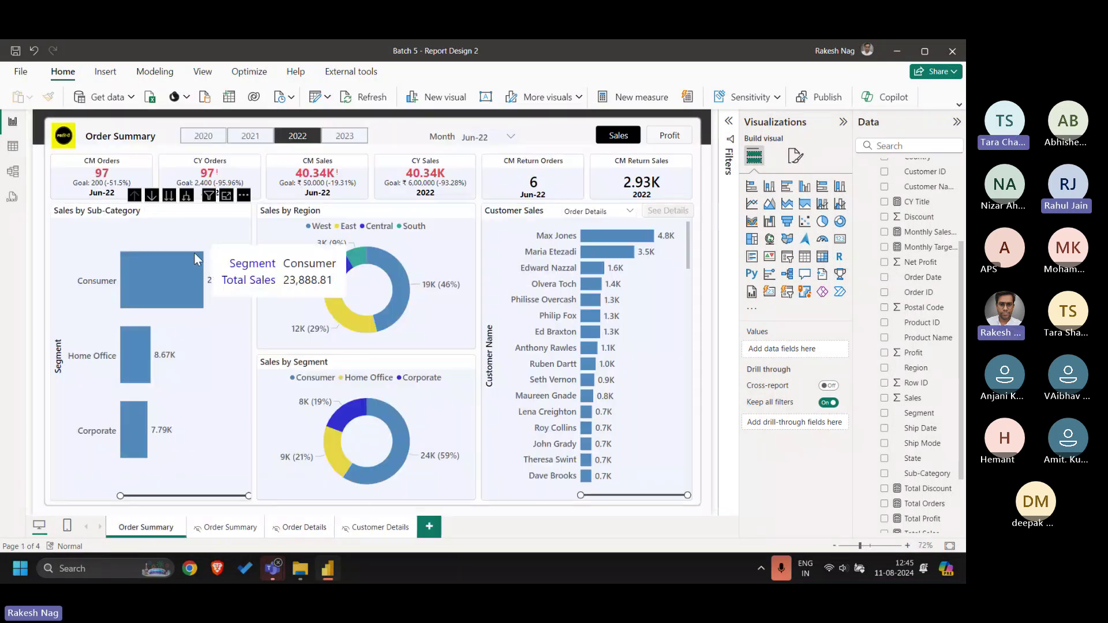
left_click(223, 385)
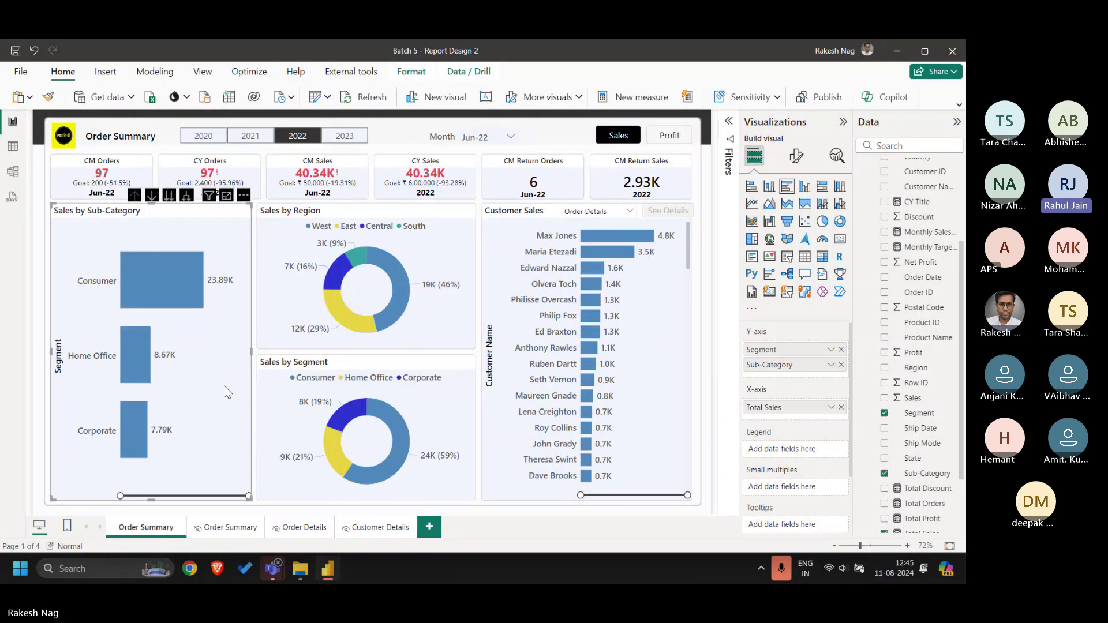
left_click(307, 528)
left_click_drag(923, 473, 800, 432)
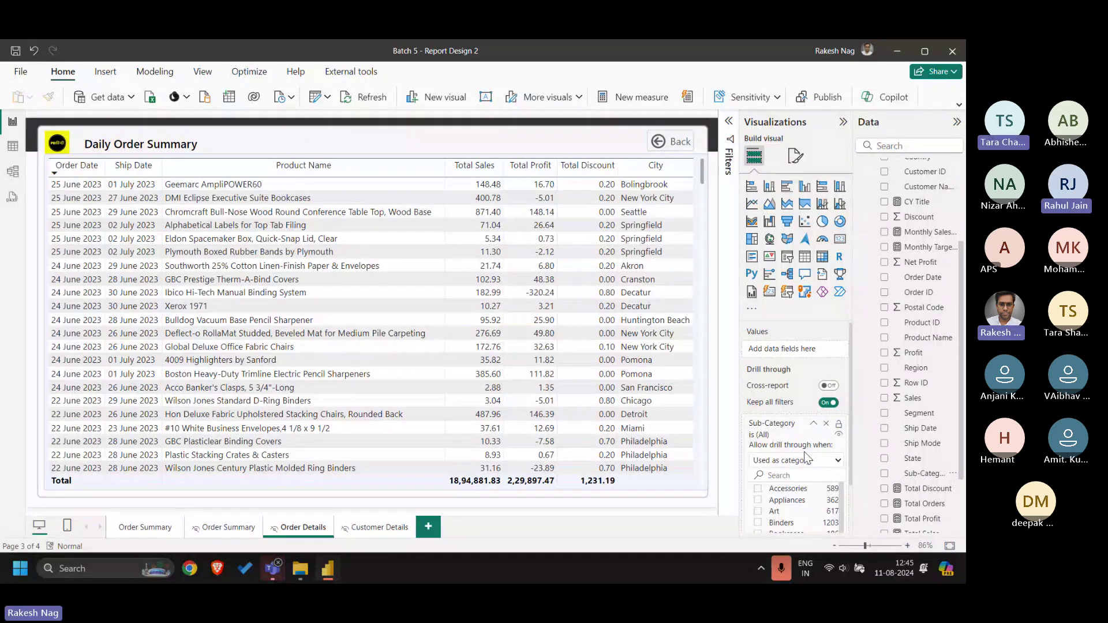
left_click(813, 423)
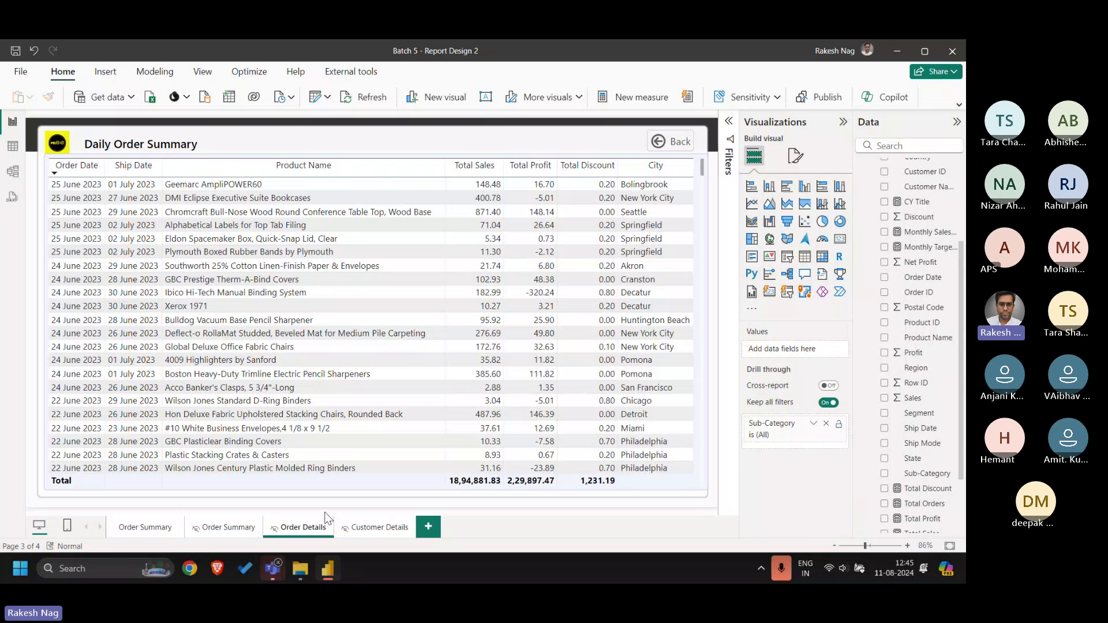
- Return to the first Order Summary page and check which drill-through targets the Consumer segment bar offers
left_click(136, 529)
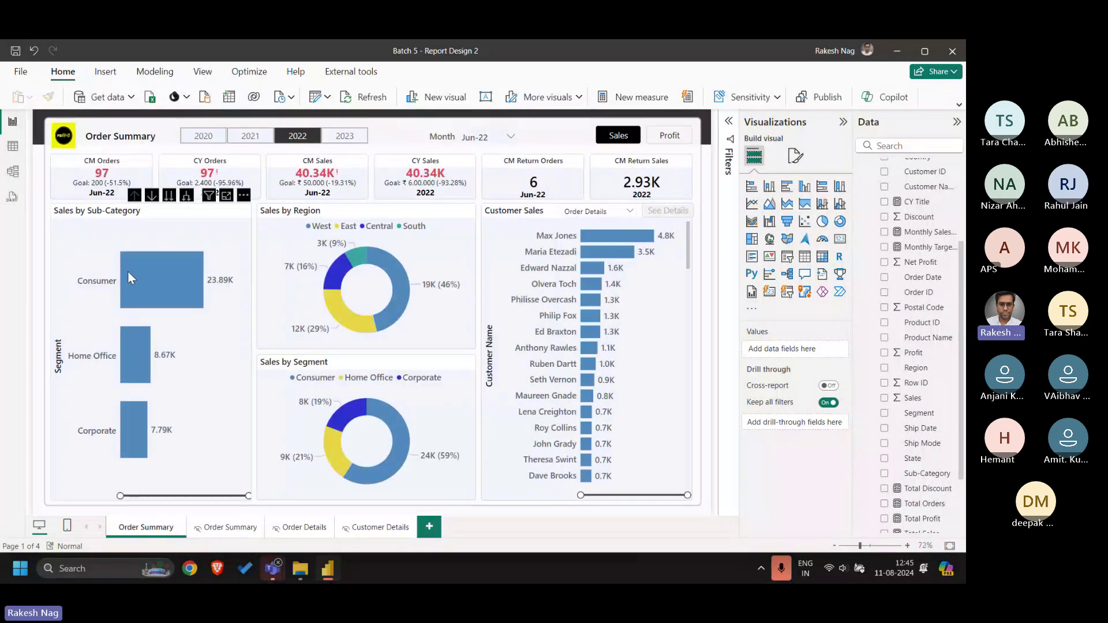
right_click(154, 288)
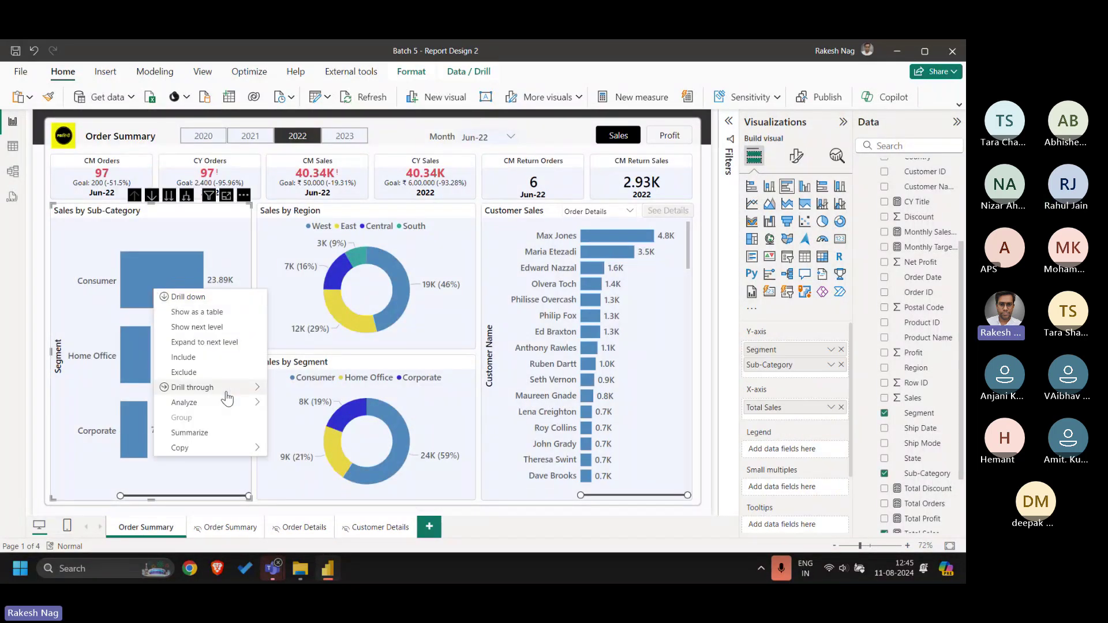
mouse_move(226, 395)
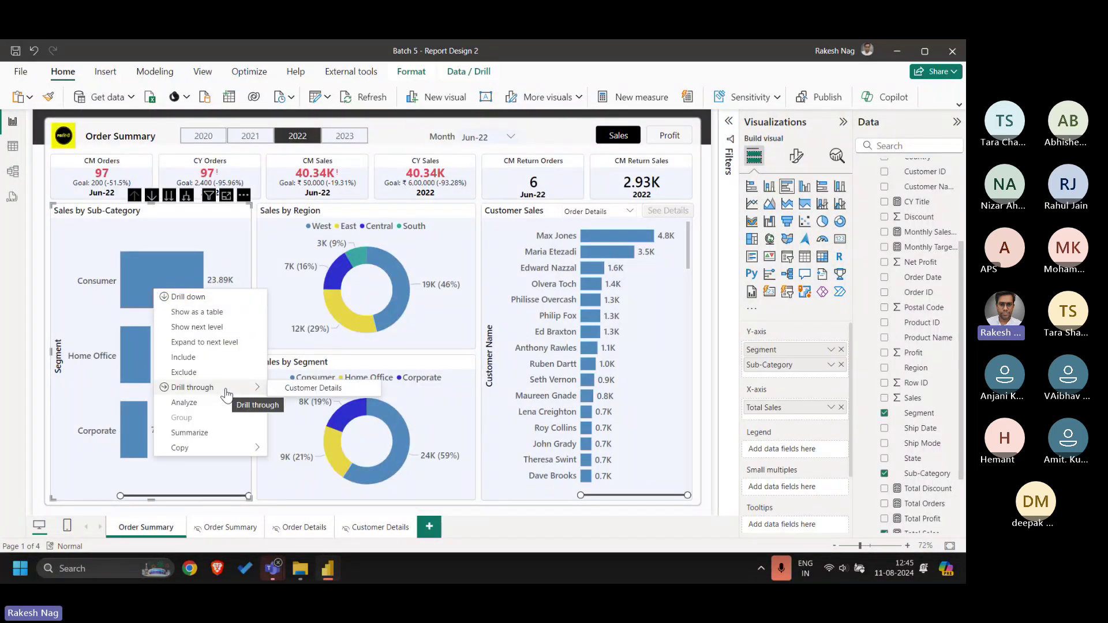
right_click(172, 279)
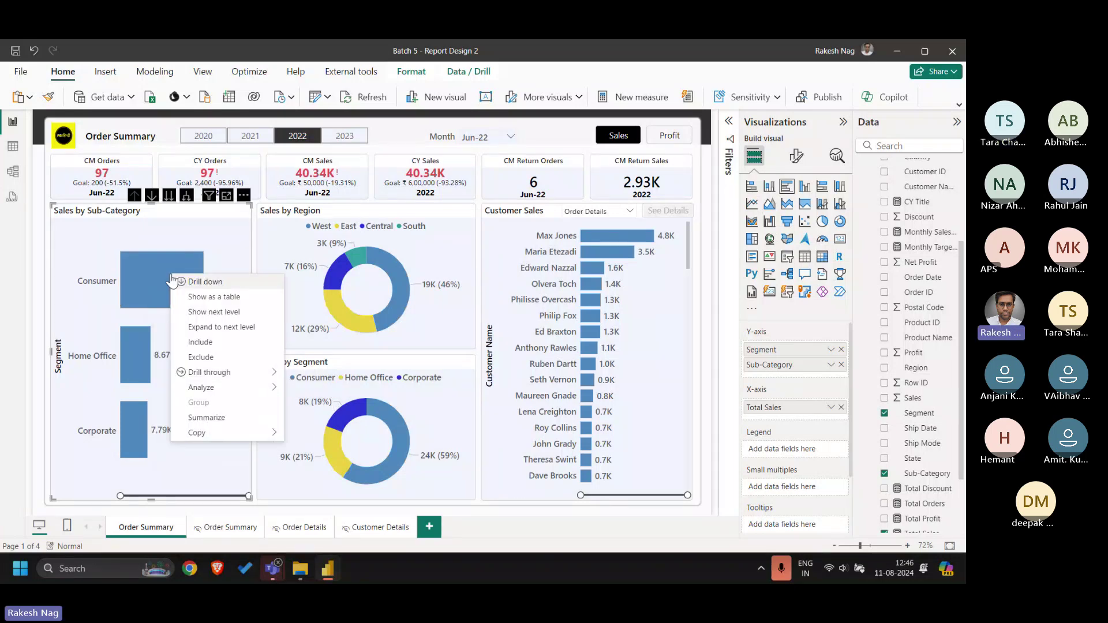
mouse_move(242, 372)
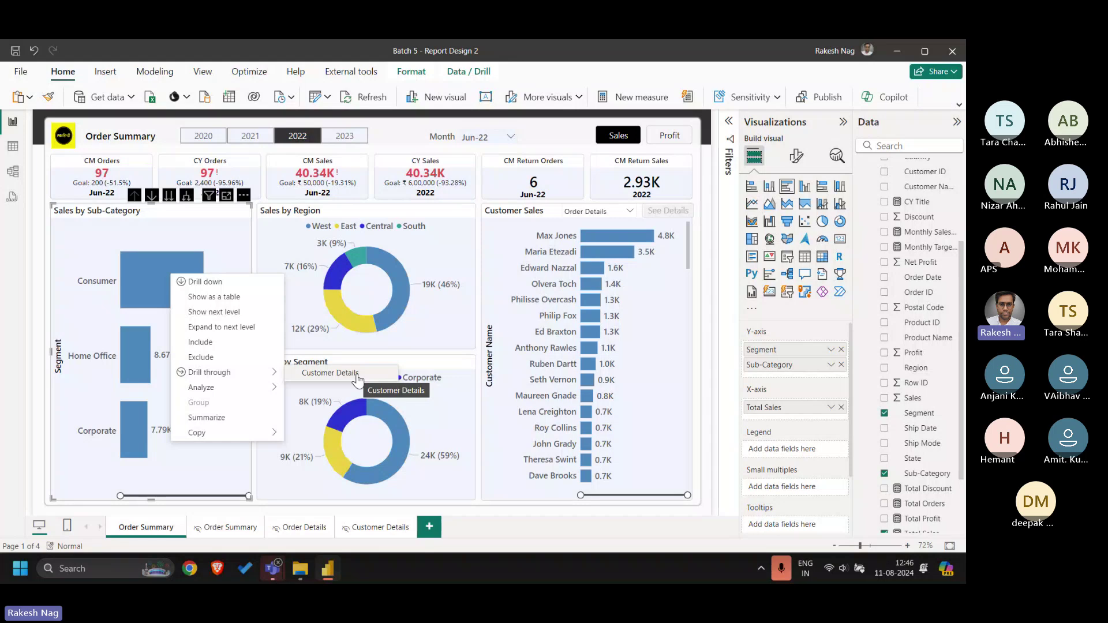
left_click(239, 235)
- Drill down into the Corporate segment and drill through from its Paper bar to Order Details, reviewing the filters passed
left_click(152, 194)
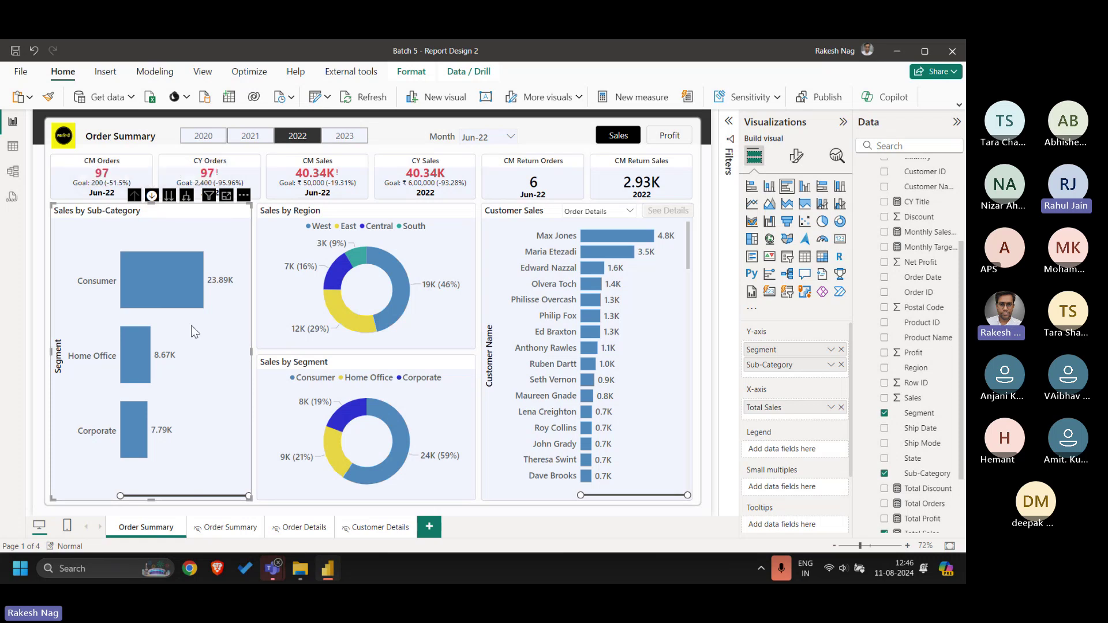
left_click(134, 430)
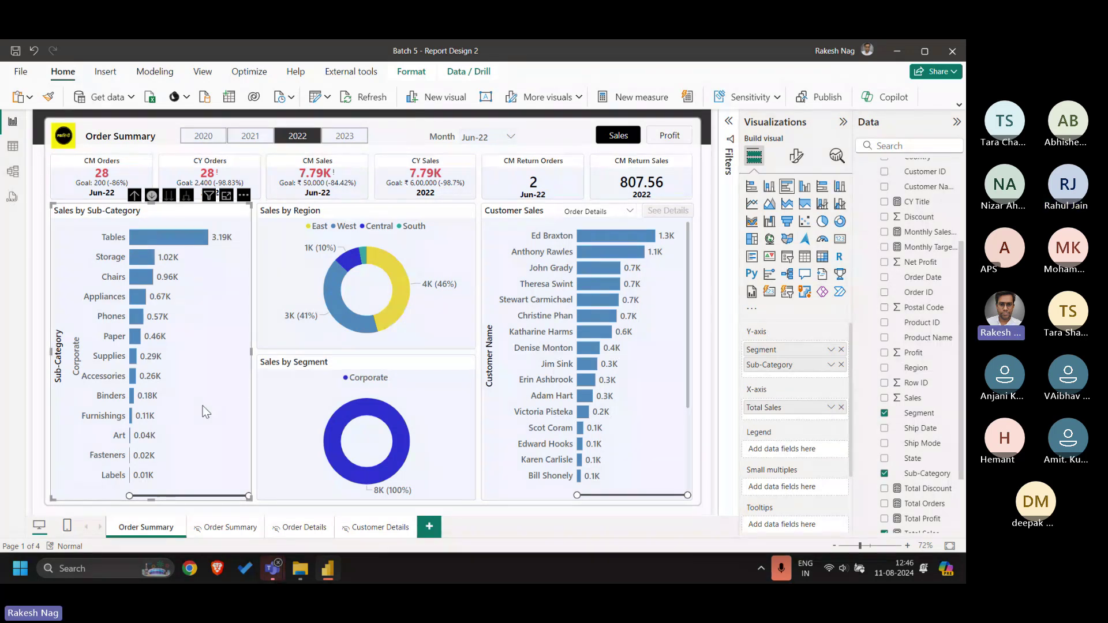
right_click(138, 342)
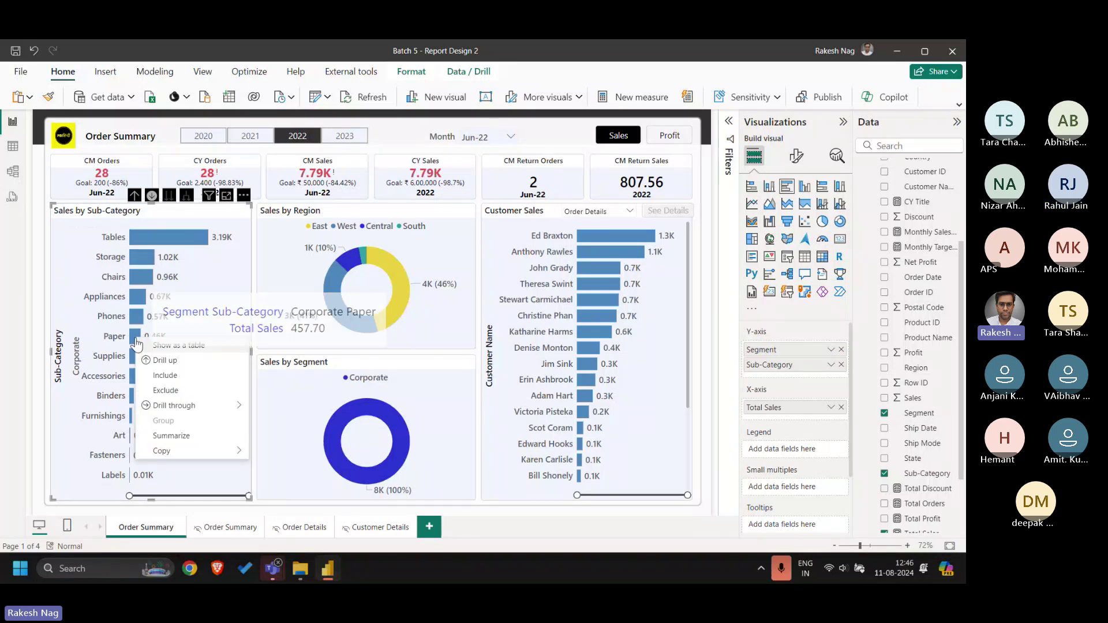
left_click(316, 407)
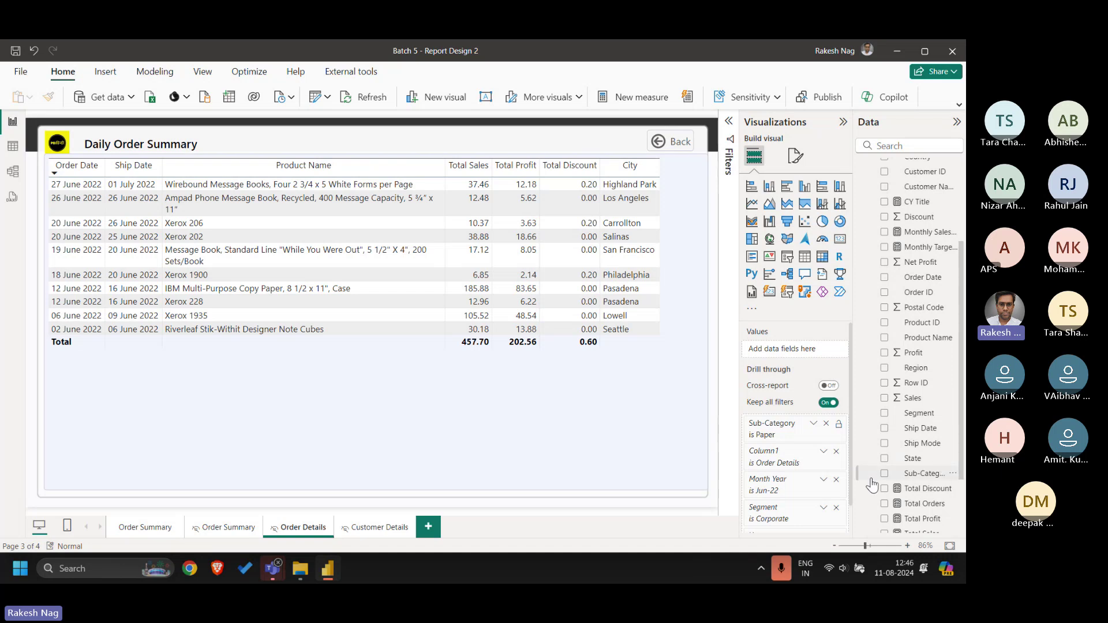
scroll(831, 478, "down", 2)
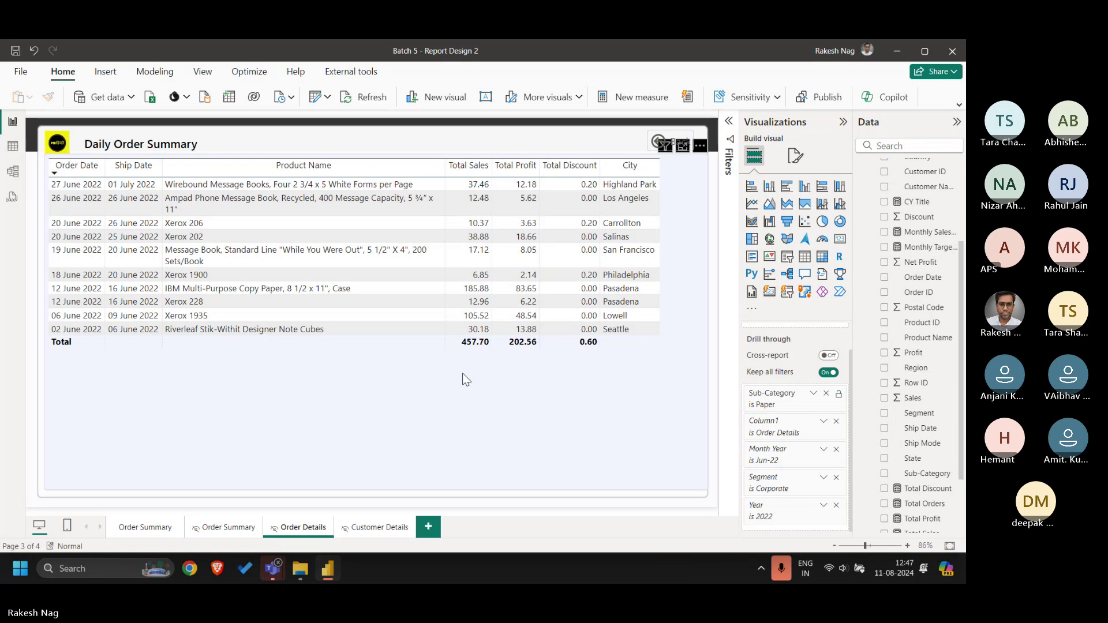
- Return to the first Order Summary page and remove Segment from the Y-axis of the Sales by Sub-Category chart
left_click(147, 528)
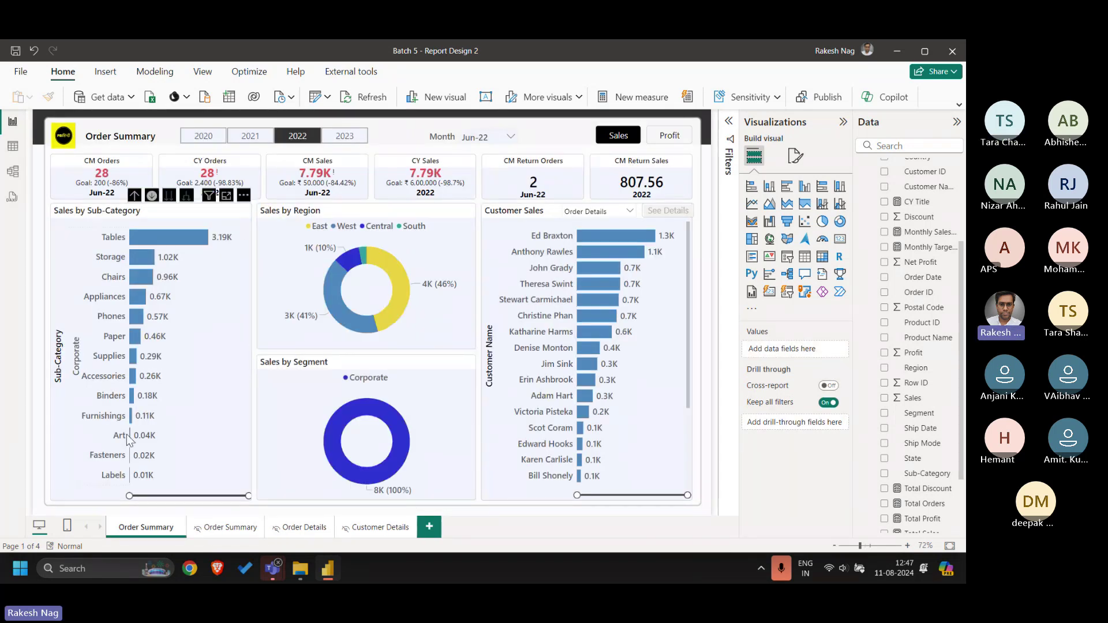
left_click(178, 358)
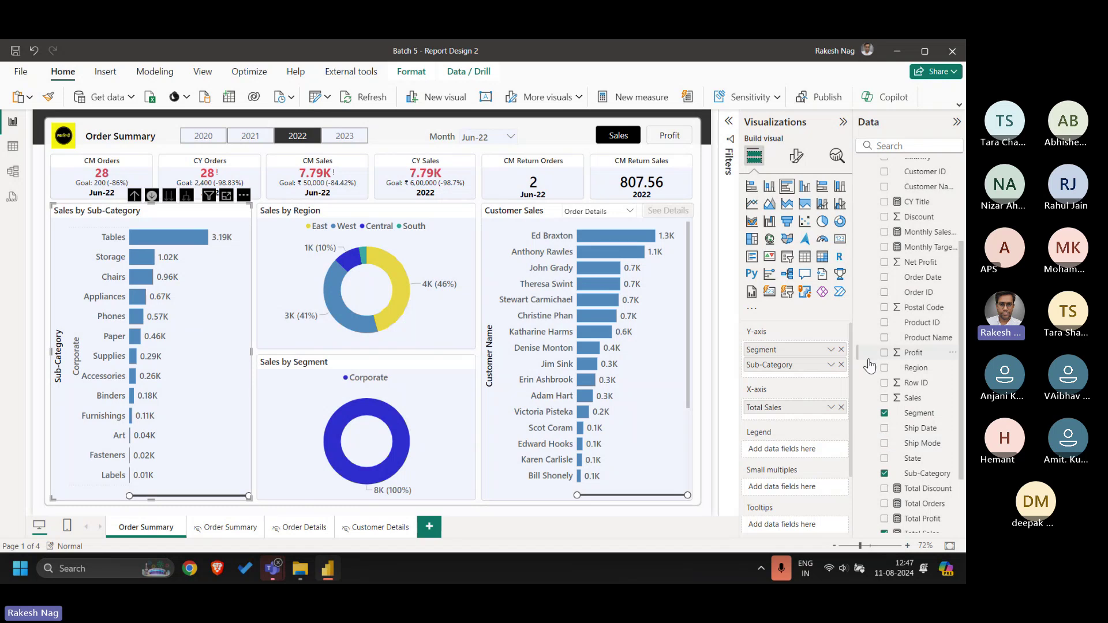
left_click(841, 350)
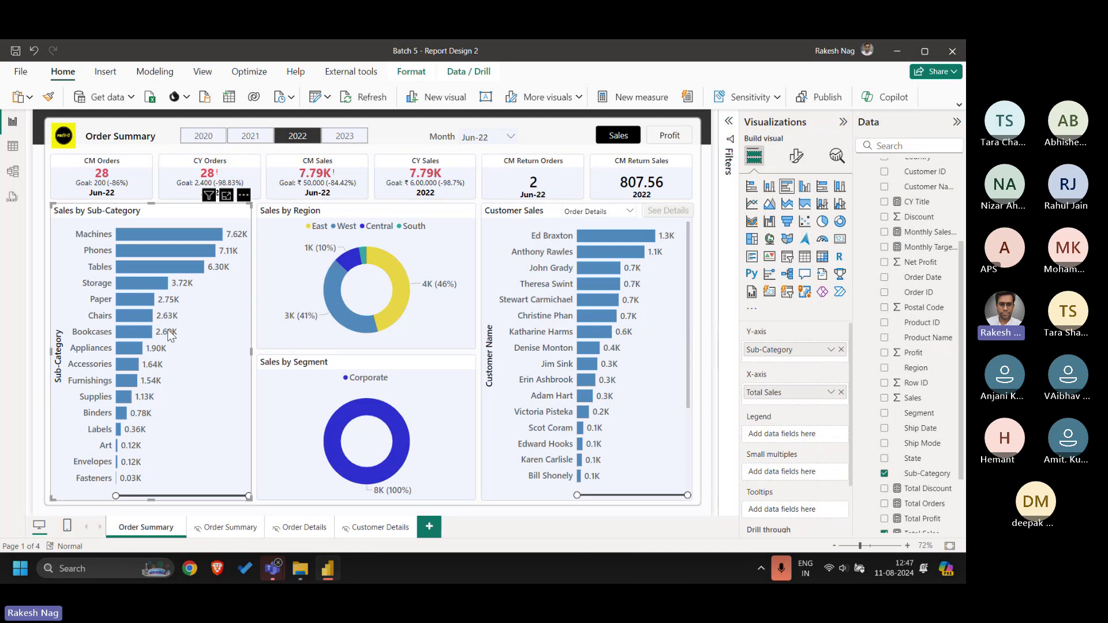
- Check the Paper bar's drill-through targets, and drill through from the Chairs bar to Order Details to review the filters passed
right_click(140, 303)
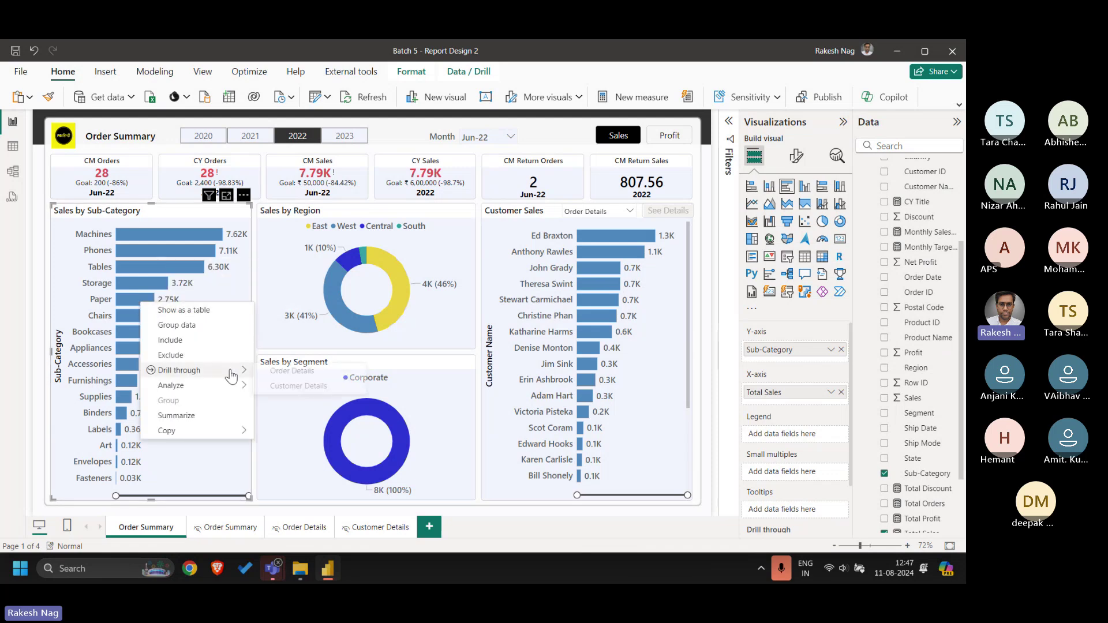
mouse_move(230, 371)
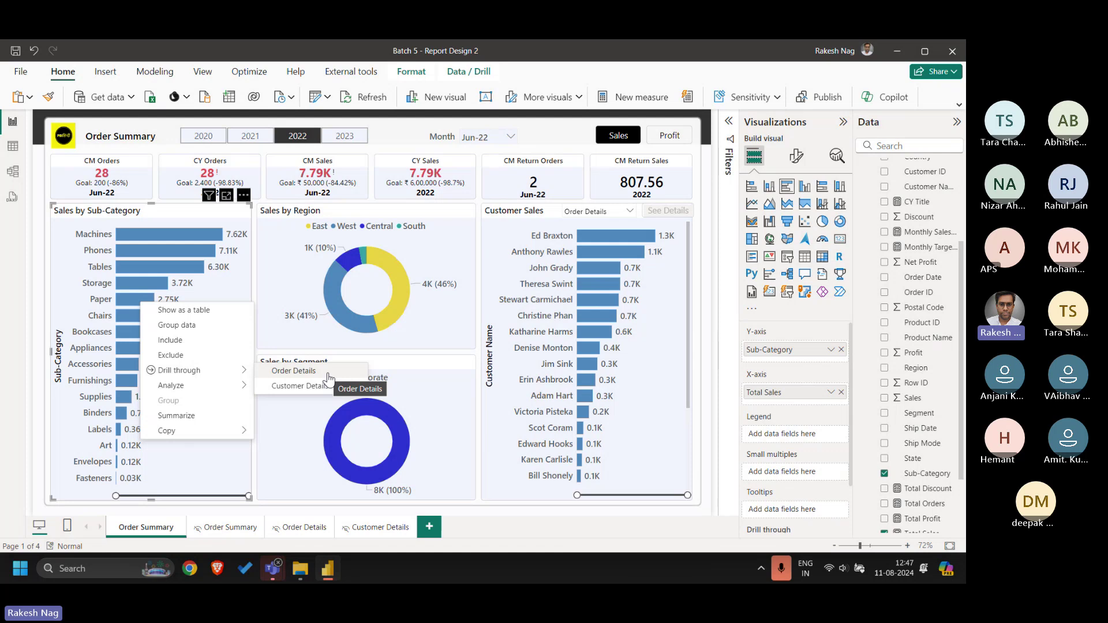
left_click(39, 381)
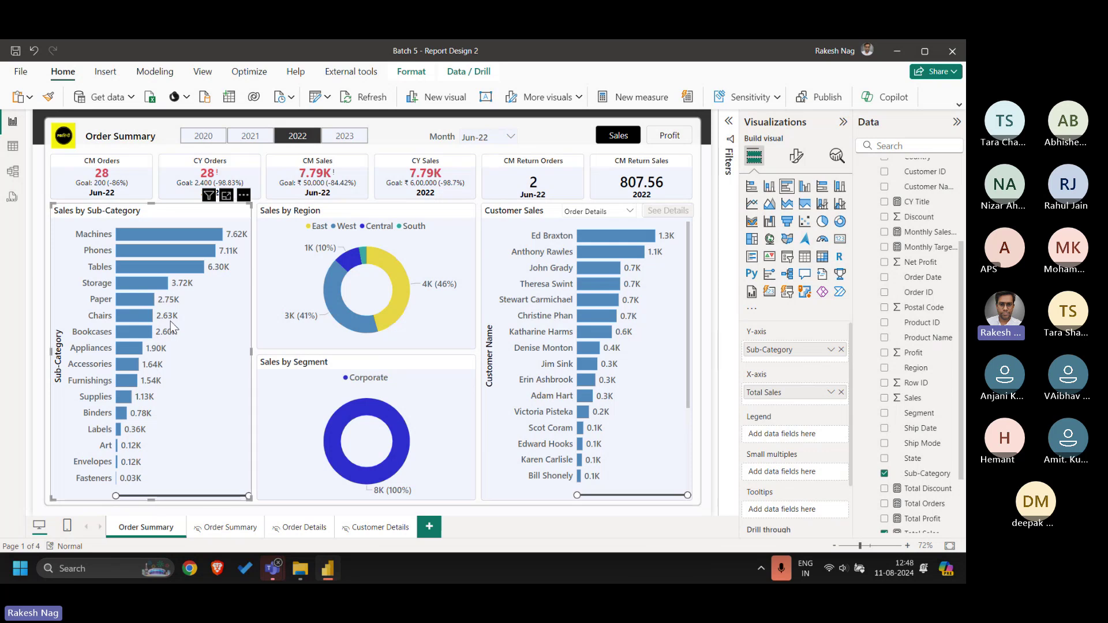
right_click(140, 318)
mouse_move(228, 388)
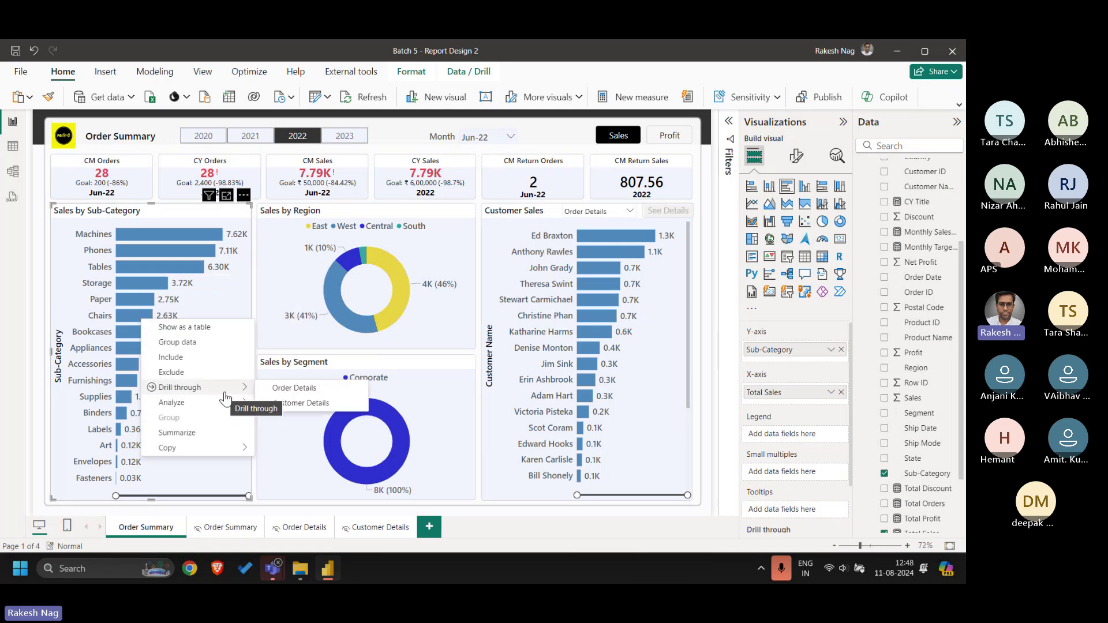
left_click(317, 392)
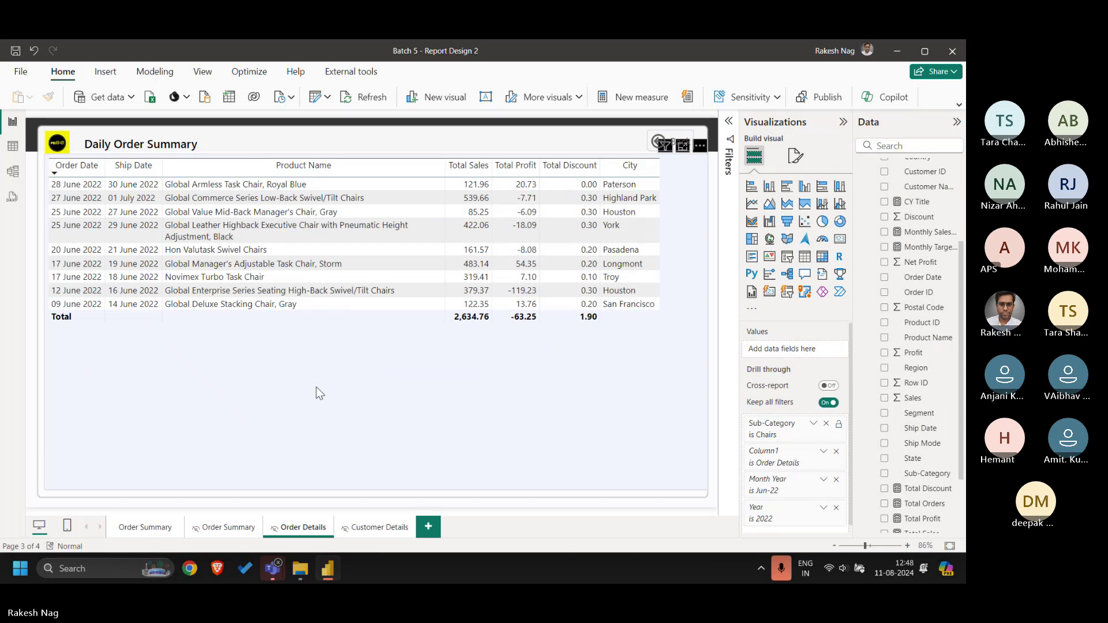
scroll(811, 466, "down", 3)
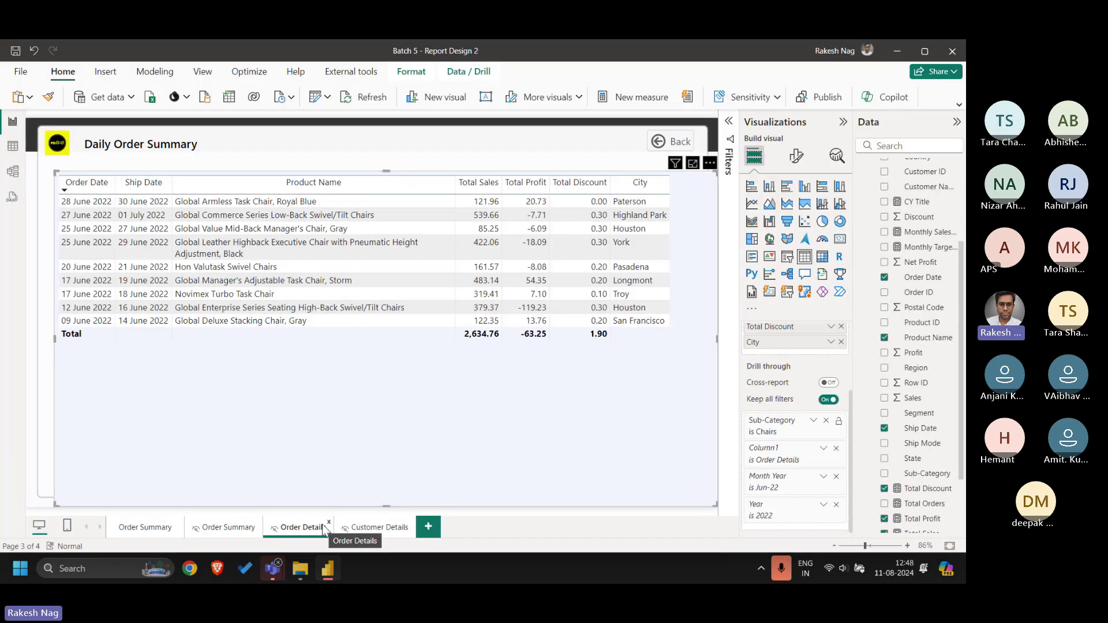
- Remove the passed Column1, Month Year and Year filters from the Order Details drill-through settings, keeping Sub-Category
left_click(836, 448)
left_click(836, 477)
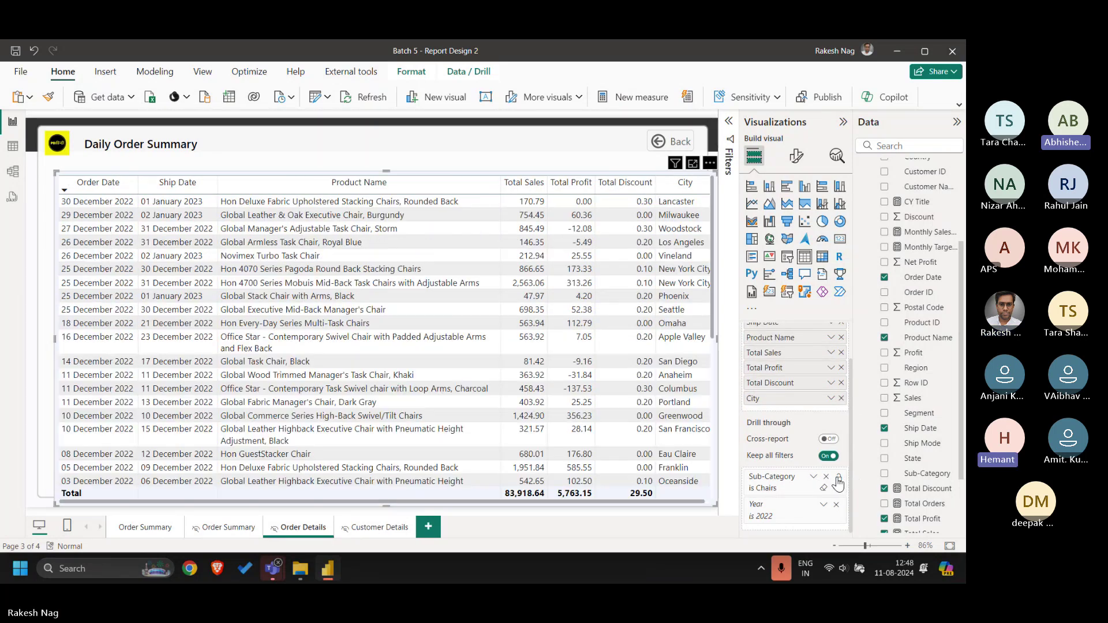
left_click(836, 505)
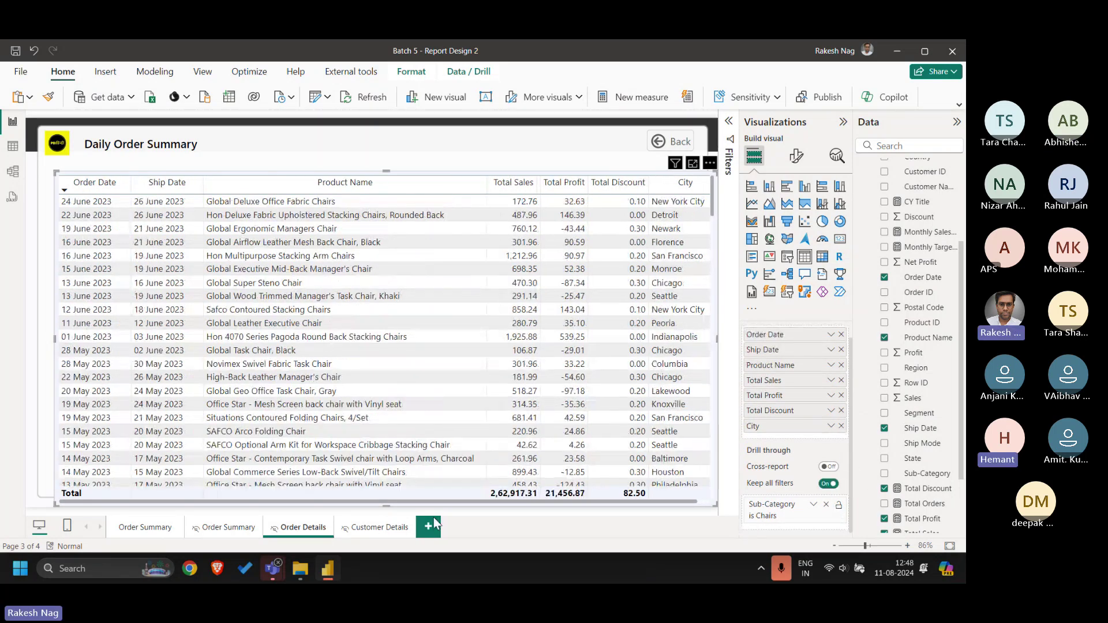
- Return to the first Order Summary page and select the Chairs bar in Sales by Sub-Category to cross-highlight the other visuals
left_click(145, 527)
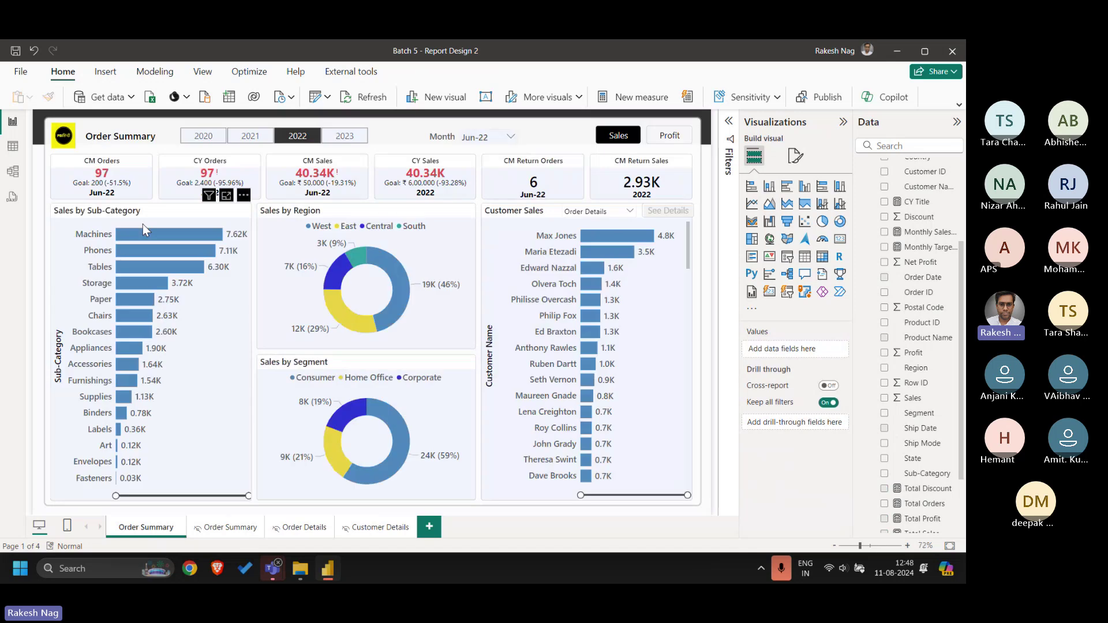
mouse_move(134, 317)
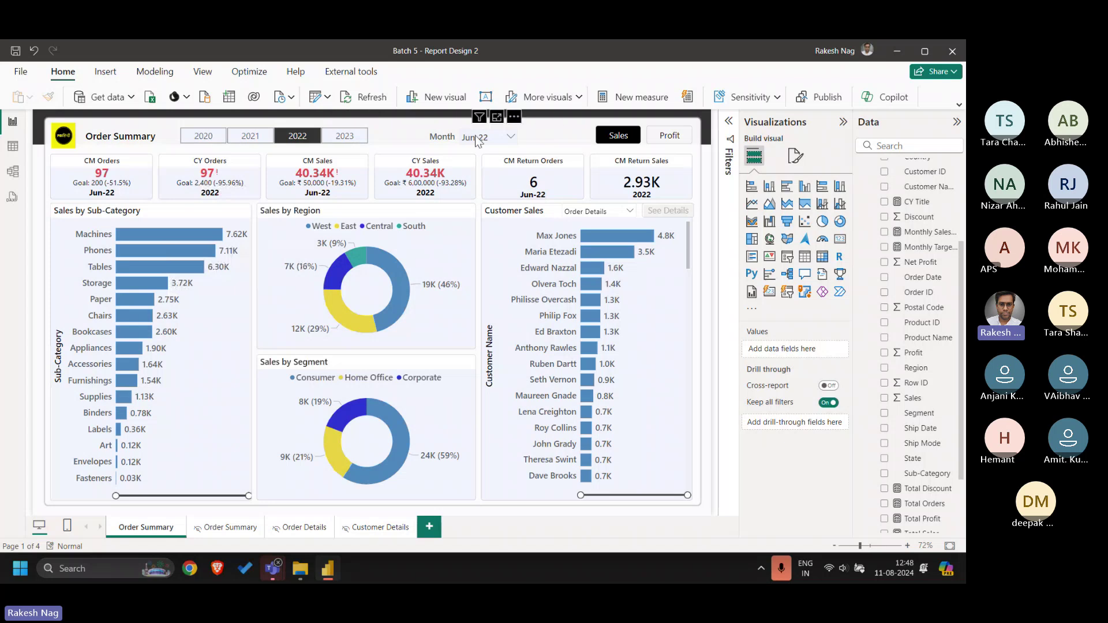
left_click(180, 359)
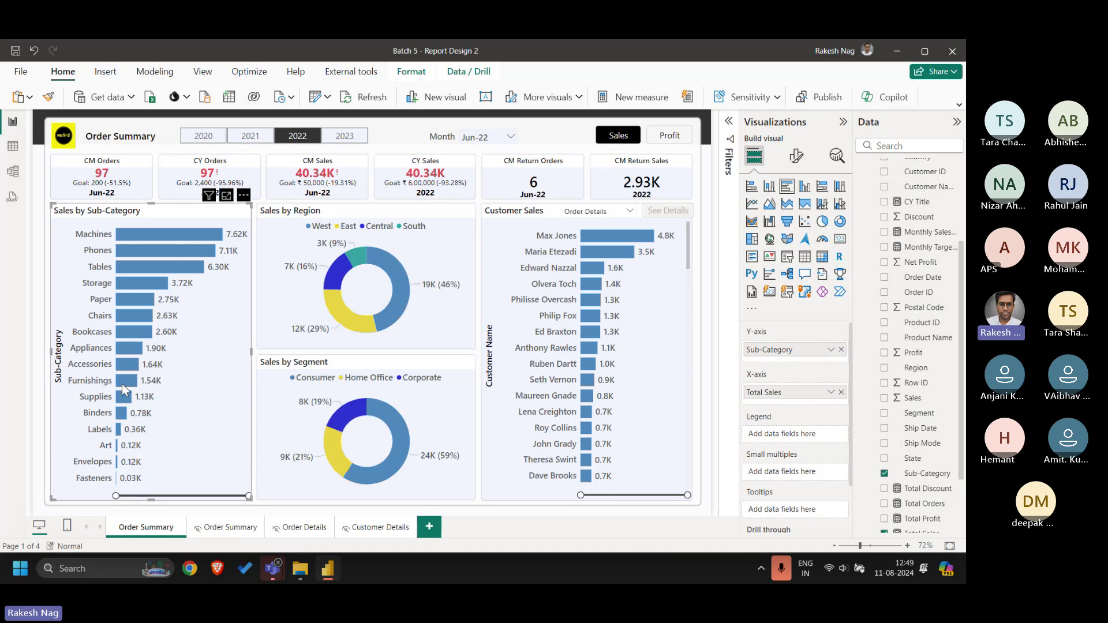
mouse_move(122, 384)
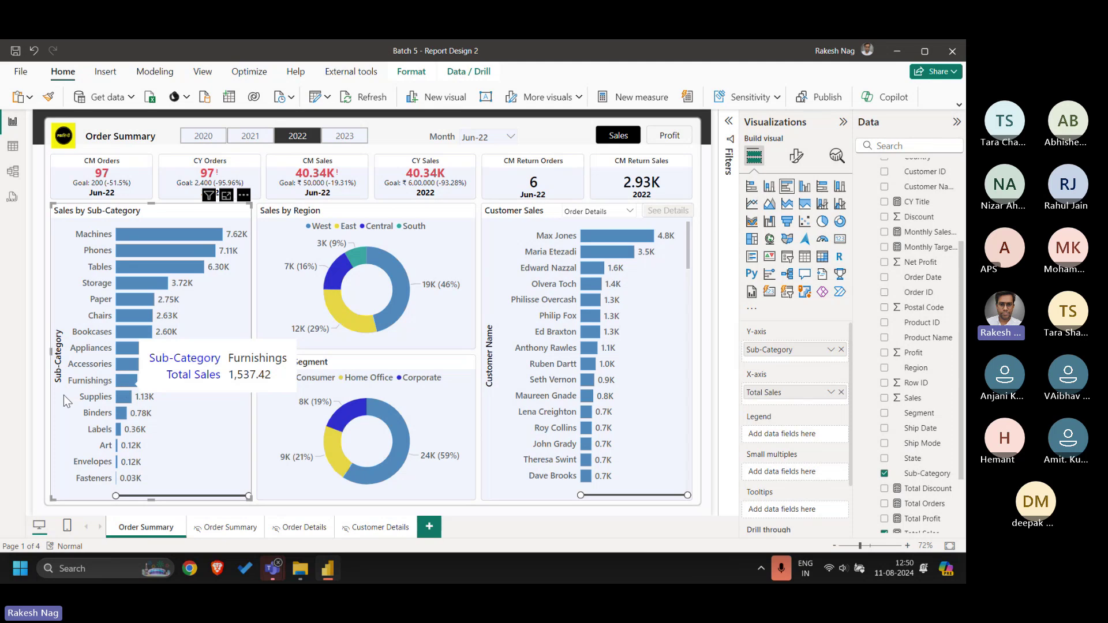
left_click(44, 396)
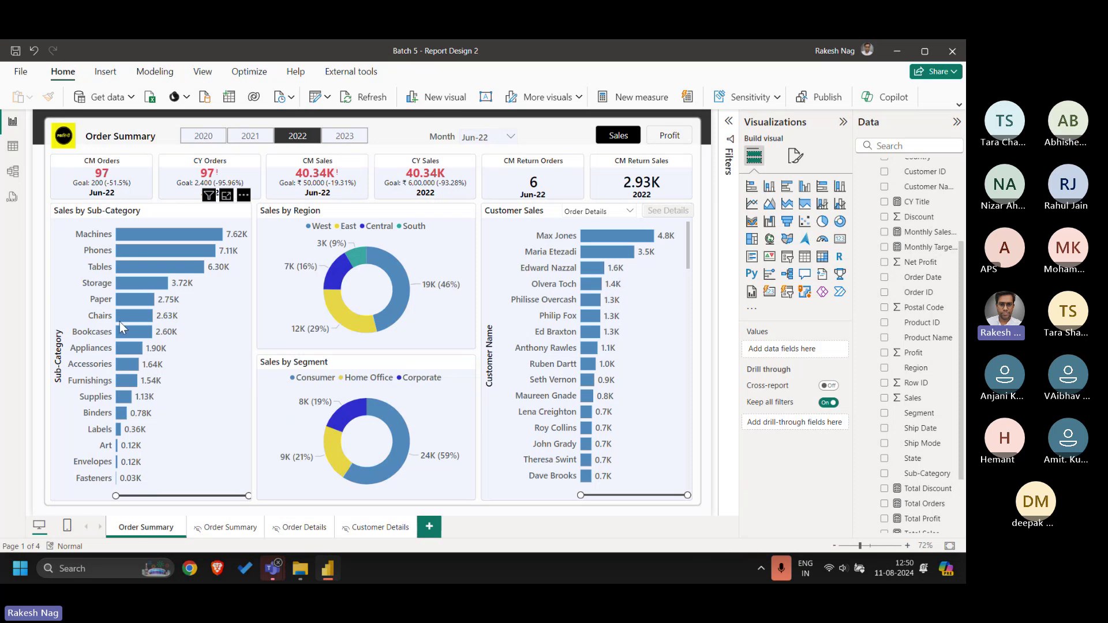
left_click(137, 317)
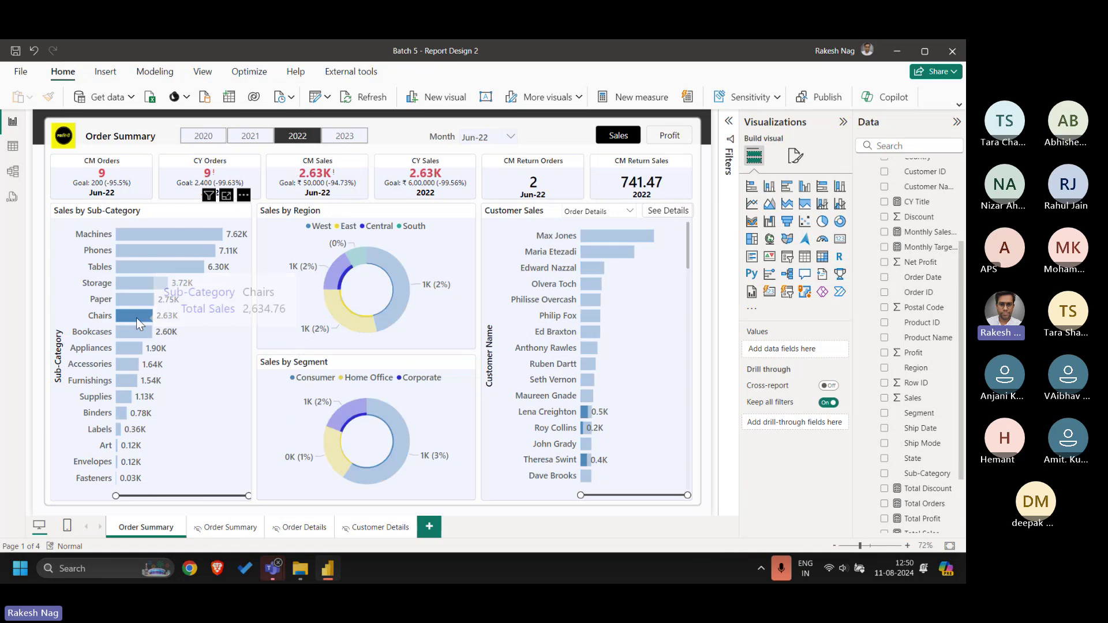
mouse_move(140, 319)
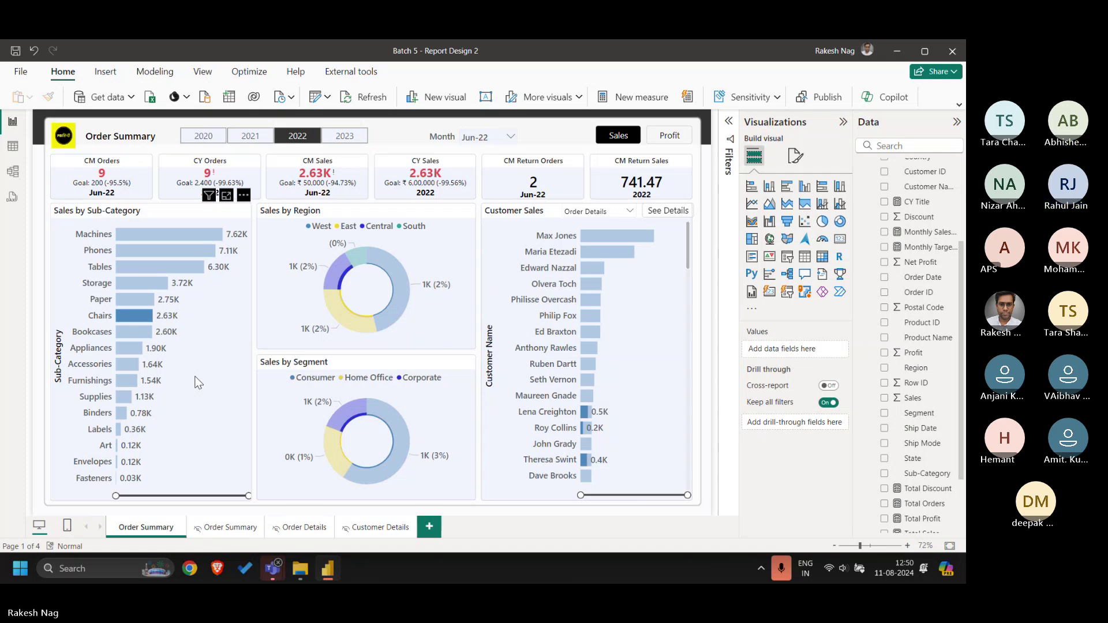
- Drill through from the selected Chairs bar to Order Details and examine the drill-through filters passed
right_click(138, 319)
mouse_move(199, 392)
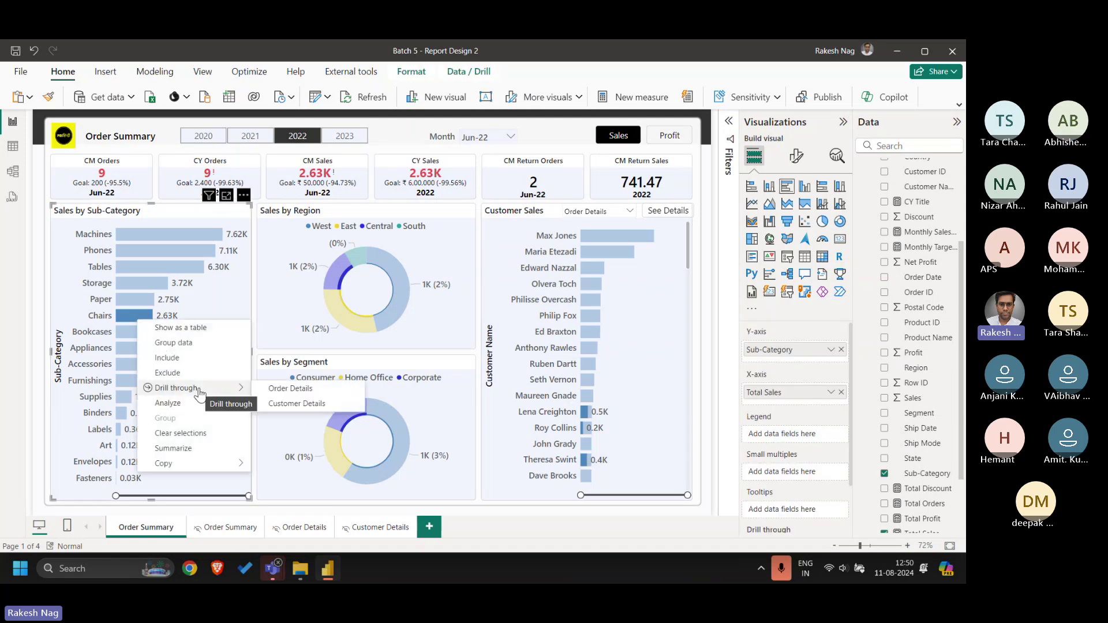
left_click(294, 391)
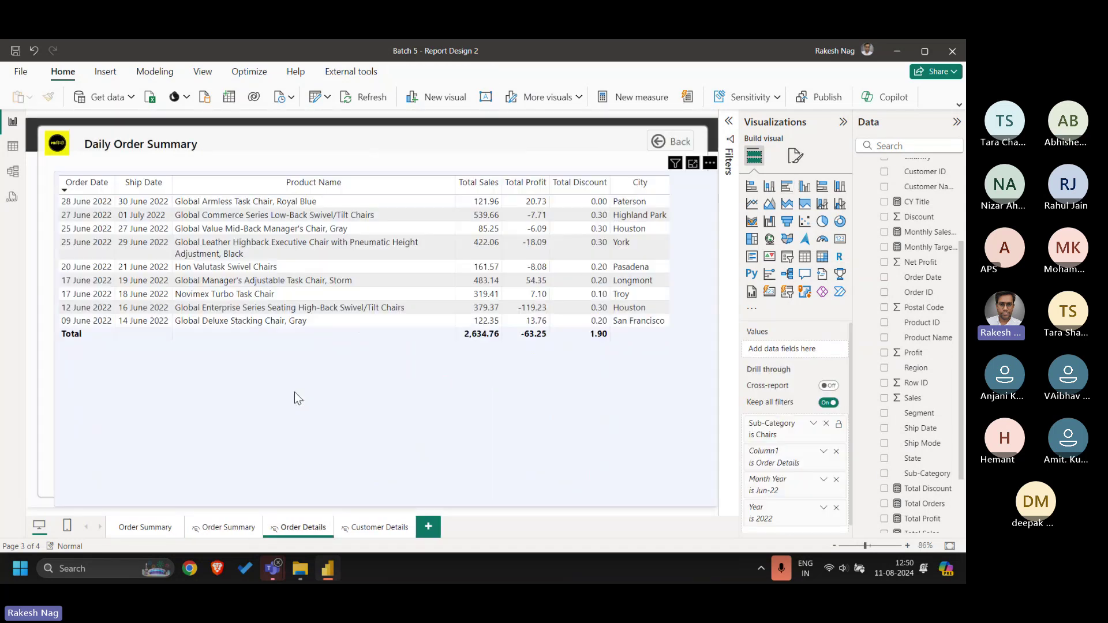
key("super+plus")
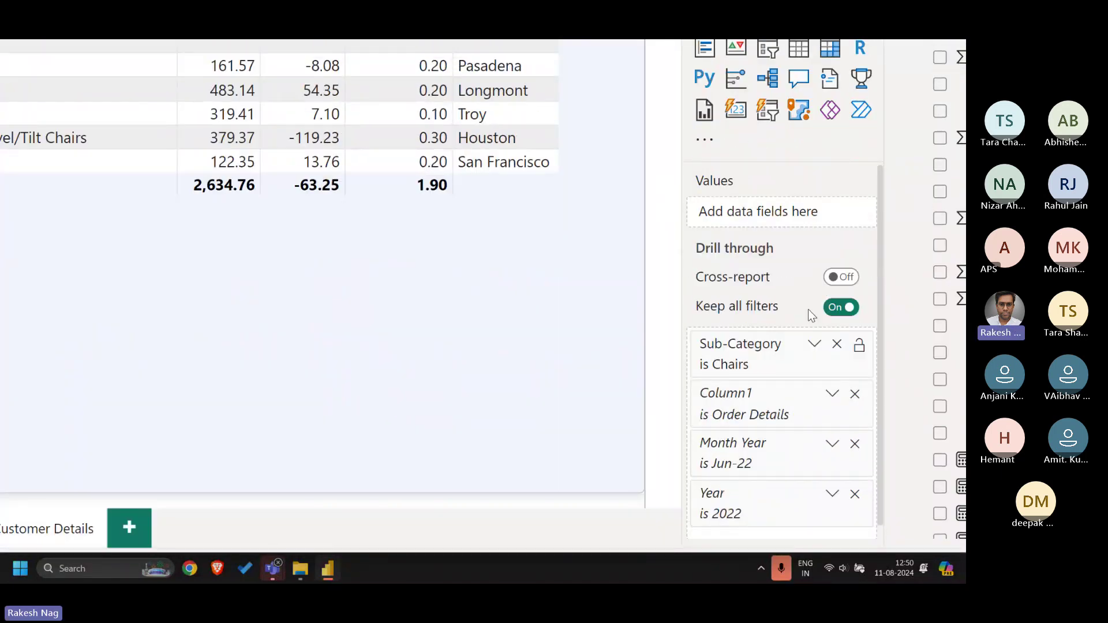
- Turn off Keep all filters for Order Details, remove the Column1, Month Year and Year filters, and reset Sub-Category to All
left_click(847, 308)
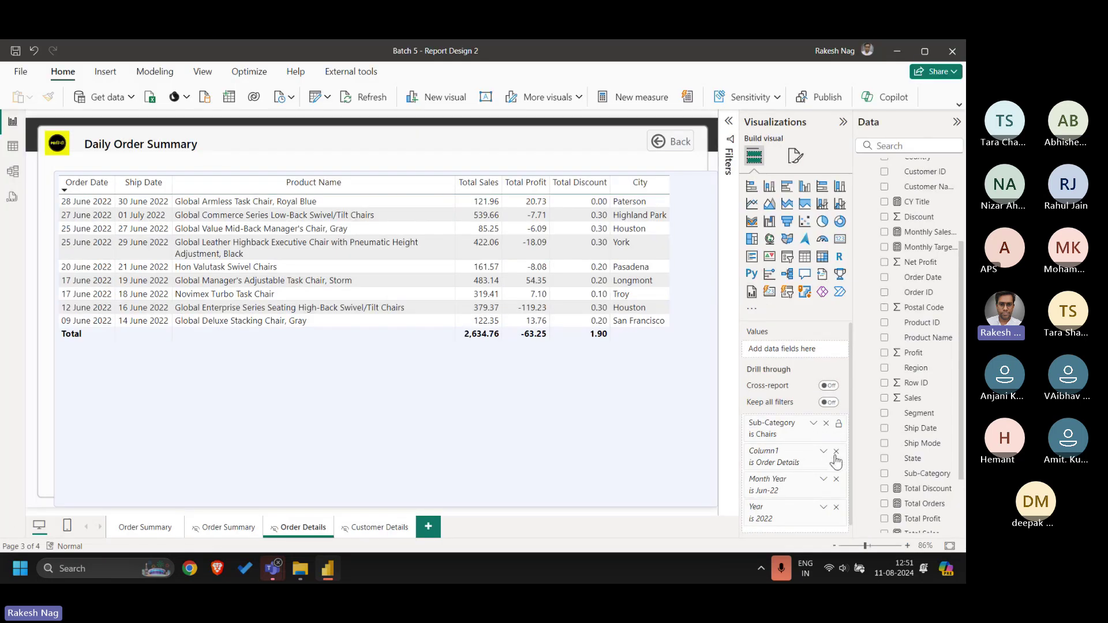
left_click(836, 451)
left_click(836, 452)
left_click(836, 451)
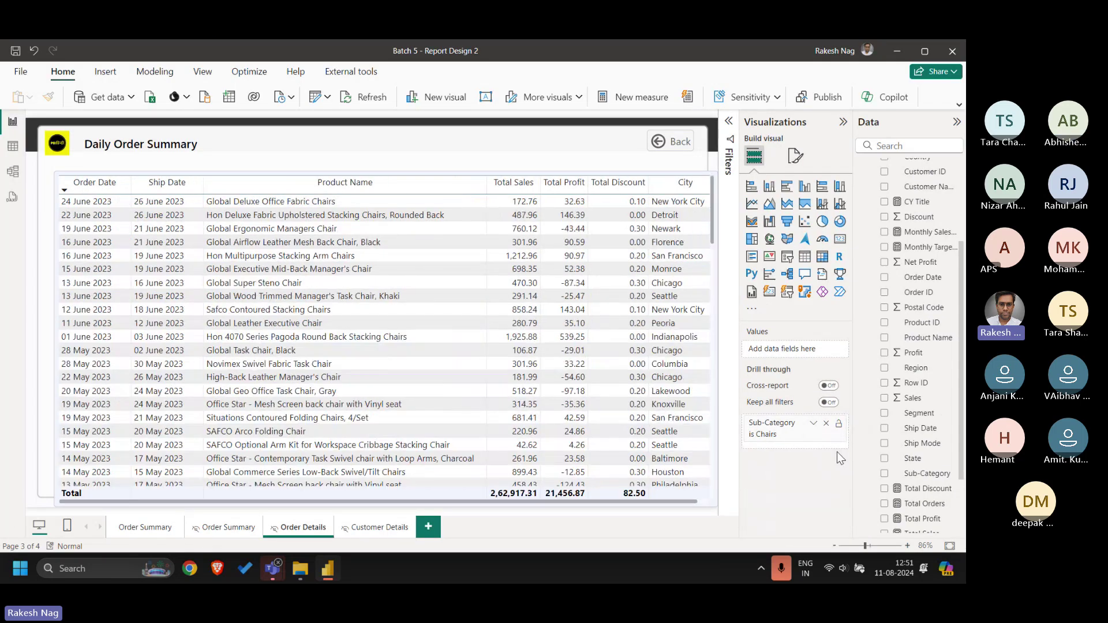
left_click(823, 434)
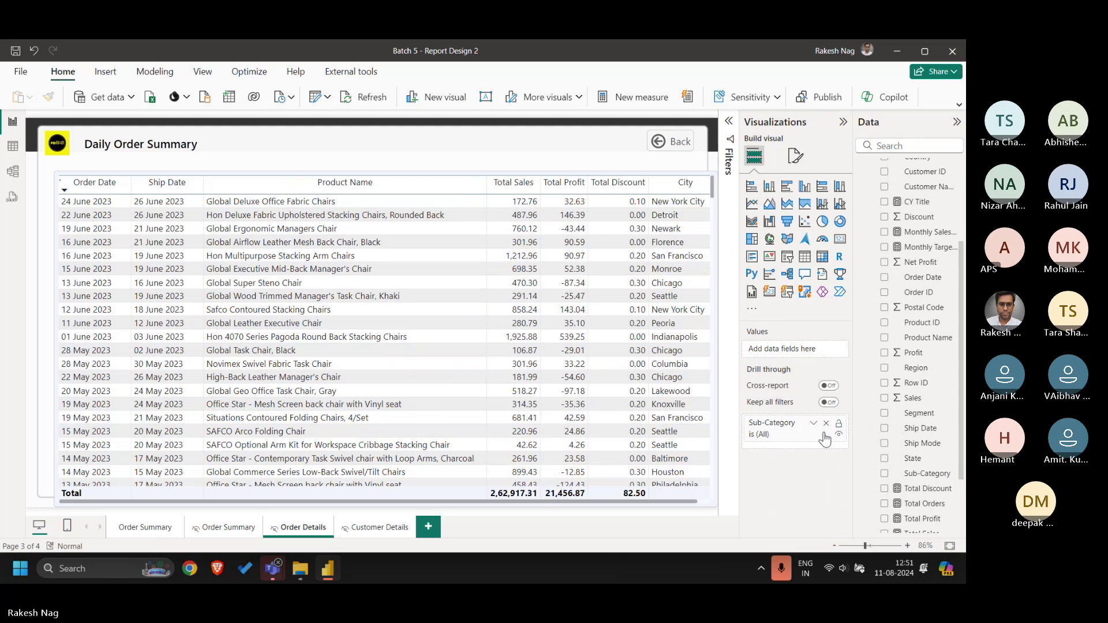
- Return to the first Order Summary page and drill through from the selected Appliances bar to Order Details
left_click(145, 527)
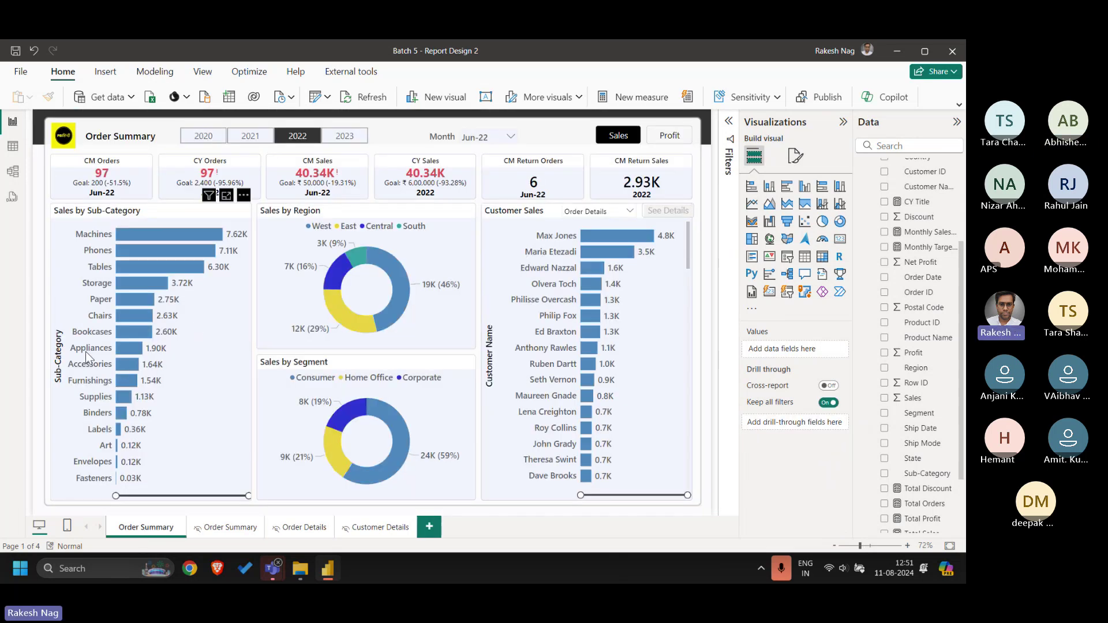
right_click(128, 348)
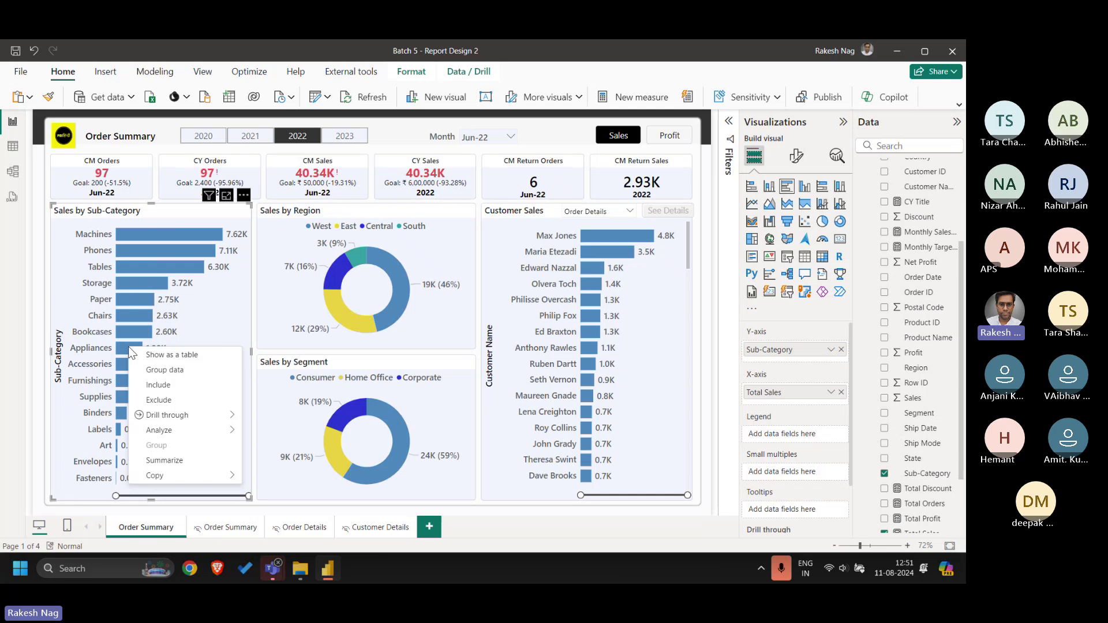
left_click(124, 349)
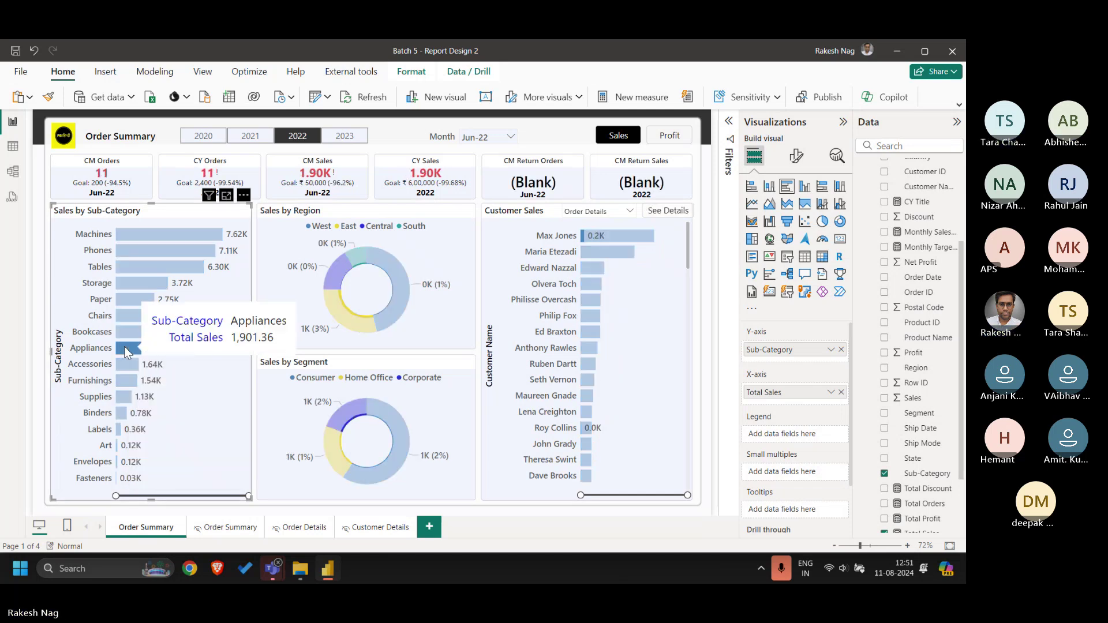
right_click(124, 346)
mouse_move(194, 424)
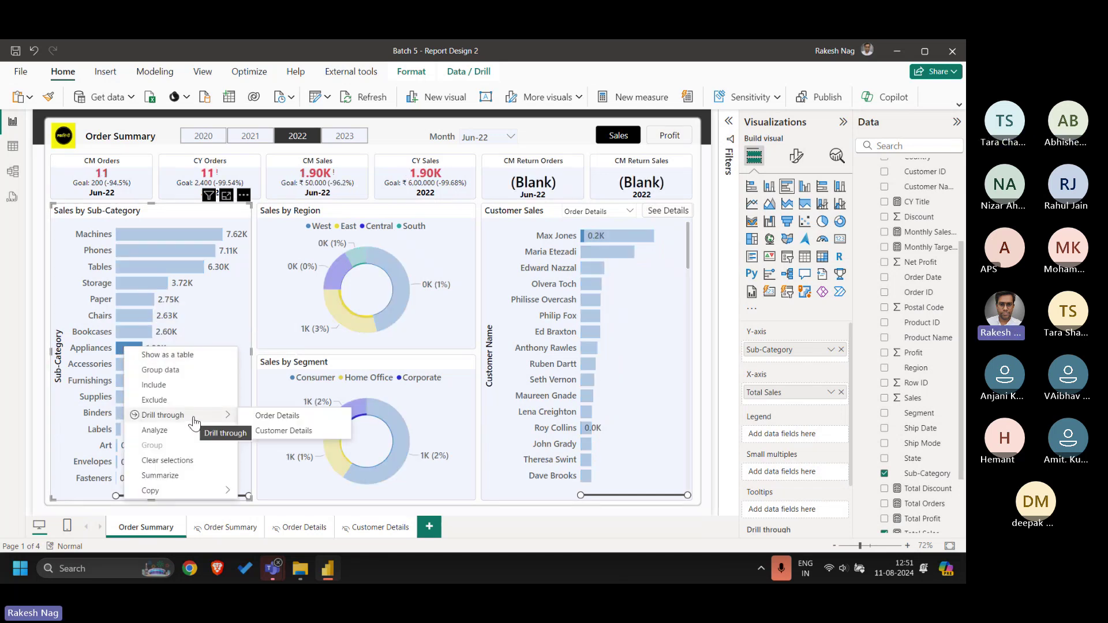
left_click(304, 416)
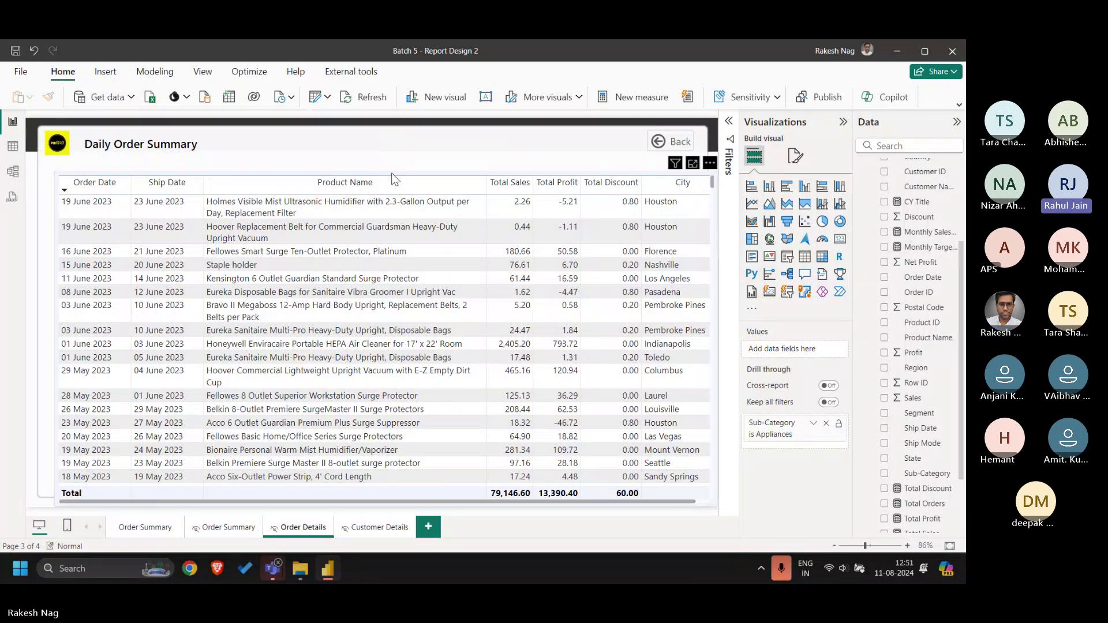
- Reposition and slightly narrow the orders table on Order Details, and check the filters applied to the page
left_click(377, 176)
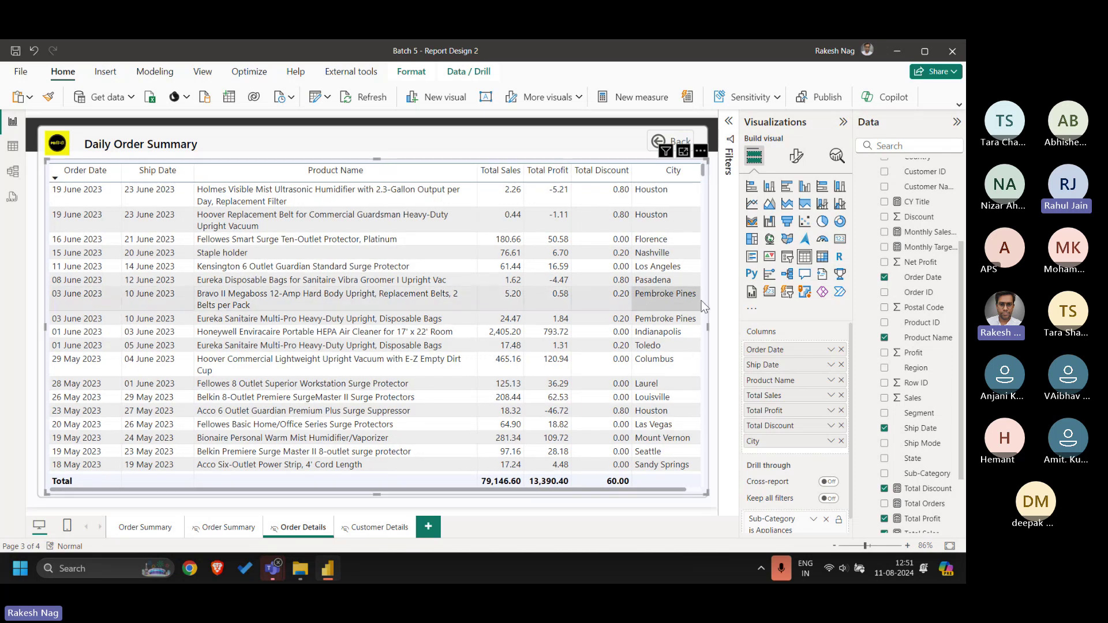
left_click_drag(708, 328, 702, 328)
left_click(526, 146)
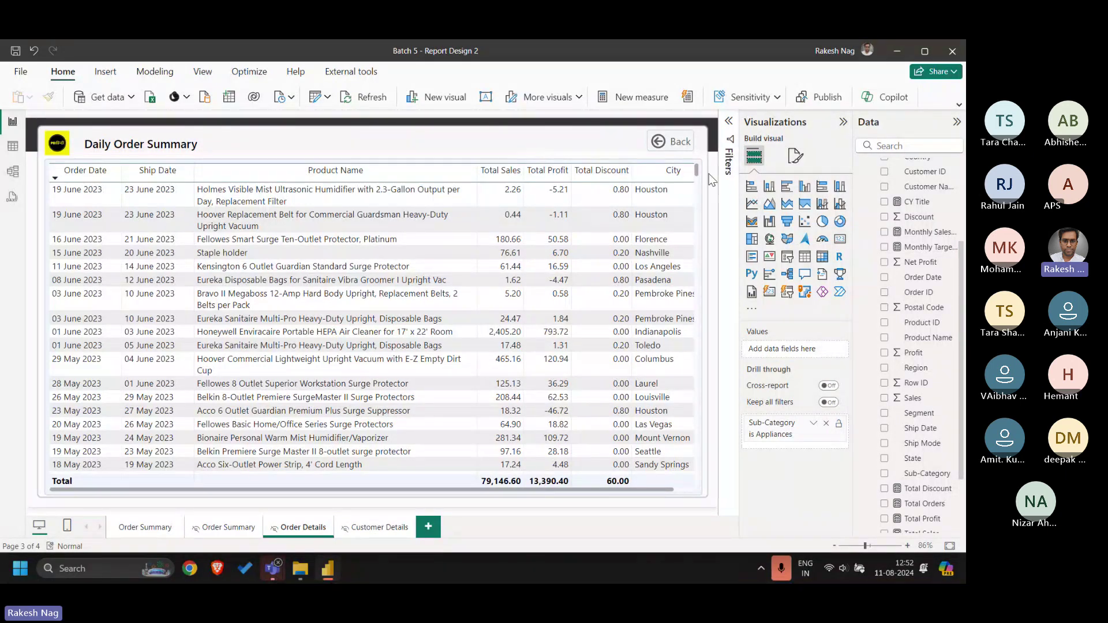
left_click(728, 121)
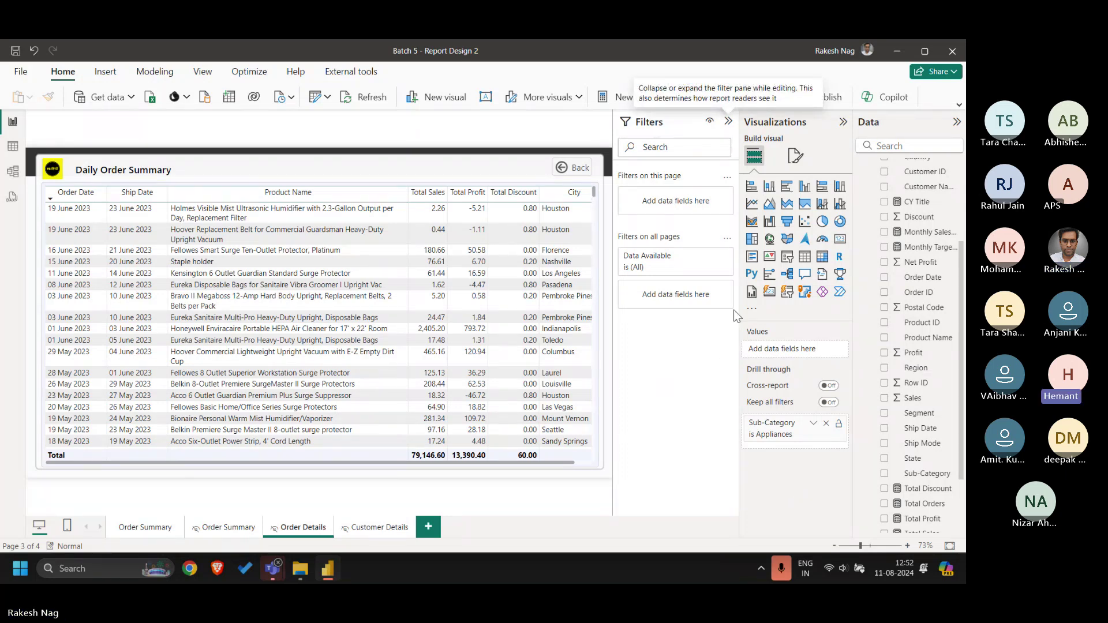
left_click(728, 122)
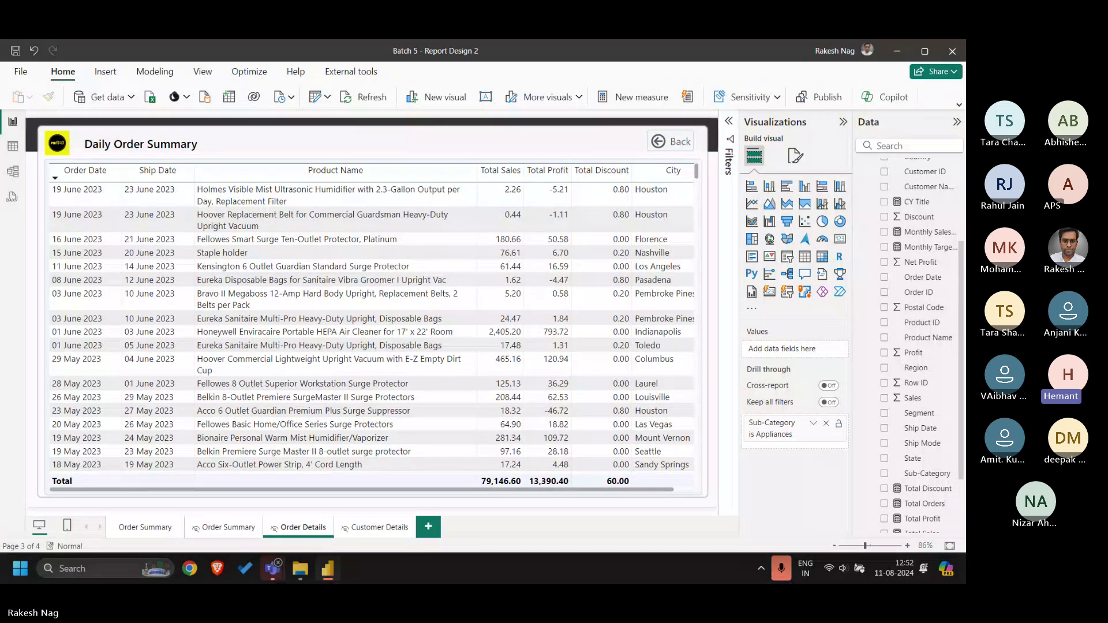
- Select the South region on the first Order Summary page and drill through from the Bookcases bar to Order Details
left_click(145, 527)
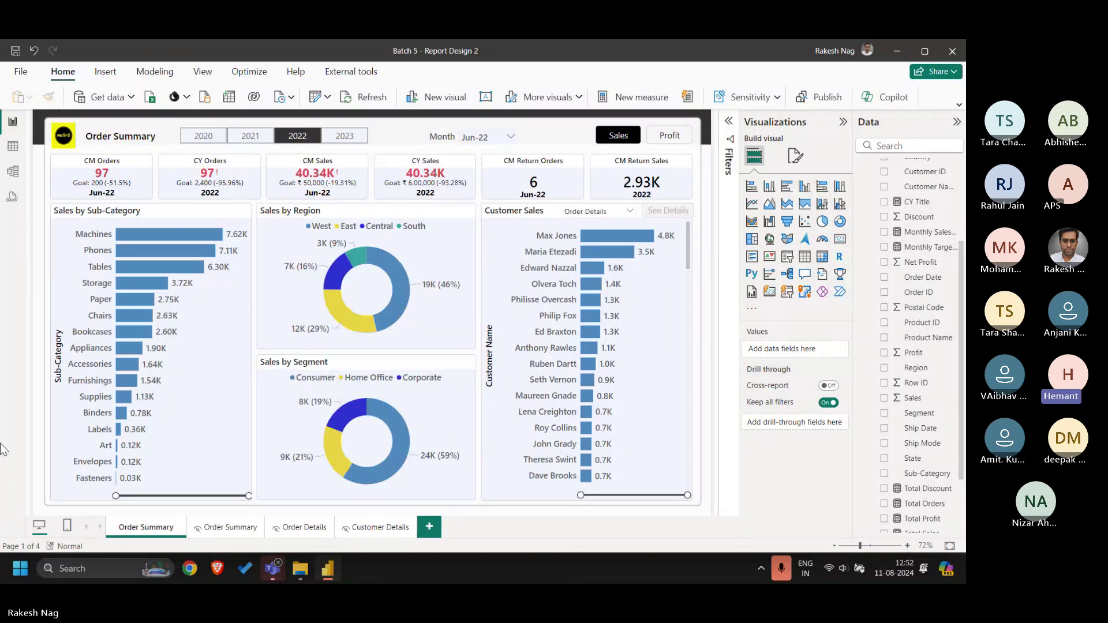
left_click(359, 257)
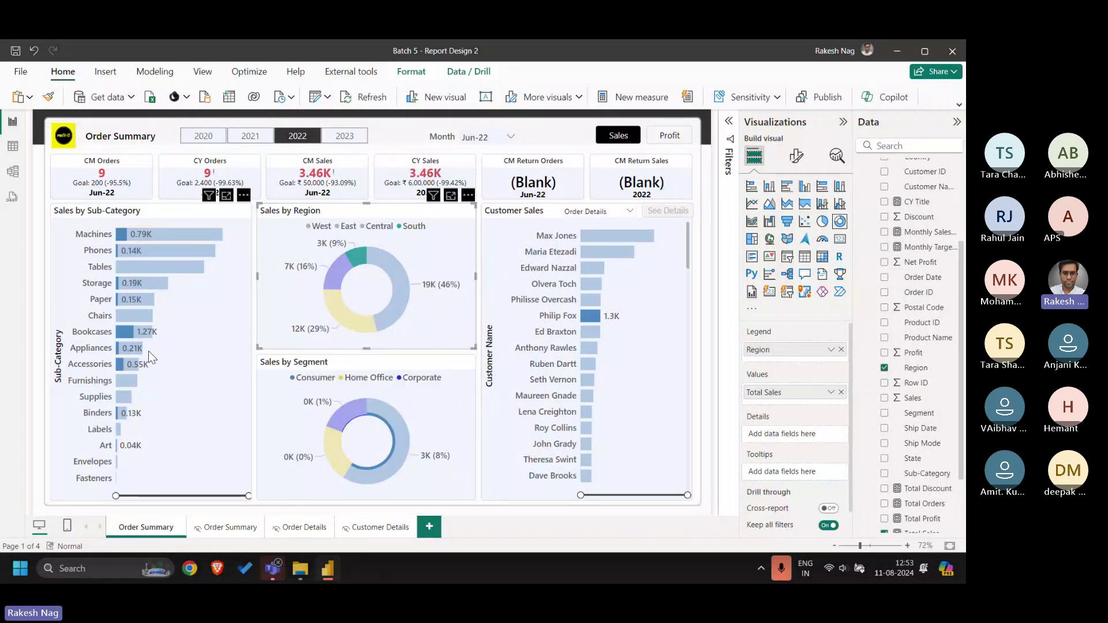
right_click(126, 333)
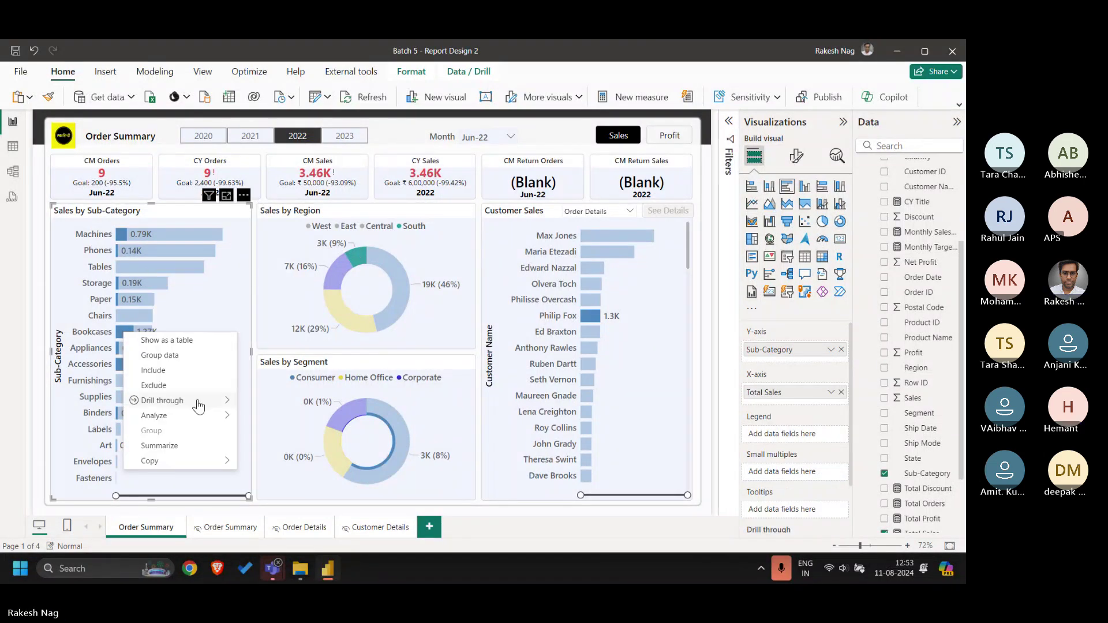
mouse_move(173, 400)
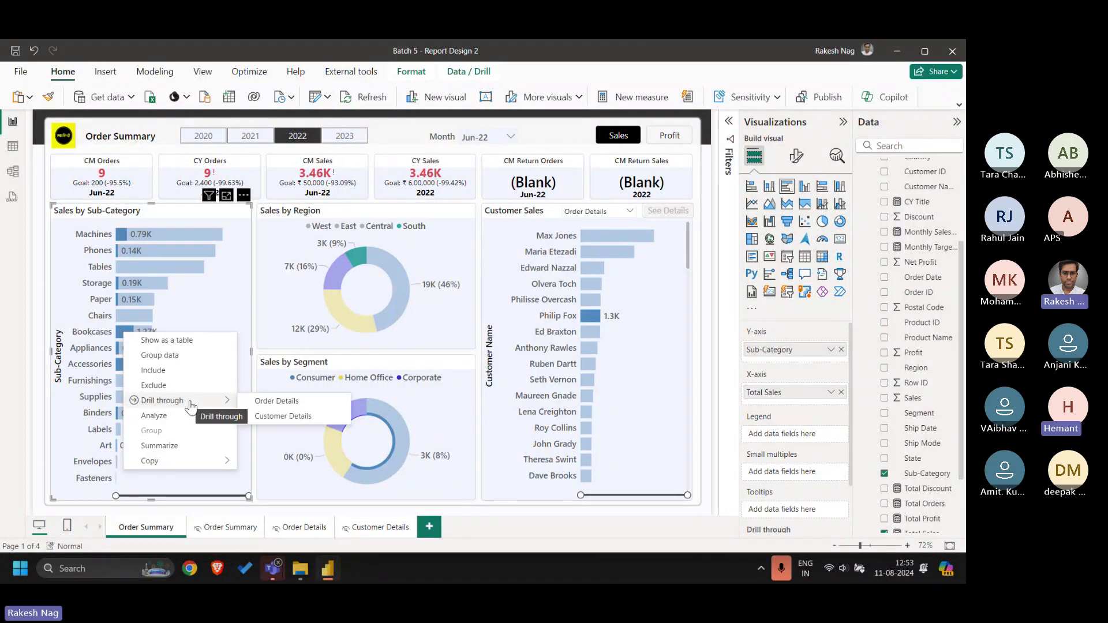
left_click(294, 402)
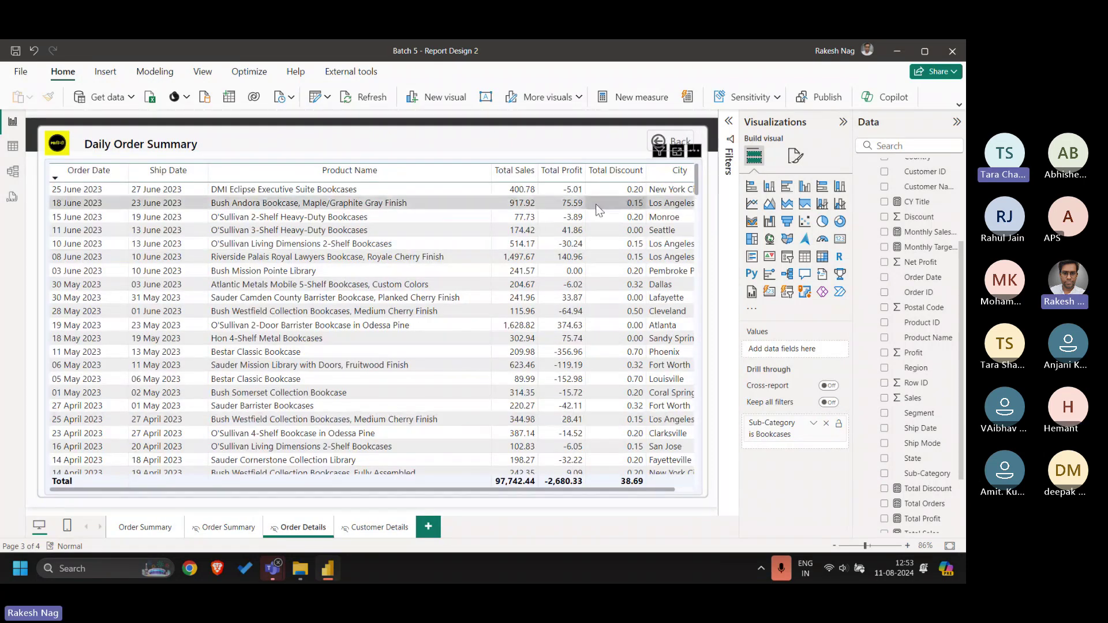
- Turn Keep all filters on for Order Details, and drill through from Order Summary's Tables bar with the East region selected
left_click(828, 402)
left_click(157, 522)
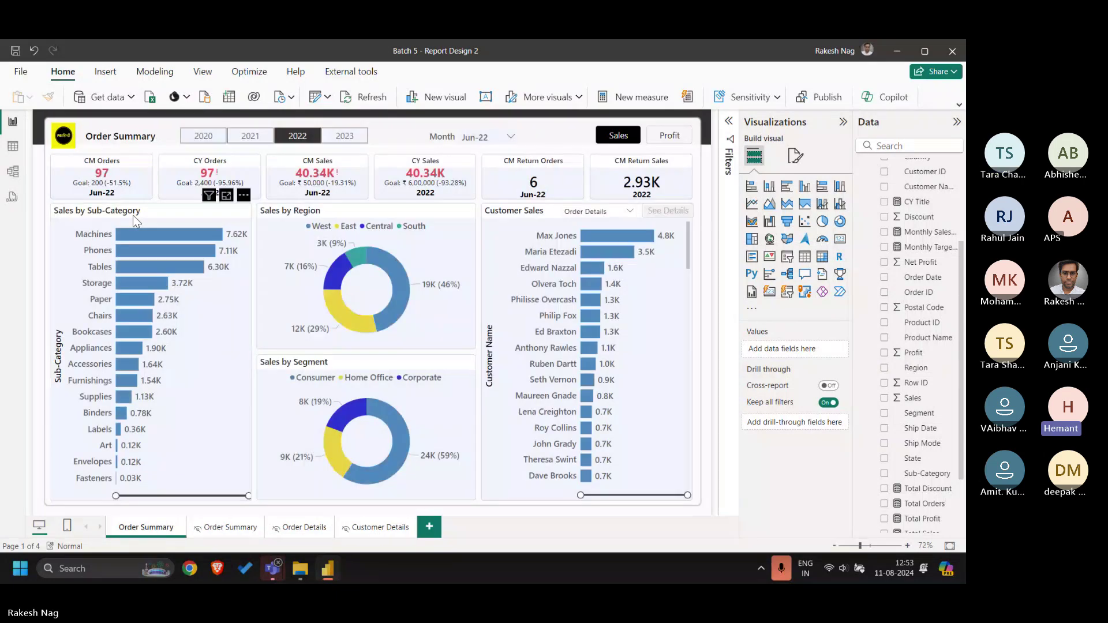
left_click(348, 315)
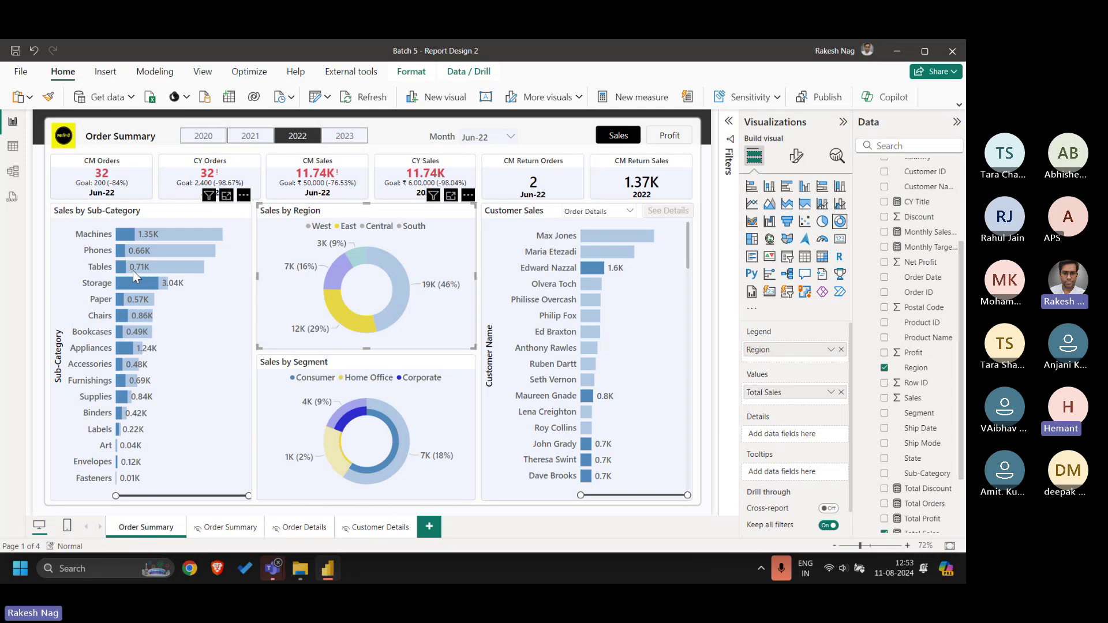
mouse_move(143, 275)
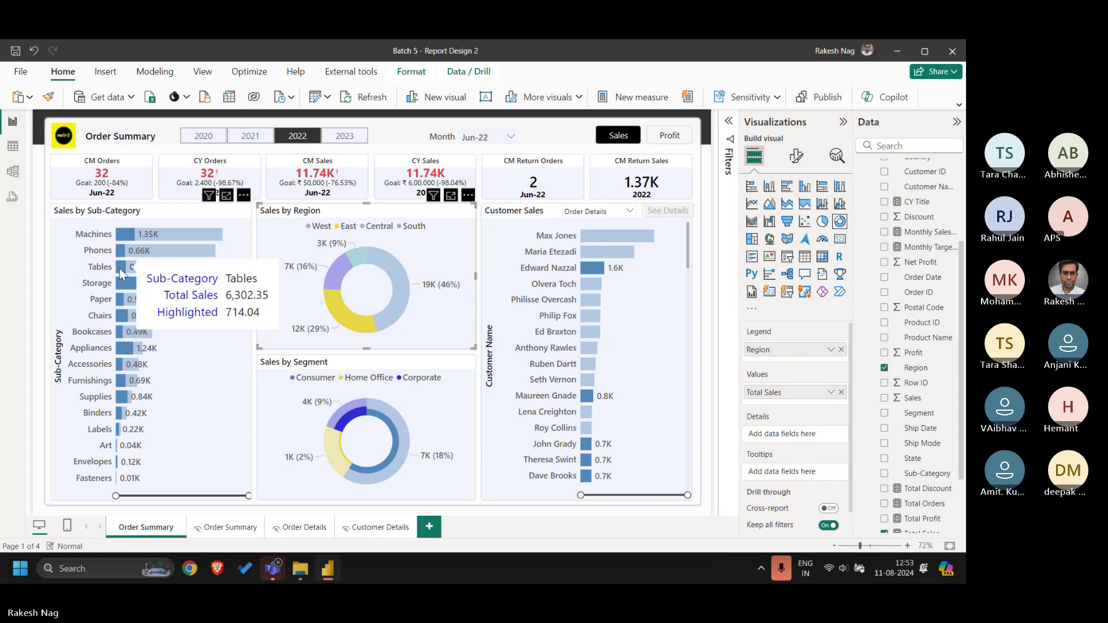
right_click(119, 268)
mouse_move(173, 336)
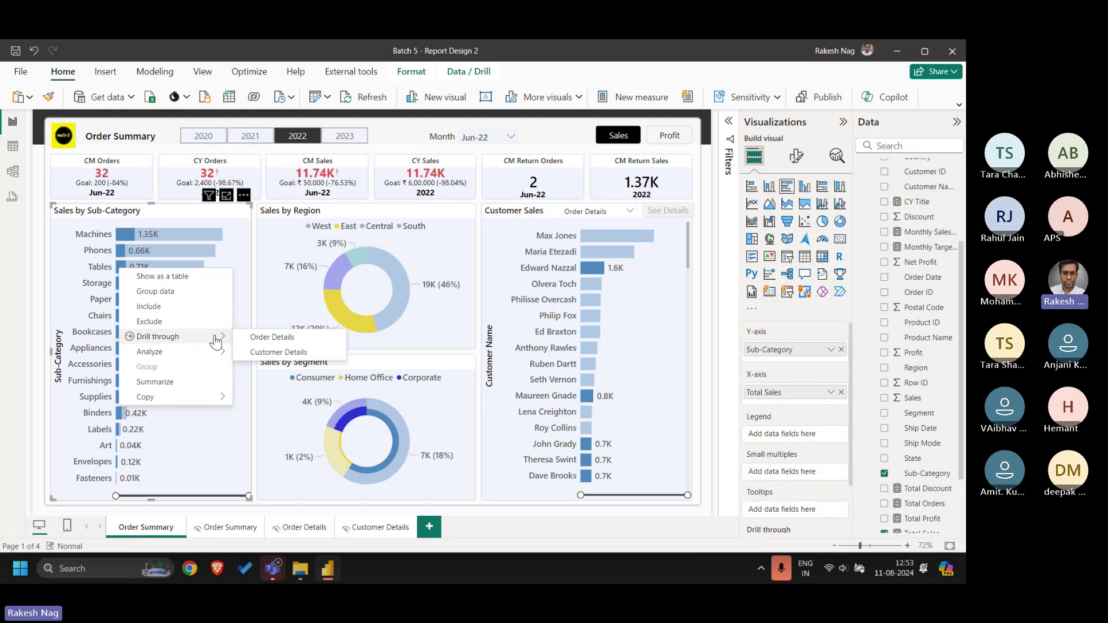
left_click(260, 341)
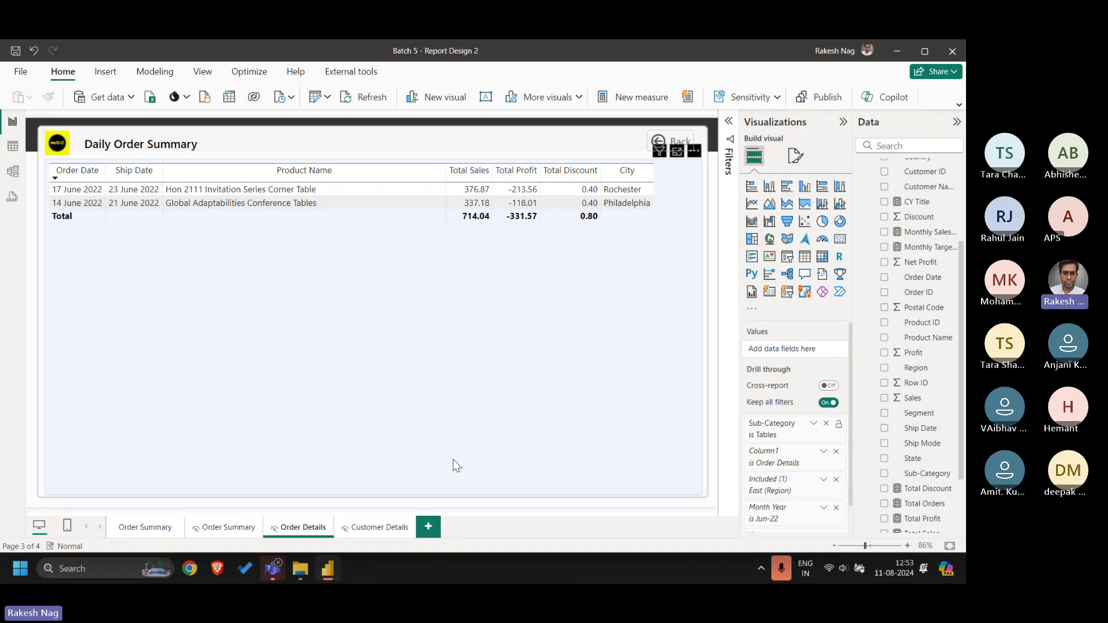
- Return to the first Order Summary page, cross-highlight the visuals by the East region, and clear the selection
left_click(145, 527)
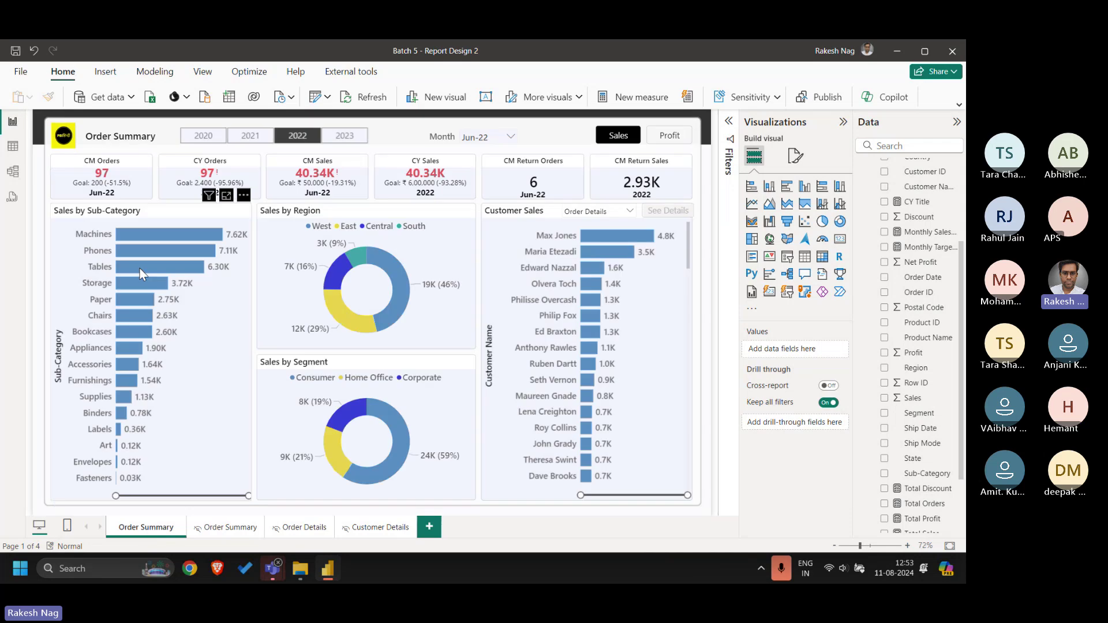
left_click(331, 306)
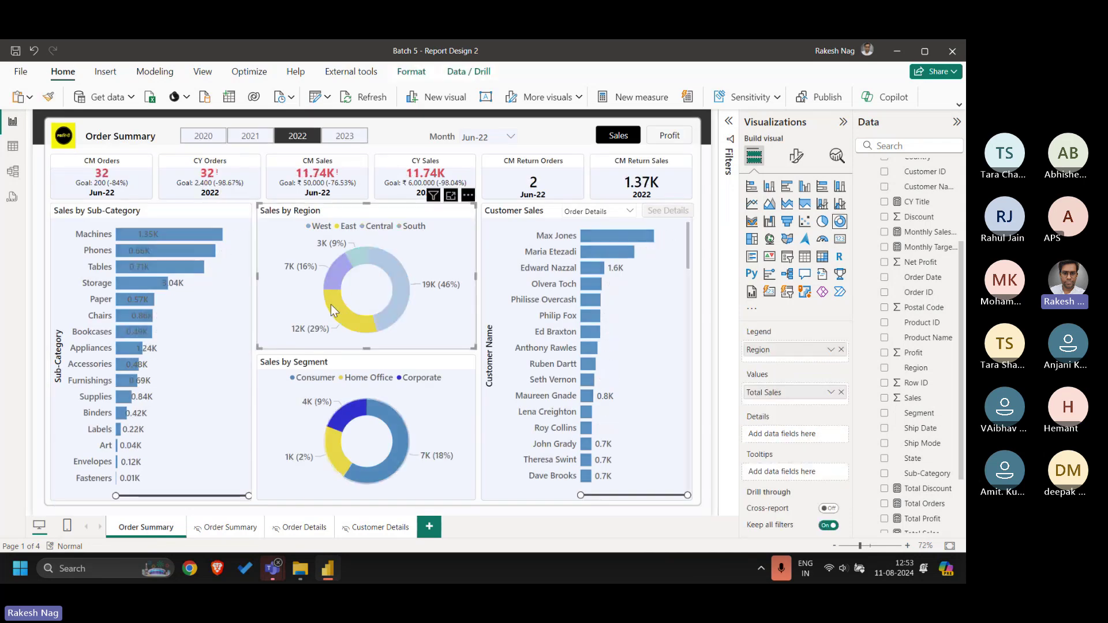
mouse_move(147, 267)
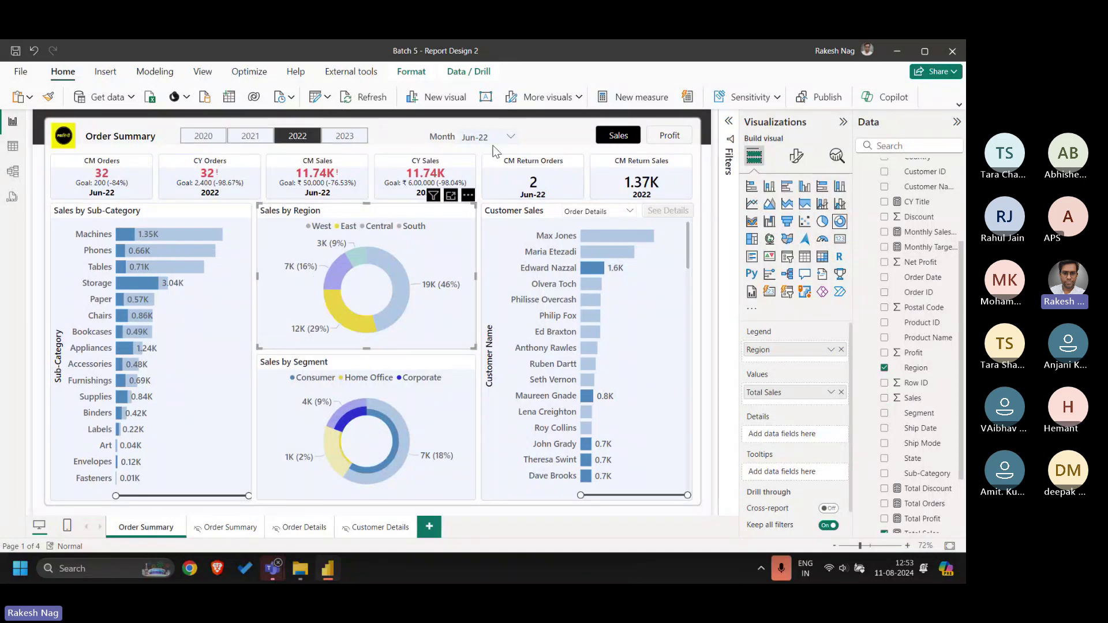
mouse_move(347, 324)
left_click(337, 312)
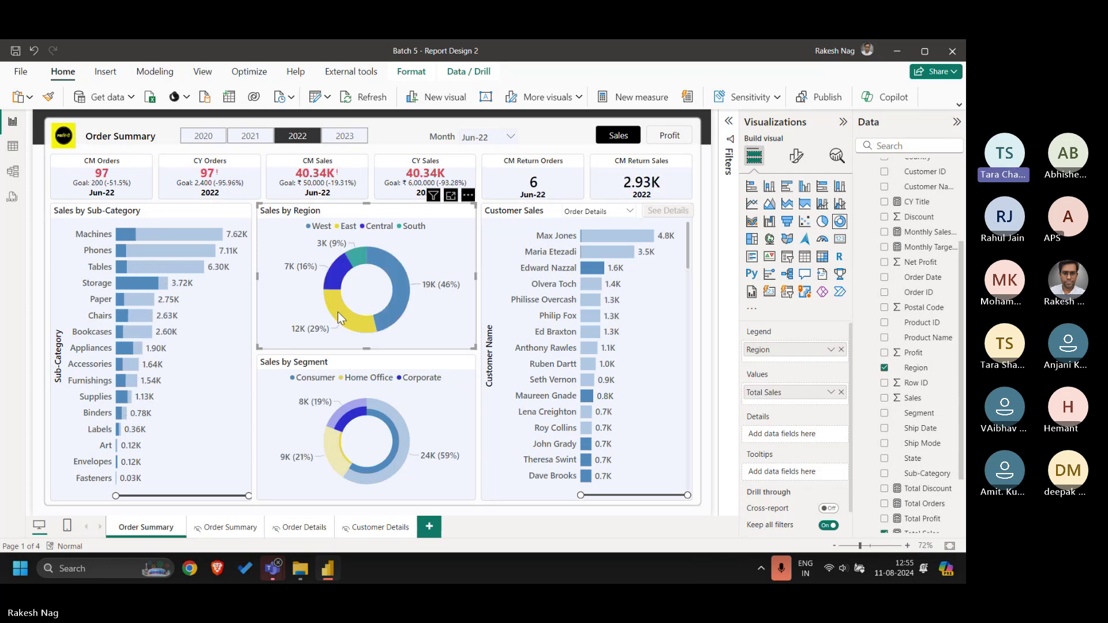
left_click(37, 226)
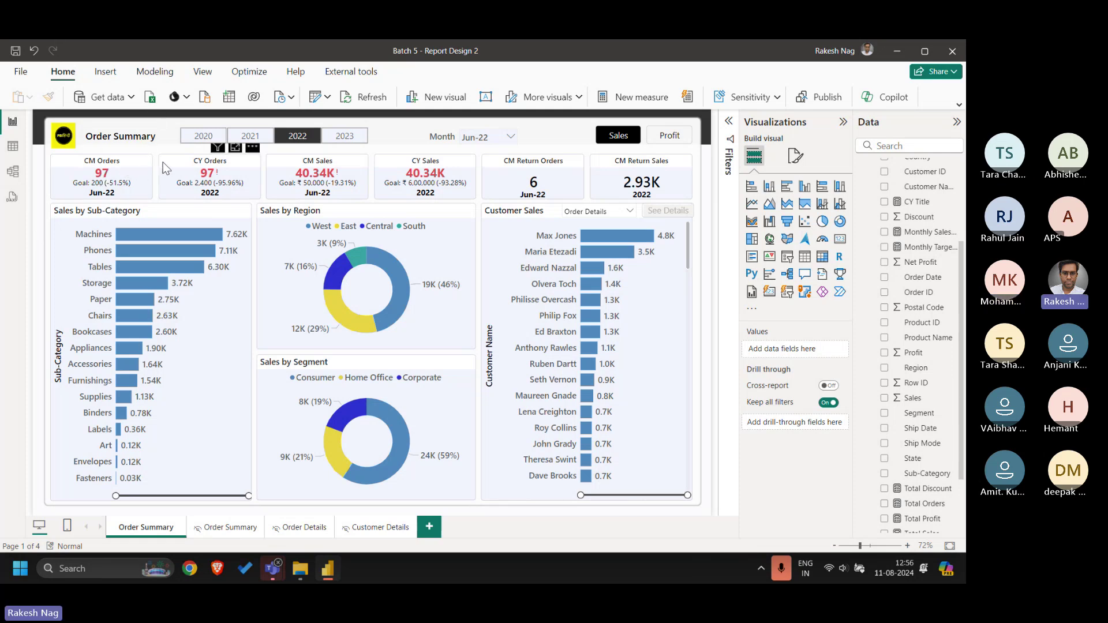
- Check the drill-through targets offered for the Paper bar in Sales by Sub-Category, and deselect the chart
left_click(219, 328)
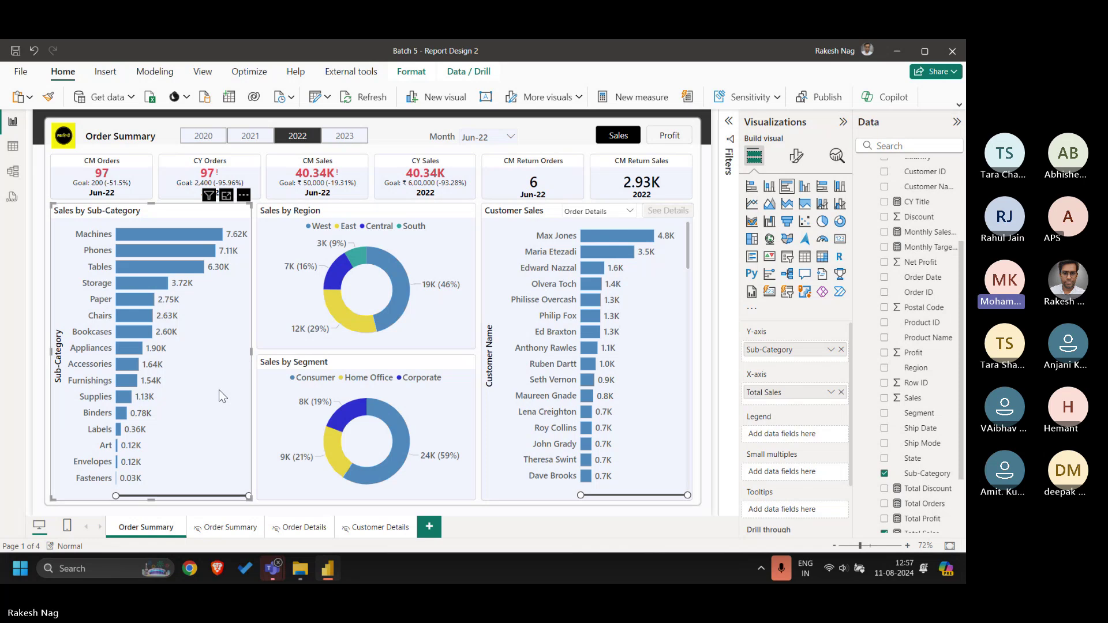
right_click(140, 301)
mouse_move(211, 367)
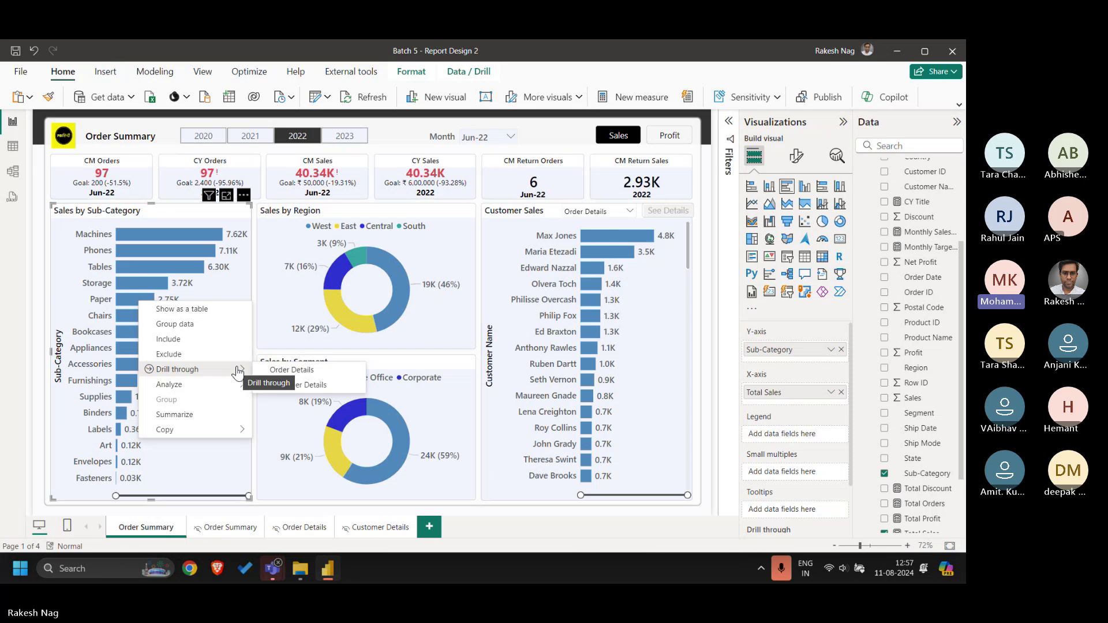
left_click(44, 291)
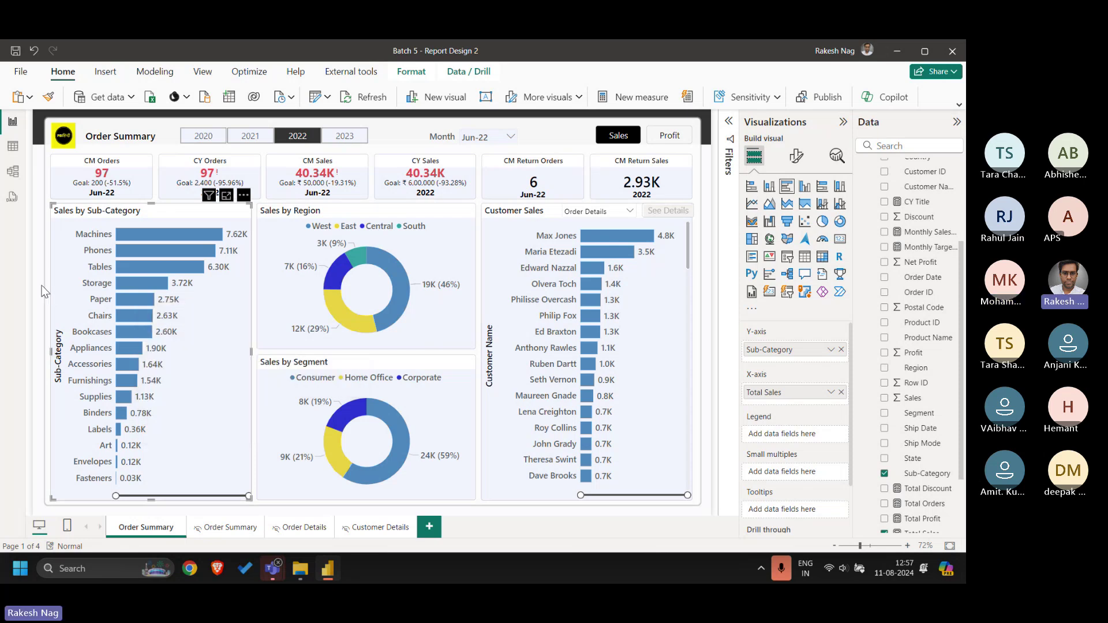
left_click(35, 222)
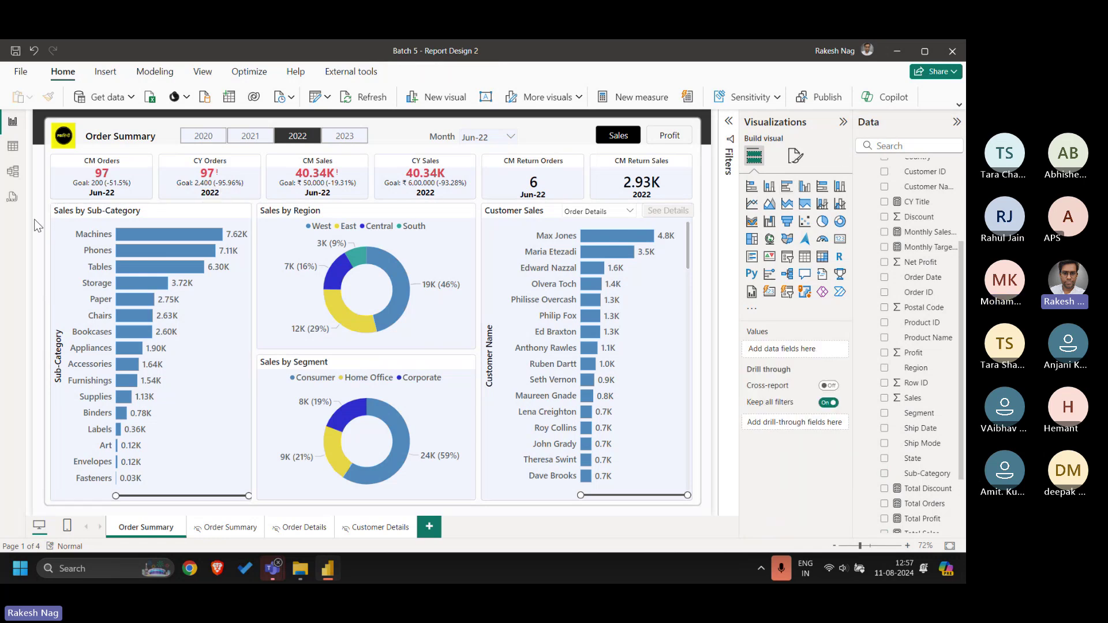